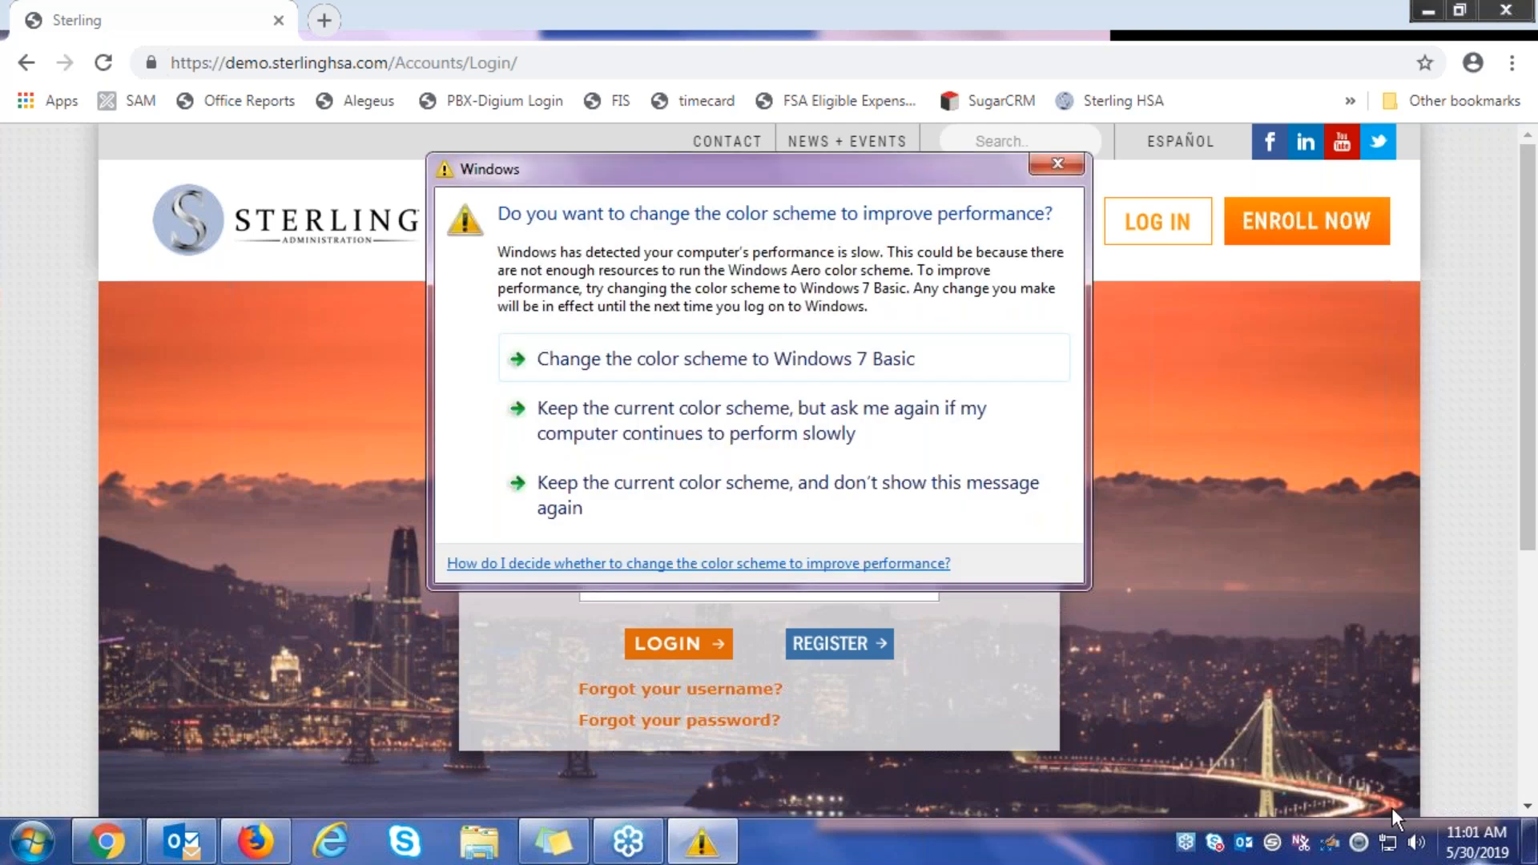
Keep the current colour scheme and stop Windows from showing this performance warning again
click(747, 488)
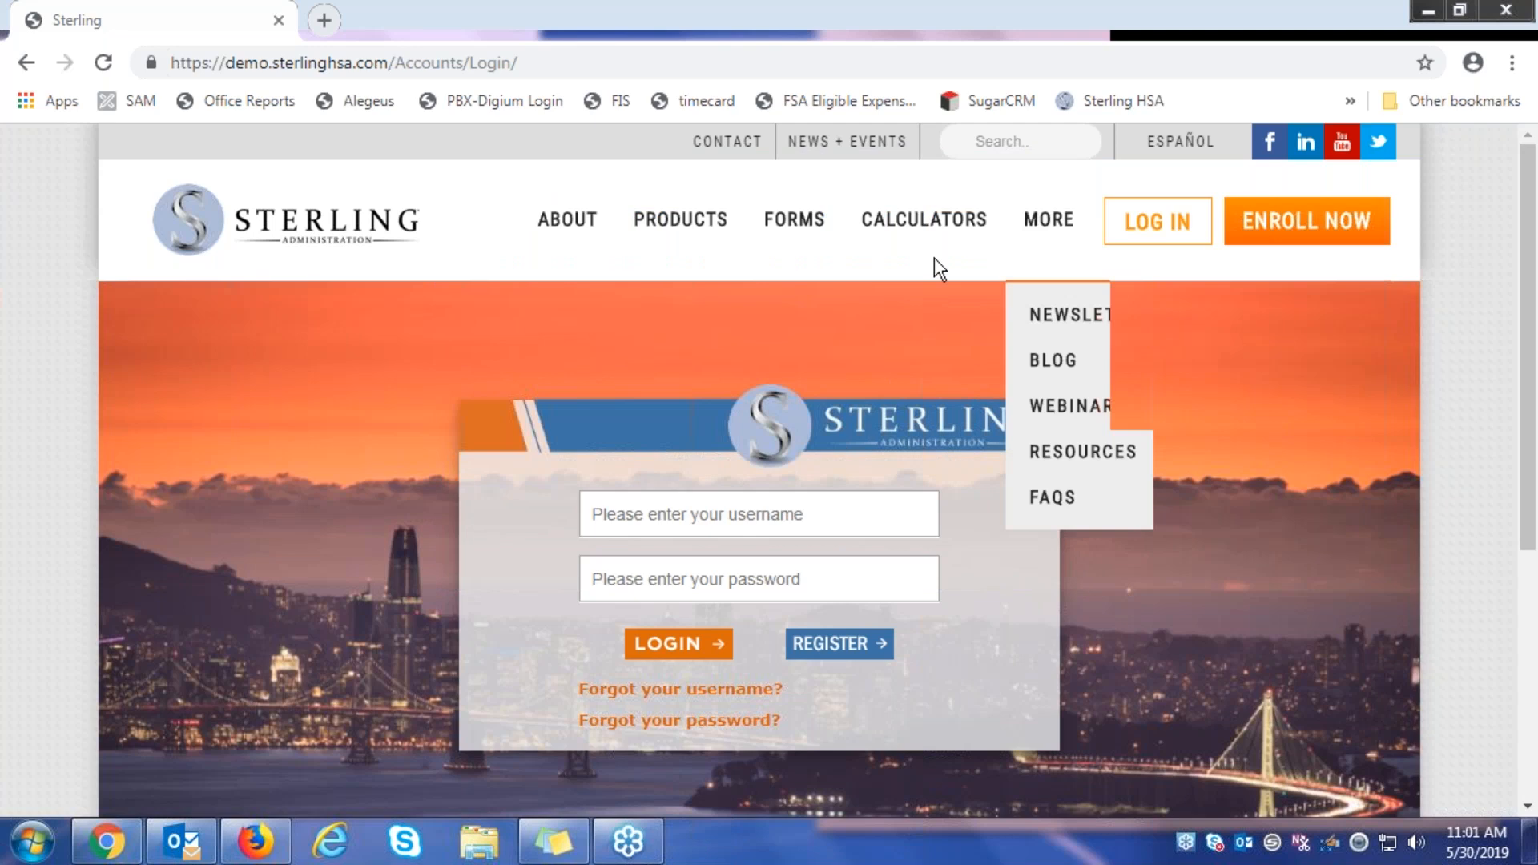
Visit the Sterling Administration home page via the logo, then choose LOG IN in the header
click(348, 242)
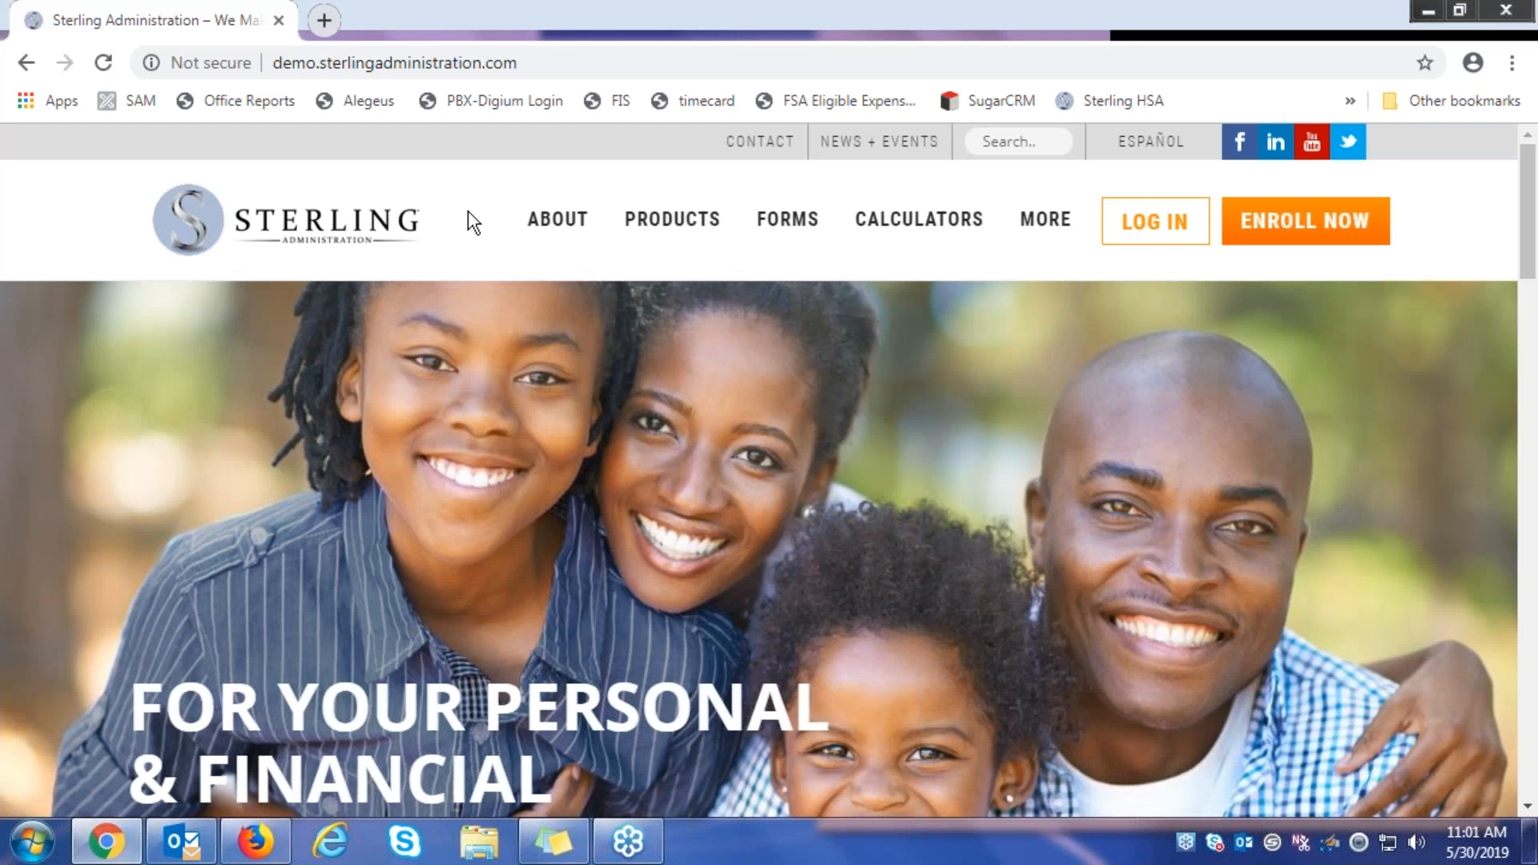
scroll(646, 550, down, 3)
scroll(645, 551, up, 3)
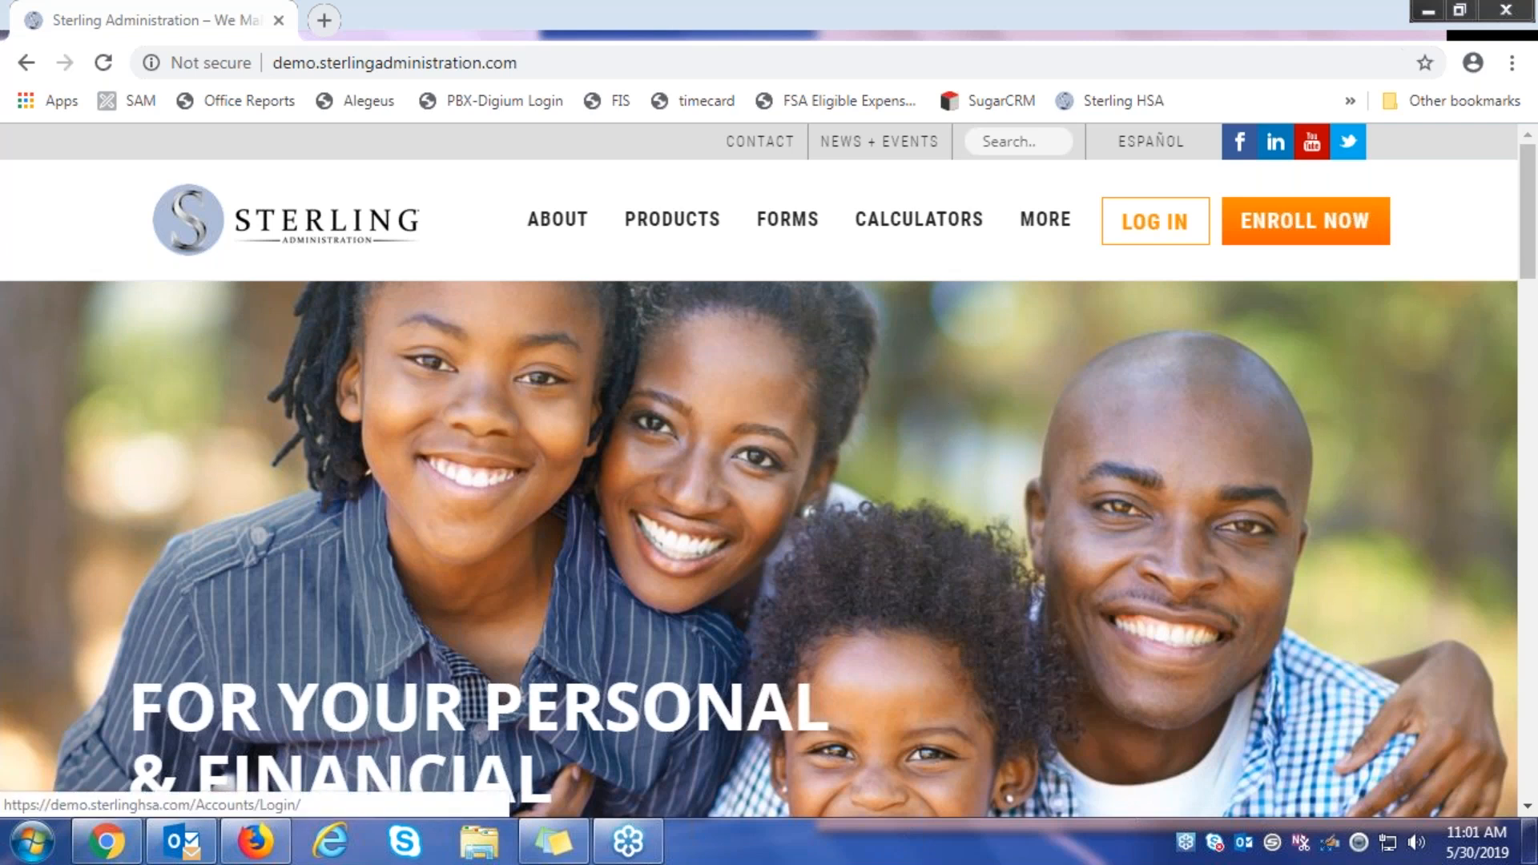
click(1156, 221)
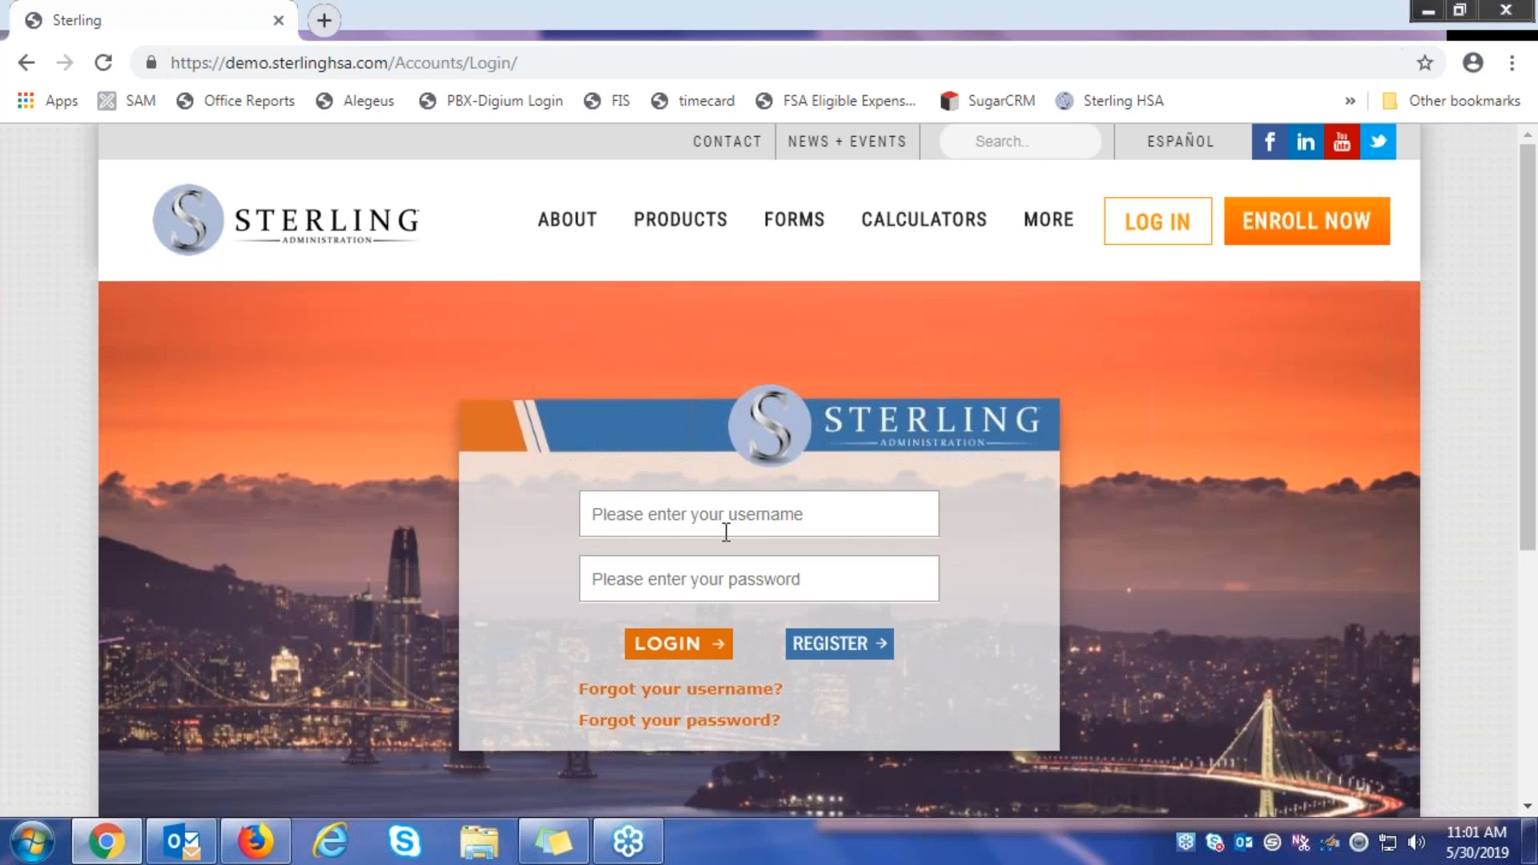
Go from the login page to the Register Your Account for Online Access form
scroll(726, 531, down, 2)
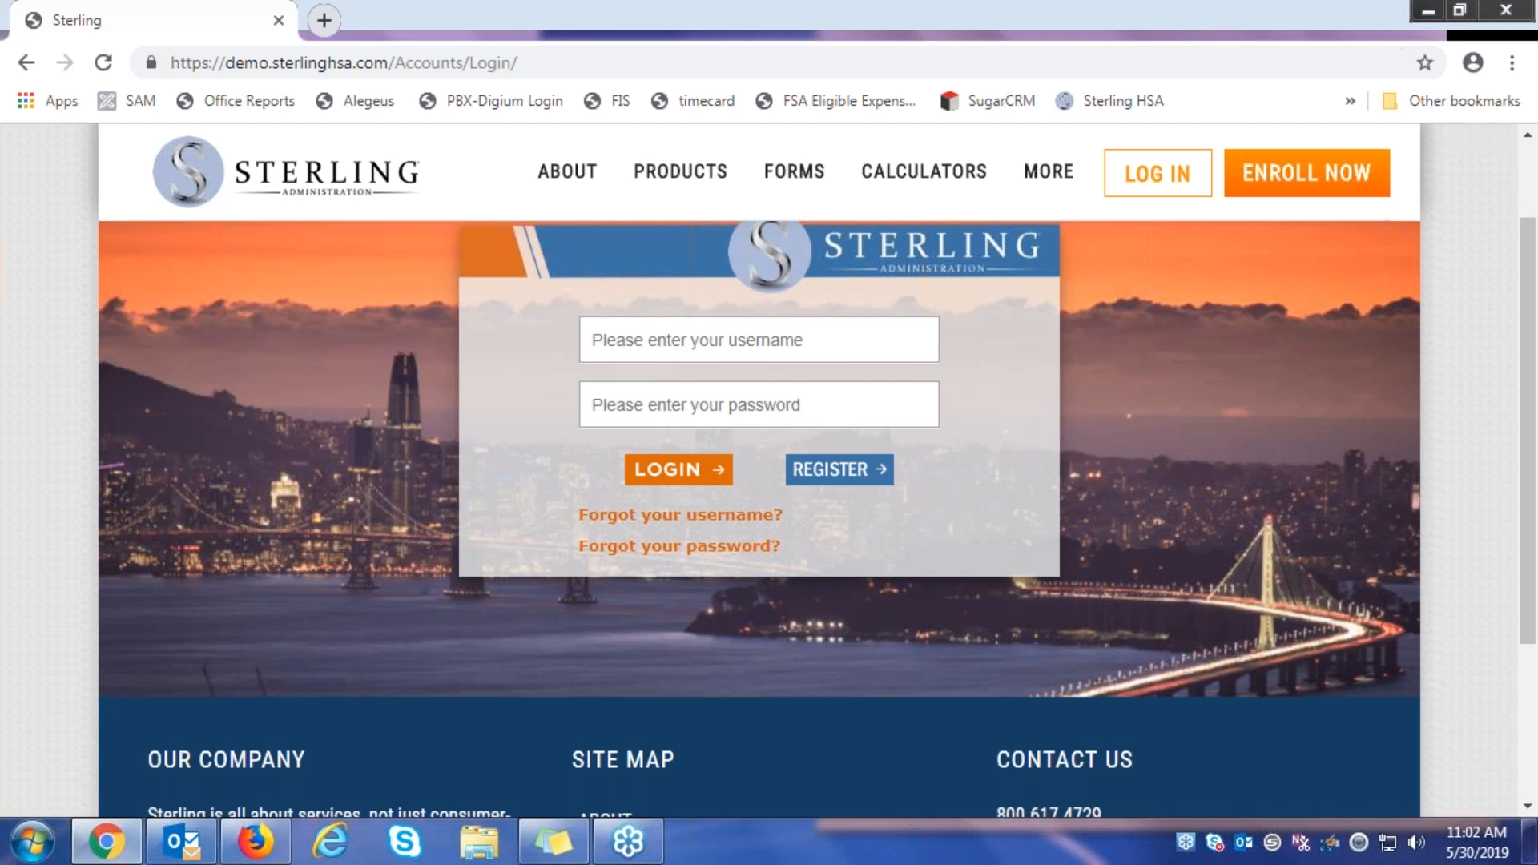
click(834, 471)
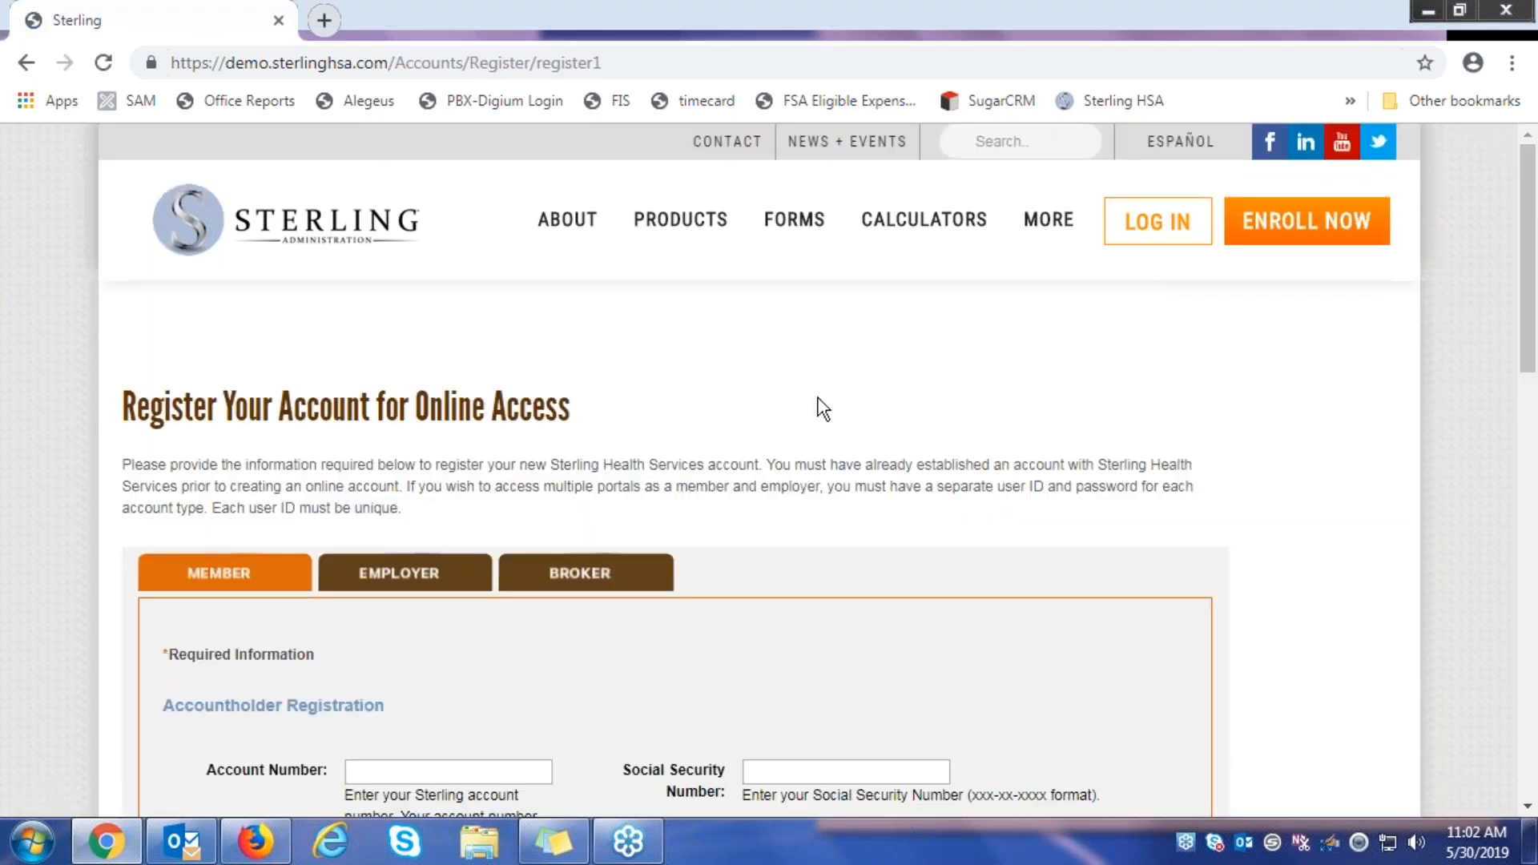
Look through the Member registration form without filling it, then return to the member login page
scroll(817, 408, down, 2)
scroll(374, 463, down, 2)
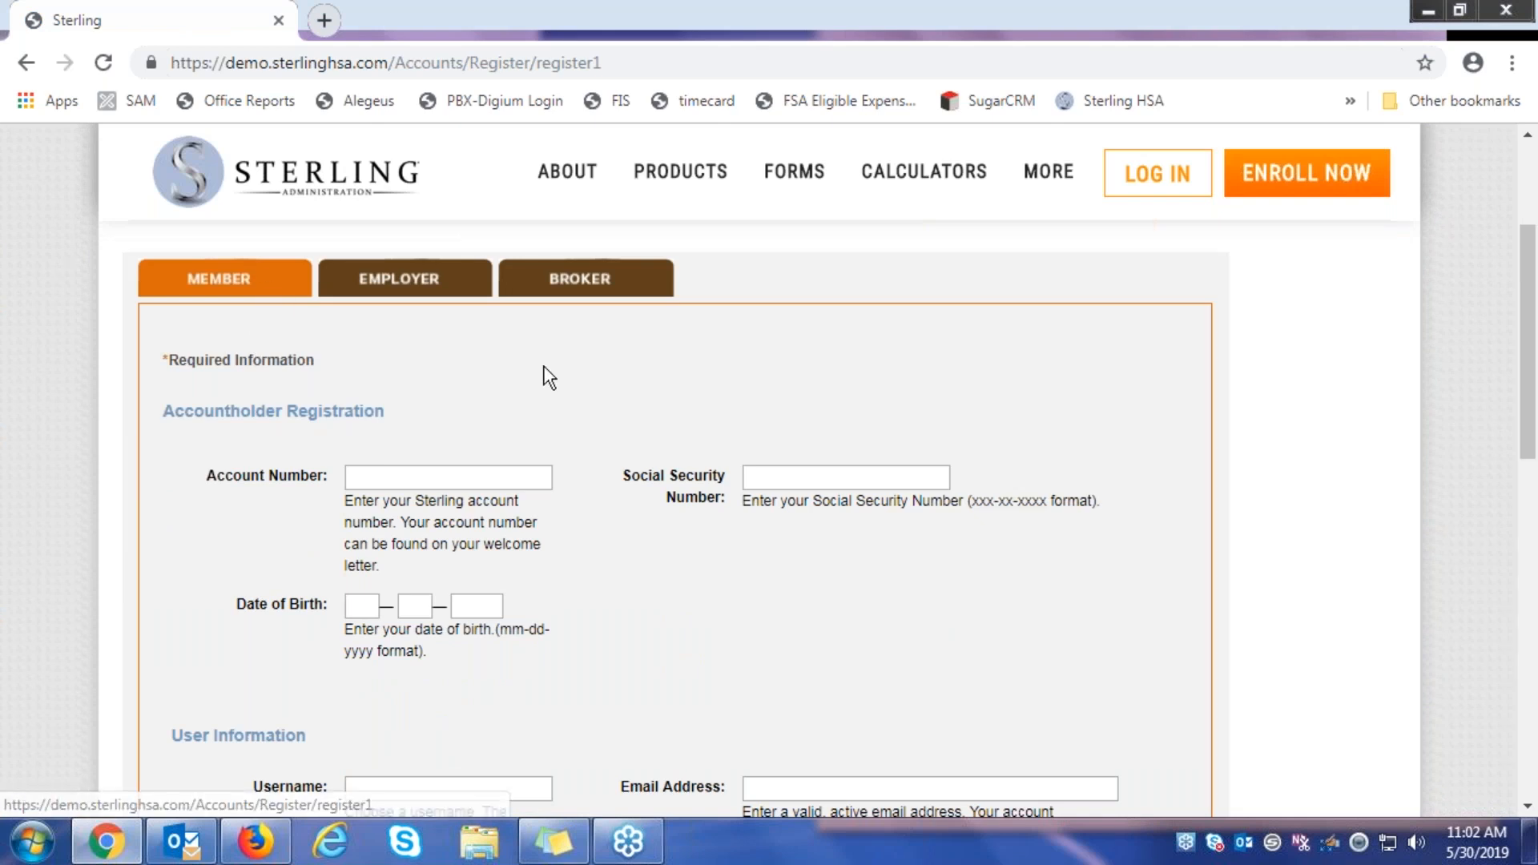
scroll(549, 377, down, 1)
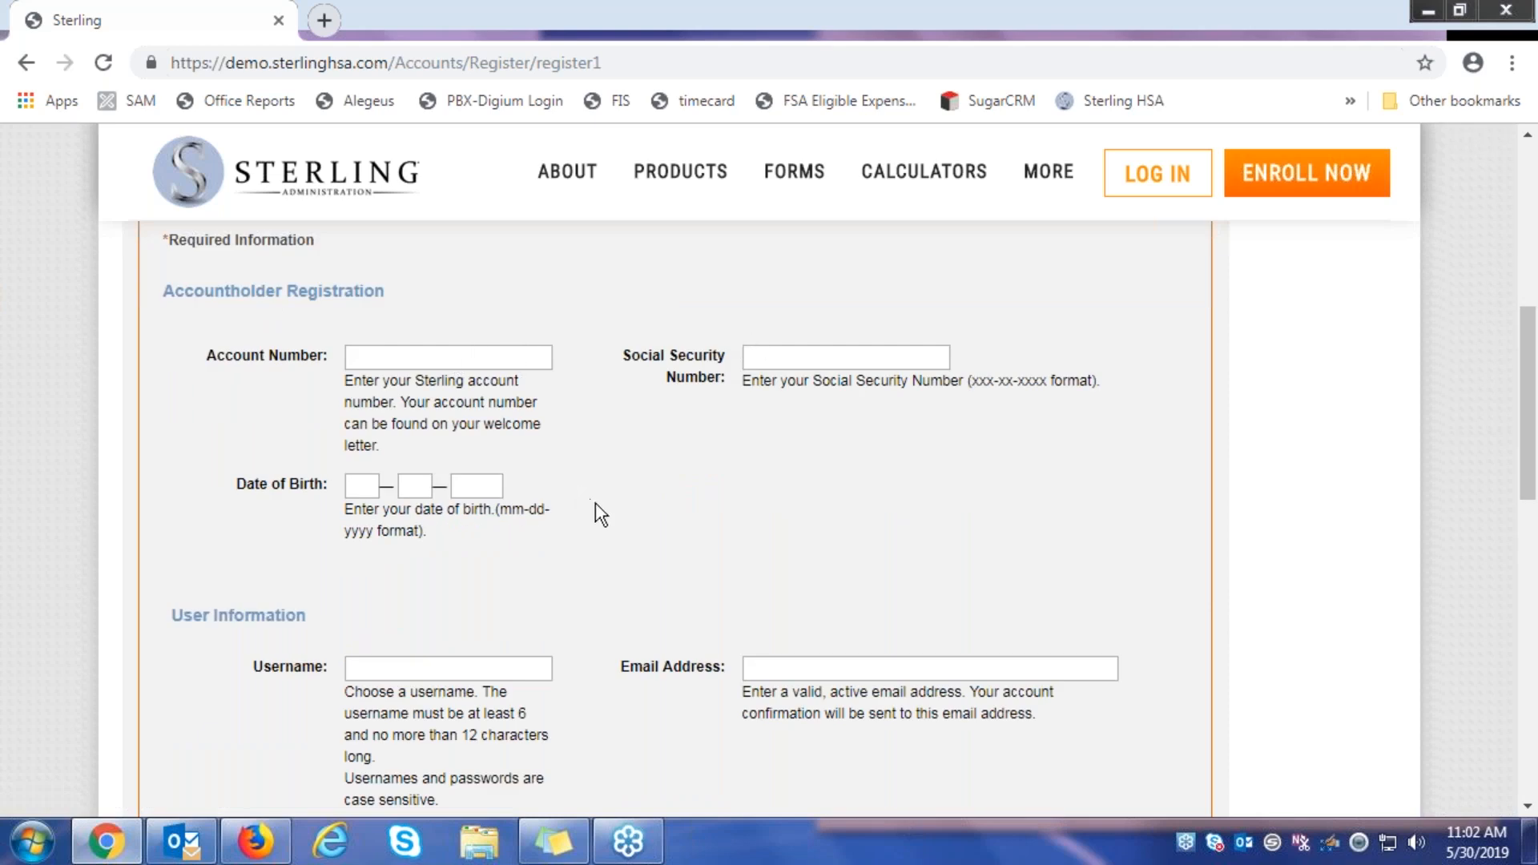
scroll(594, 502, down, 2)
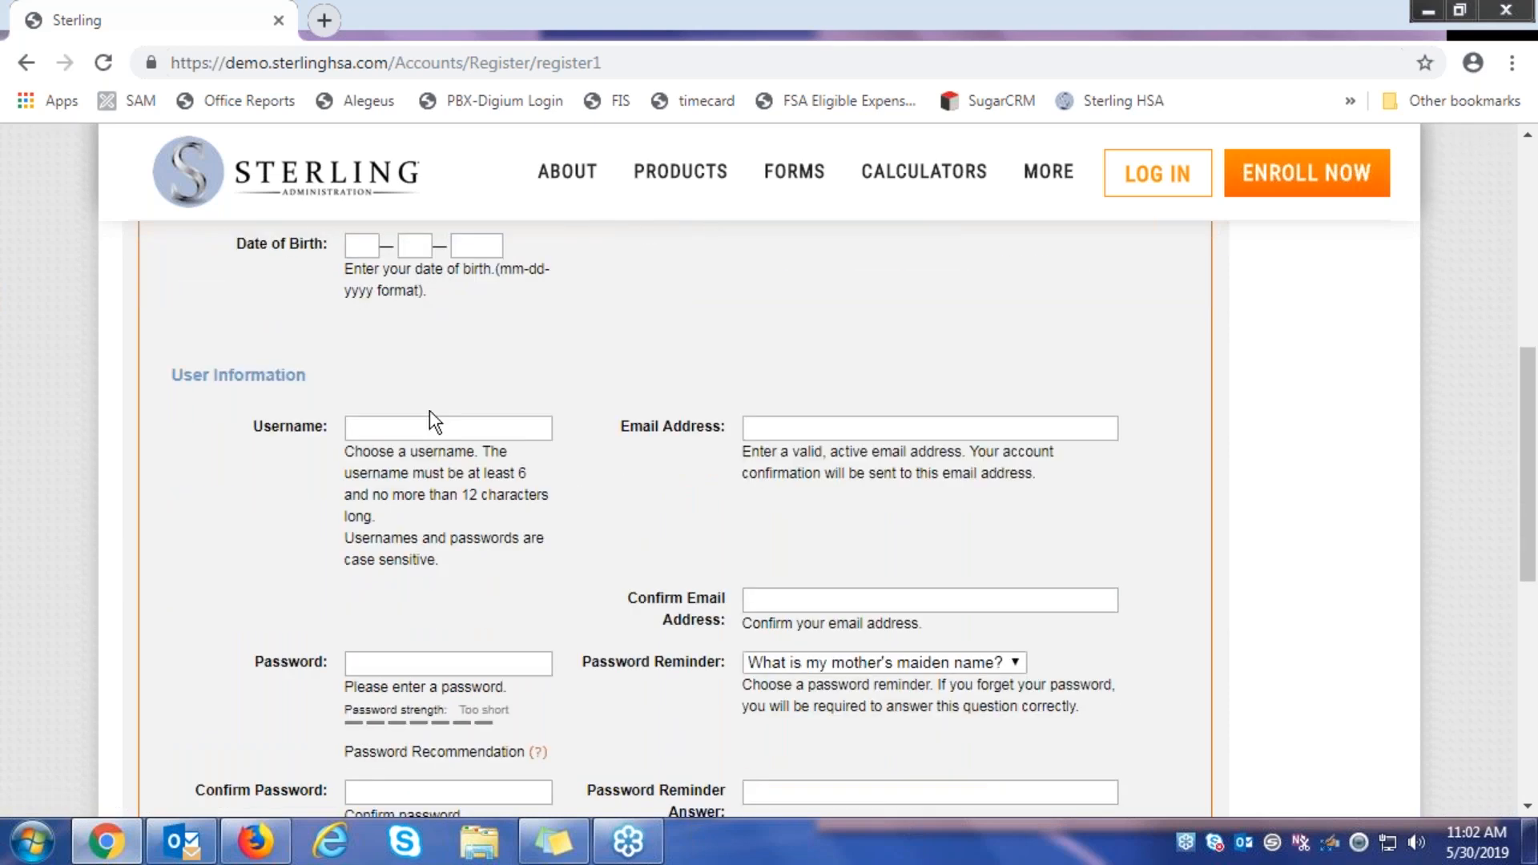
scroll(537, 575, down, 1)
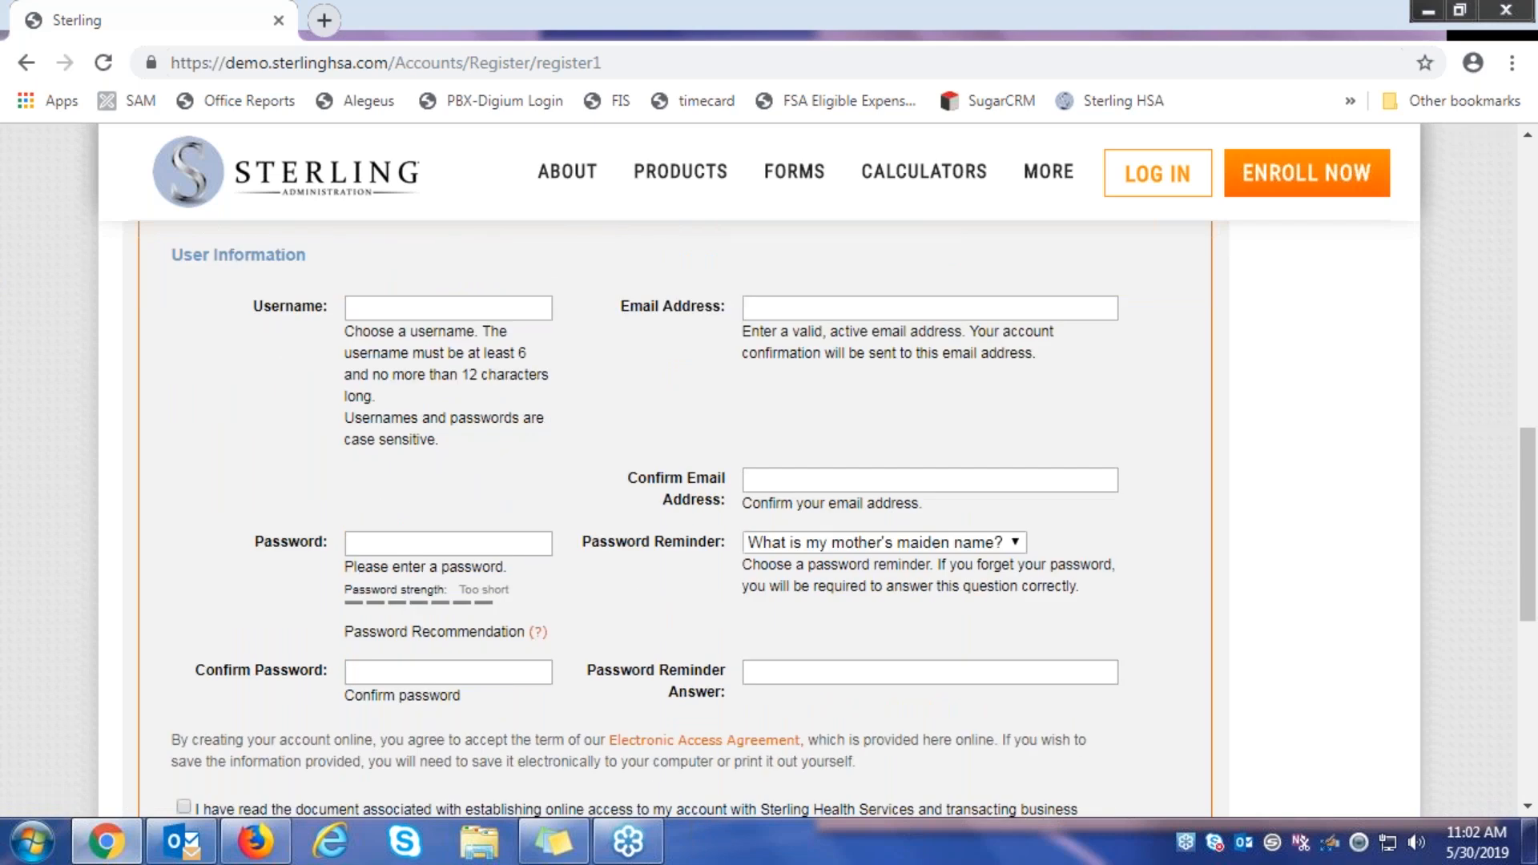
scroll(513, 525, down, 1)
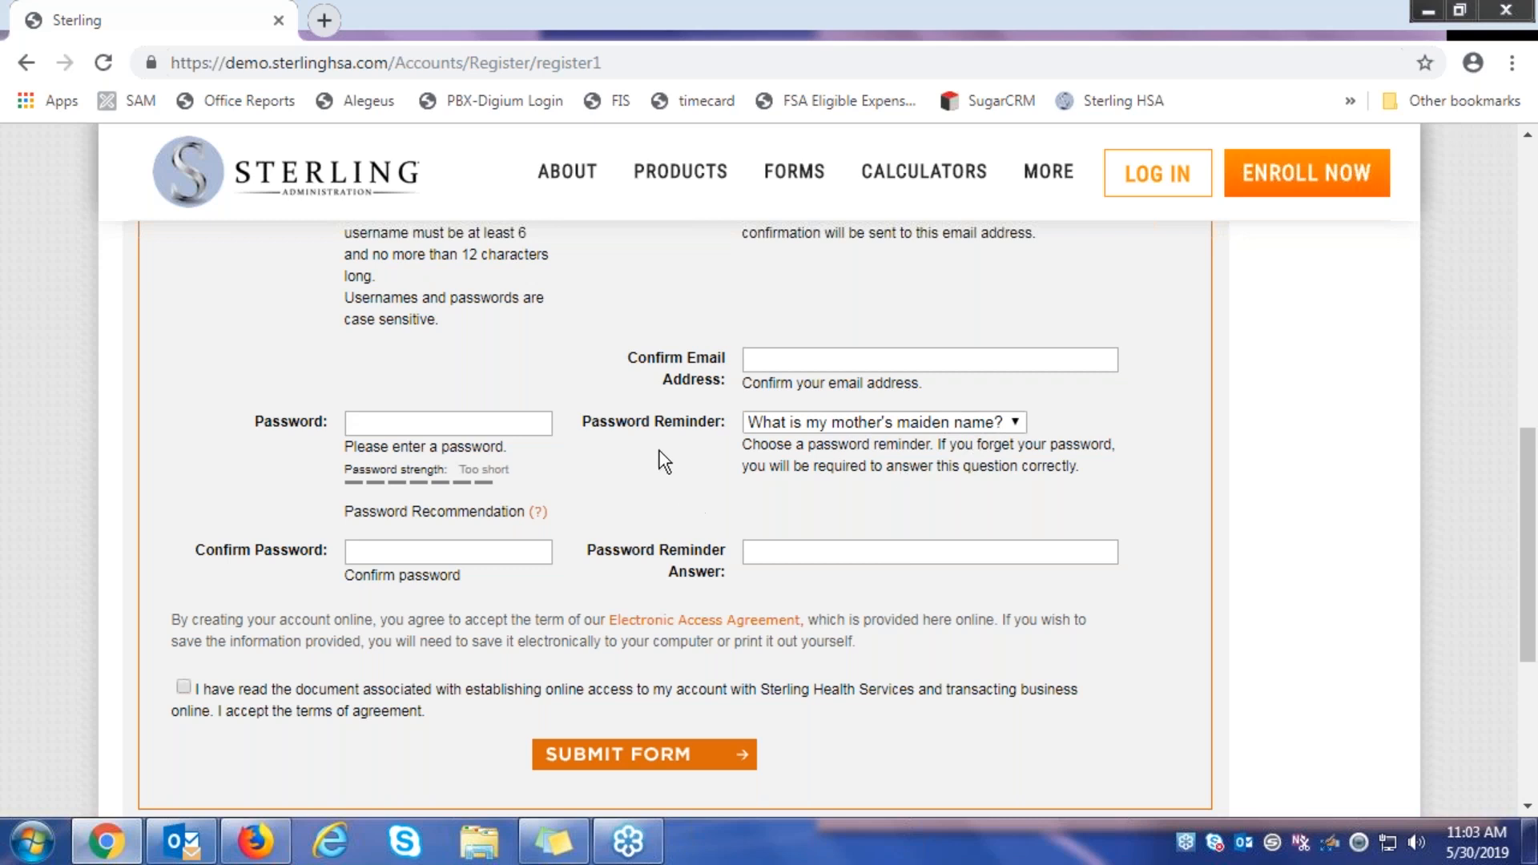
scroll(638, 431, up, 1)
scroll(637, 431, up, 1)
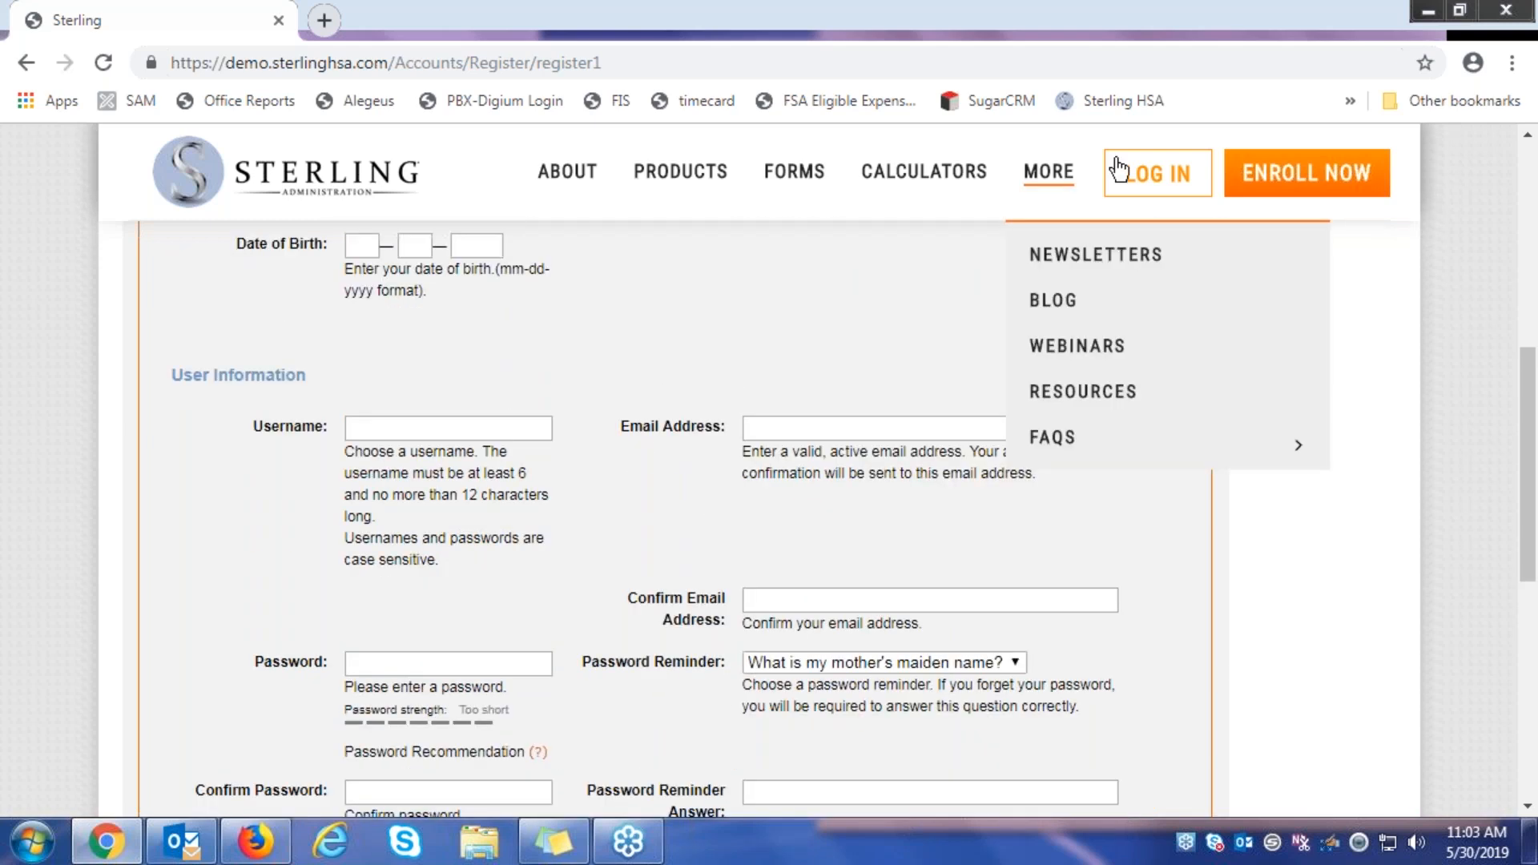
click(1156, 184)
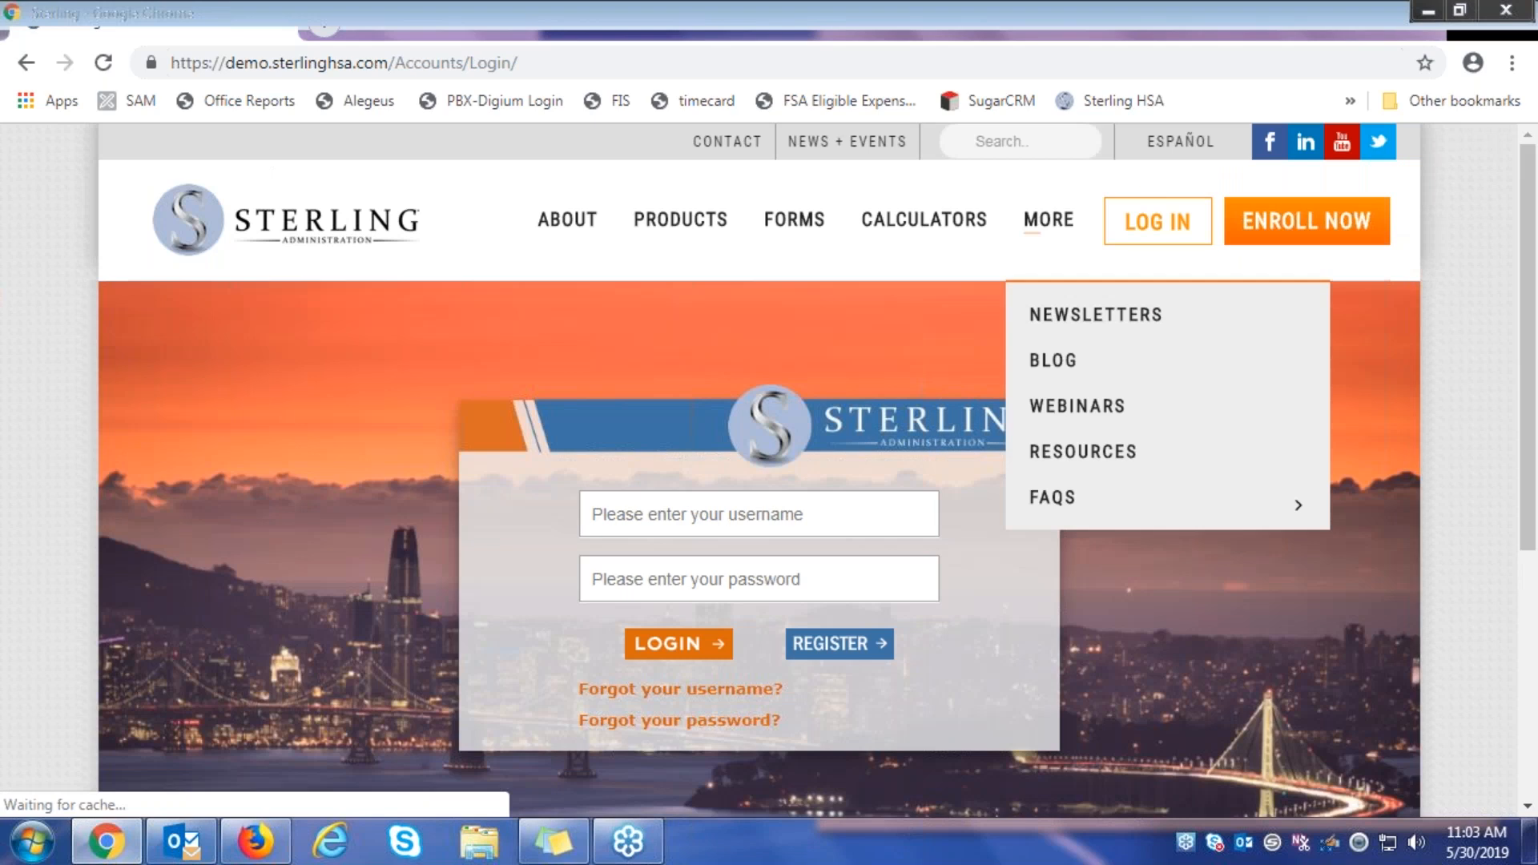
Sign in with the demo member's username and password to reach Verify Your Identity
click(740, 513)
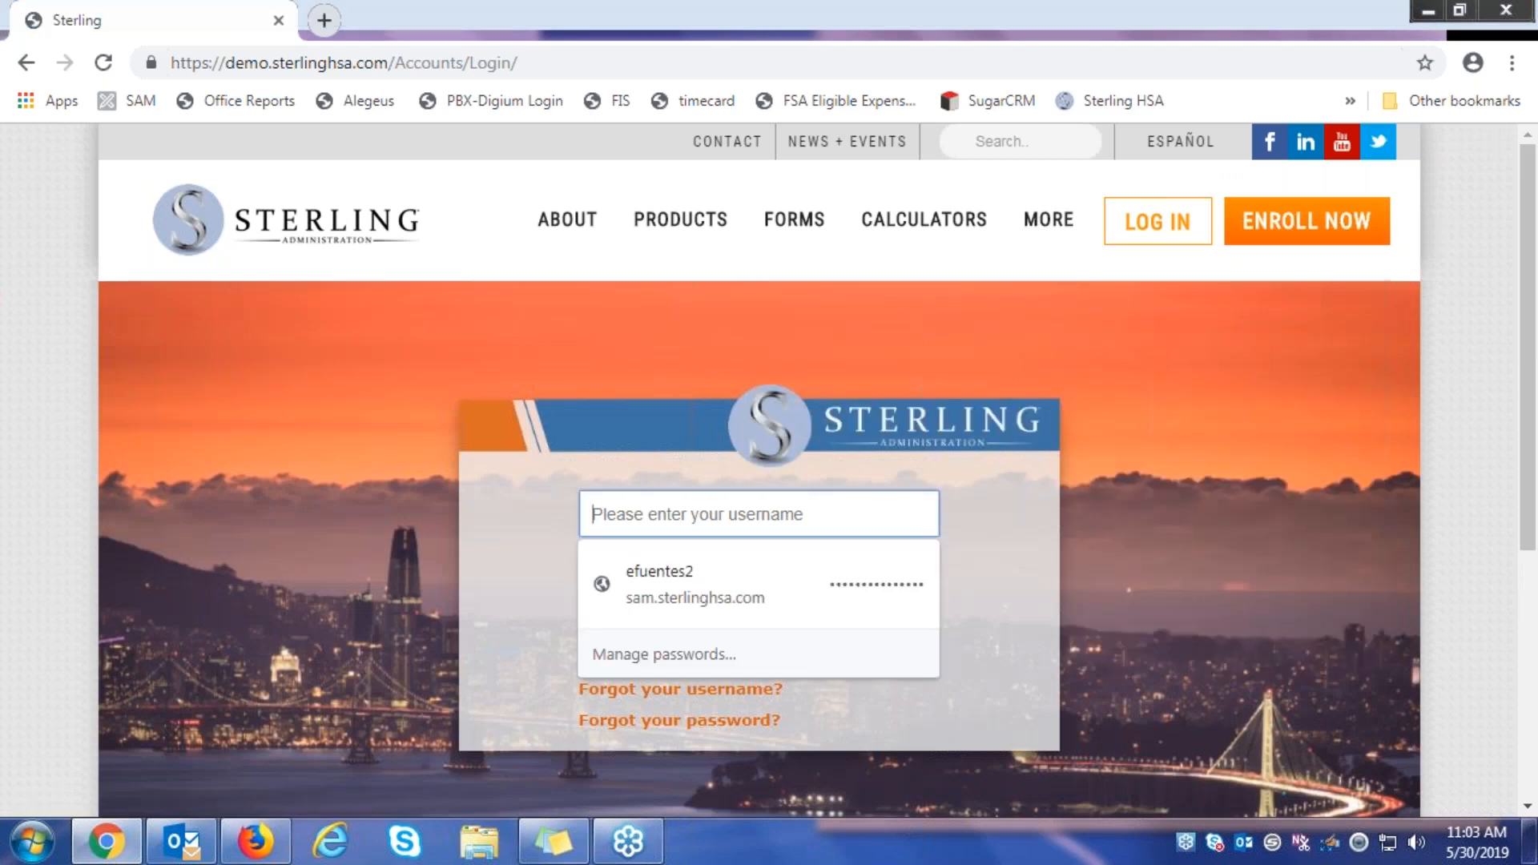
text(demoEE)
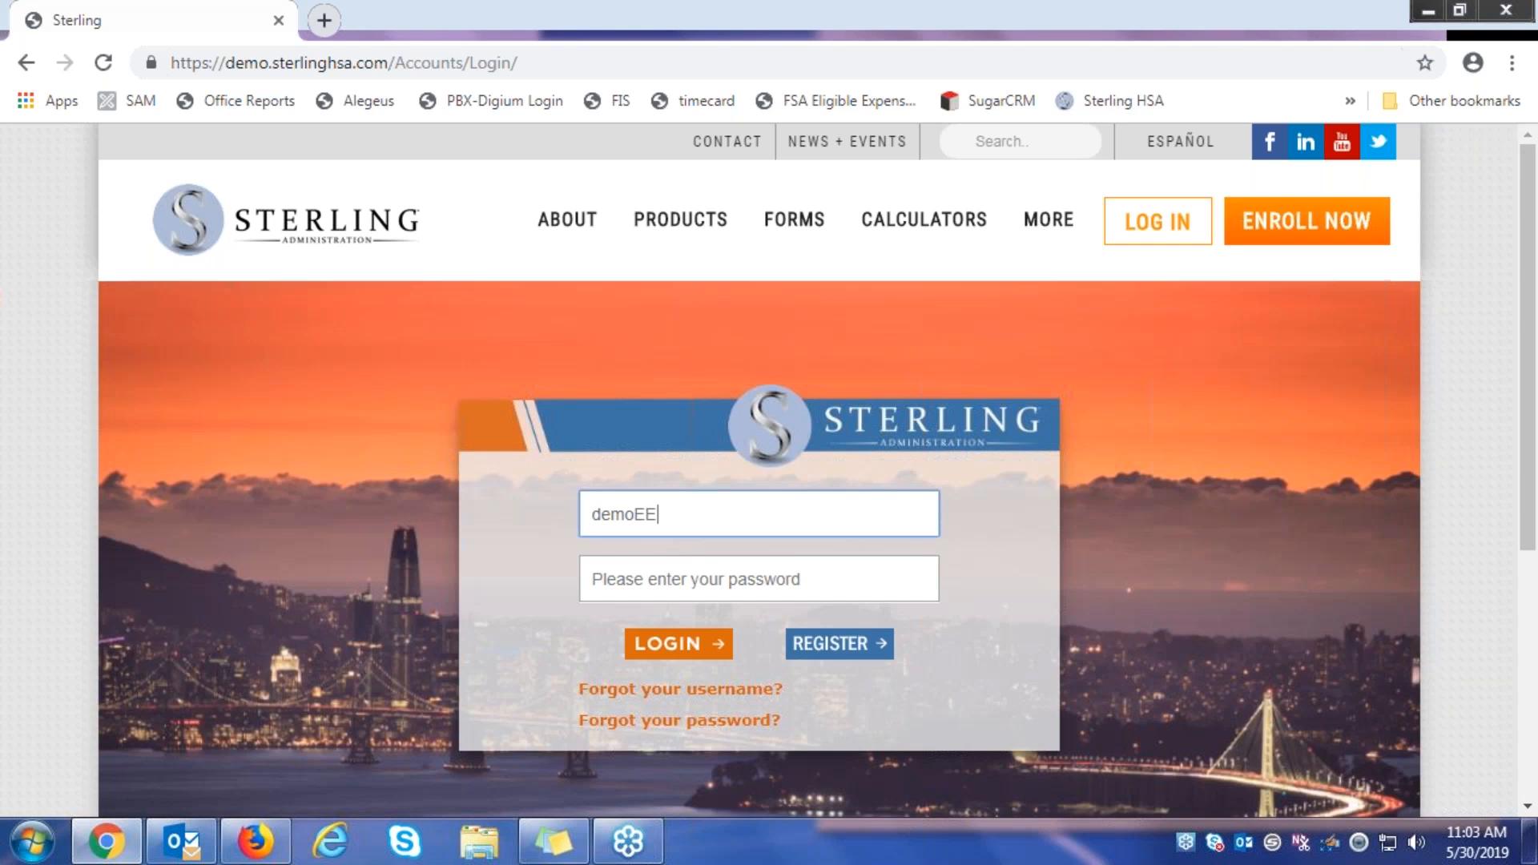
click(707, 580)
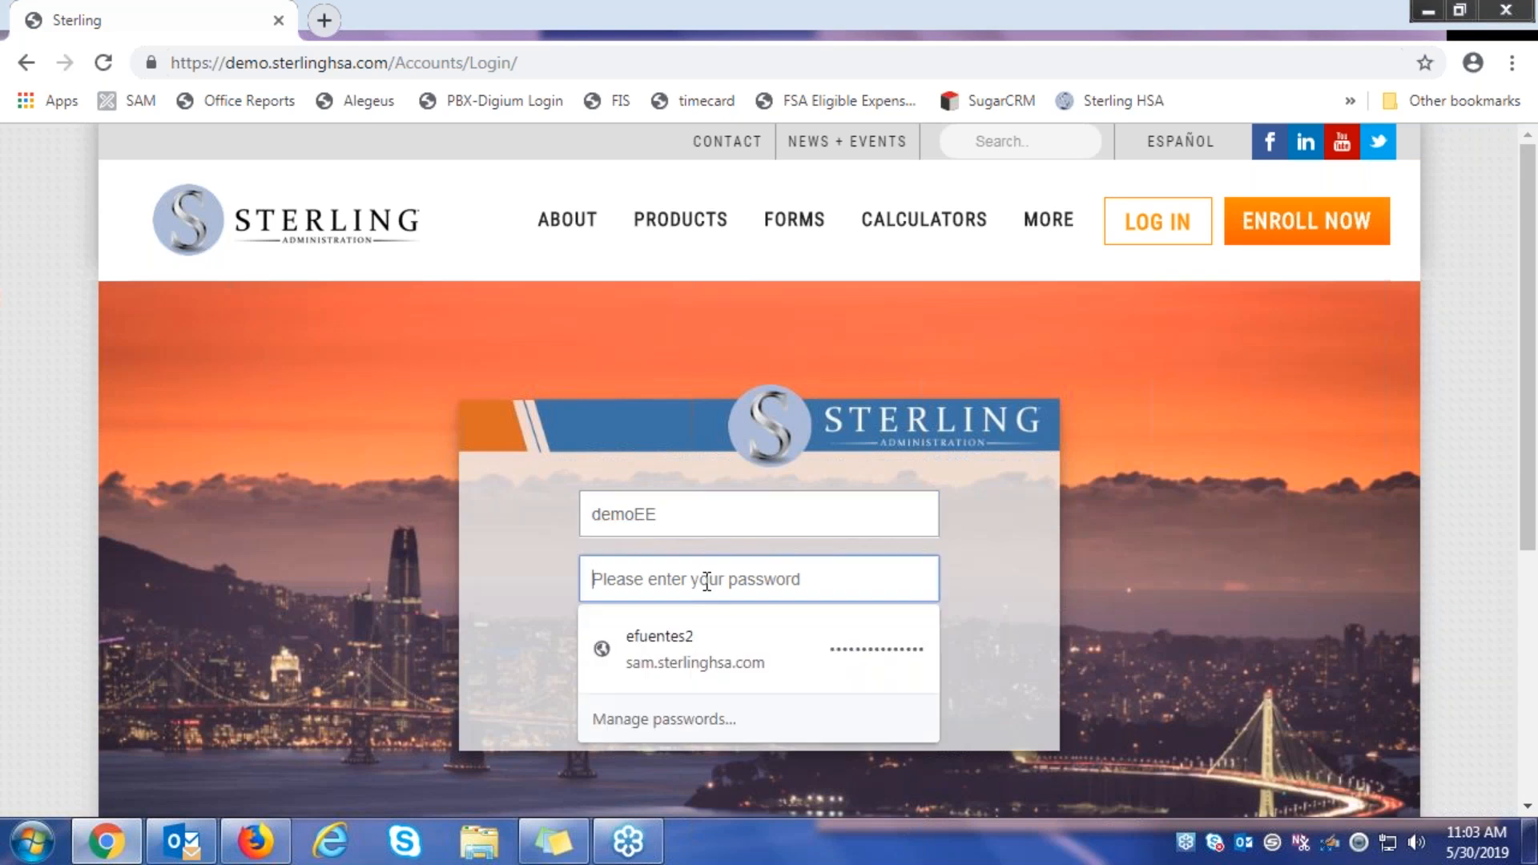
text(•)
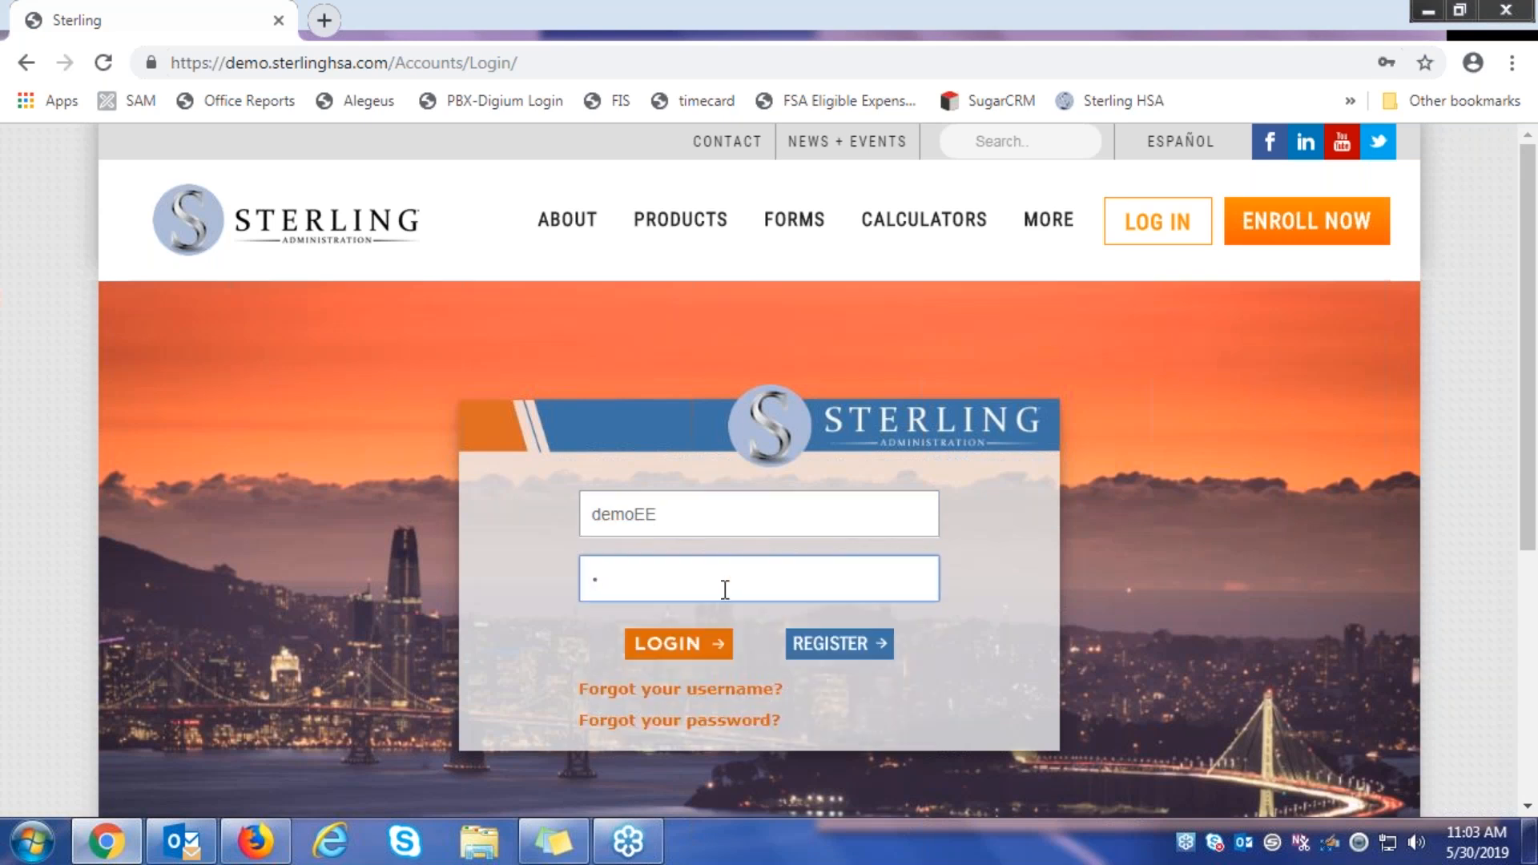
key(BackSpace)
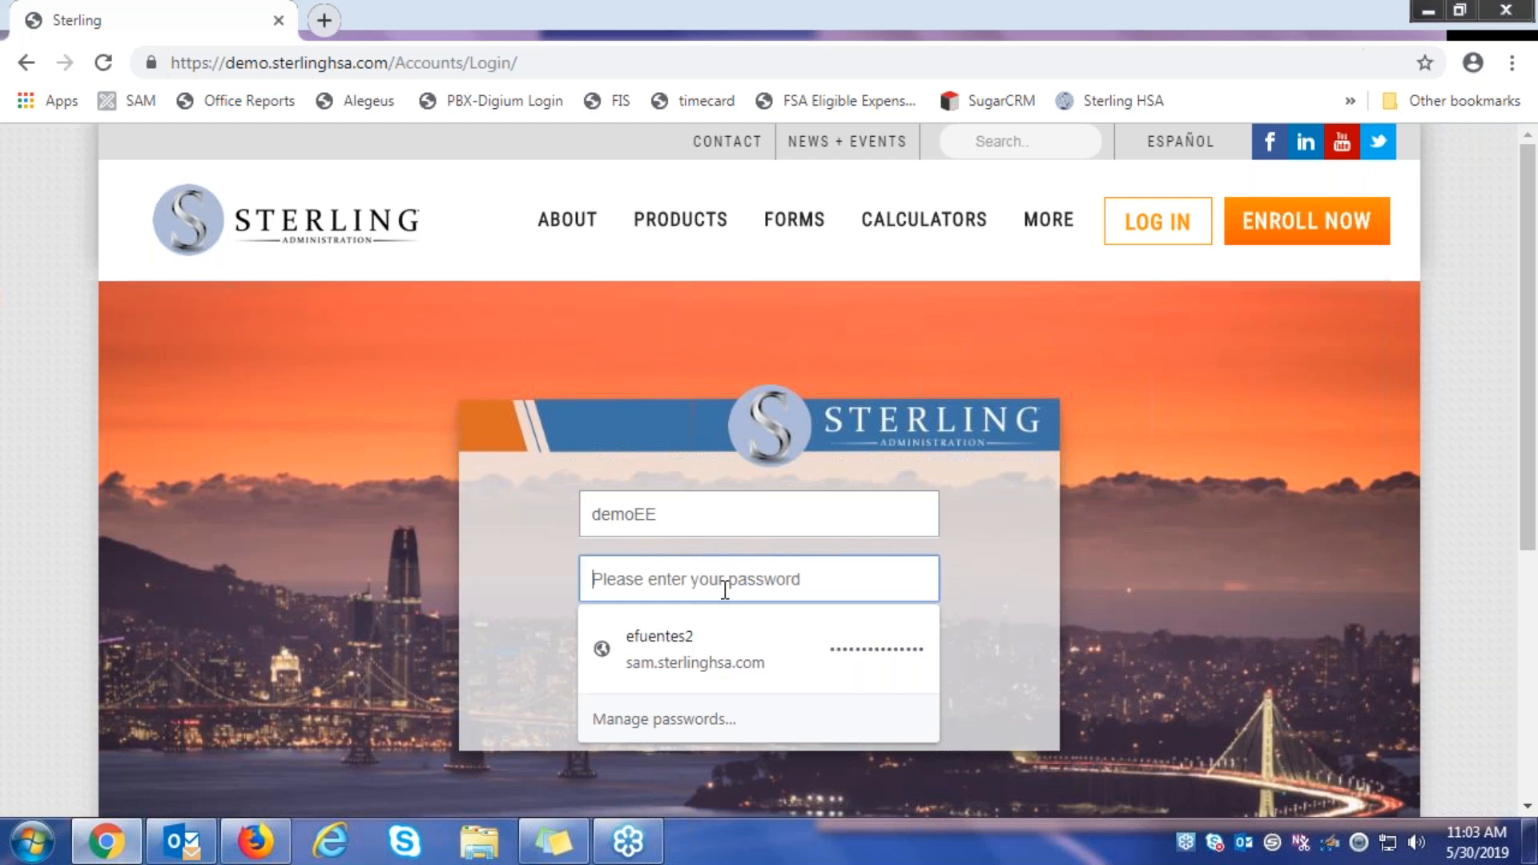
text(•••••••••)
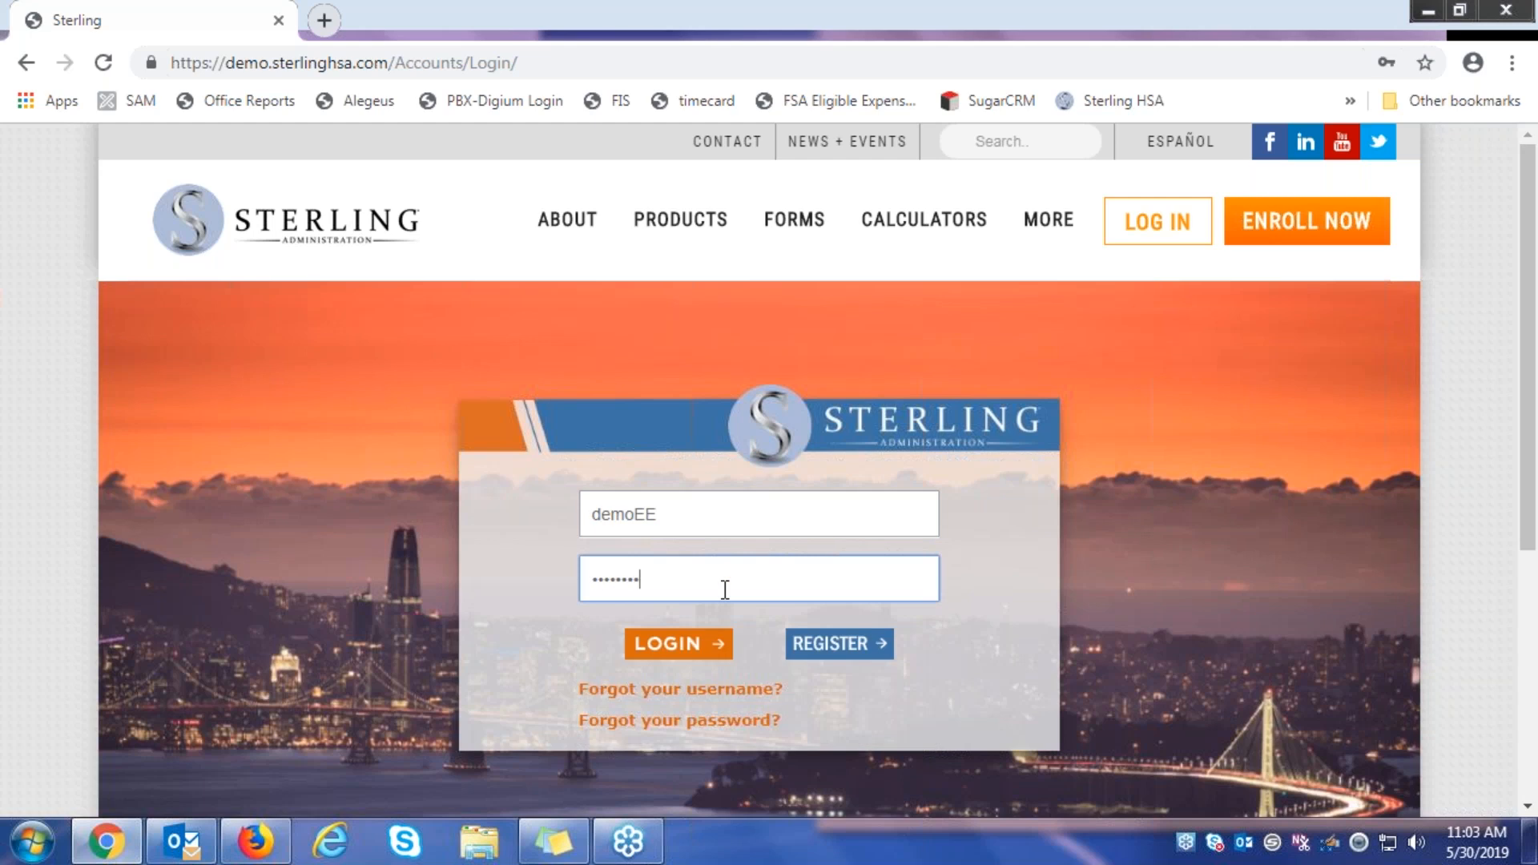
key(Return)
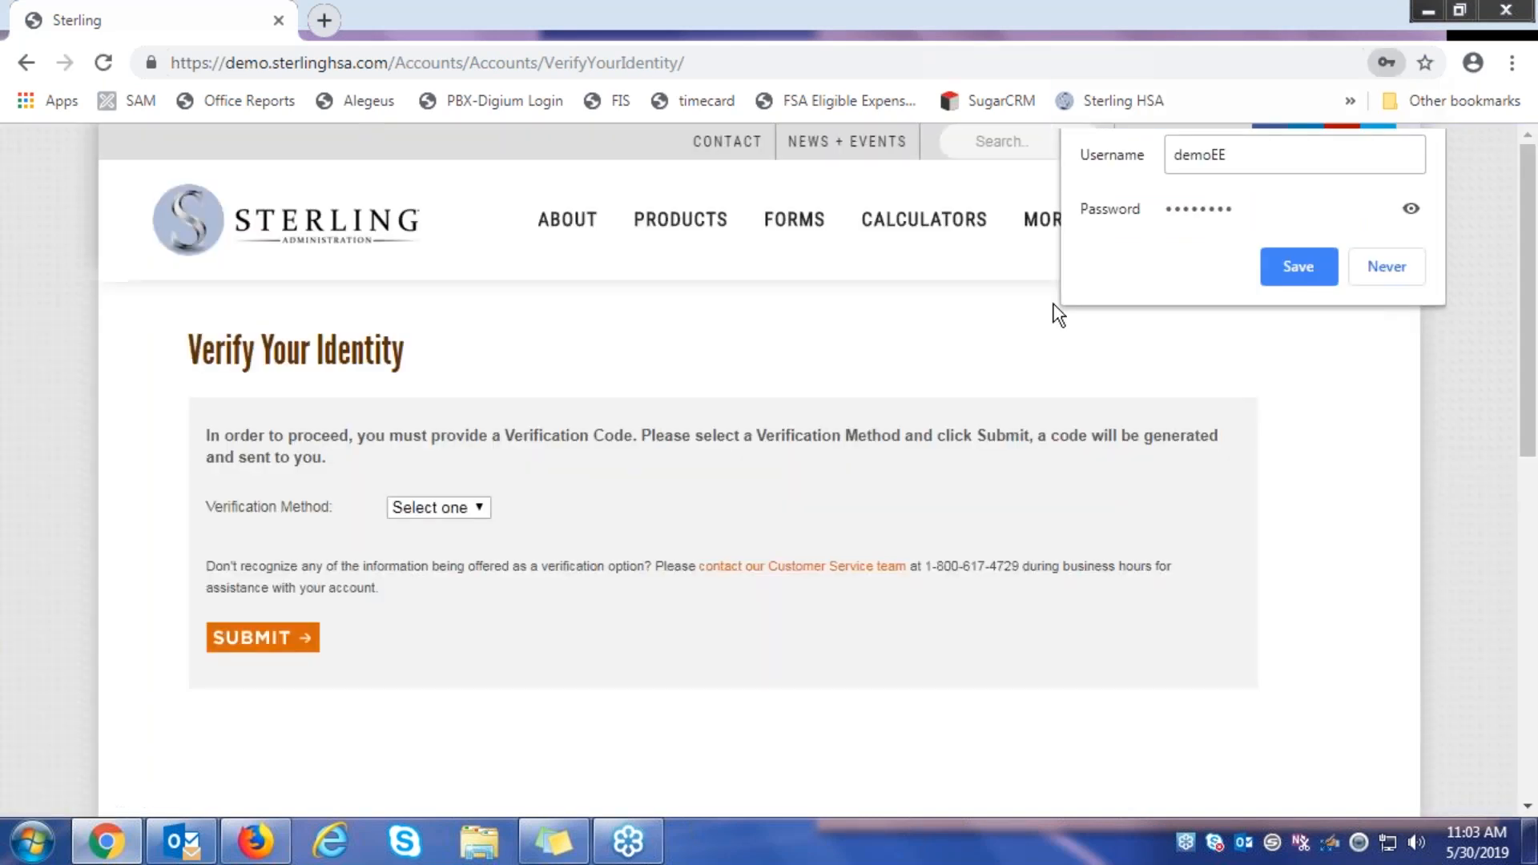
Decline Chrome's password save, request the one-time code by Email, and don't remember this device
click(1385, 267)
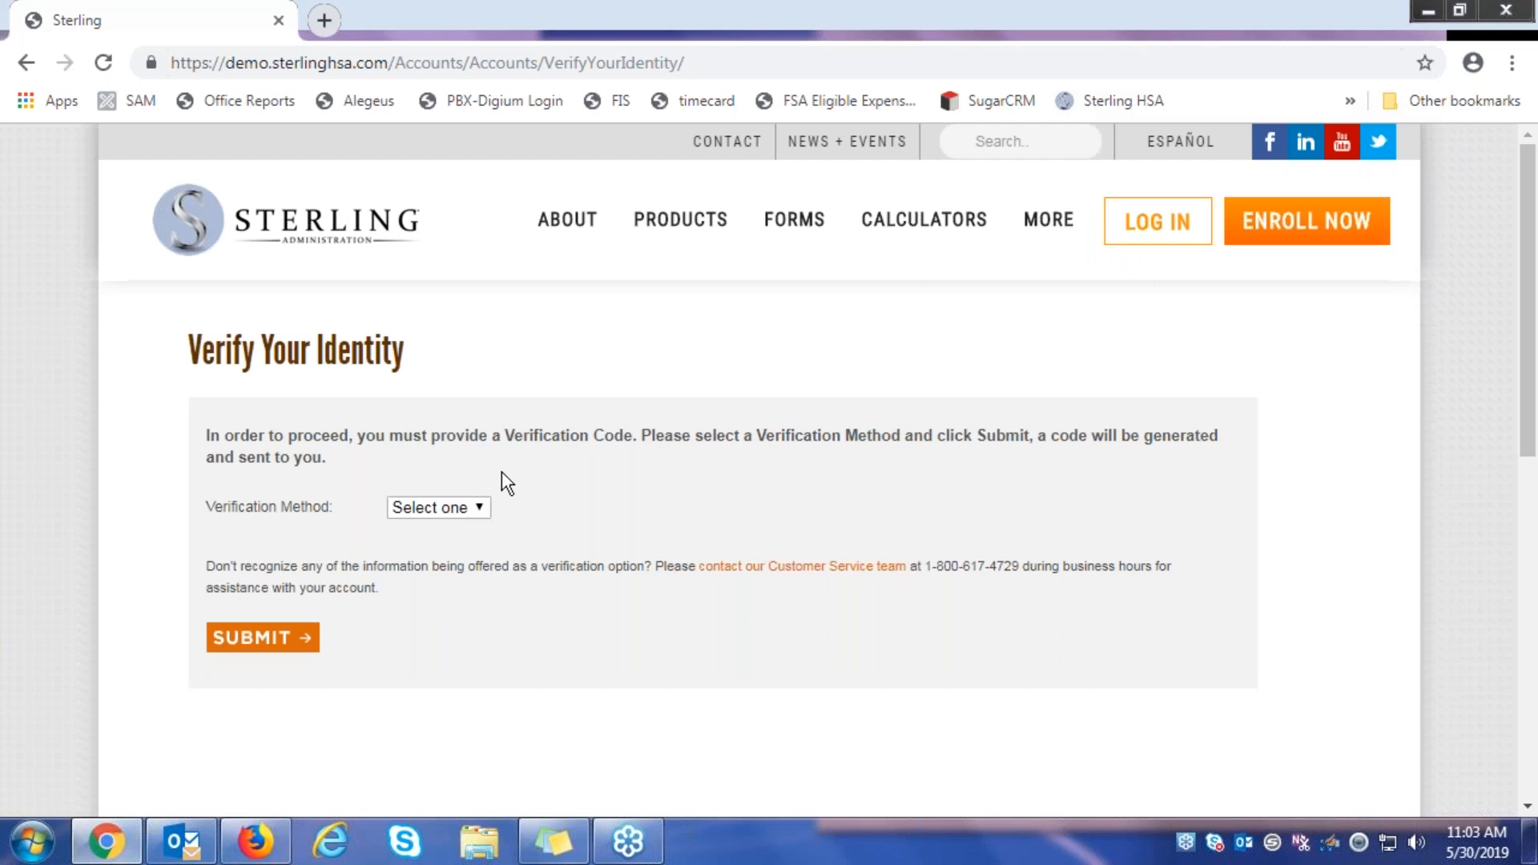
click(479, 513)
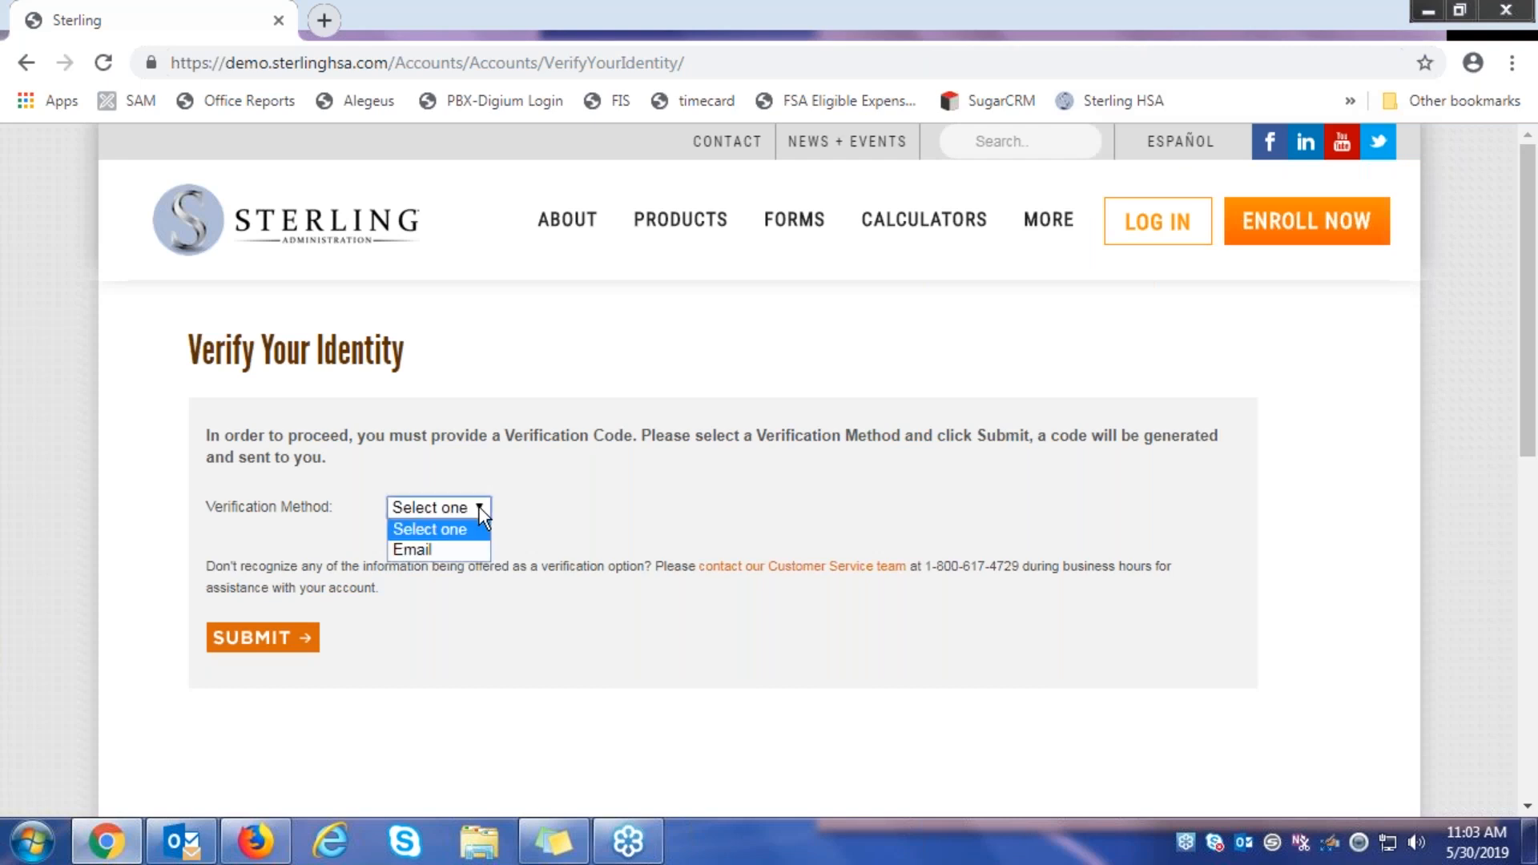
click(445, 550)
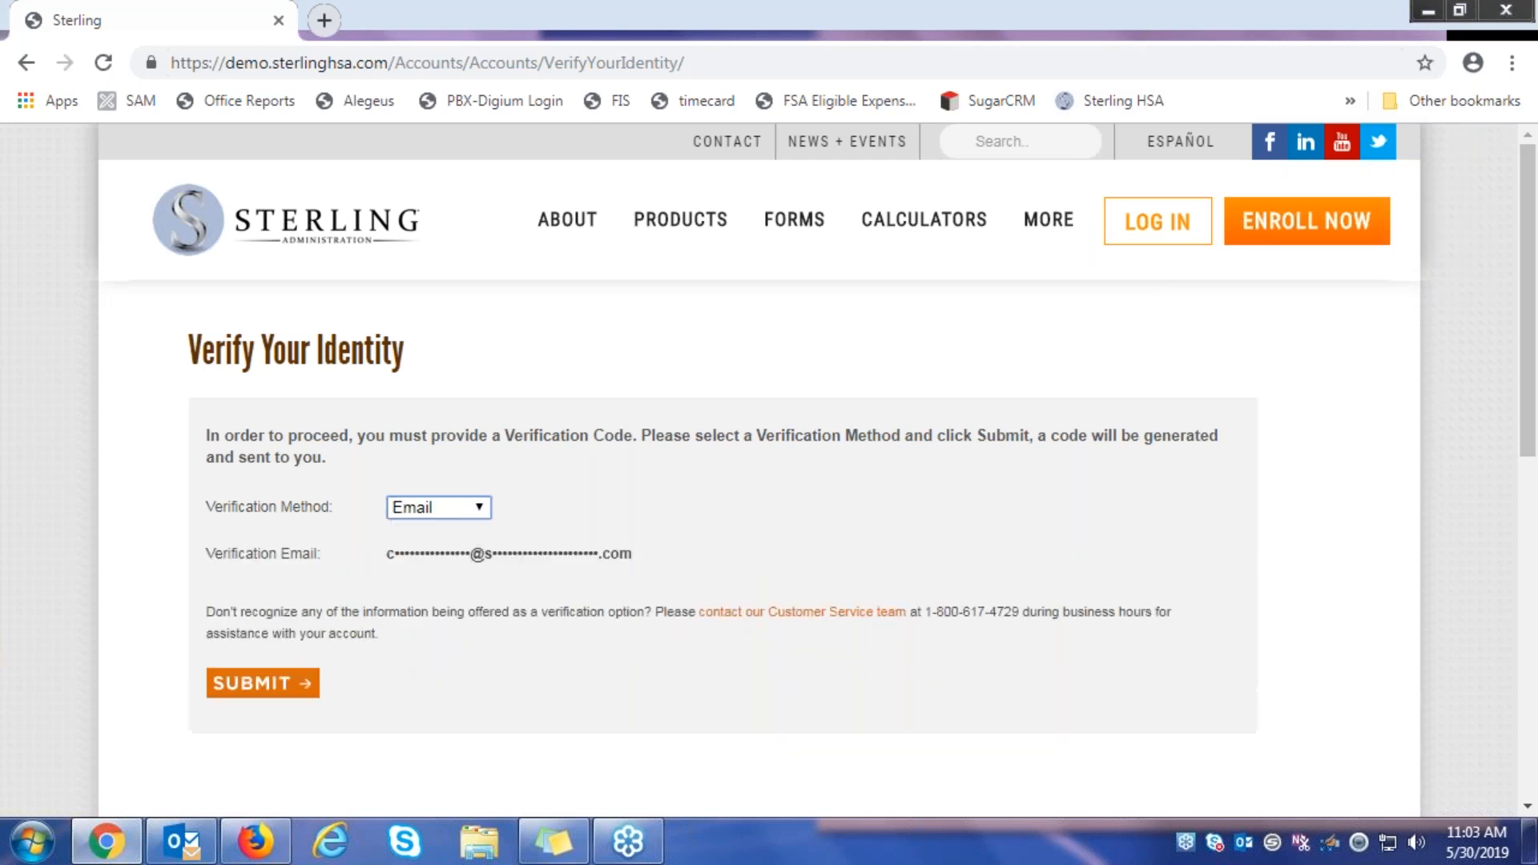
click(275, 689)
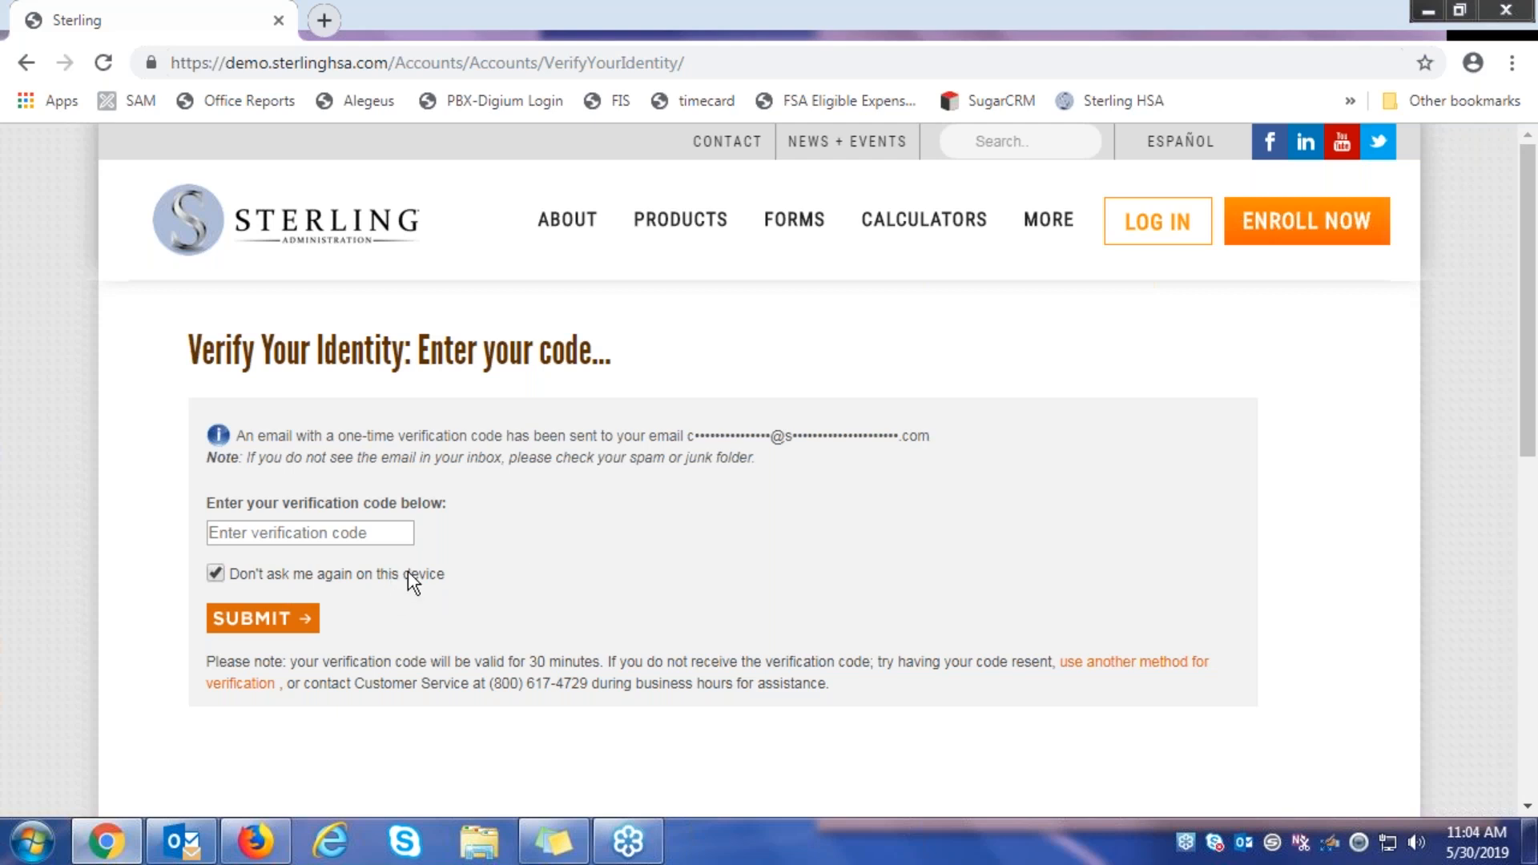
click(215, 574)
Open the Sterling Administration code email in Outlook, select the code, and return to Chrome
click(195, 851)
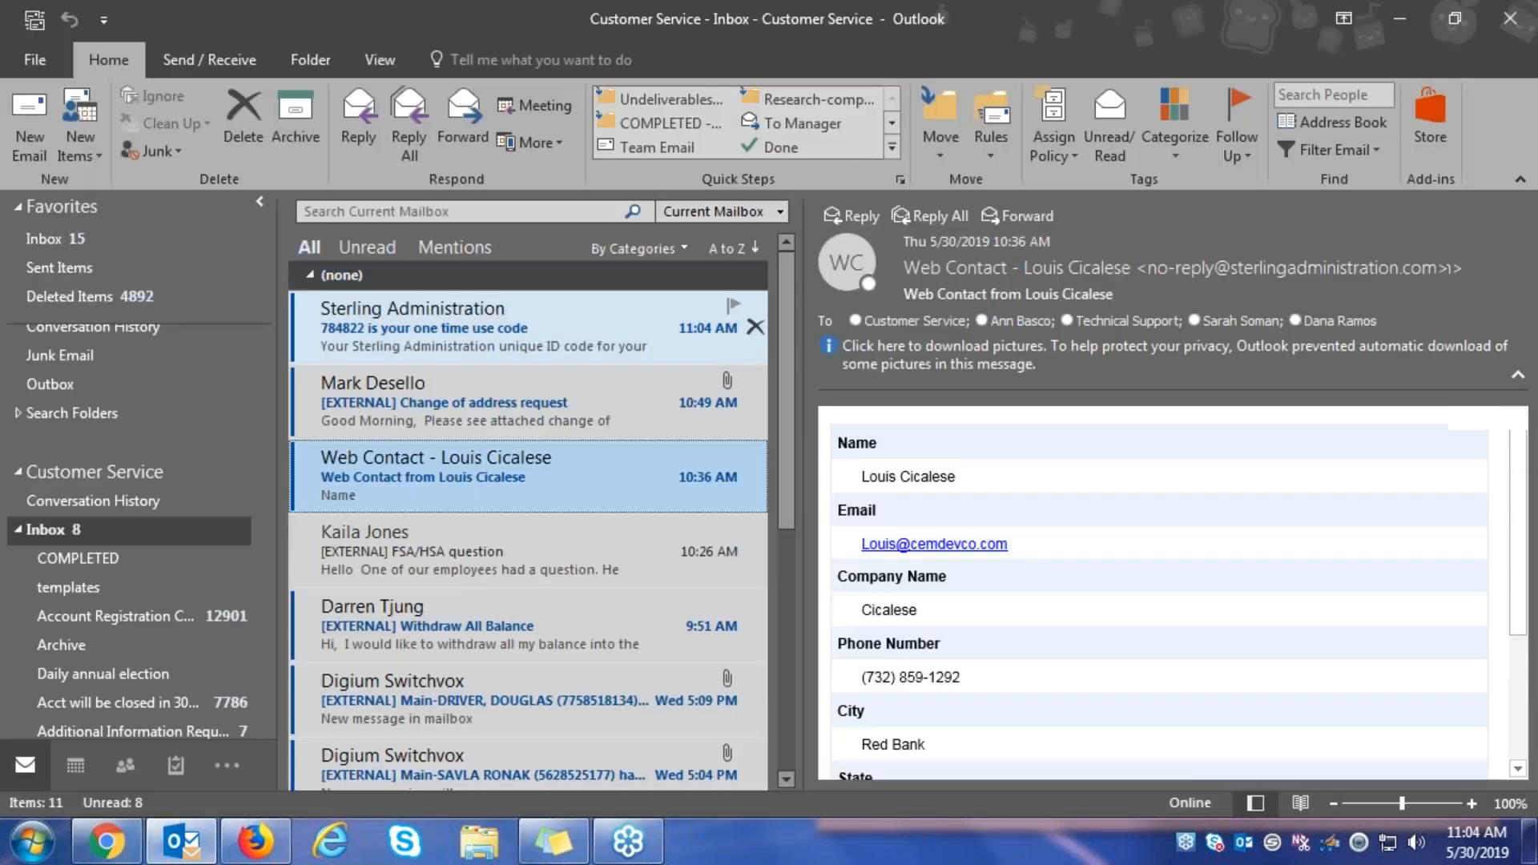
double_click(512, 328)
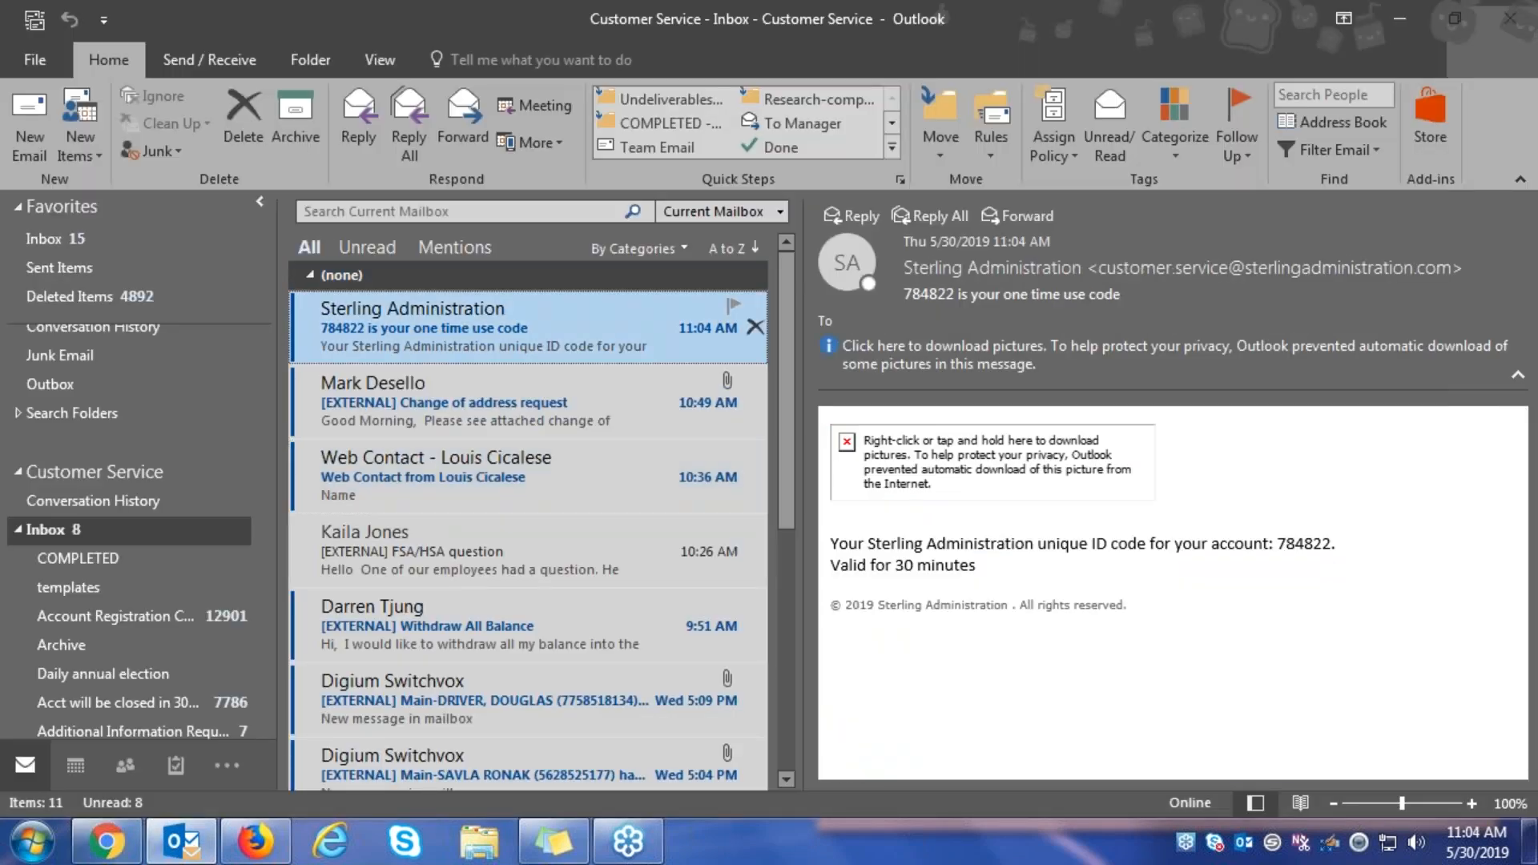
double_click(514, 535)
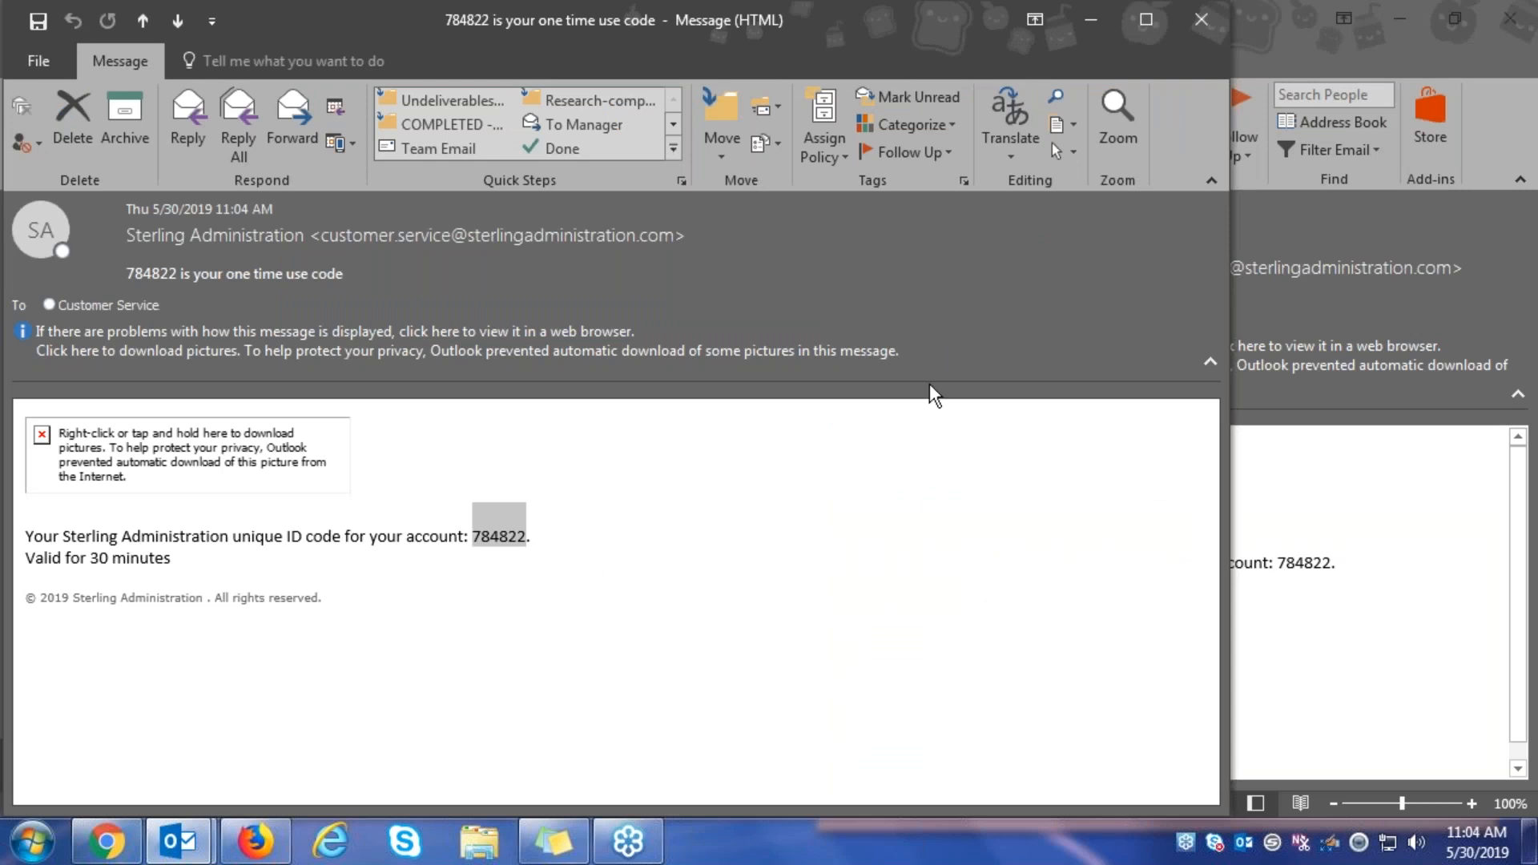
click(117, 846)
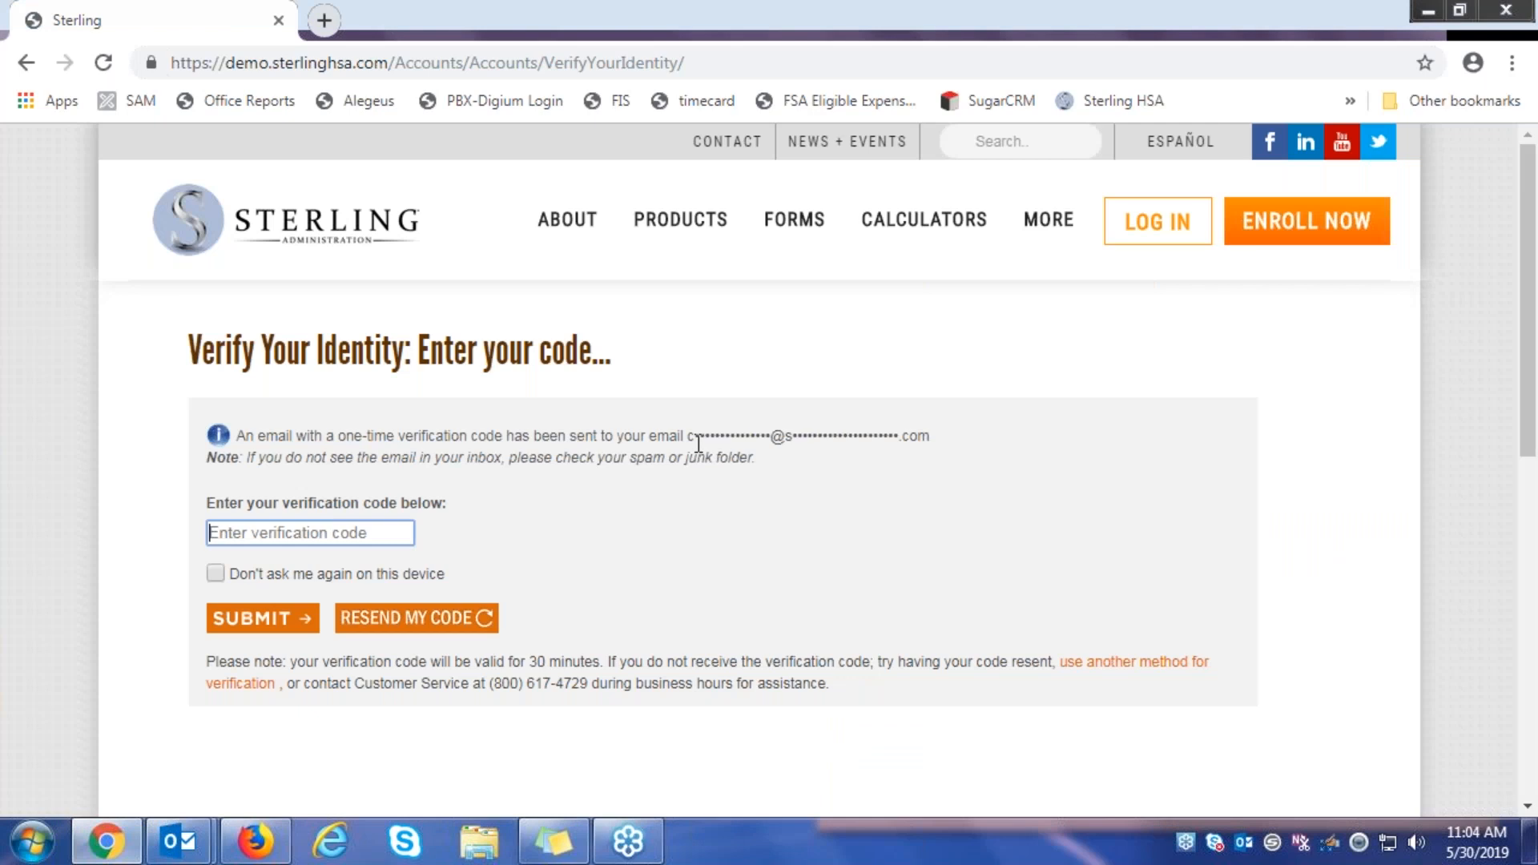
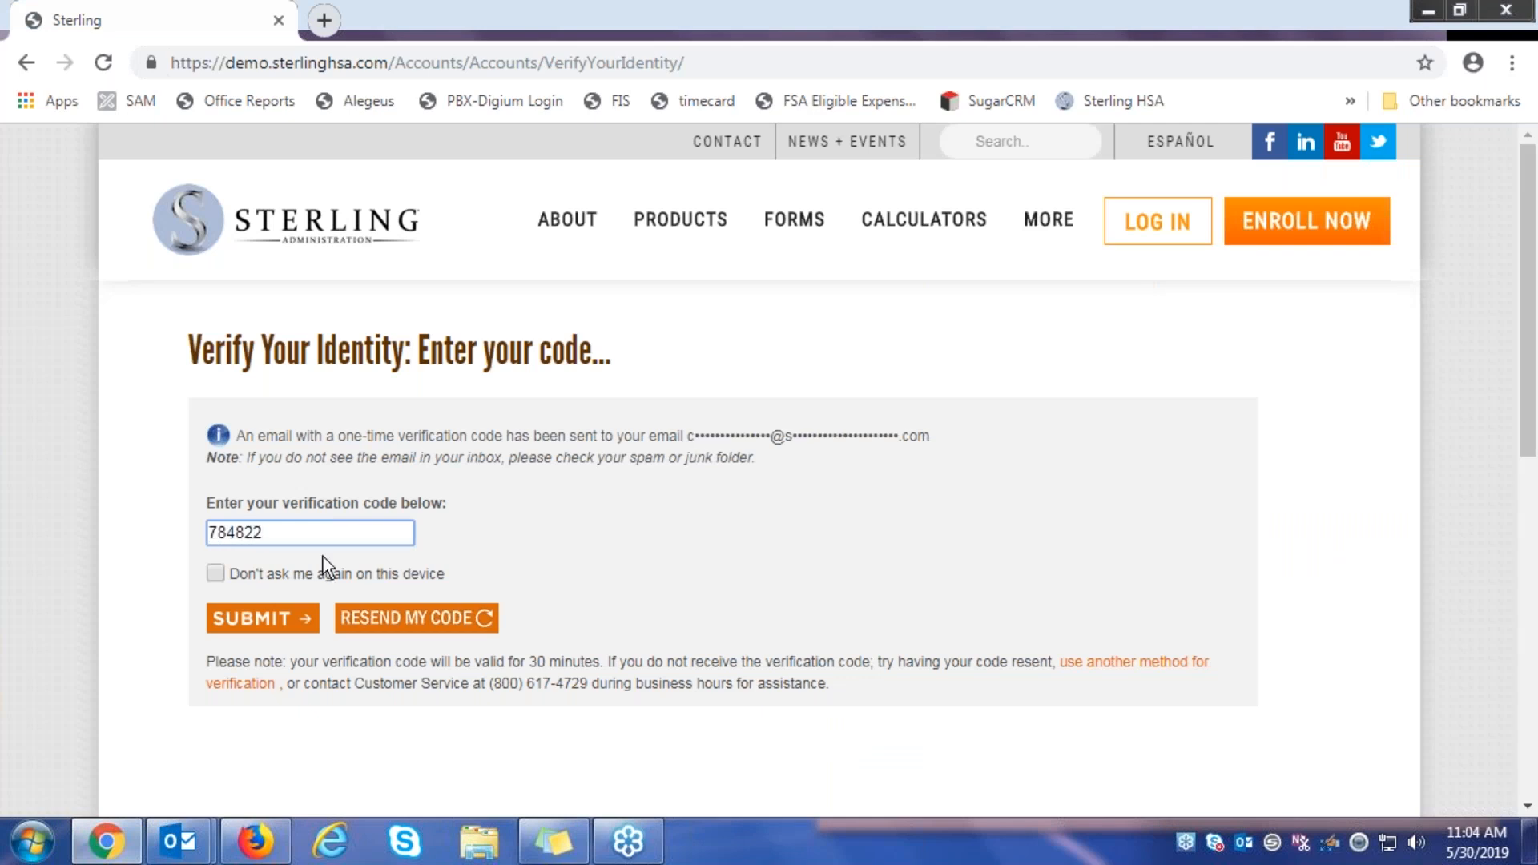
Enter the emailed verification code, review the account cards, and open the HSA account details
click(258, 625)
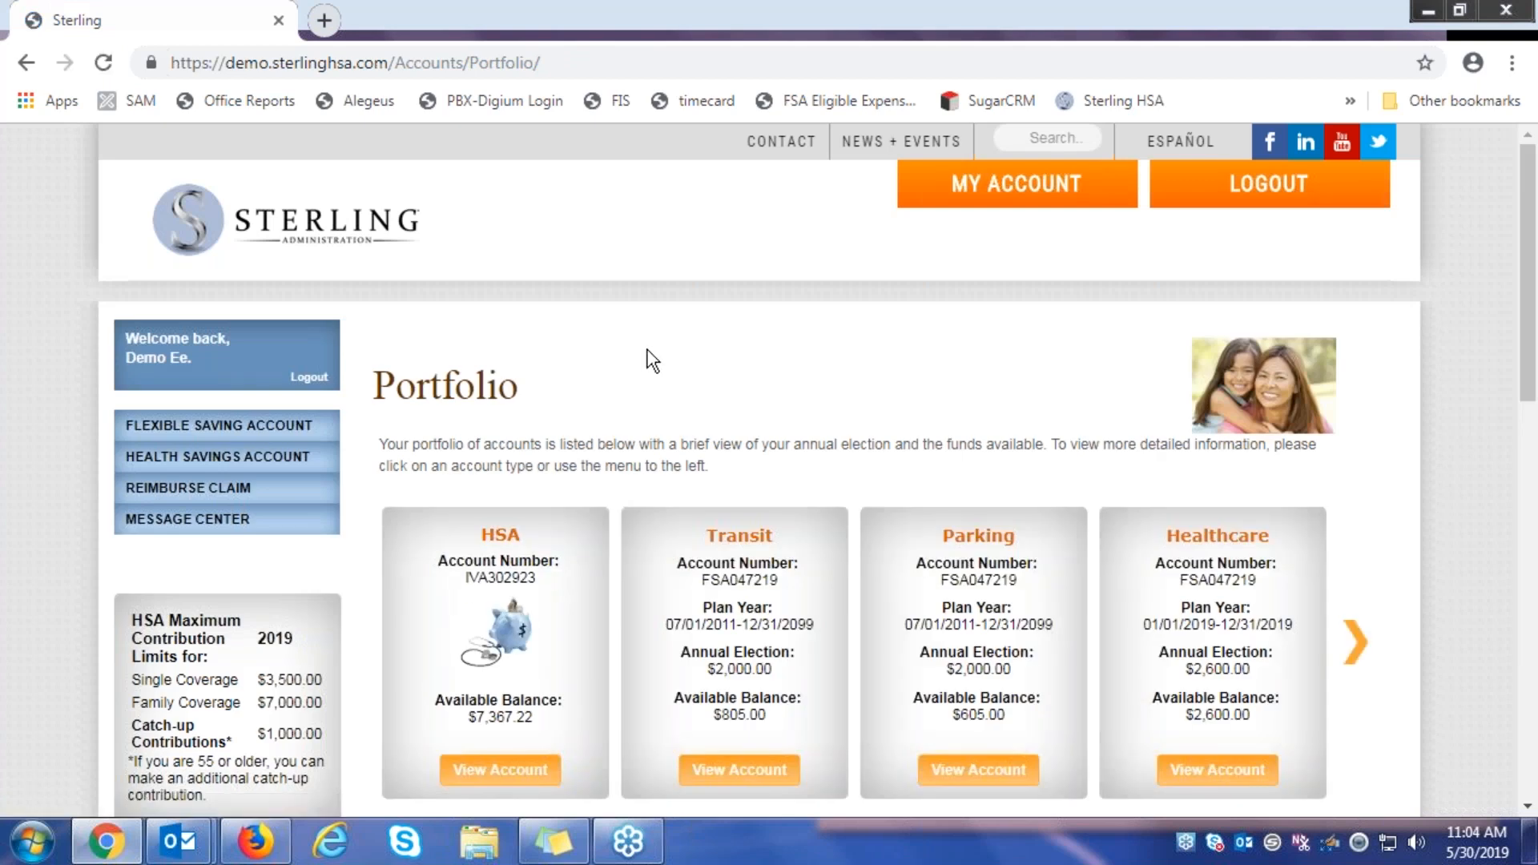
scroll(653, 362, down, 1)
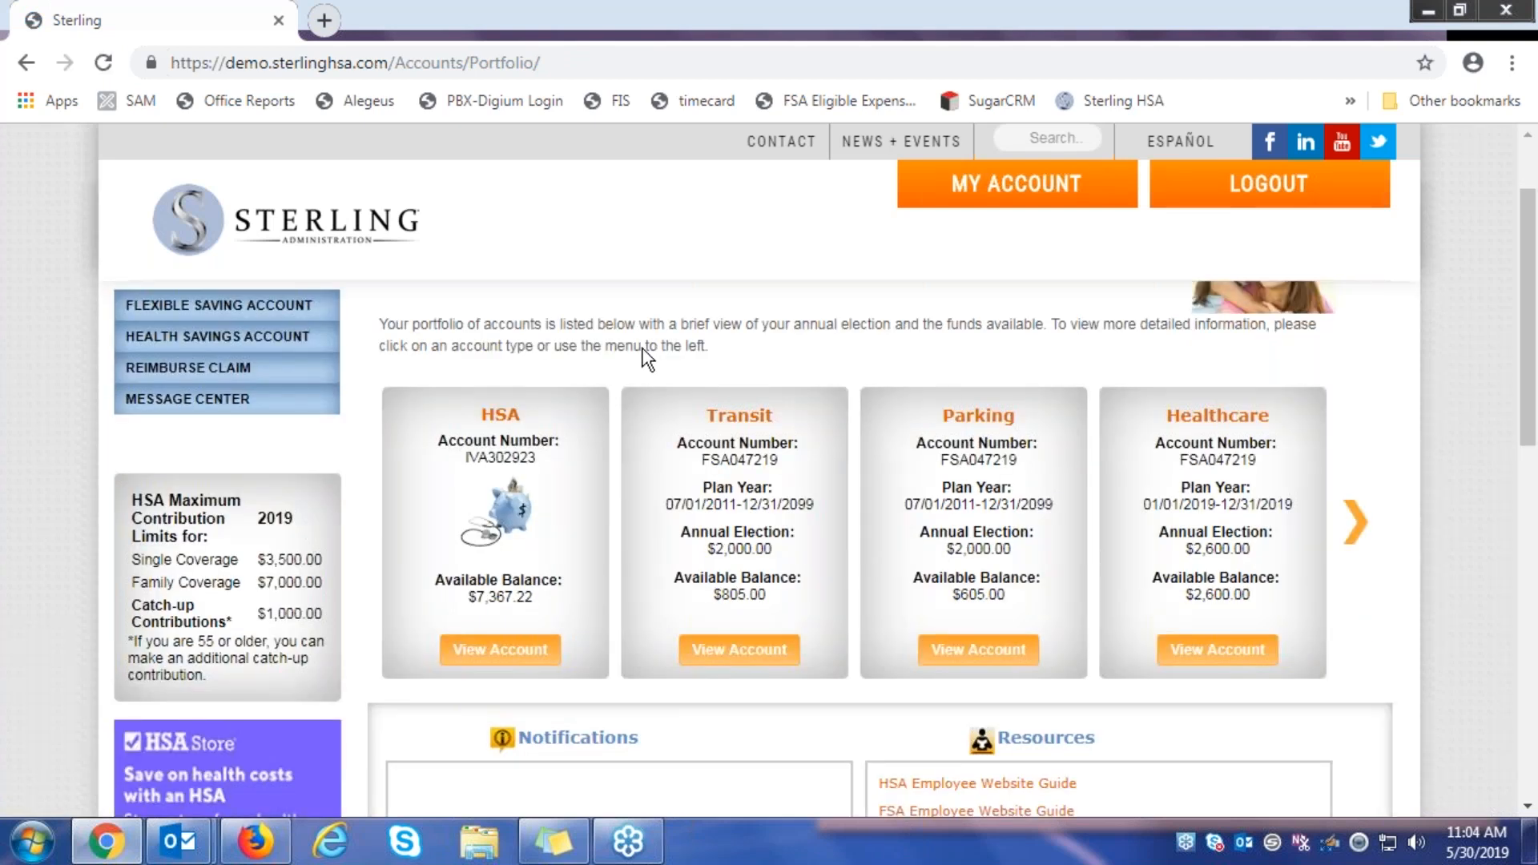
scroll(648, 359, down, 1)
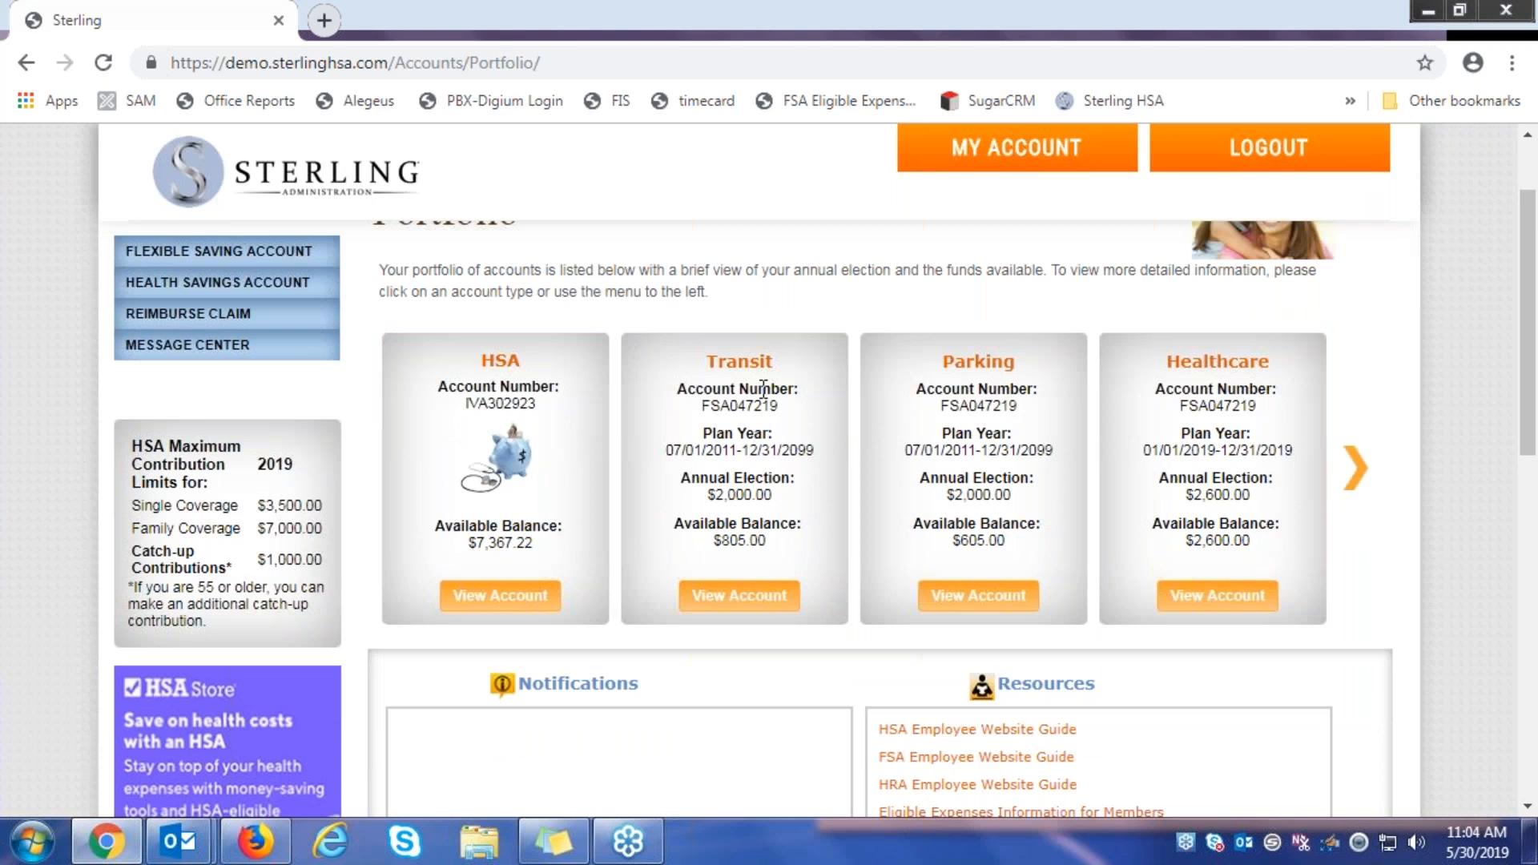
scroll(763, 391, up, 3)
scroll(769, 400, down, 3)
click(507, 597)
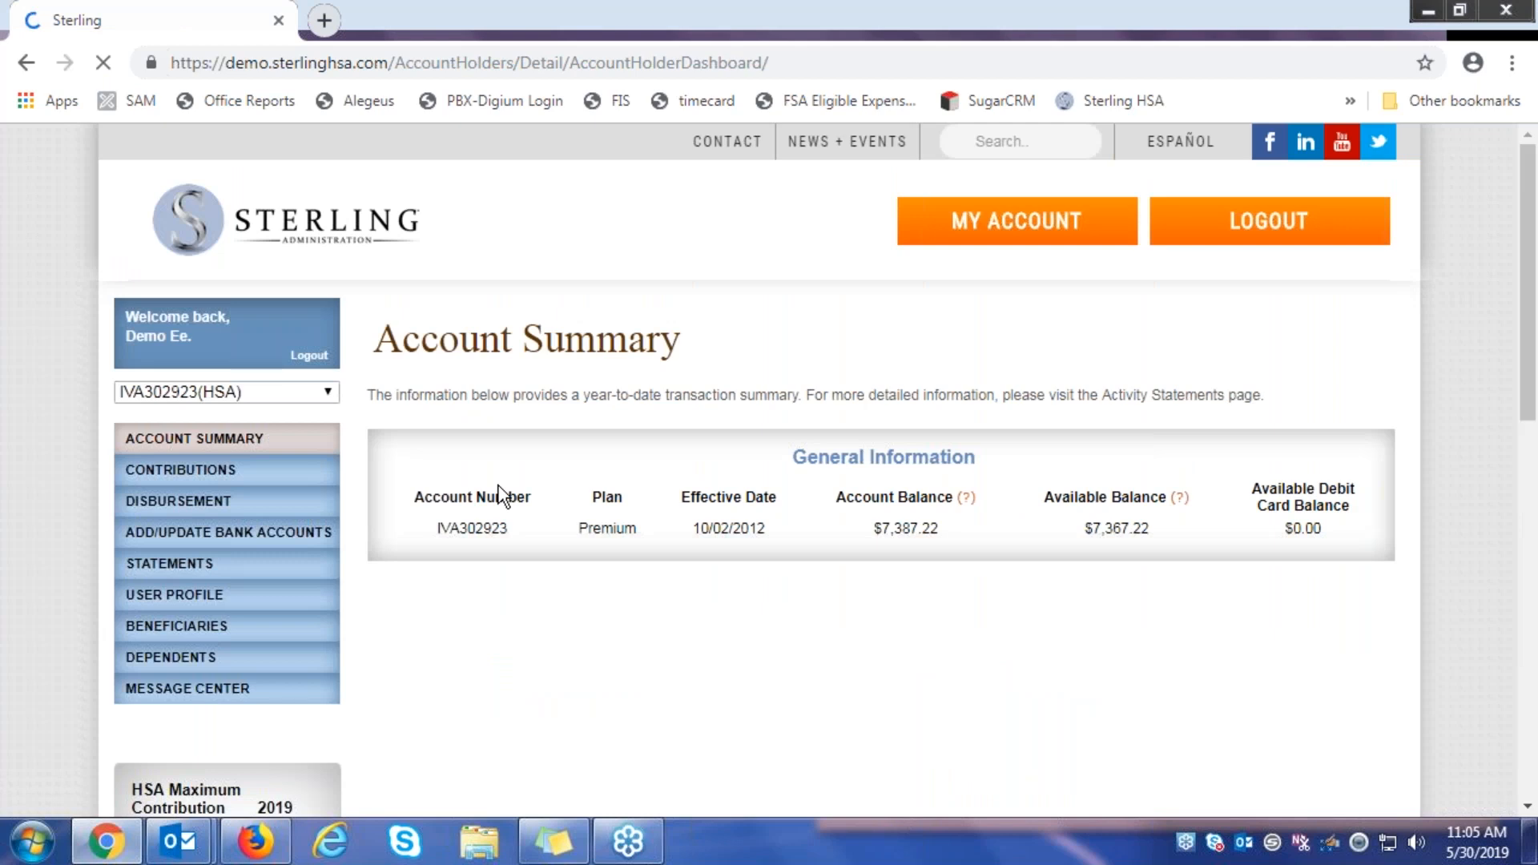
Review the HSA Account Summary's balance and 2019 contribution limits, then go to bank accounts
scroll(507, 357, down, 2)
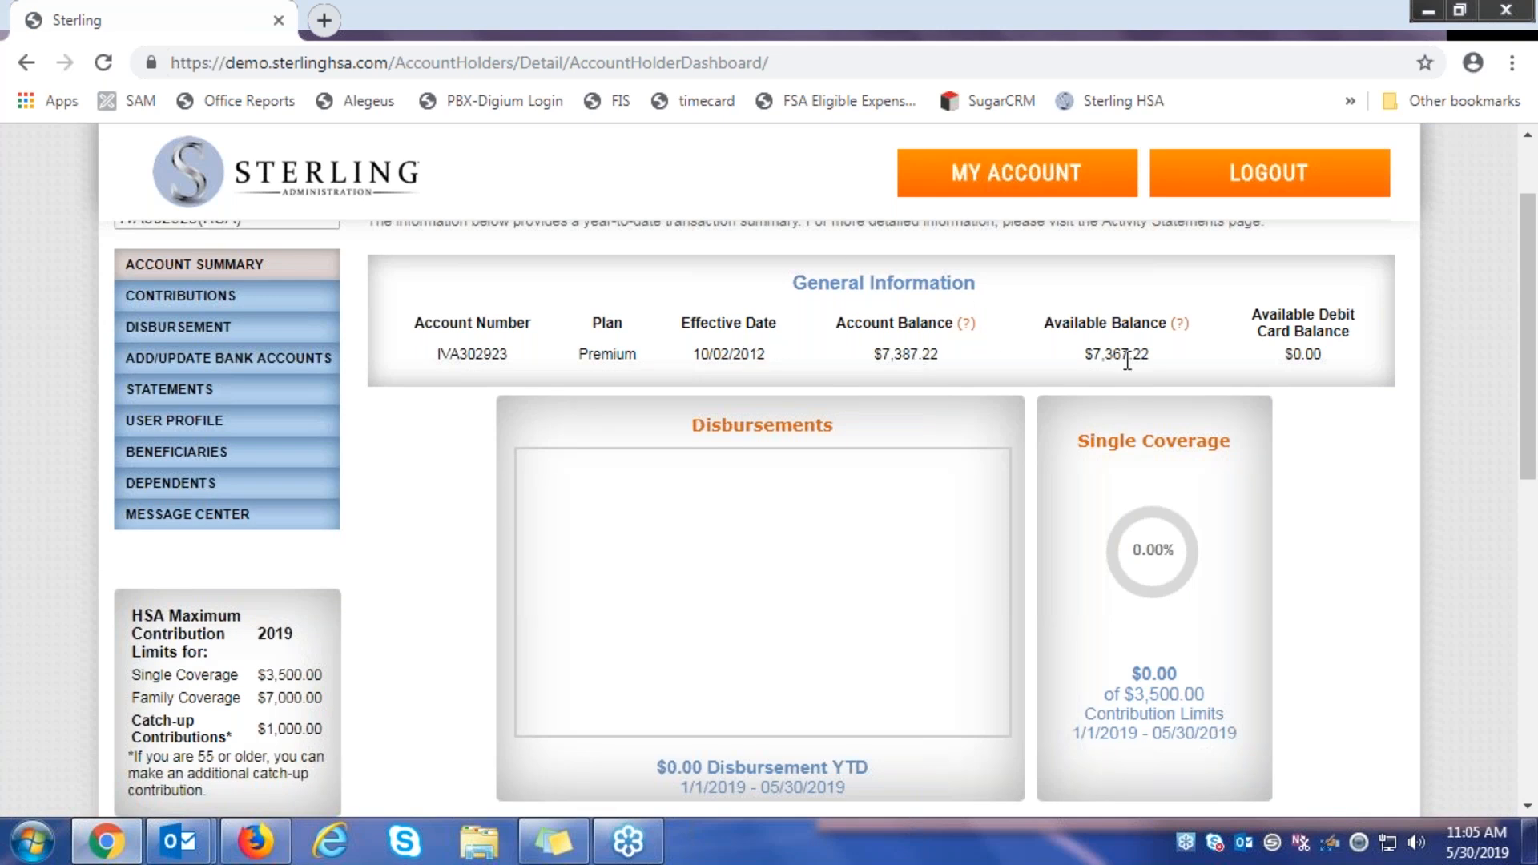
scroll(521, 488, up, 3)
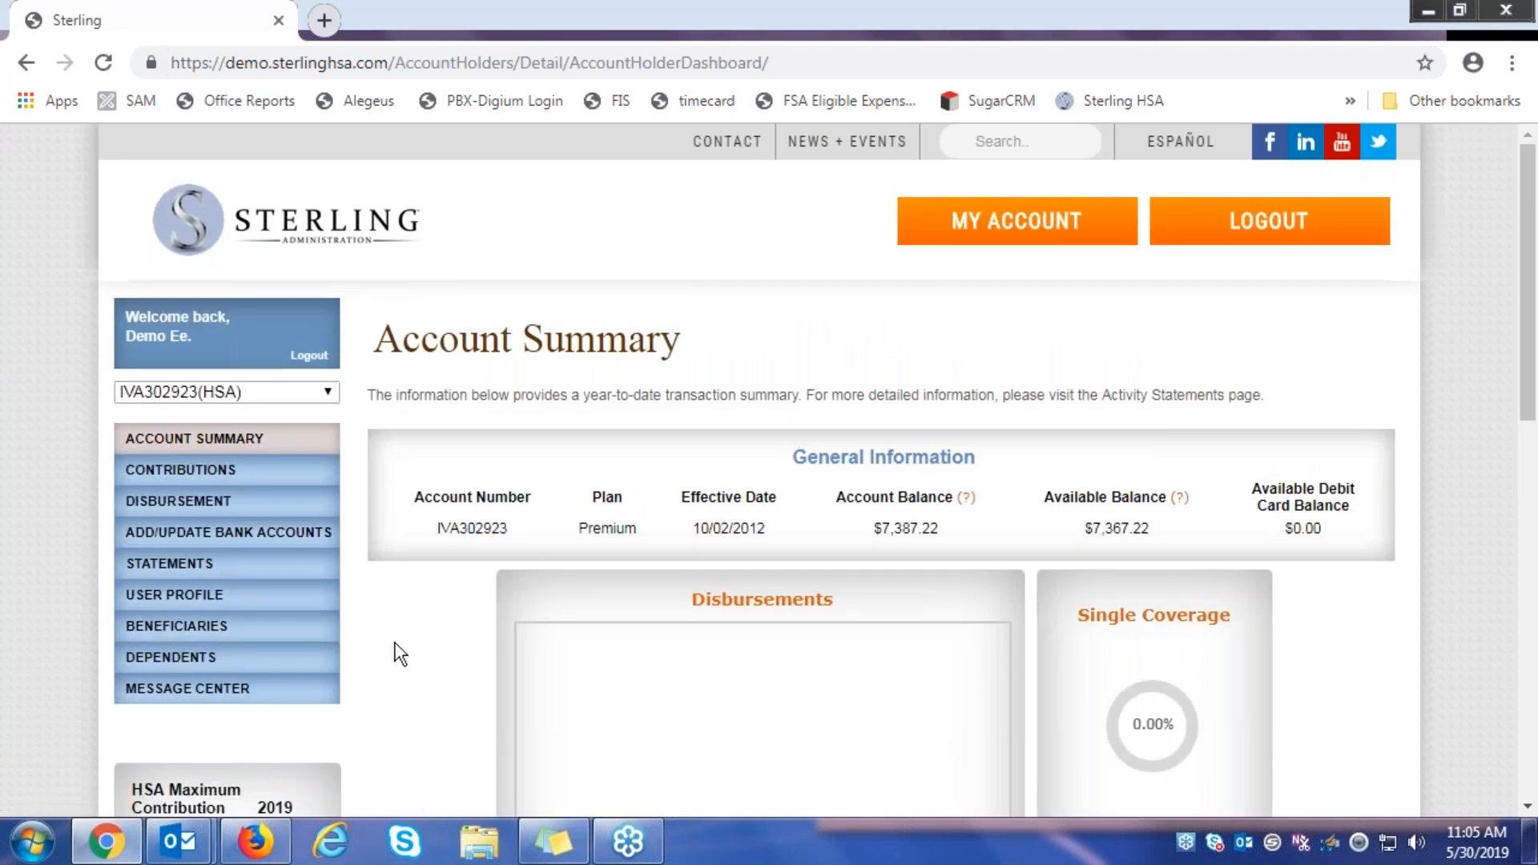
scroll(407, 632, down, 3)
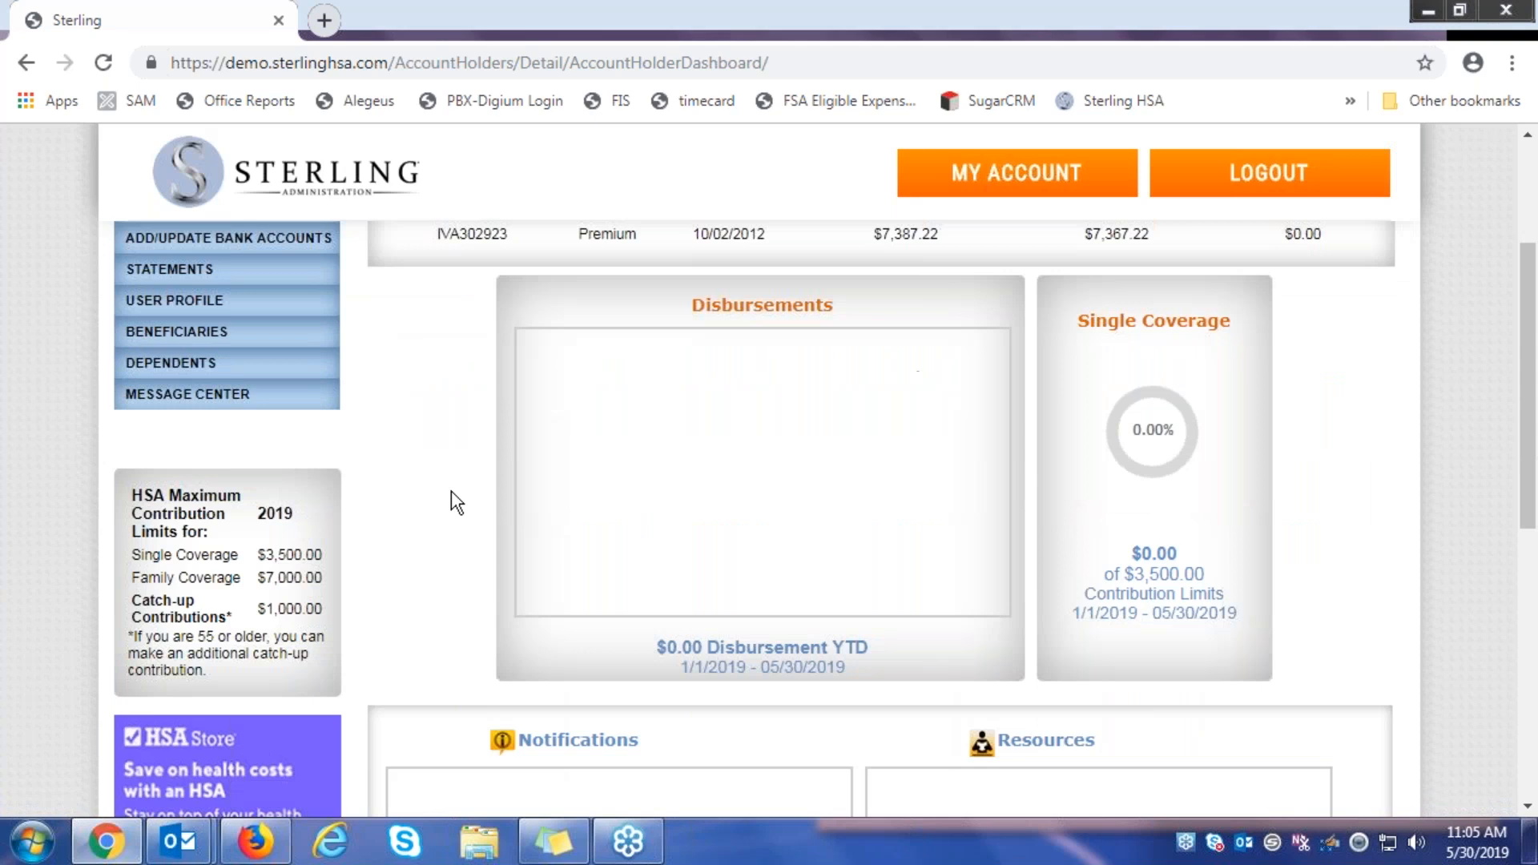
scroll(450, 491, up, 1)
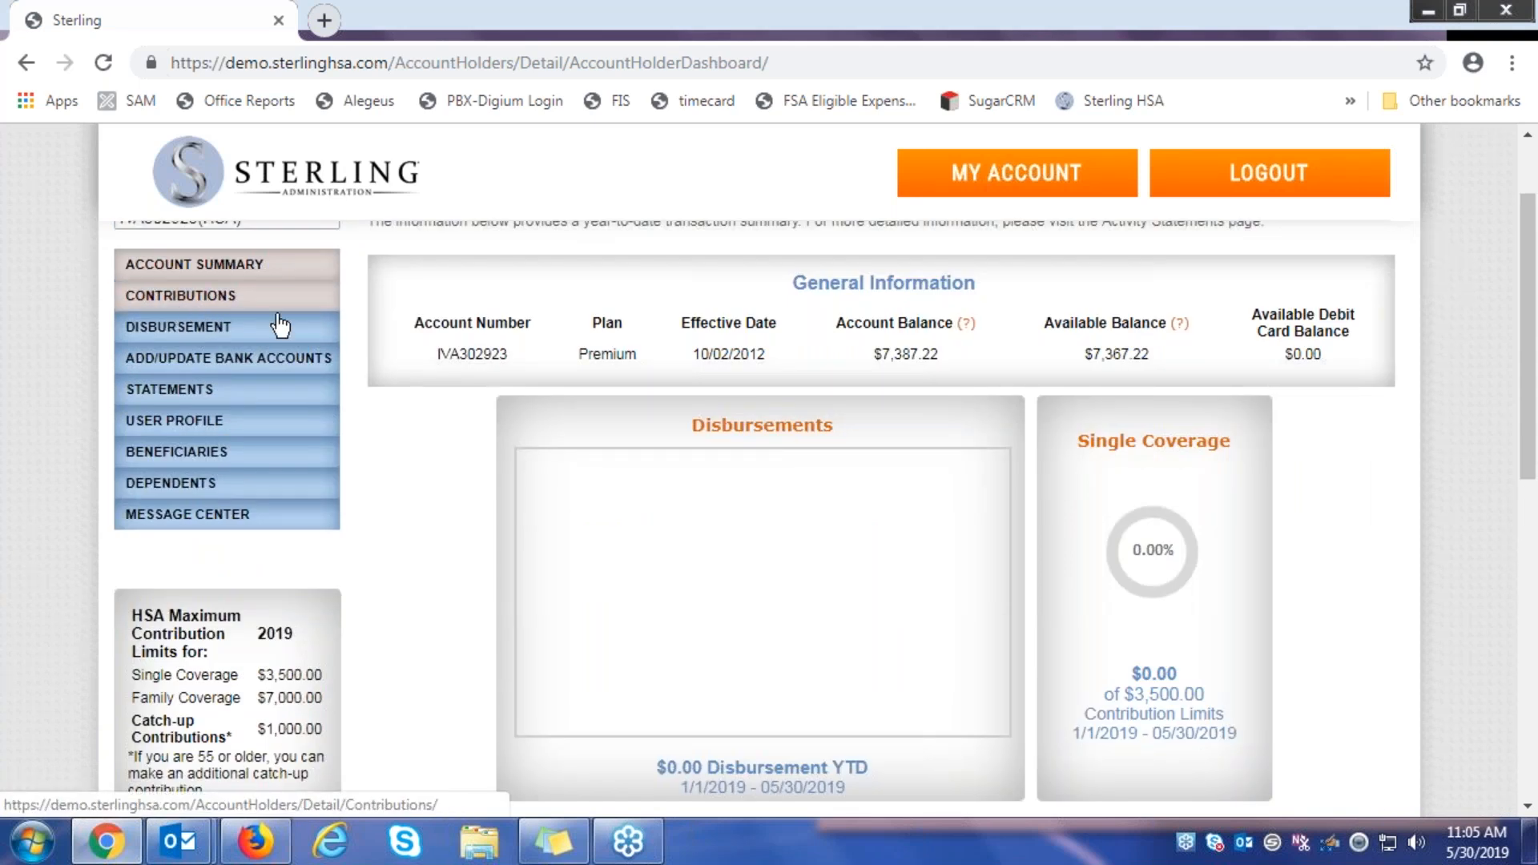
click(277, 373)
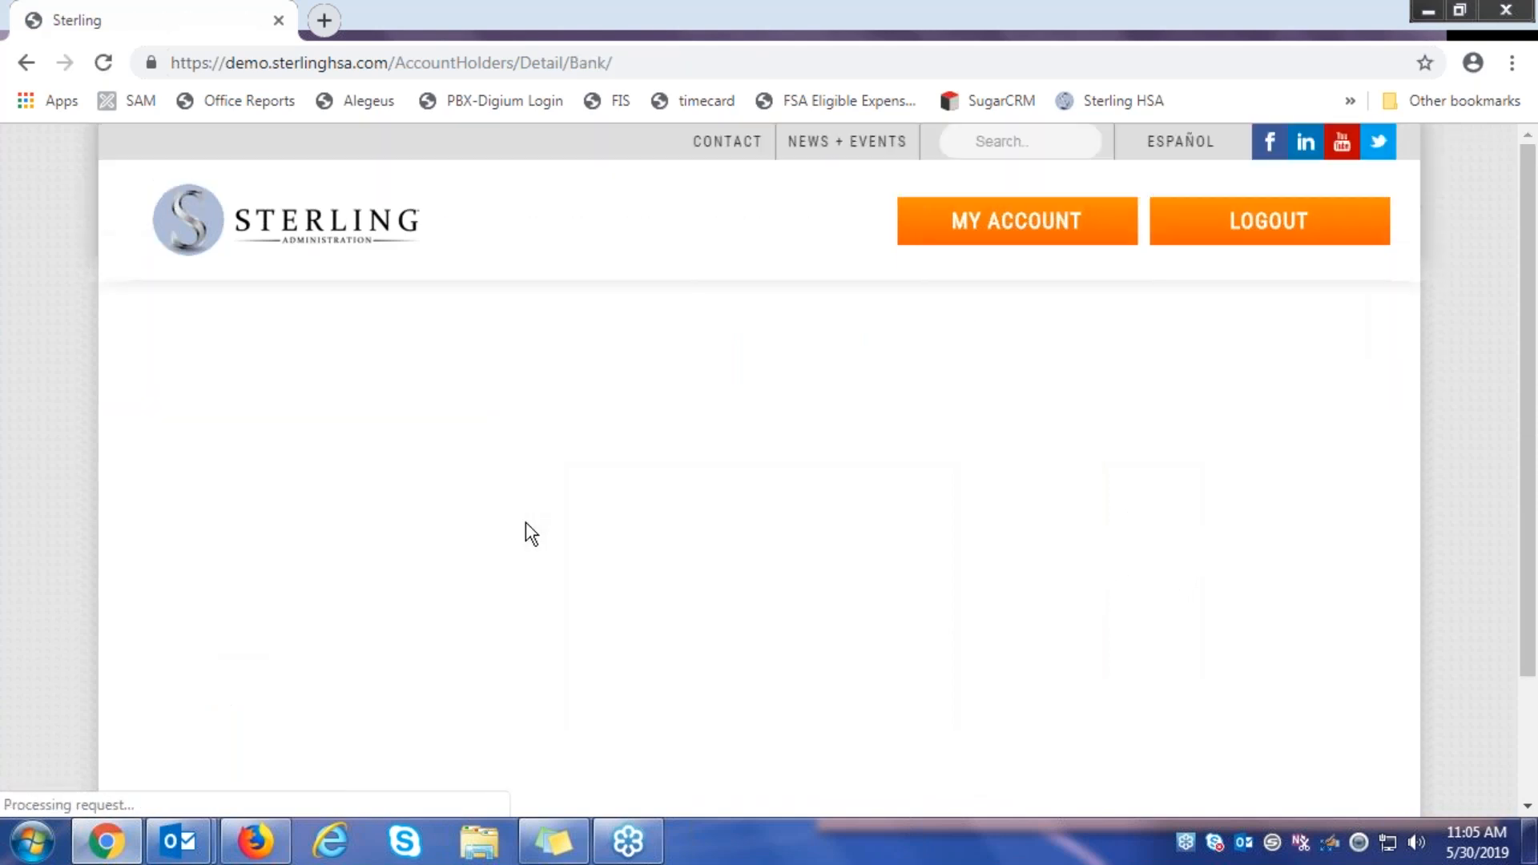
Start a new bank account entry and fill in the bank name 'bank'
scroll(635, 364, down, 2)
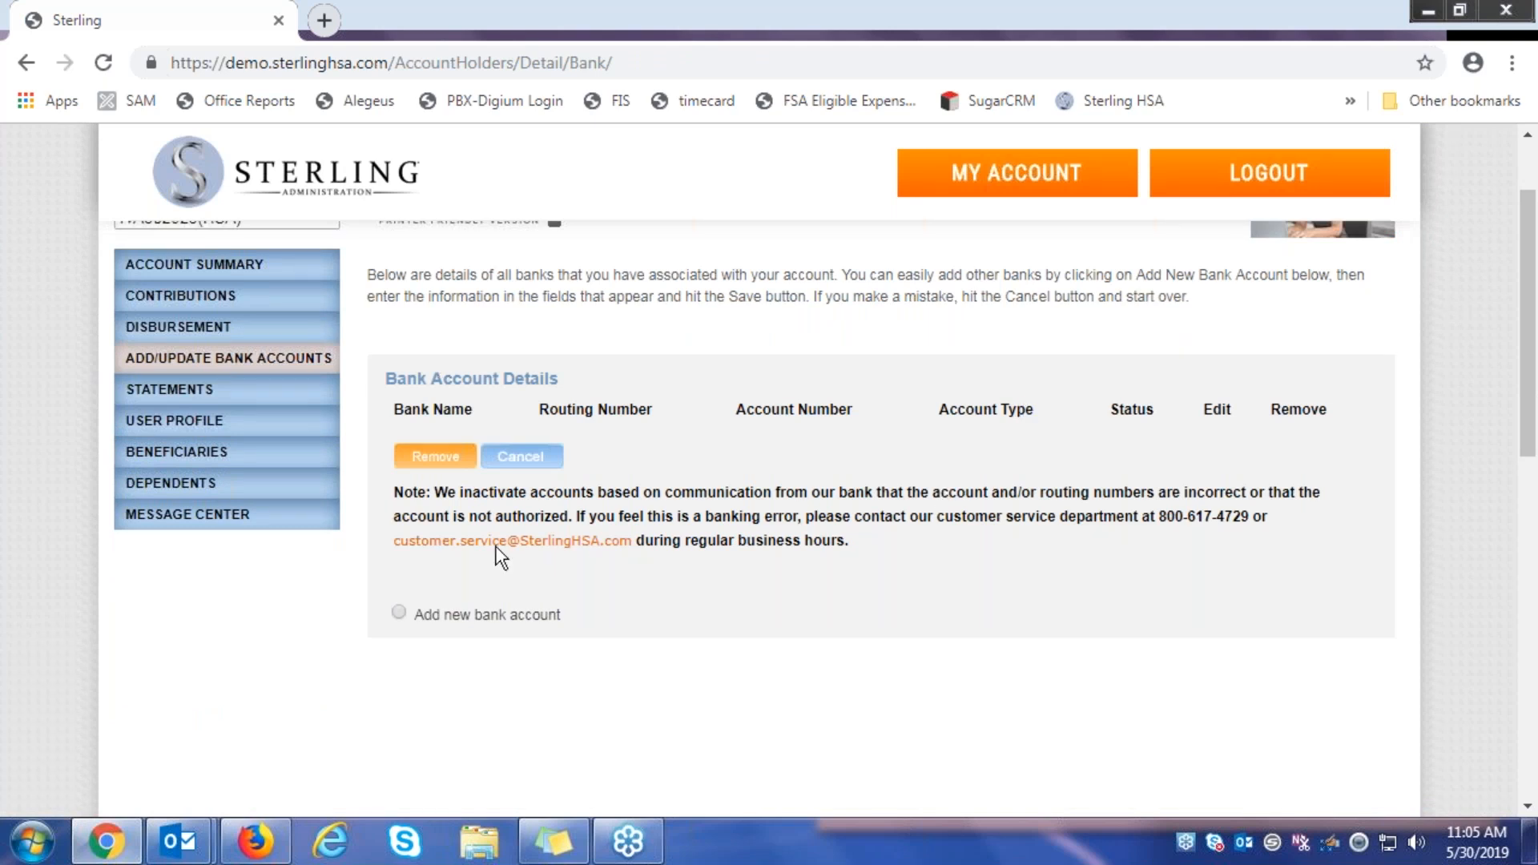
click(398, 613)
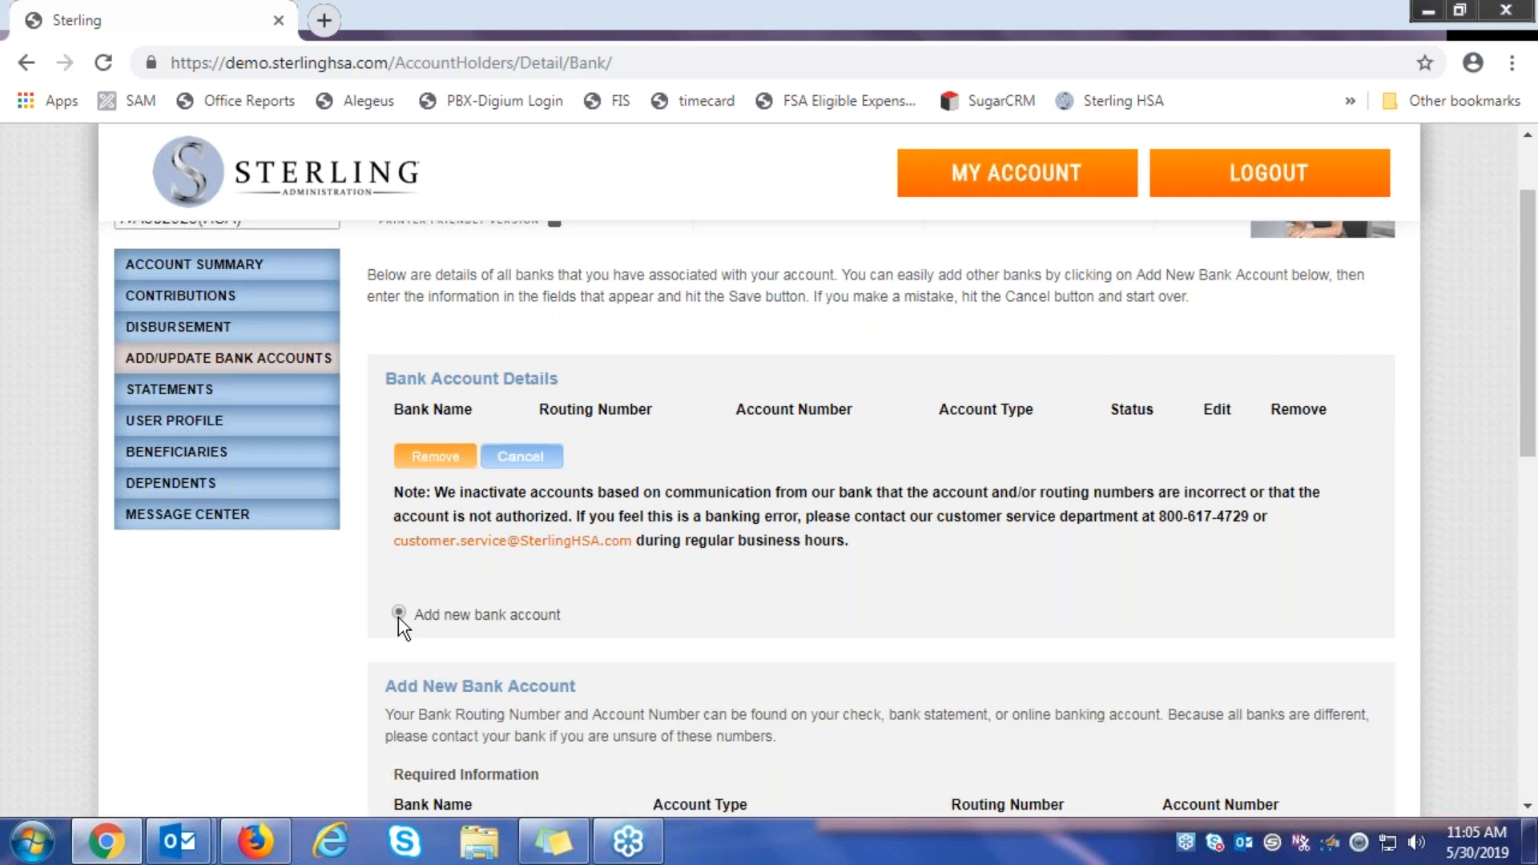
scroll(498, 637, down, 3)
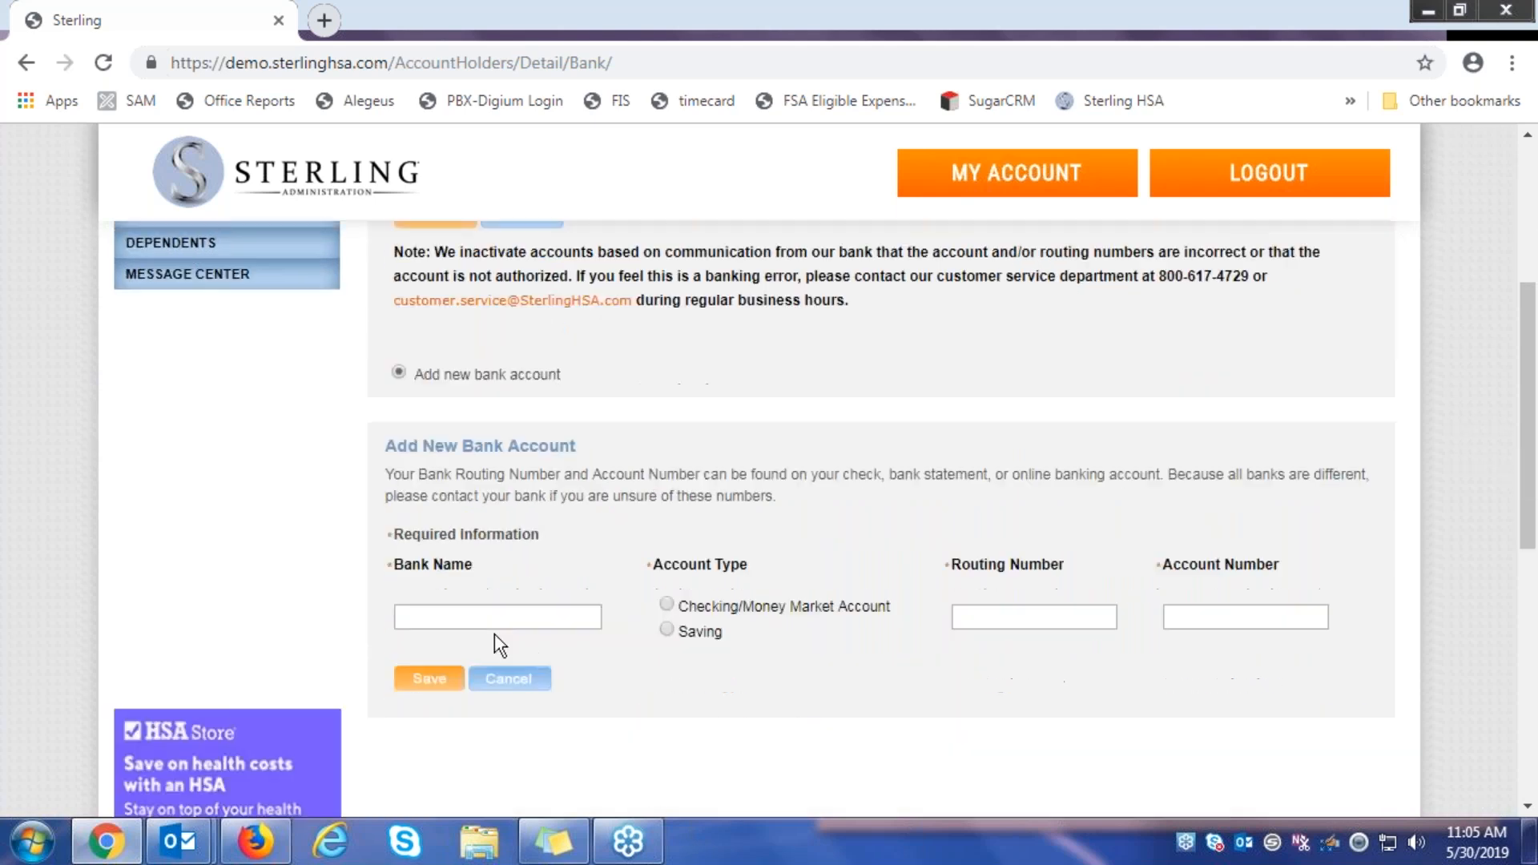
click(532, 616)
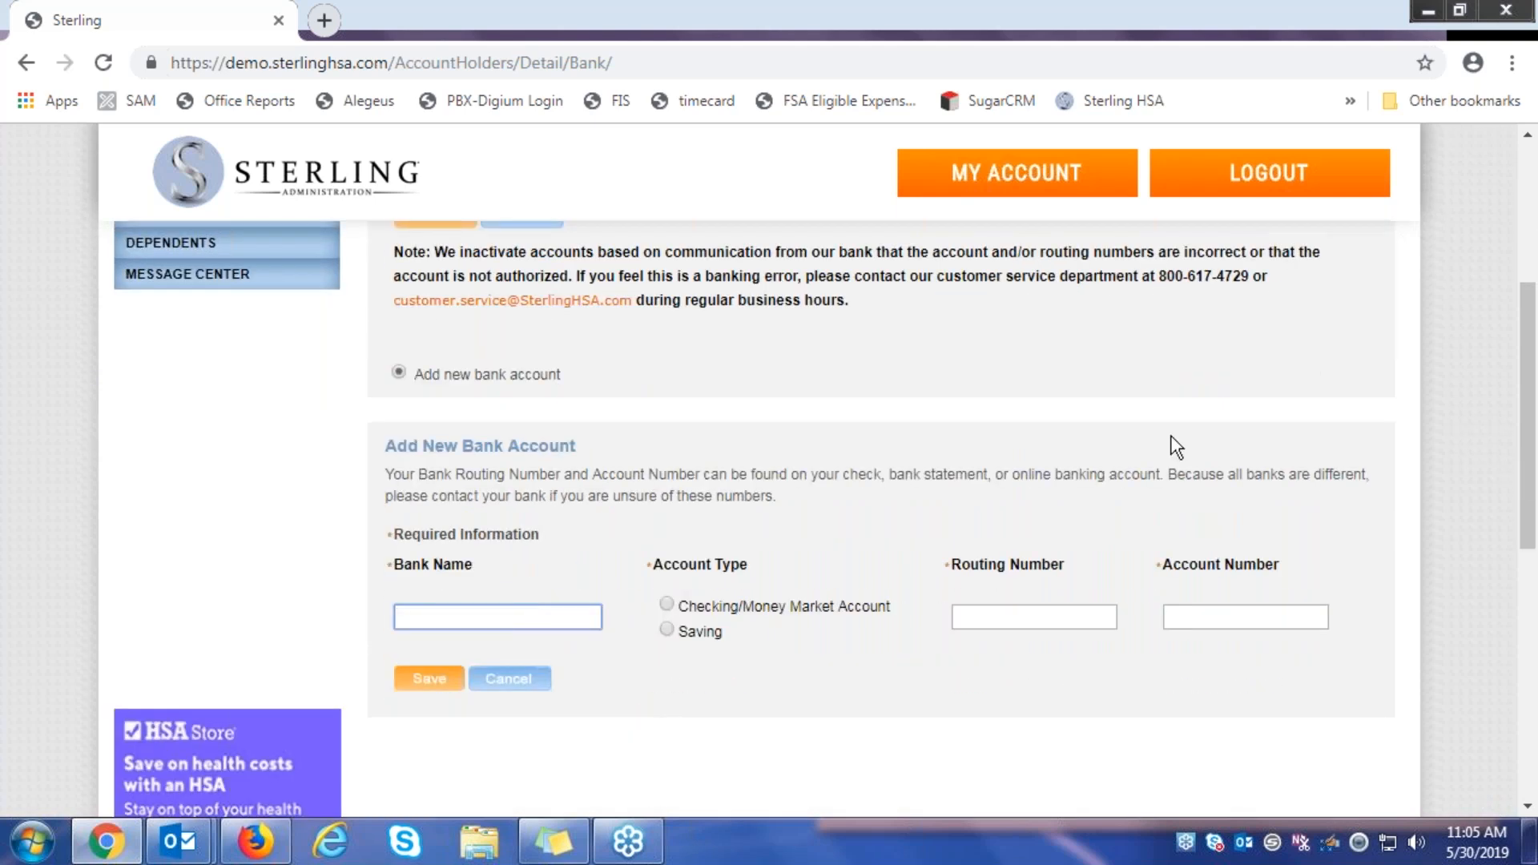
key(Return)
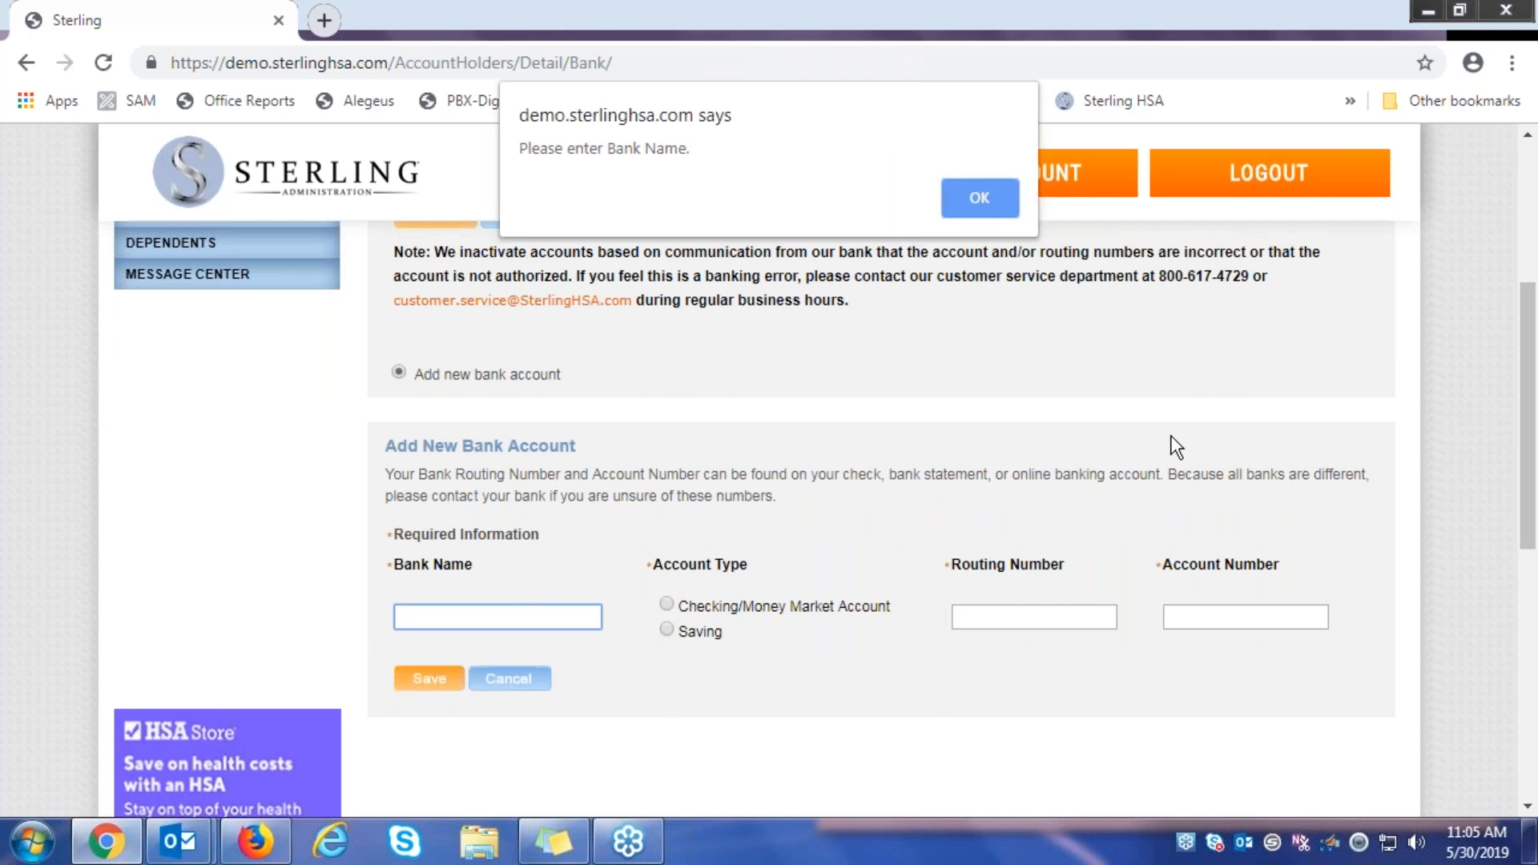
key(Return)
text(bank)
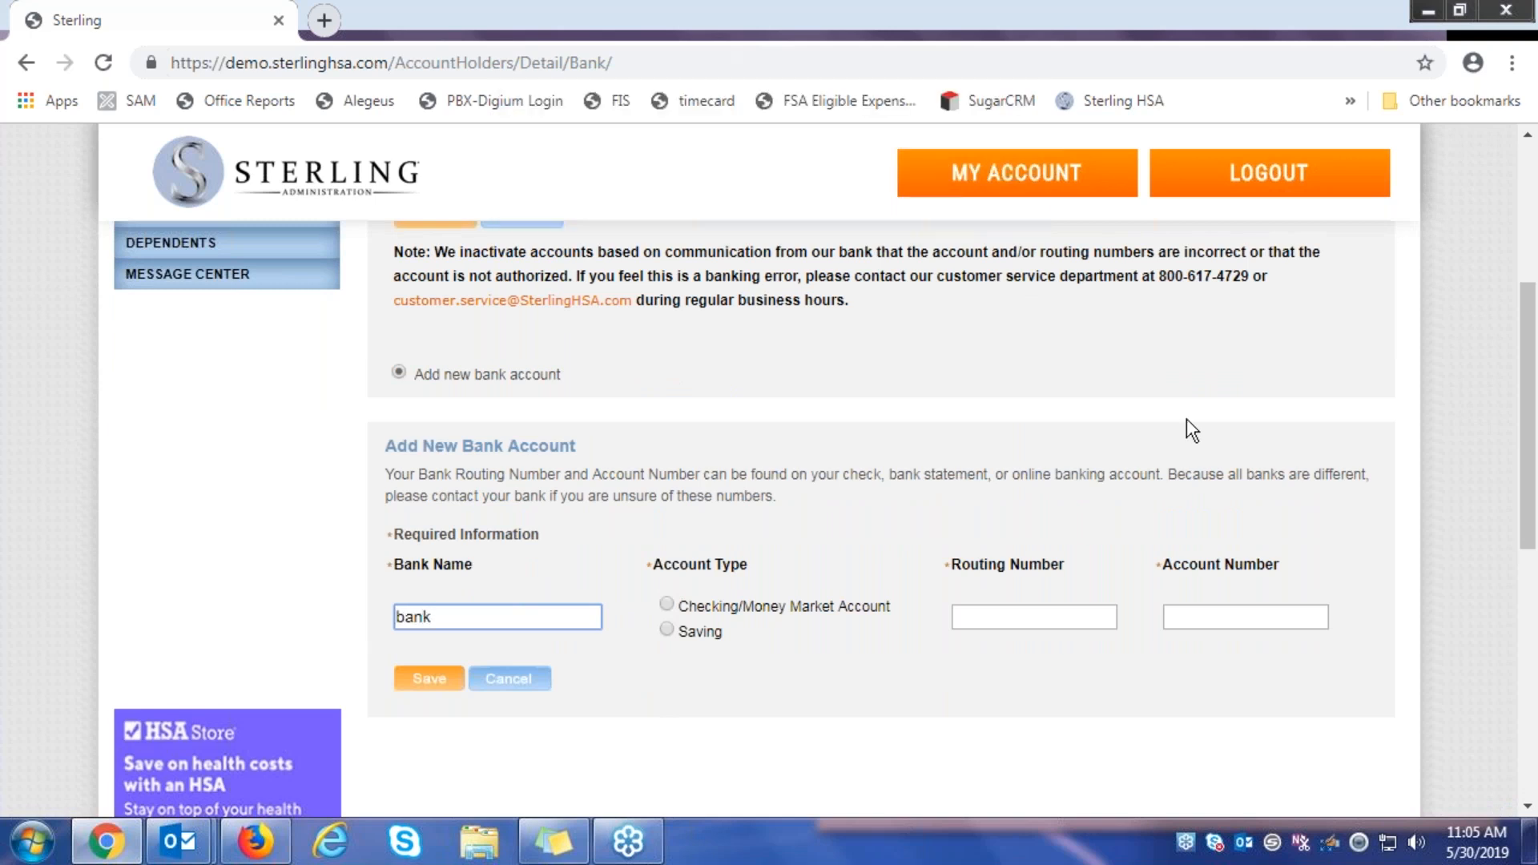
key(Tab)
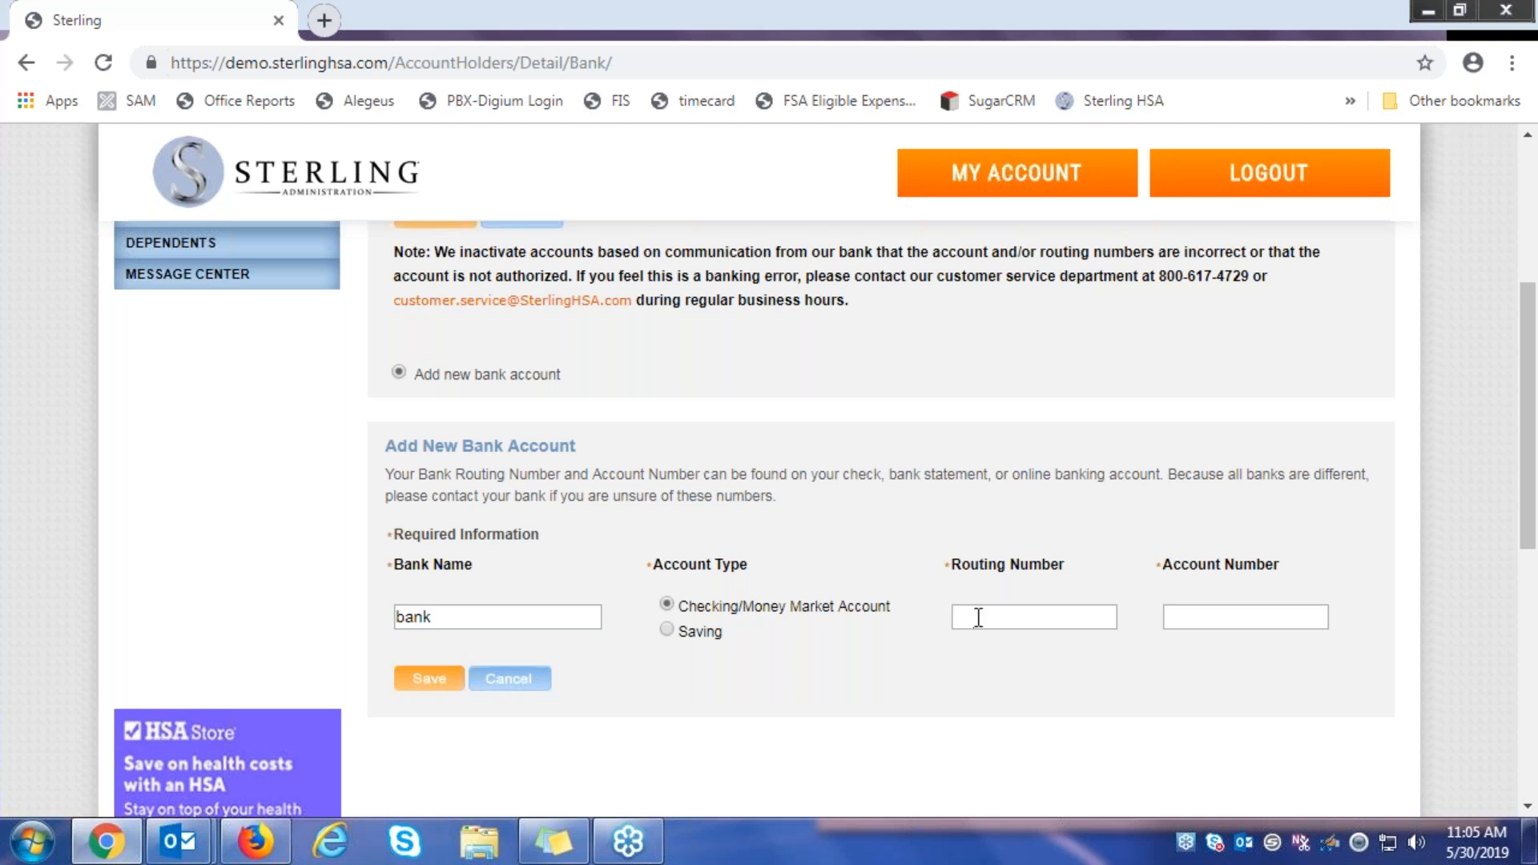
Enter routing number 156382974 and the account number, then save; it's rejected as invalid routing
click(978, 617)
click(1105, 492)
click(1042, 617)
text(156382974)
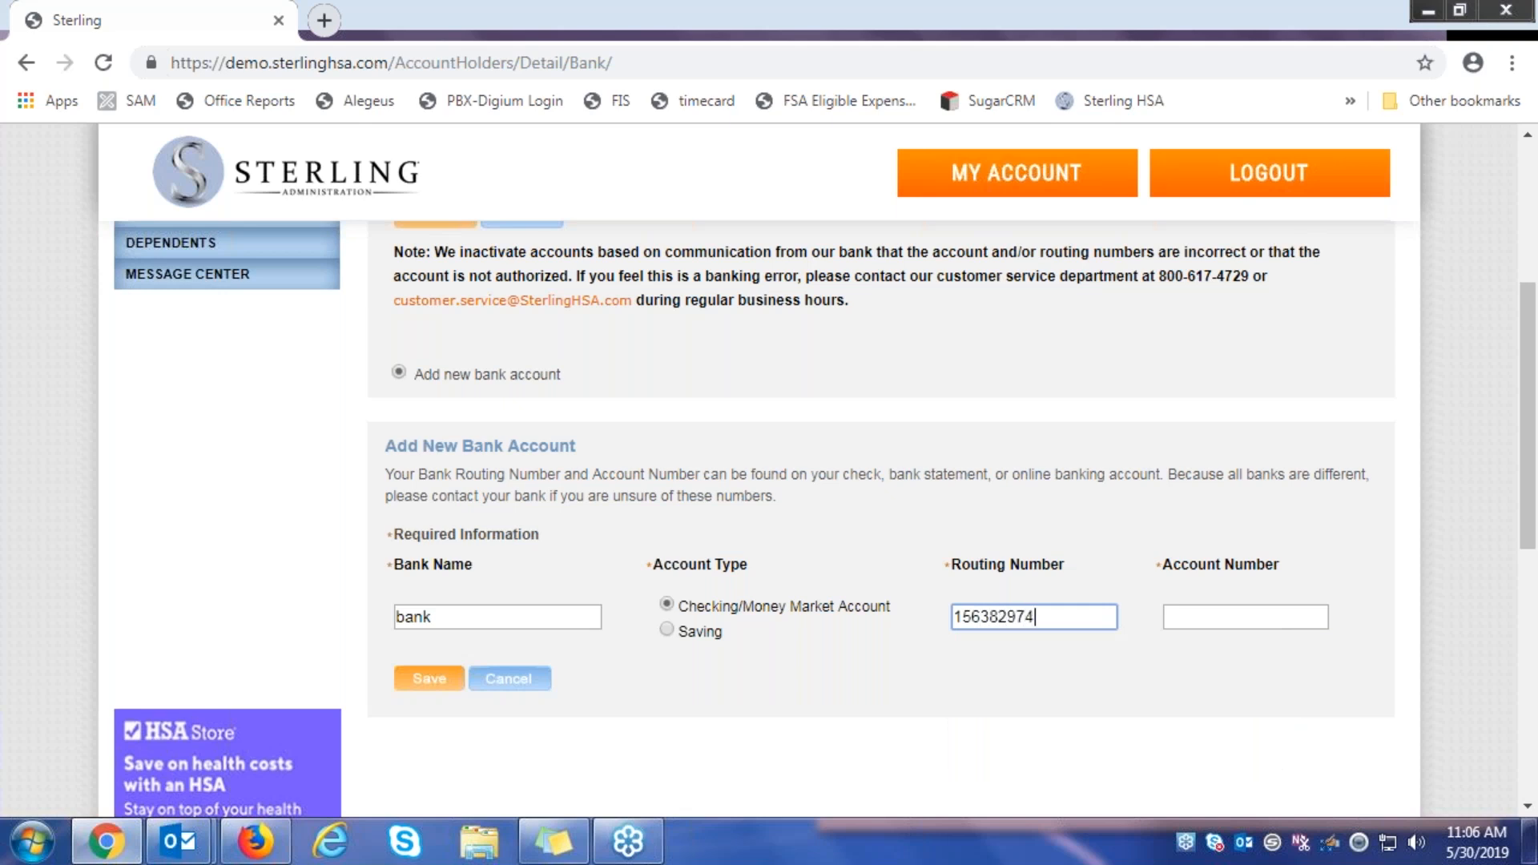
click(1186, 619)
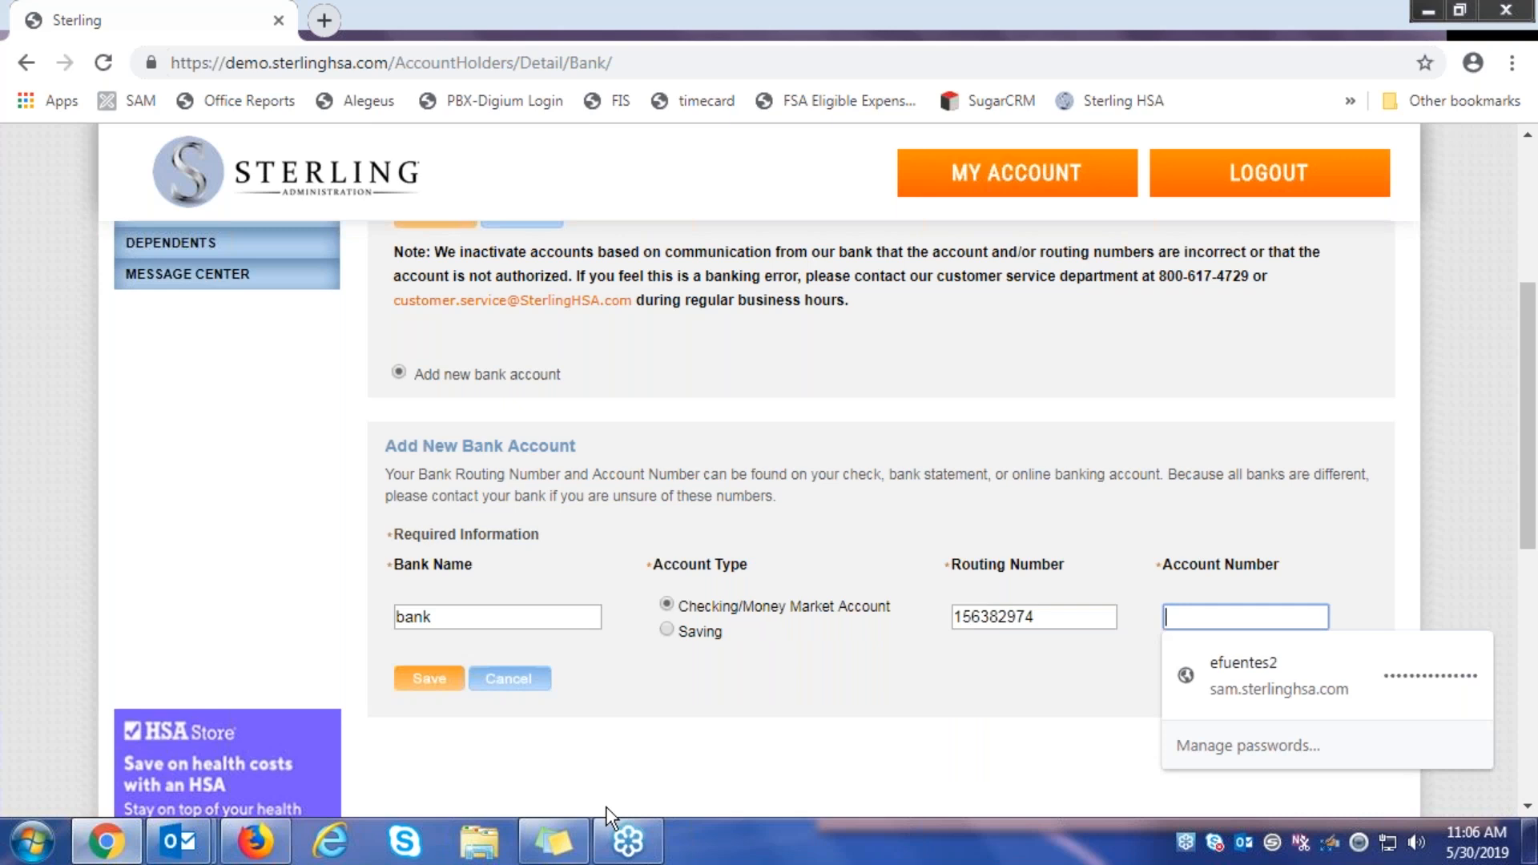
text(123456789)
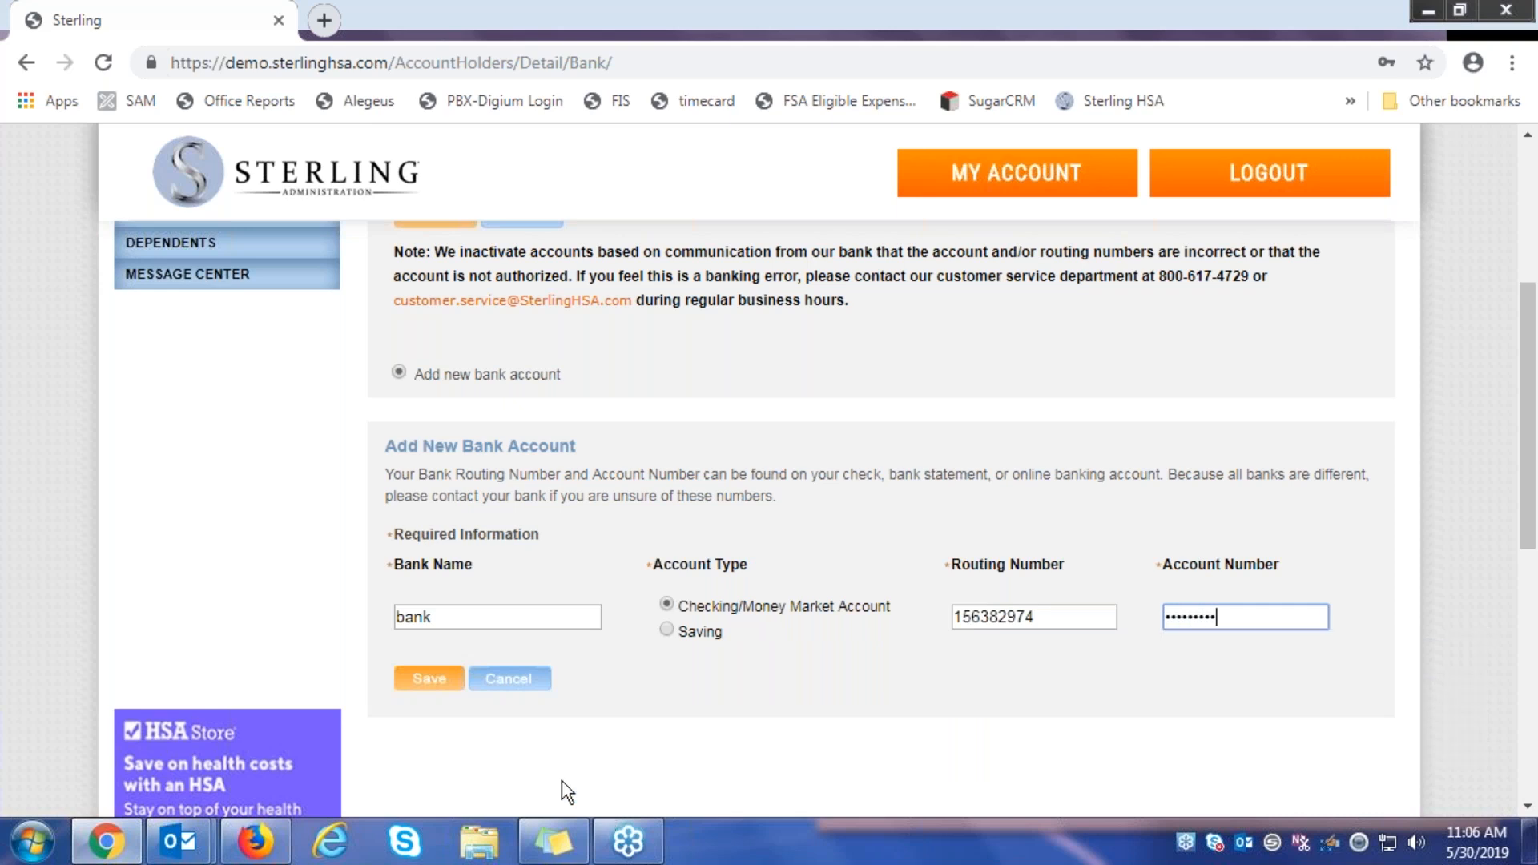
click(427, 682)
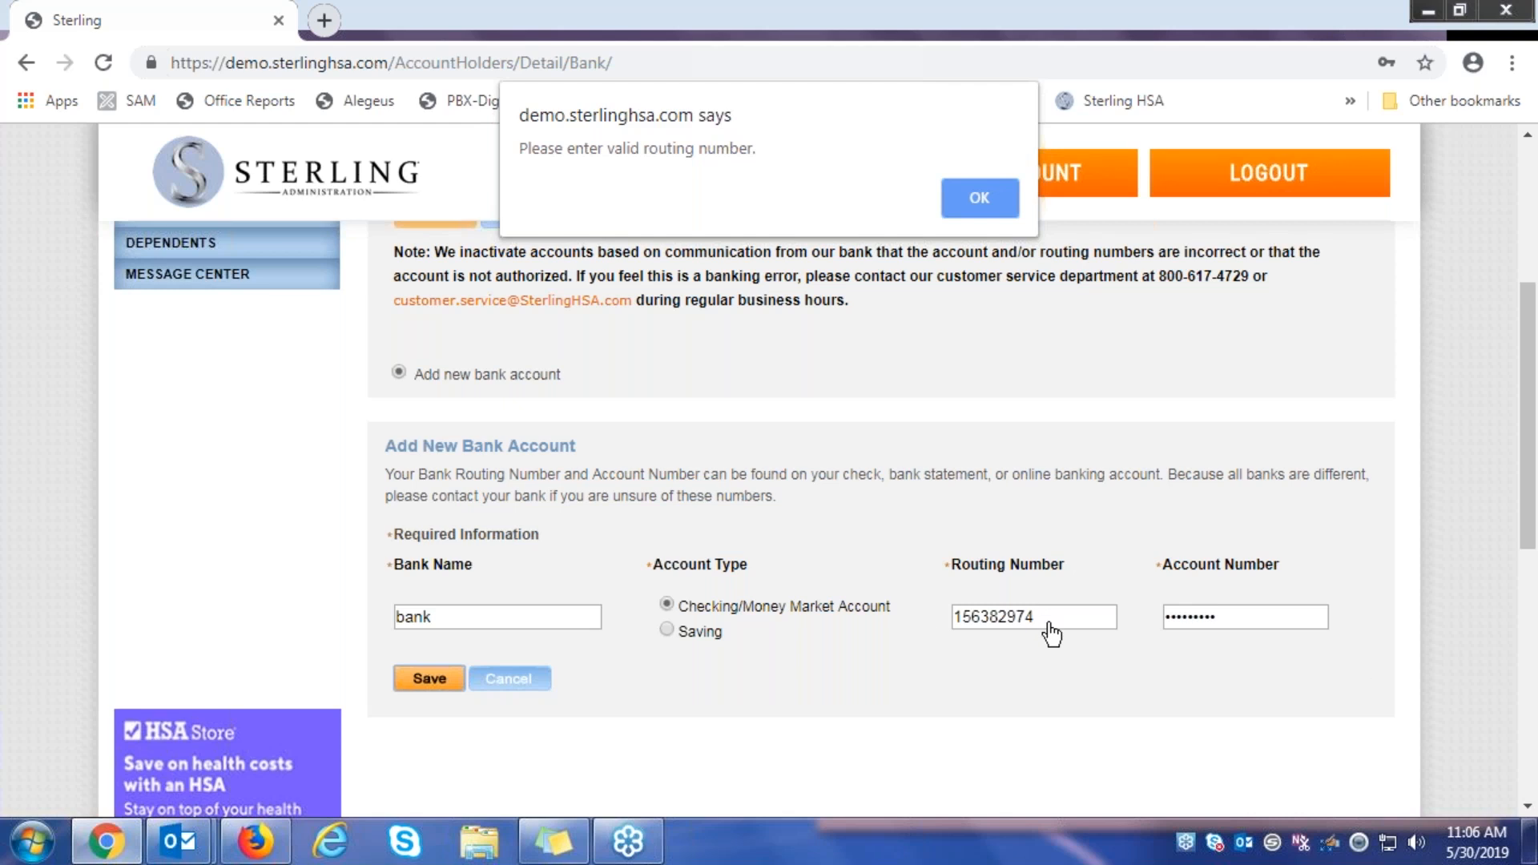
Dismiss the invalid-routing alert, replace the routing number with 322079719 and resubmit the bank account
click(981, 201)
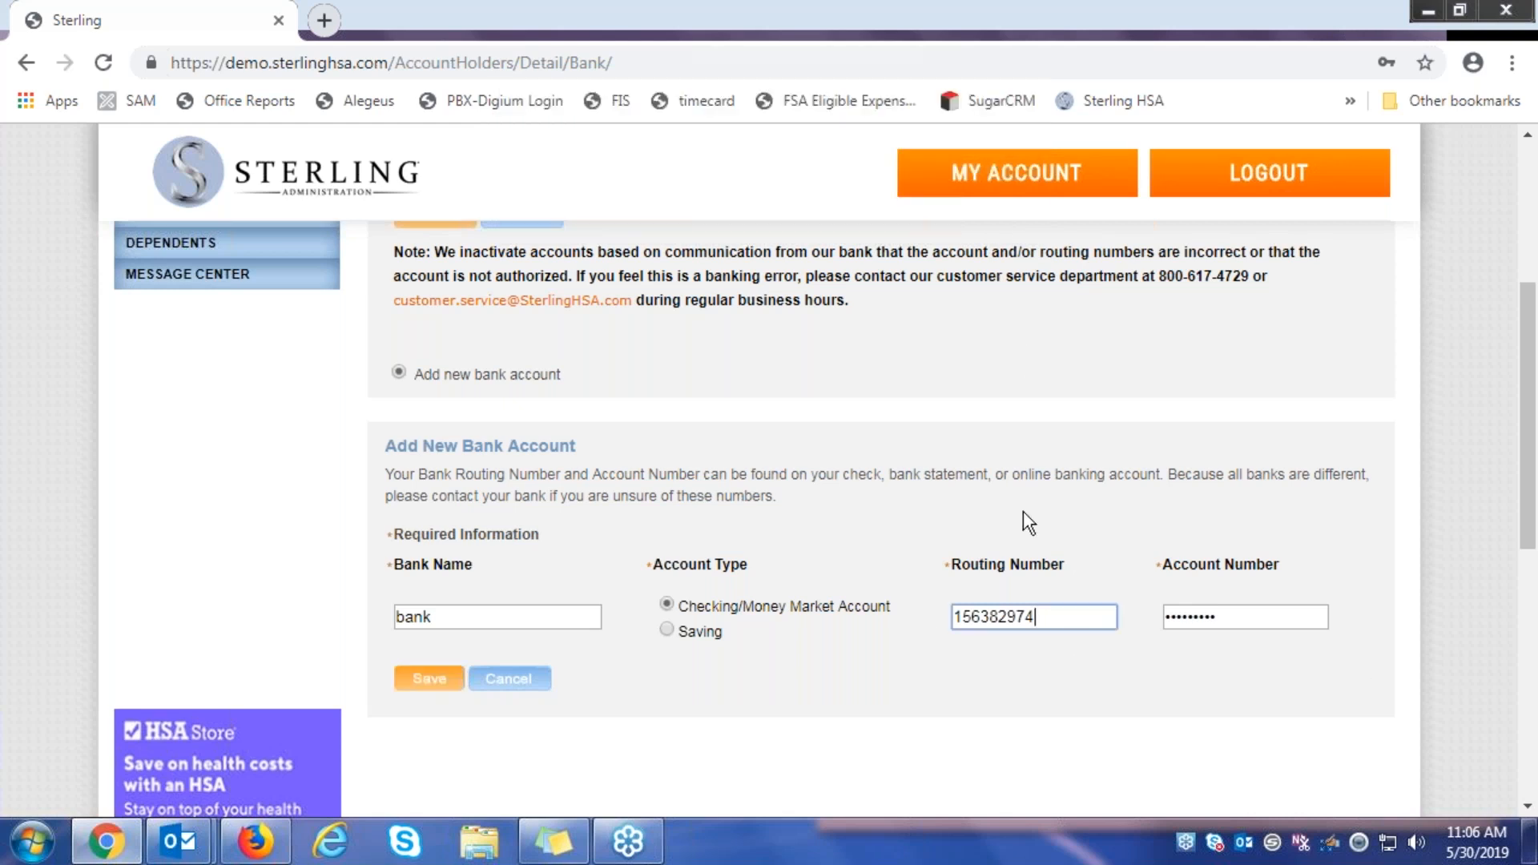
double_click(1069, 627)
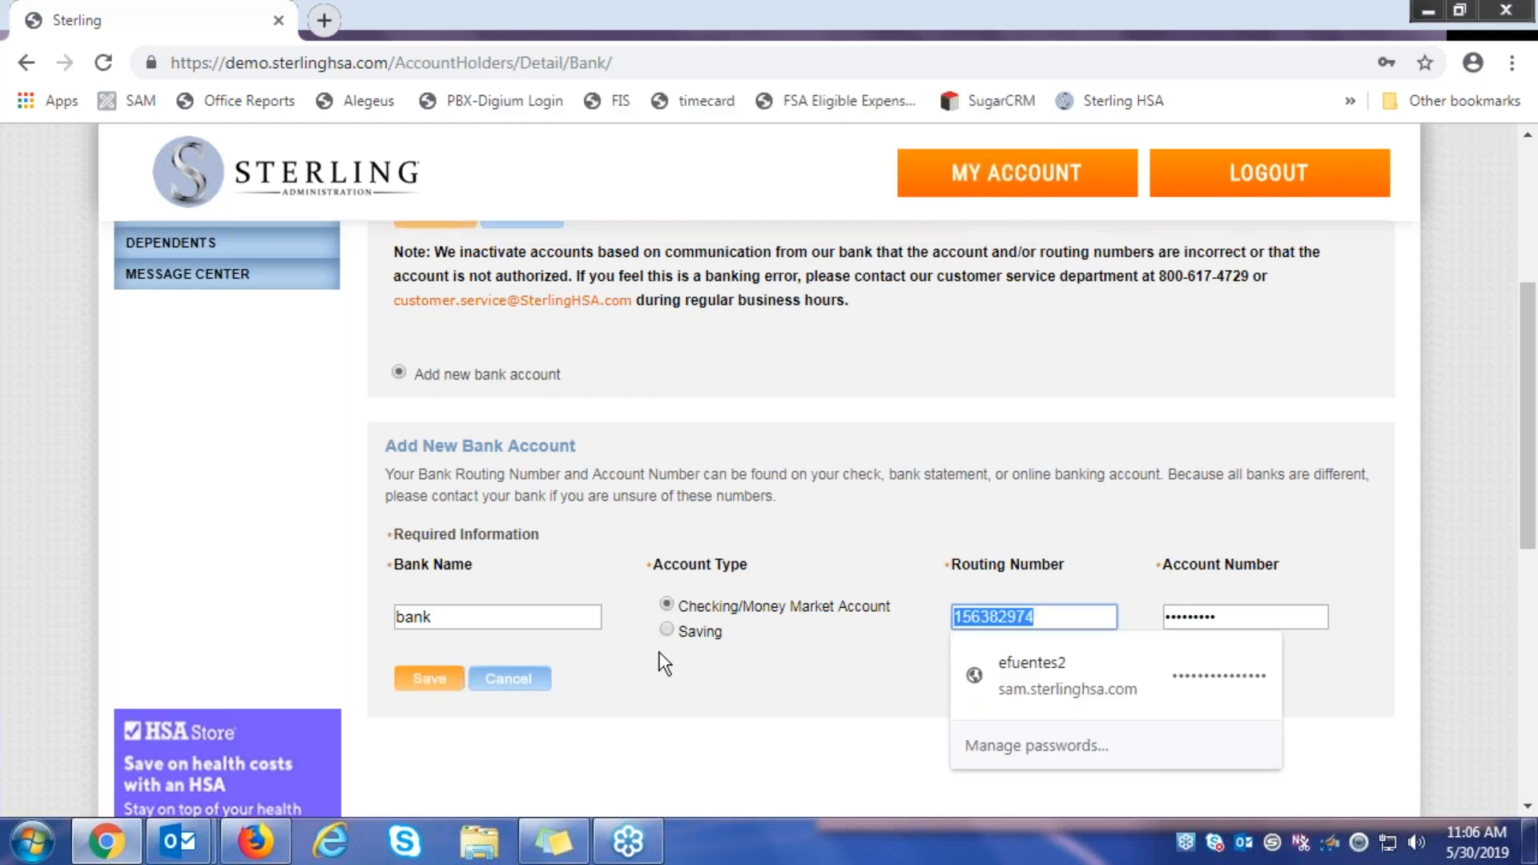
text(3220)
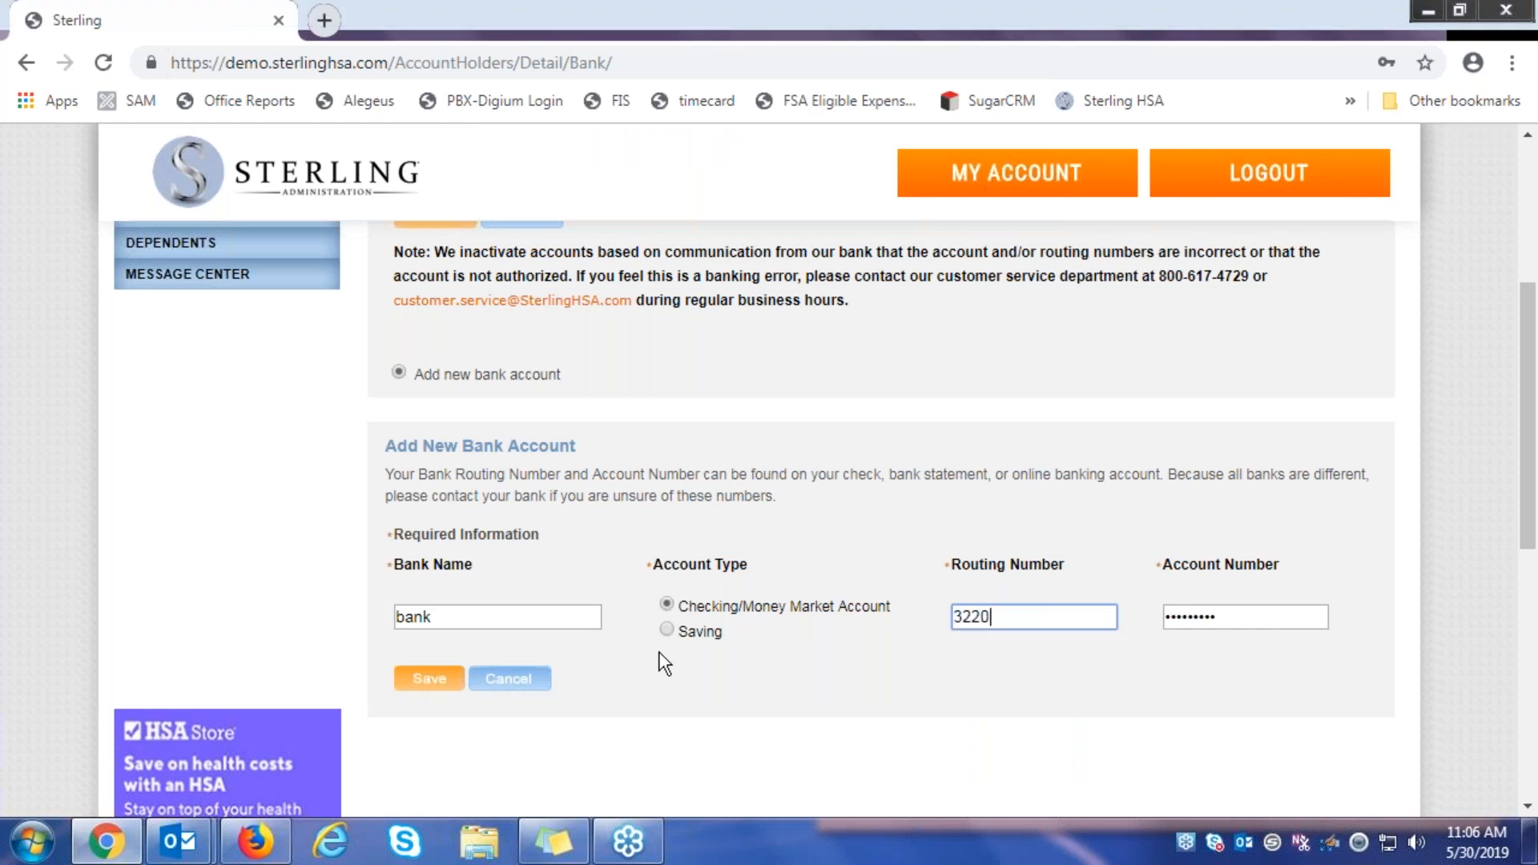
text(79719)
click(428, 678)
click(428, 680)
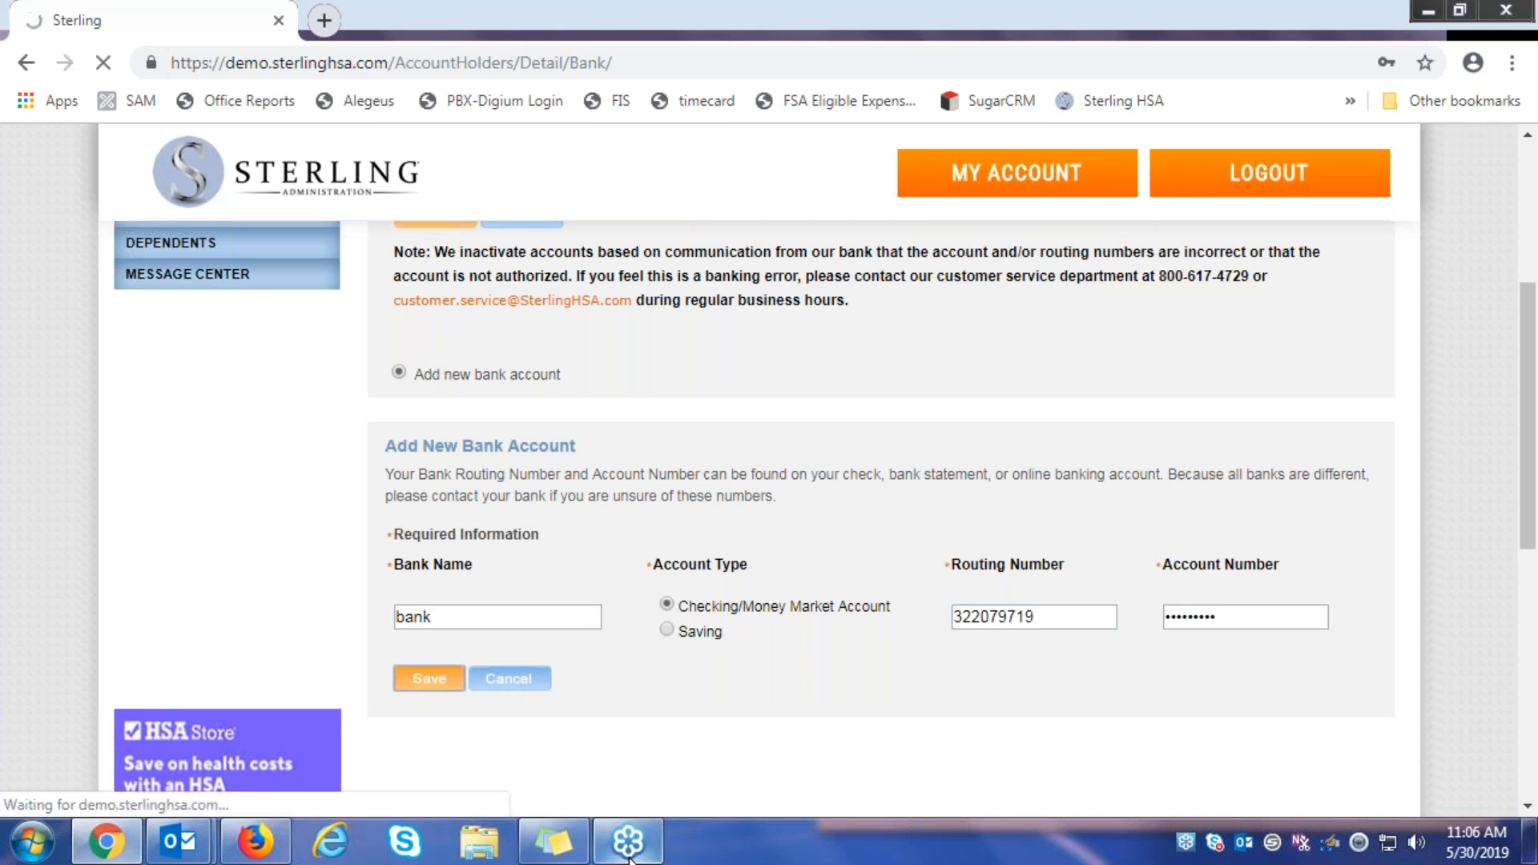
mouse_move(630, 858)
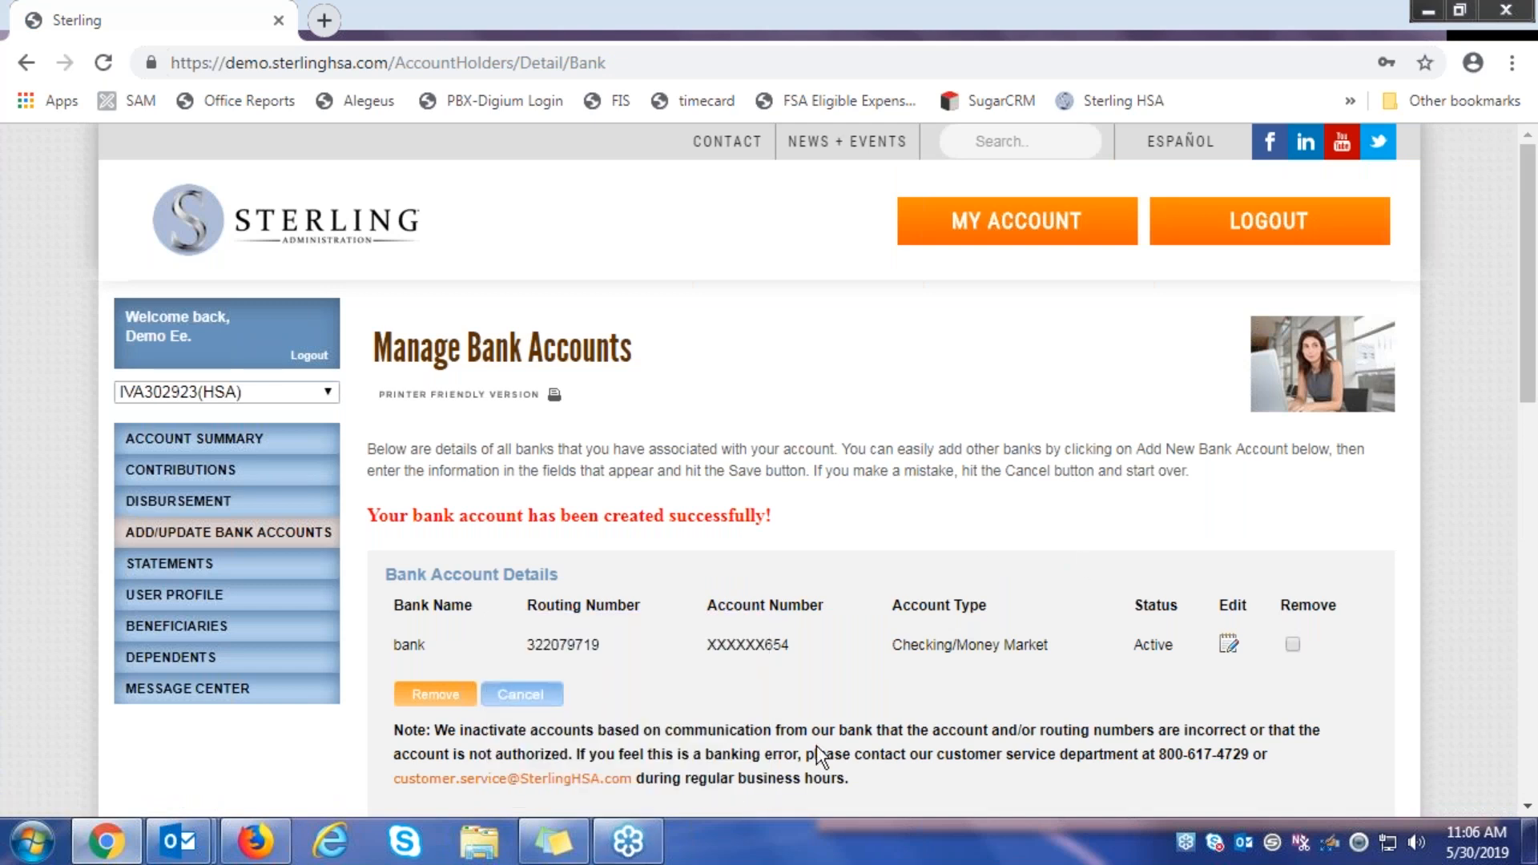
Scroll the side menu down and go to the CONTRIBUTIONS page
scroll(811, 506, down, 1)
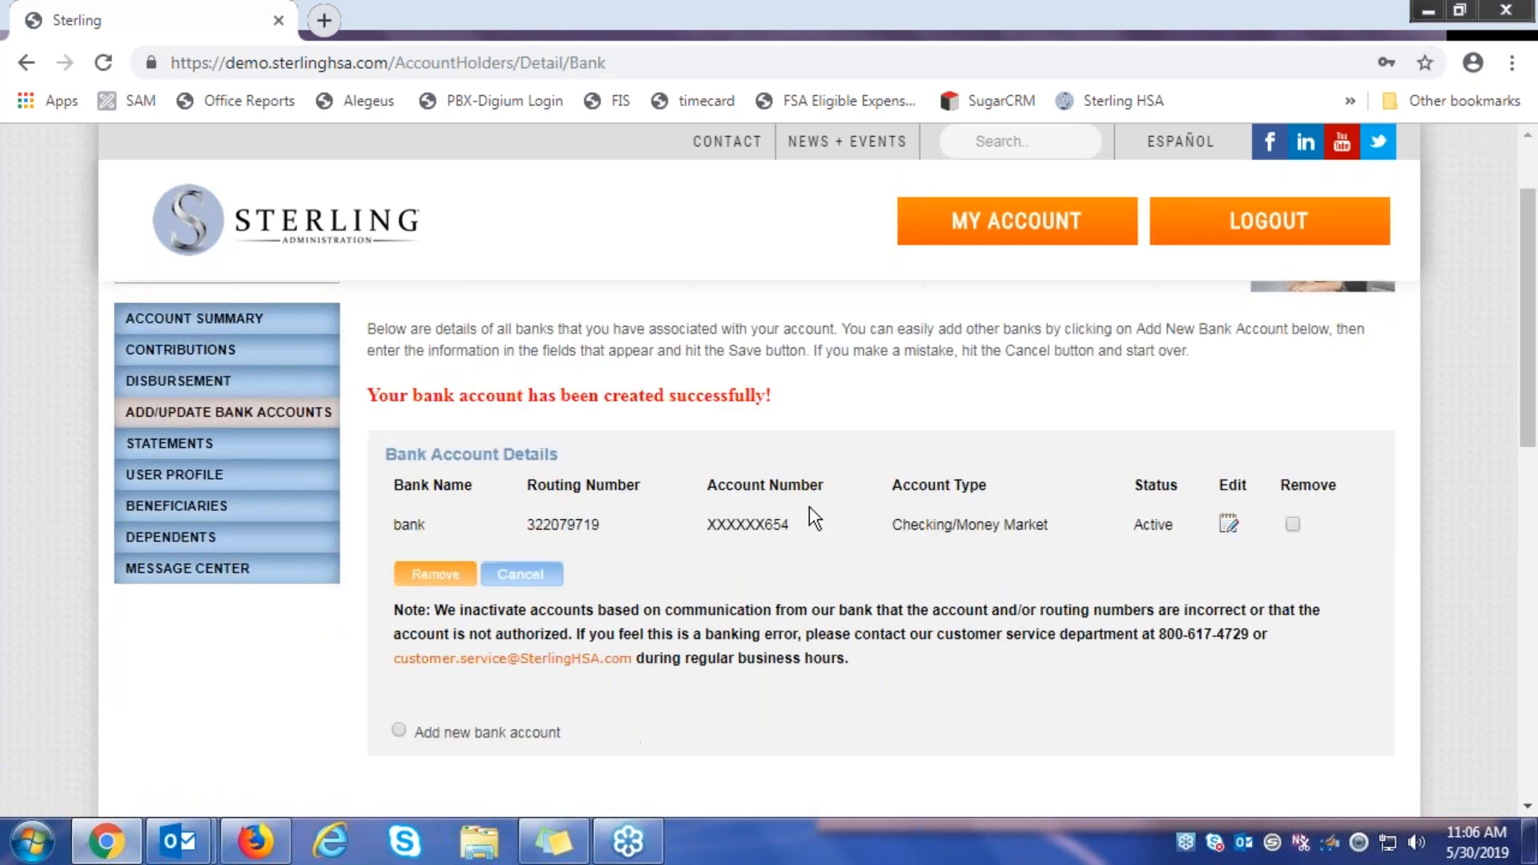
scroll(811, 506, down, 1)
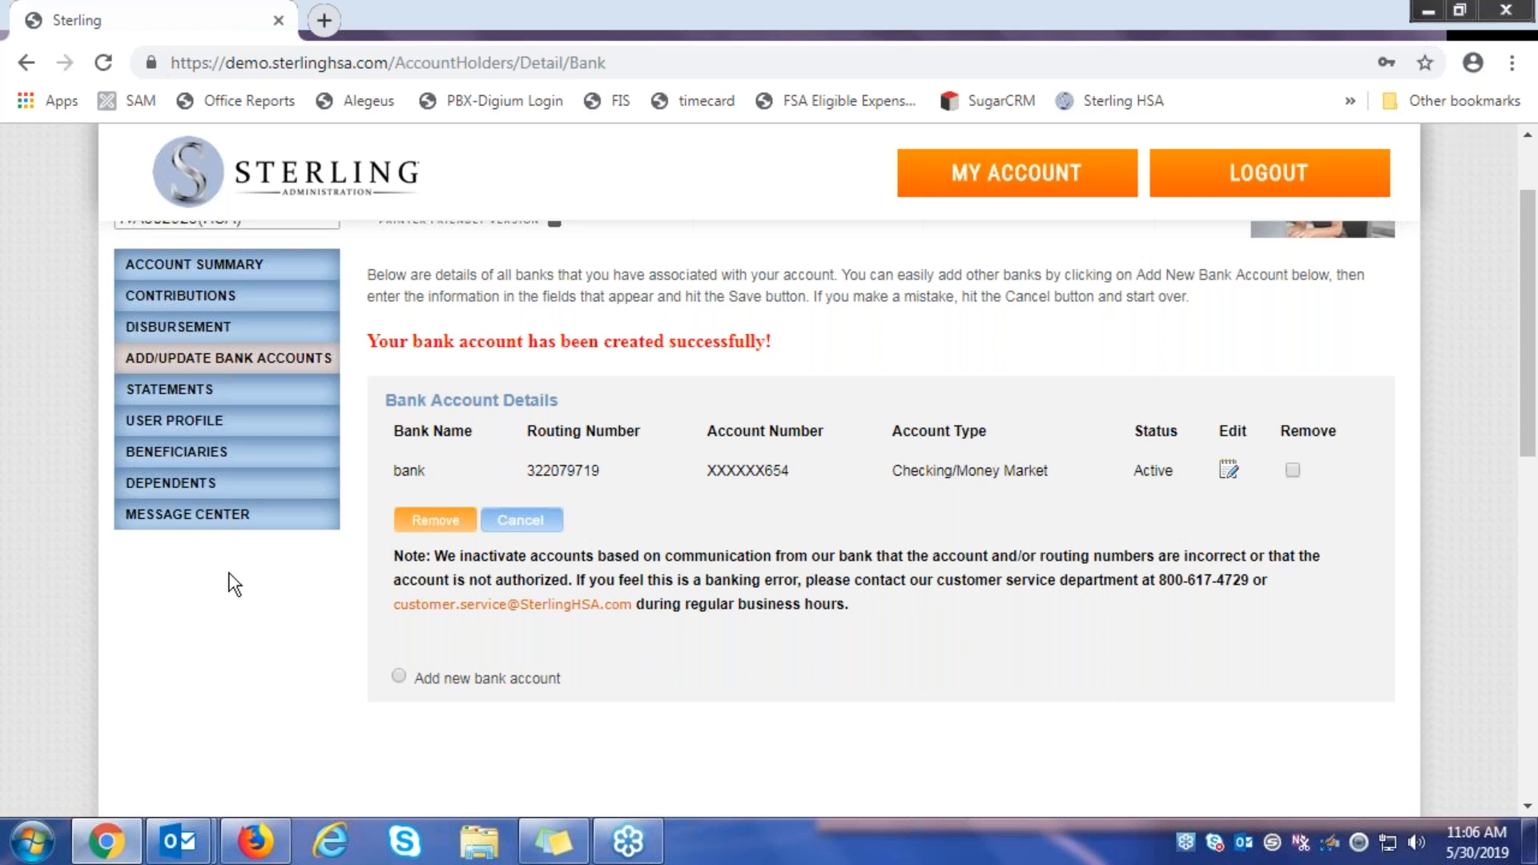
click(194, 298)
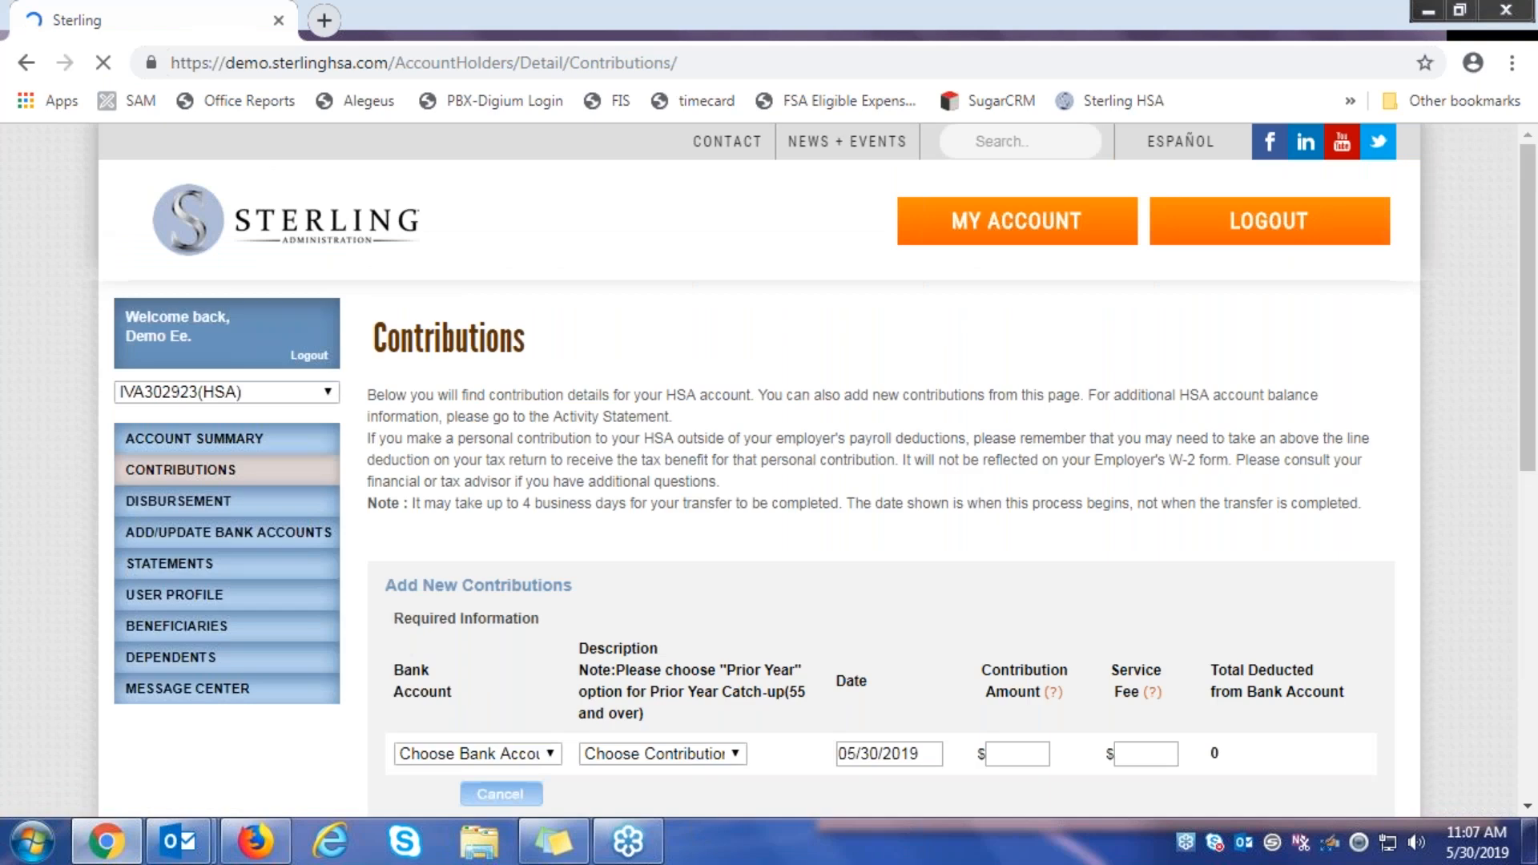
Choose bank as the funding account and Regular Contribution as the contribution type
drag(752, 504, 763, 517)
scroll(737, 505, down, 2)
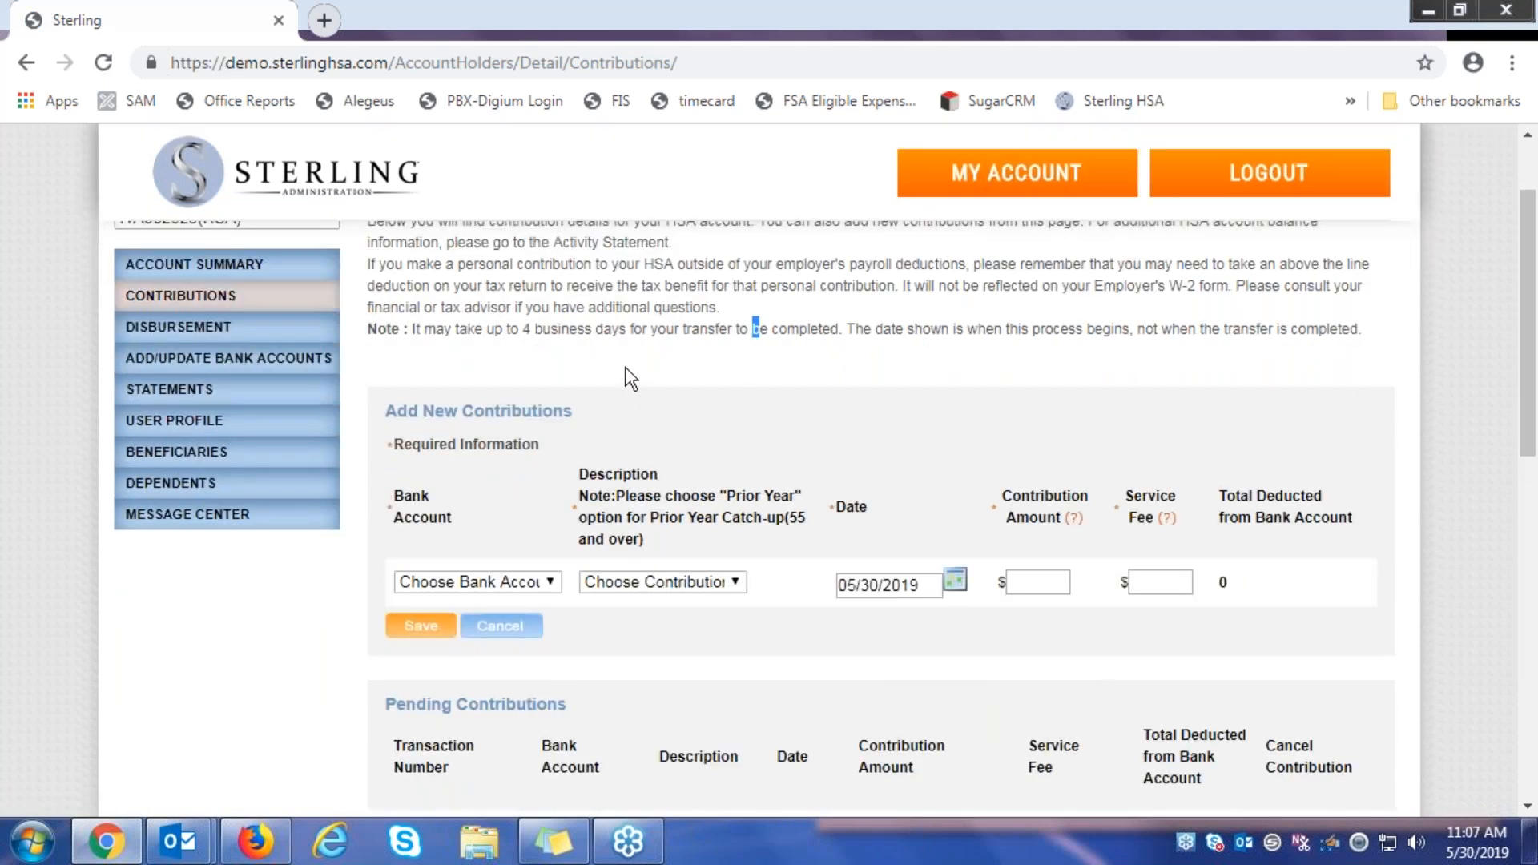
click(515, 577)
click(516, 579)
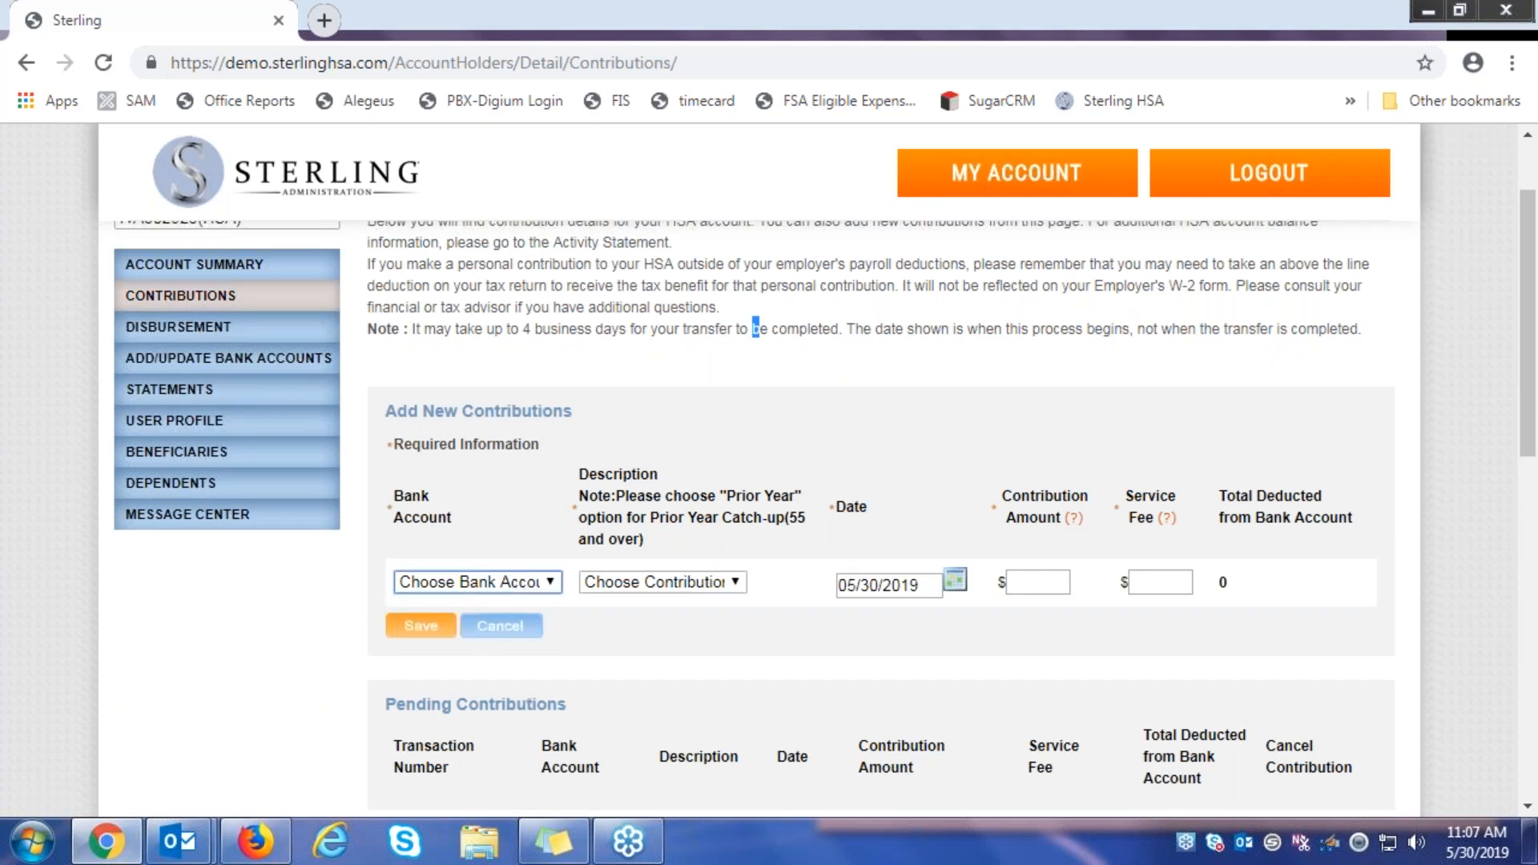
click(482, 625)
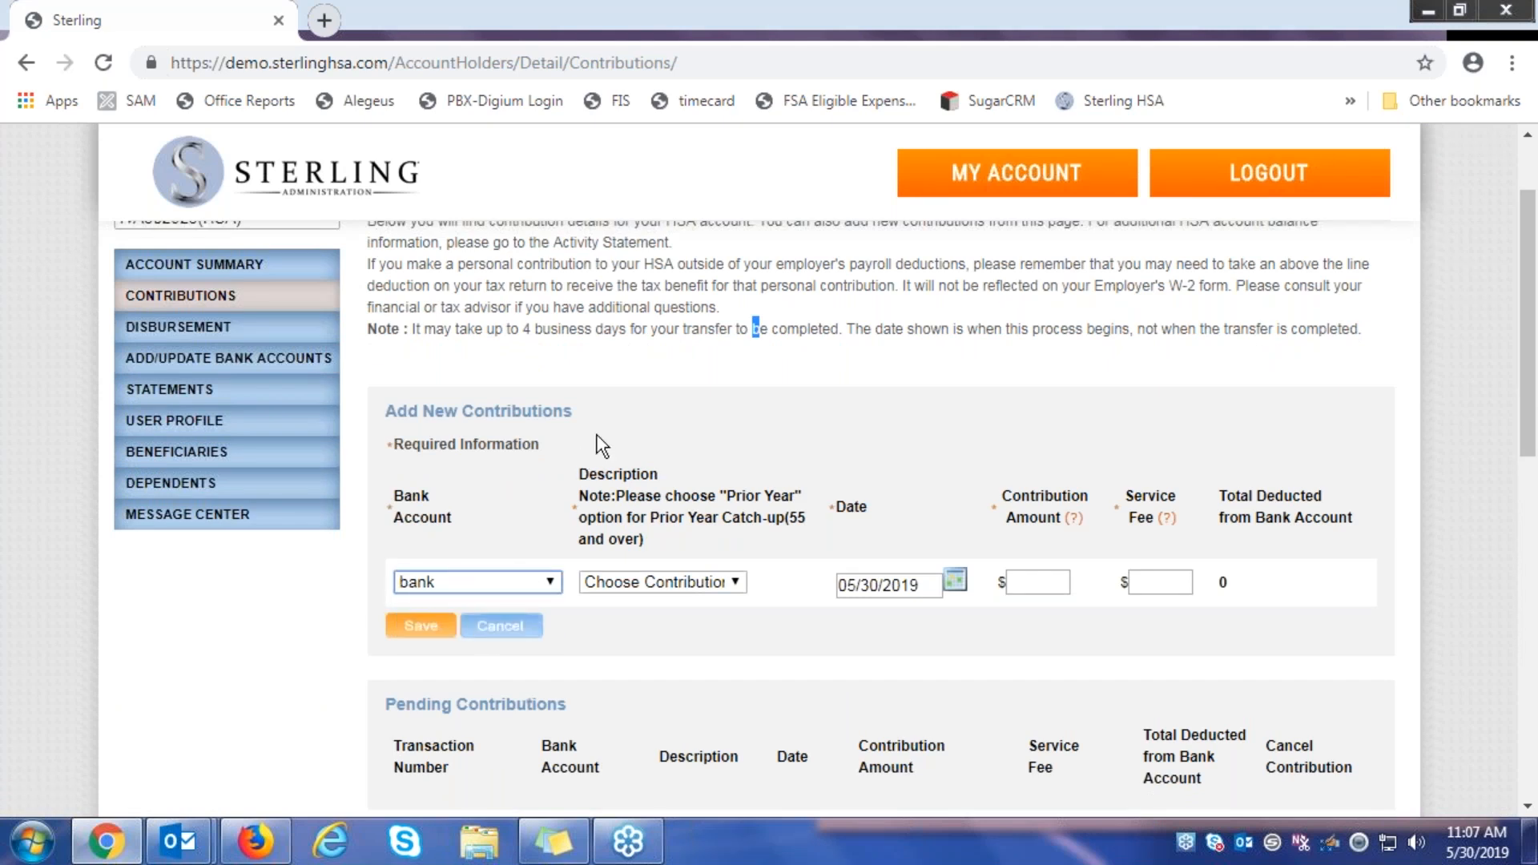
click(704, 586)
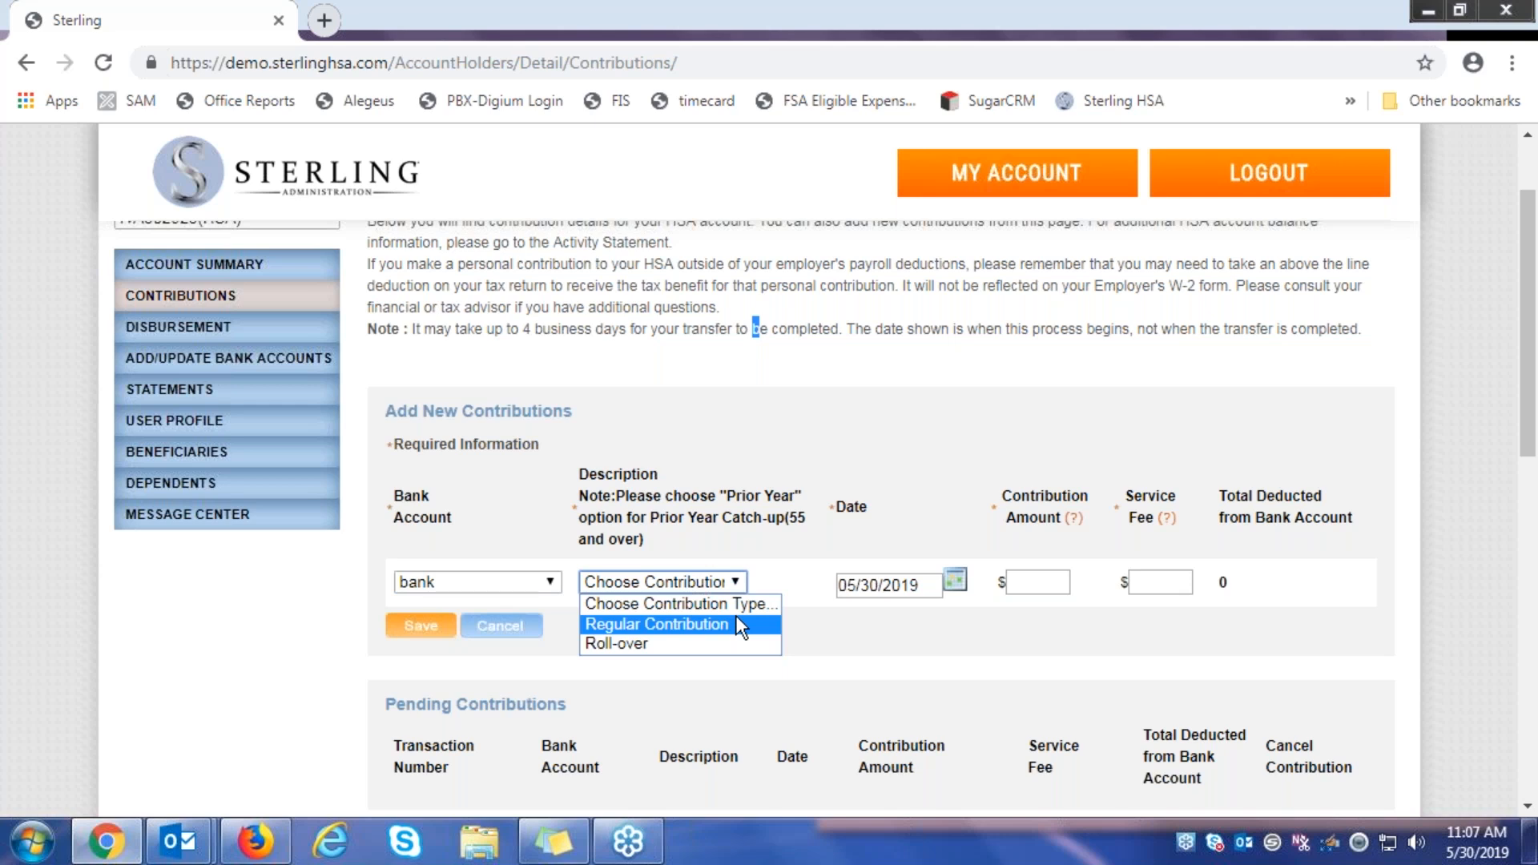
click(728, 624)
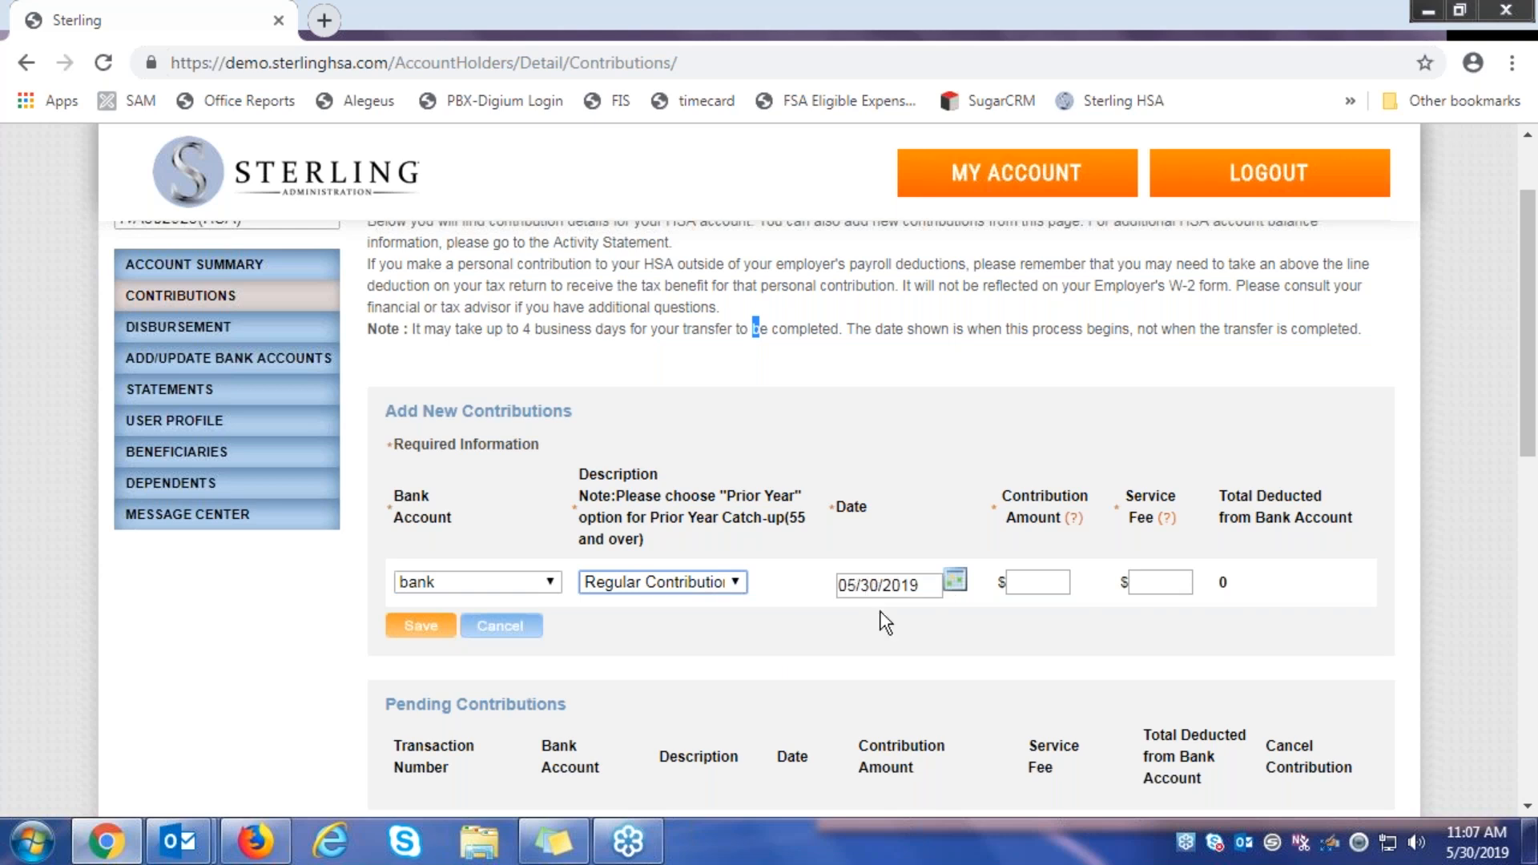
Enter a 150.00 contribution amount and a 105 service fee, then save the contribution
click(1042, 583)
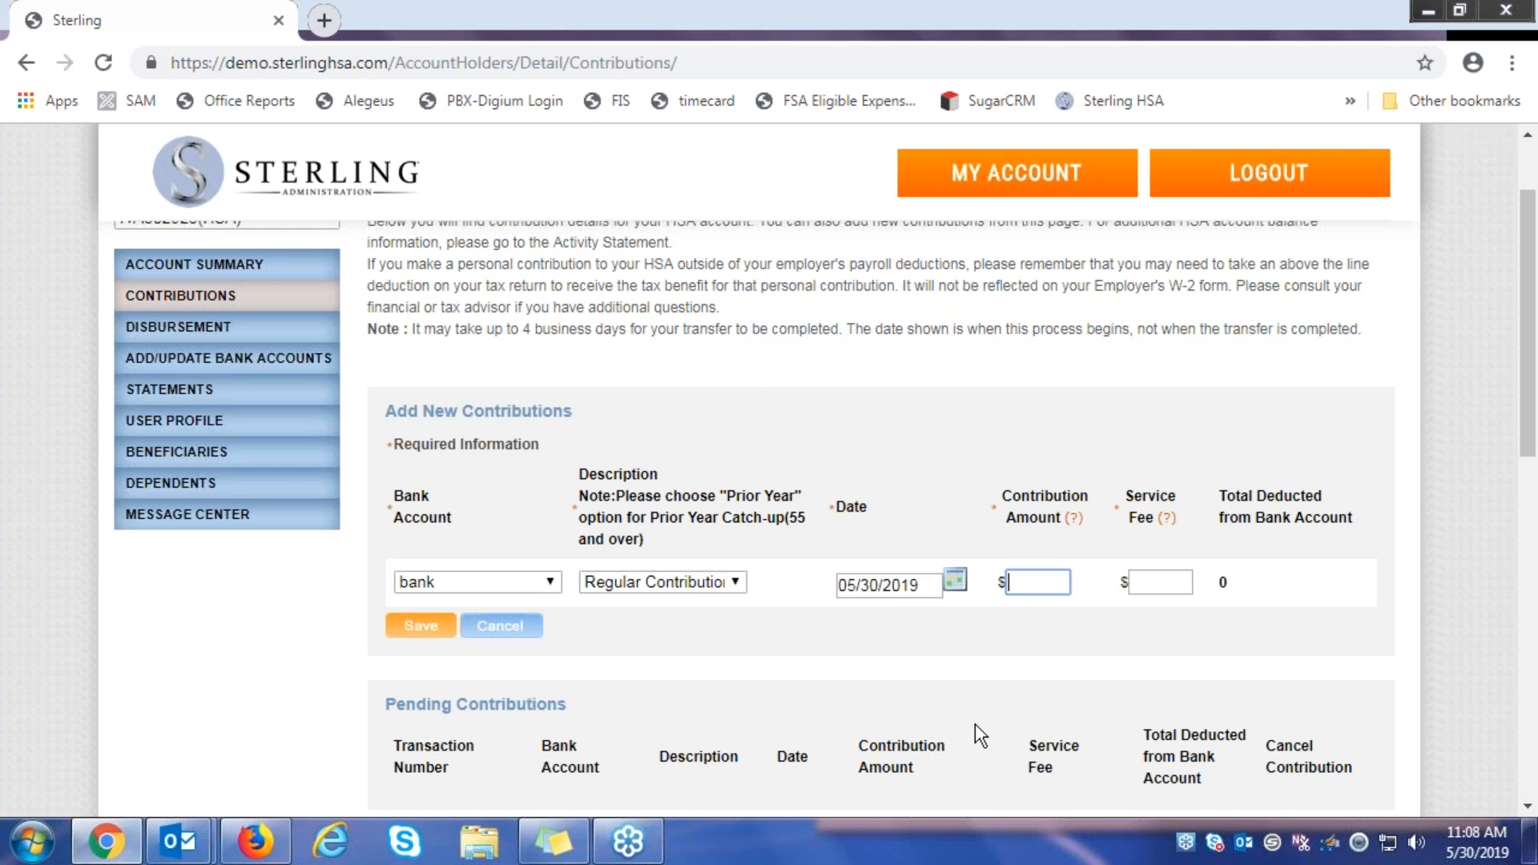
text(150)
click(1159, 584)
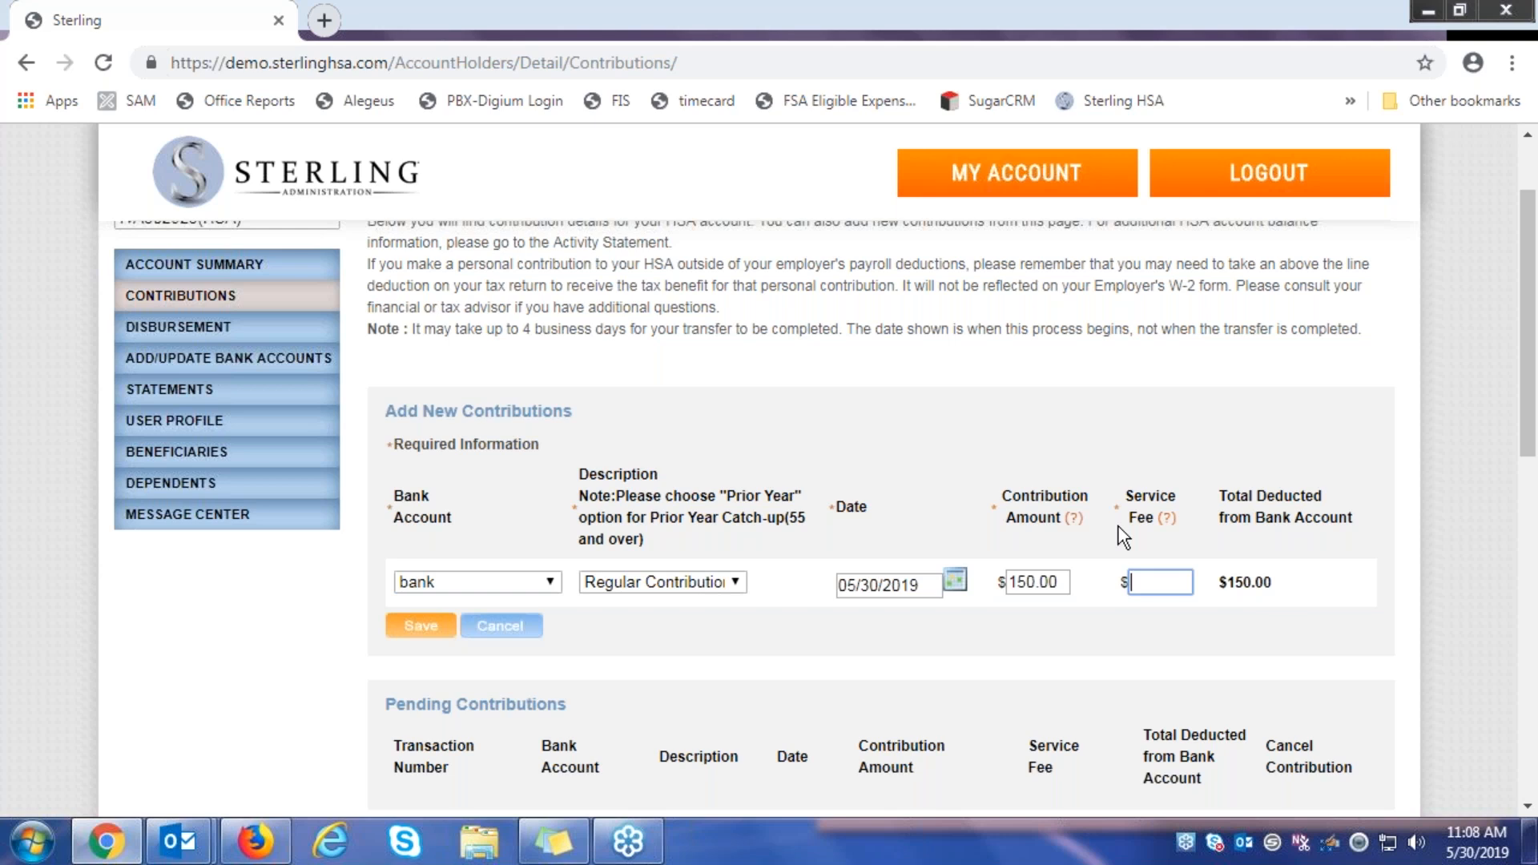
text(105)
click(409, 633)
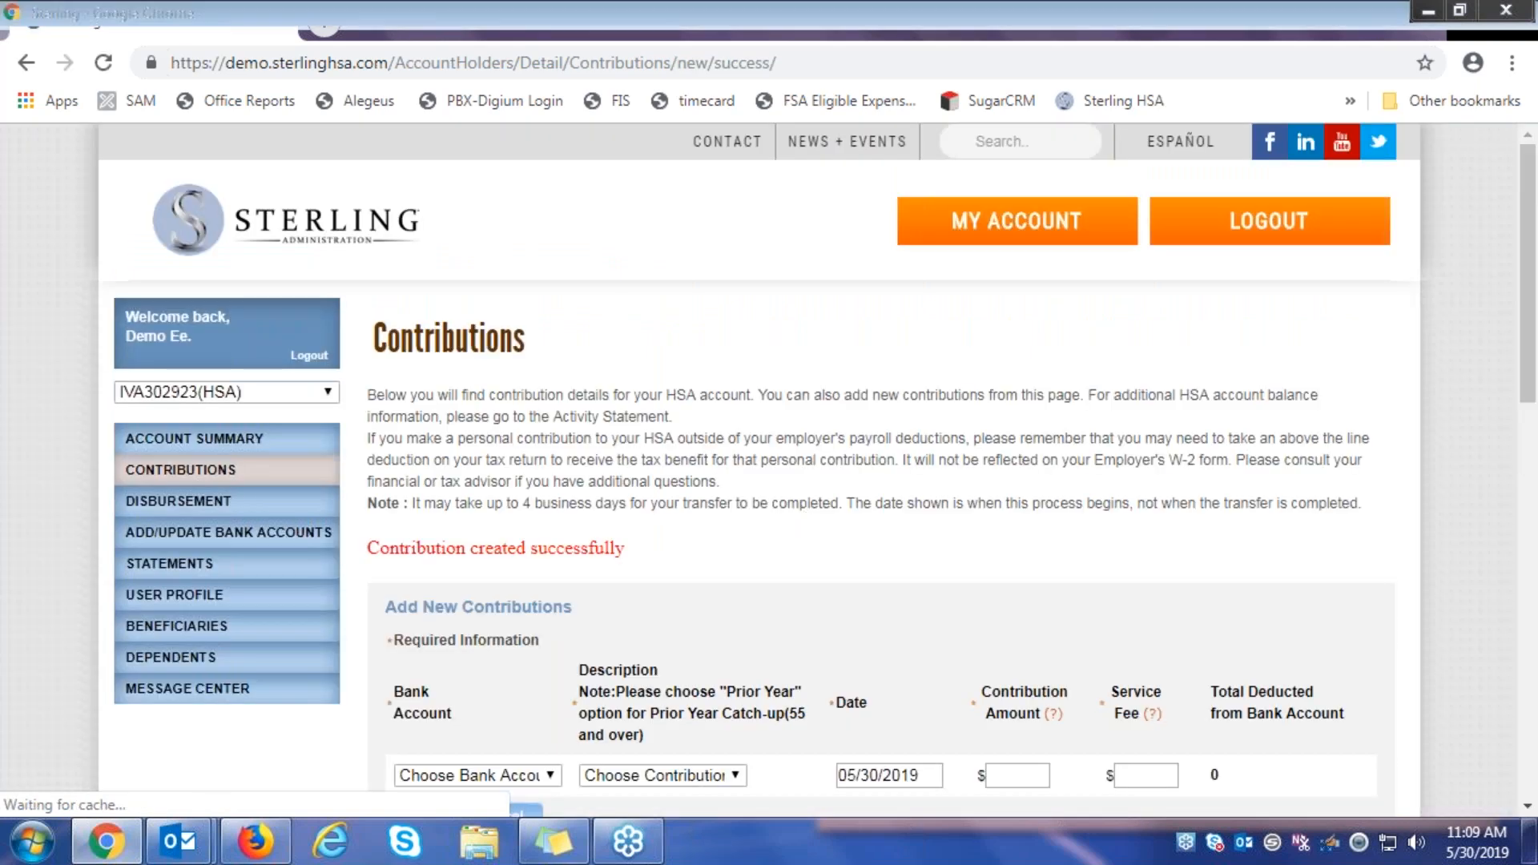
scroll(798, 499, down, 1)
scroll(652, 267, down, 2)
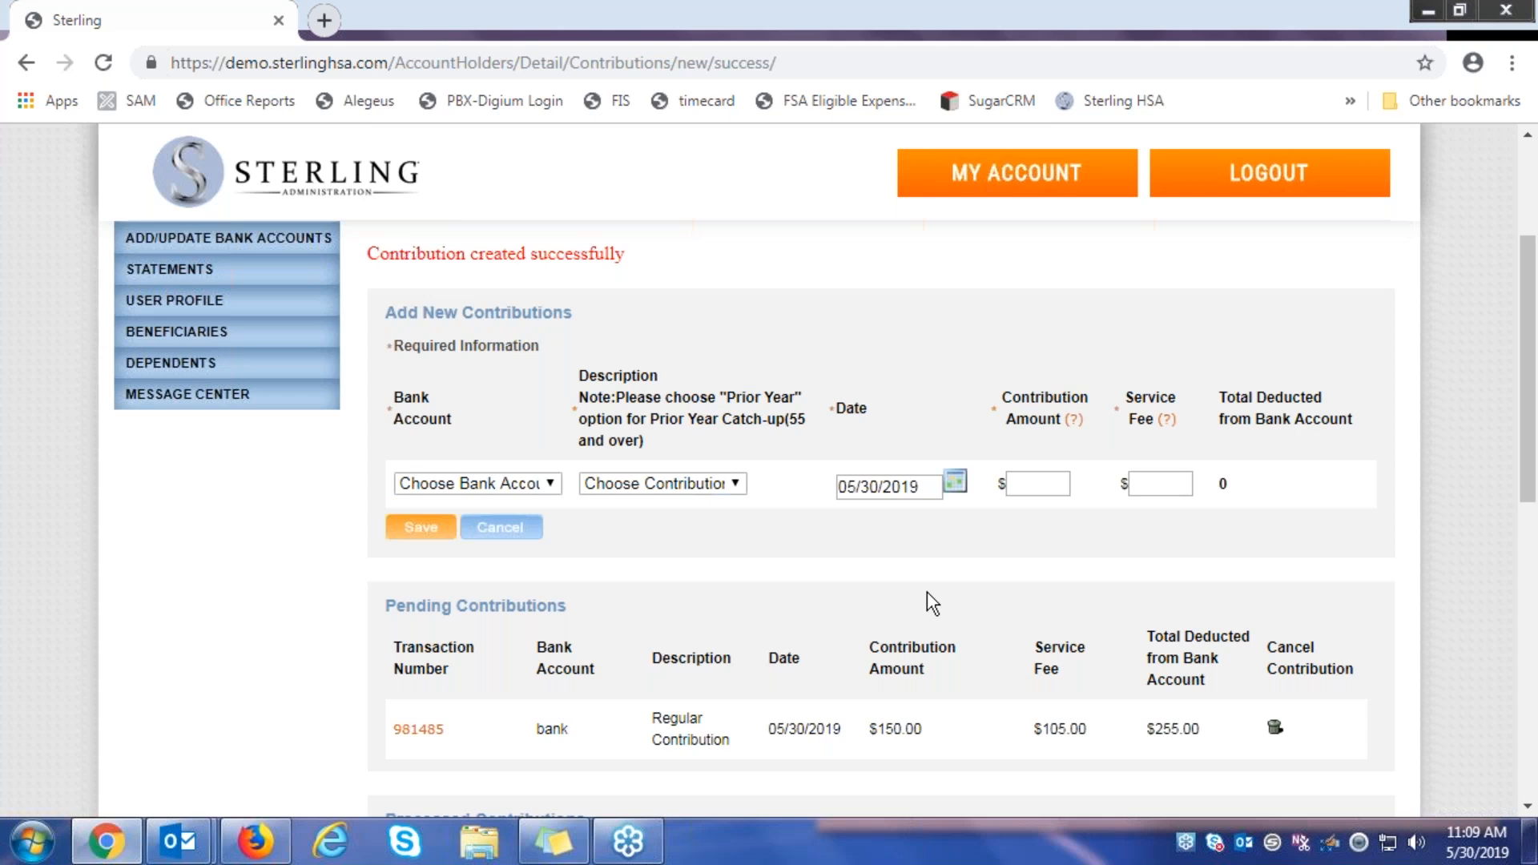
Choose bank and Regular Contribution, and set the contribution date to 06/28/2019
click(477, 486)
click(436, 529)
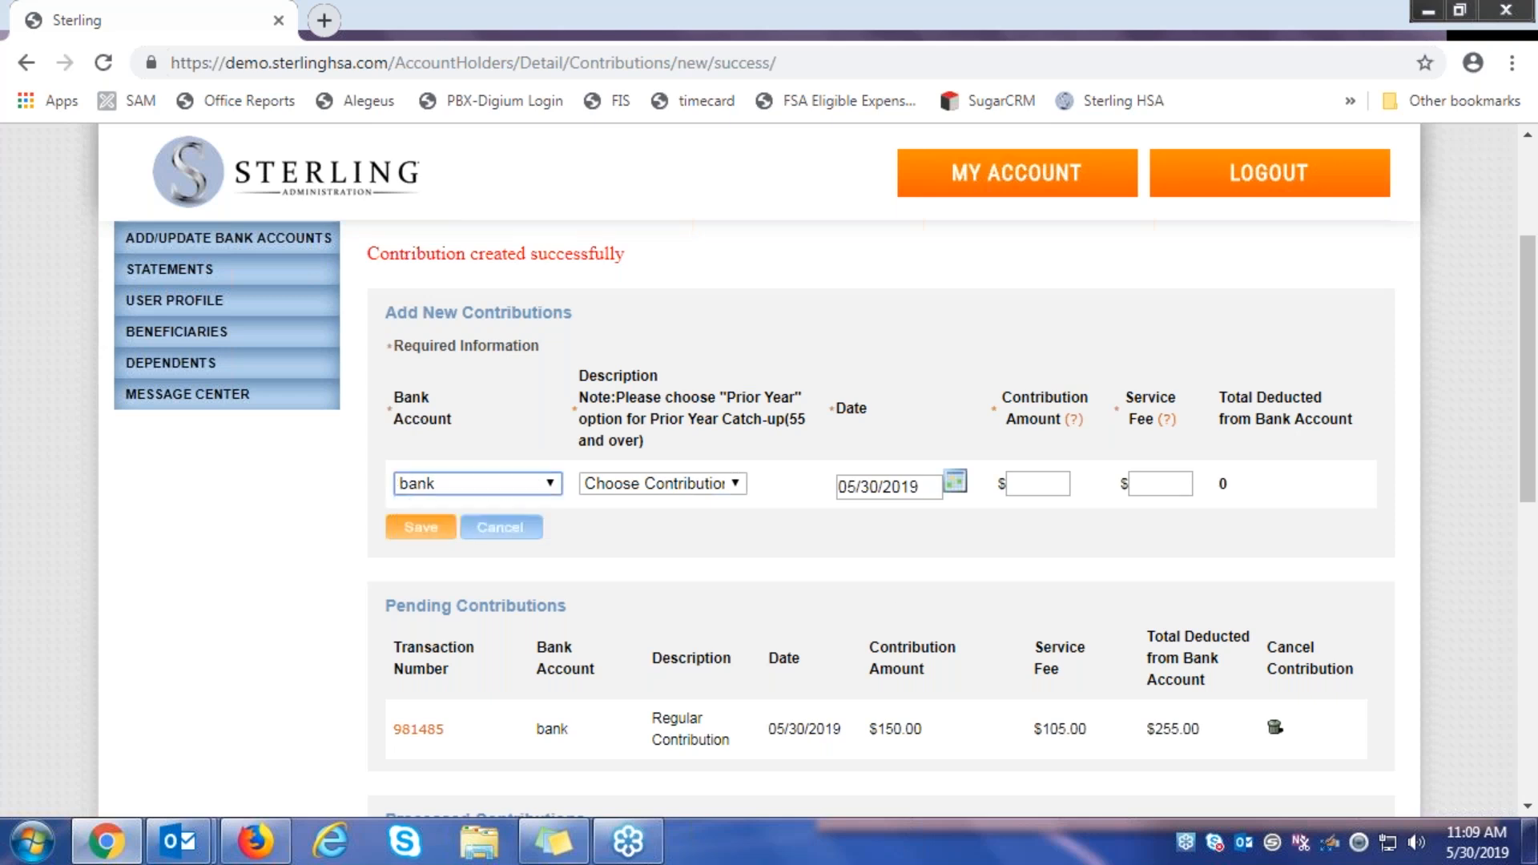
click(716, 487)
click(694, 533)
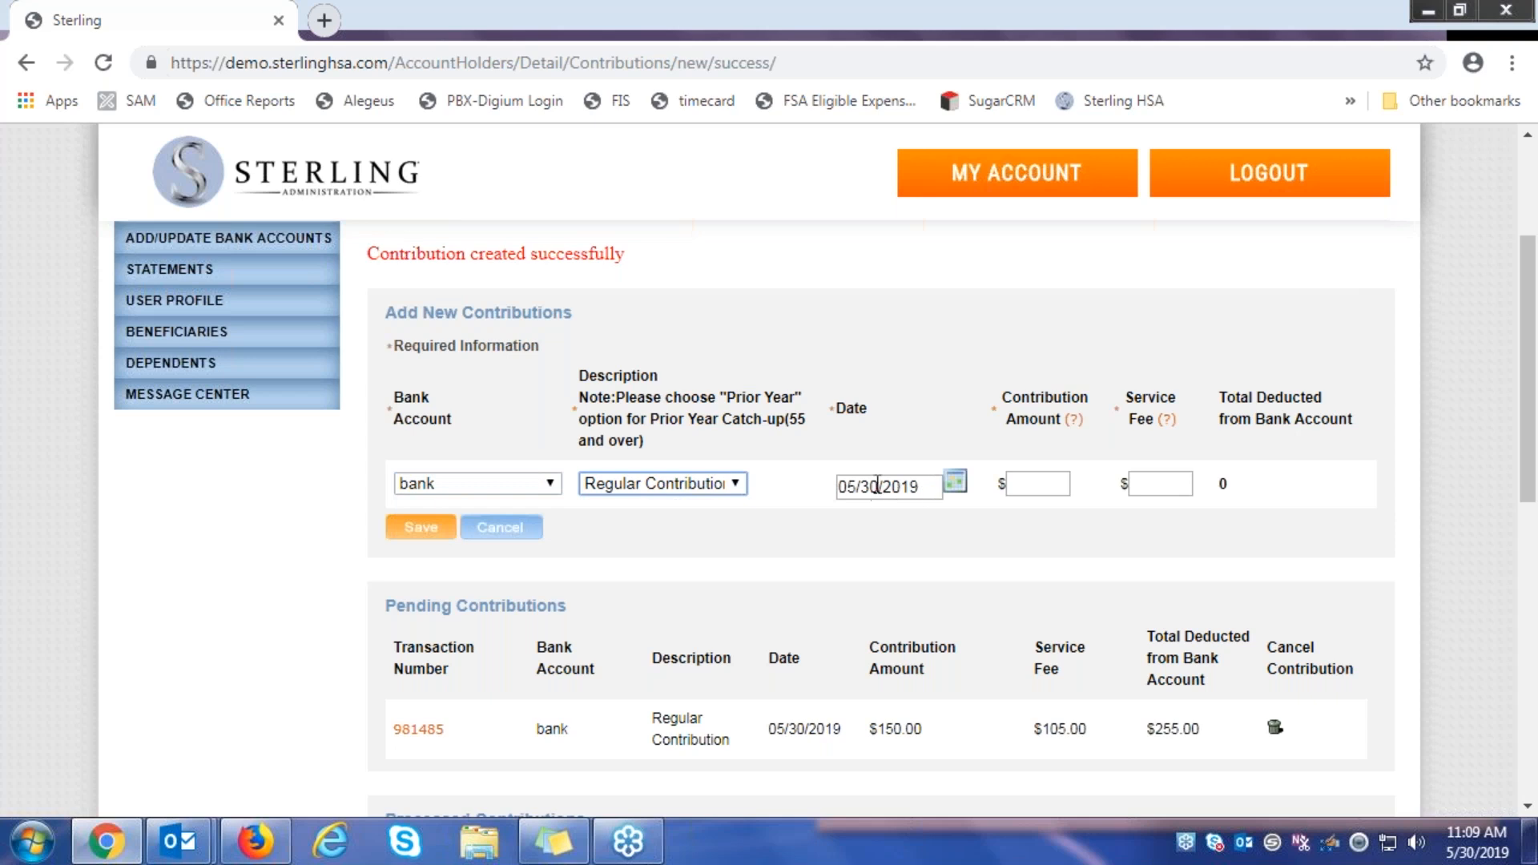
click(875, 487)
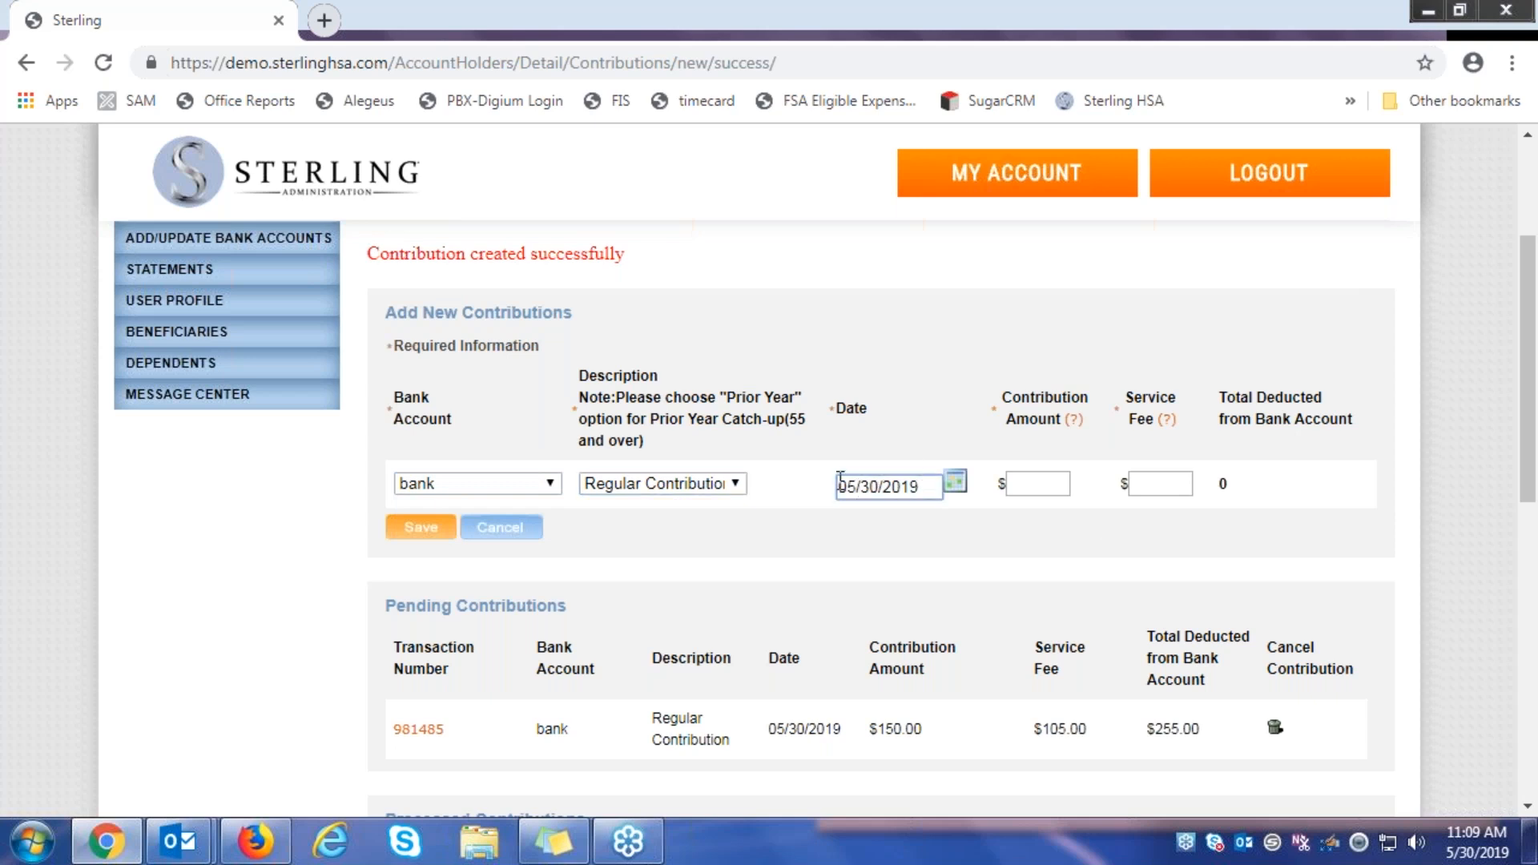
click(955, 482)
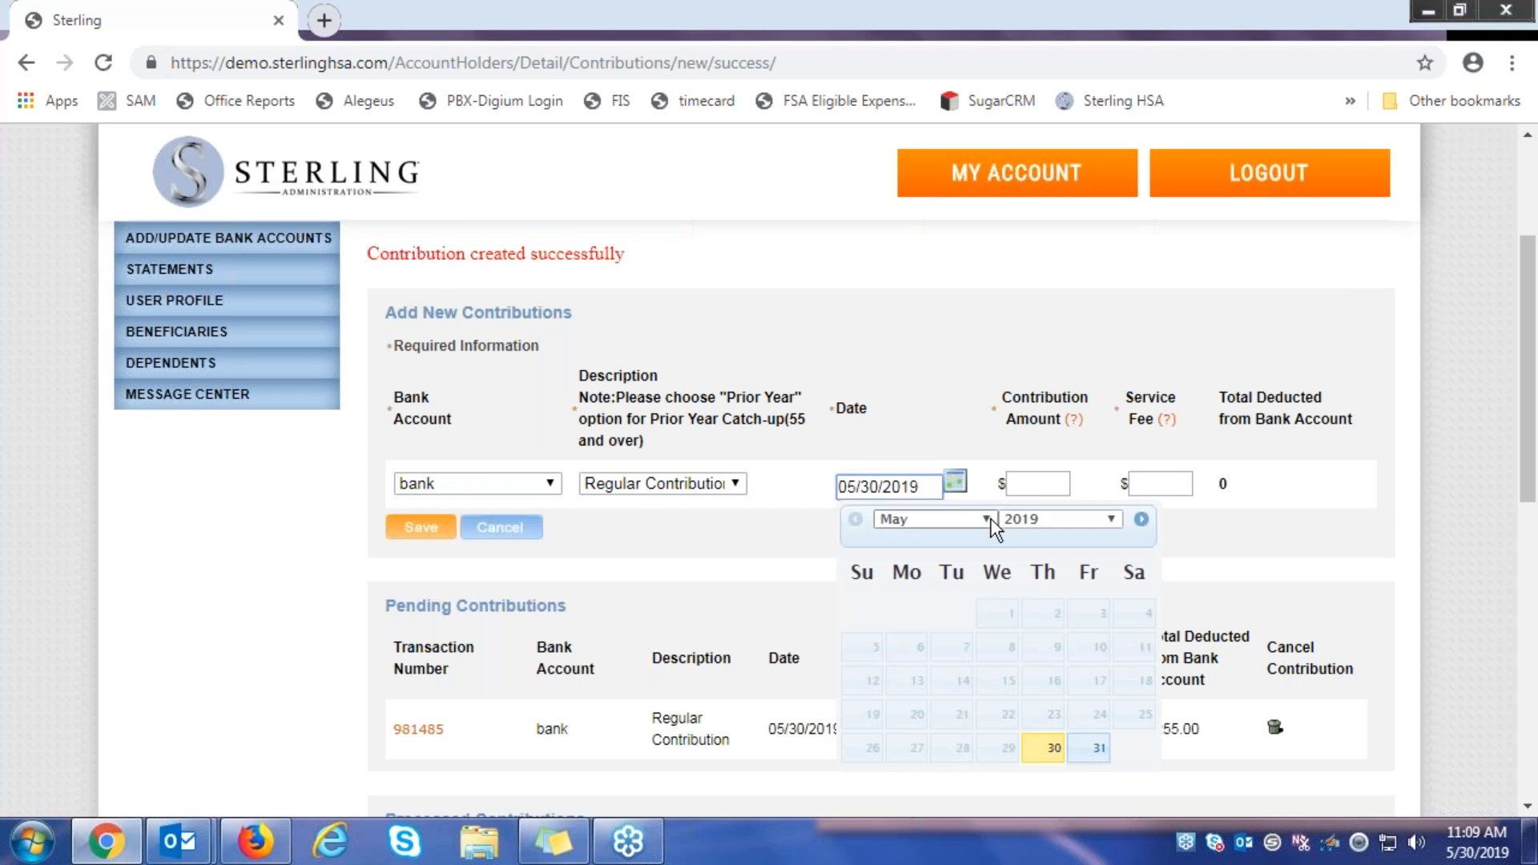
click(1139, 520)
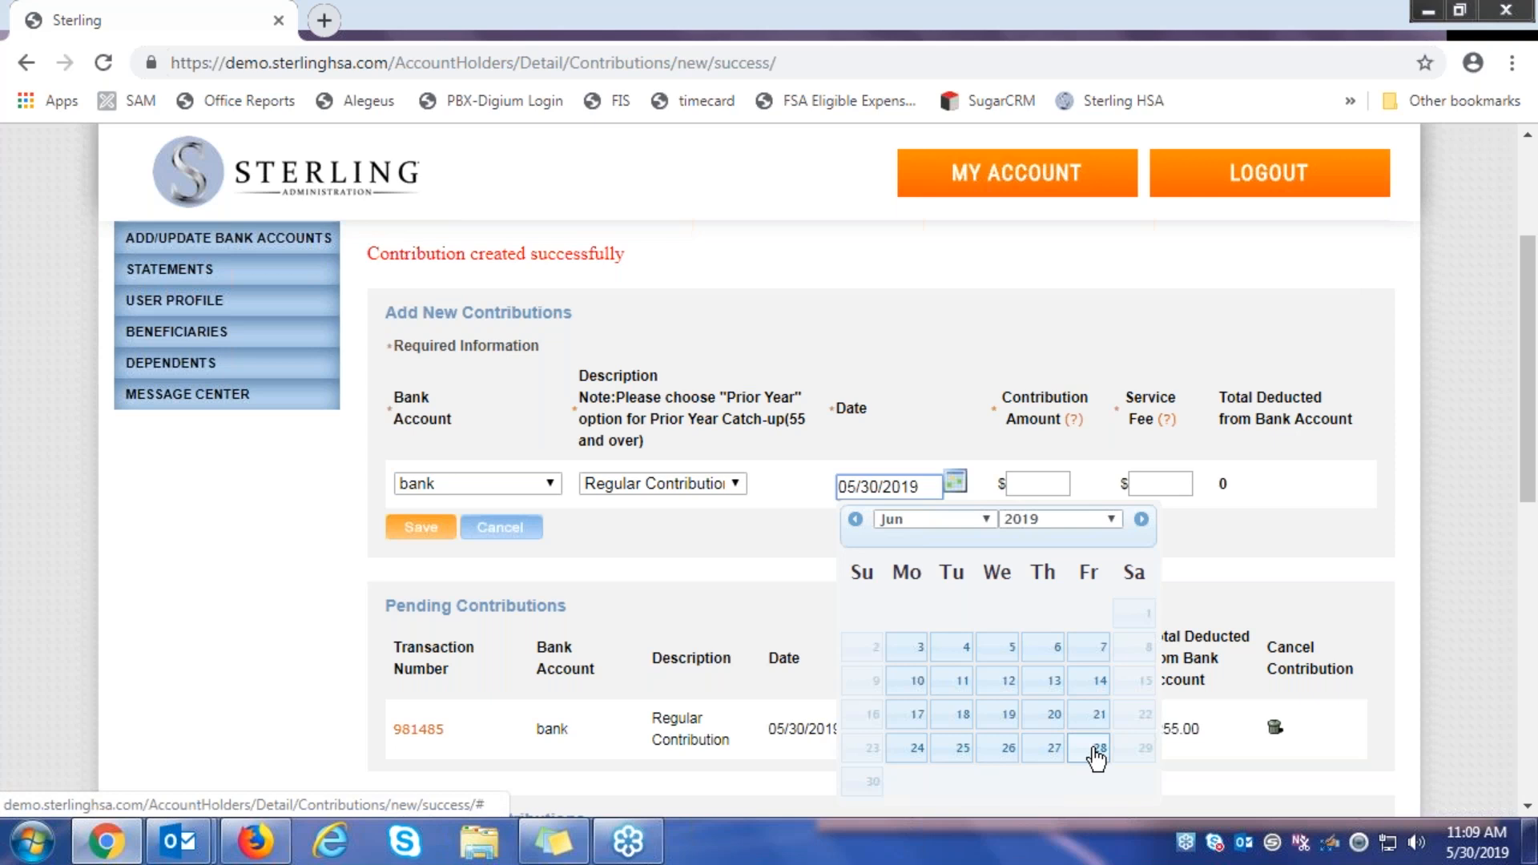
click(1097, 754)
Pick a 150.00 amount with no service fee and save the second contribution
click(1063, 482)
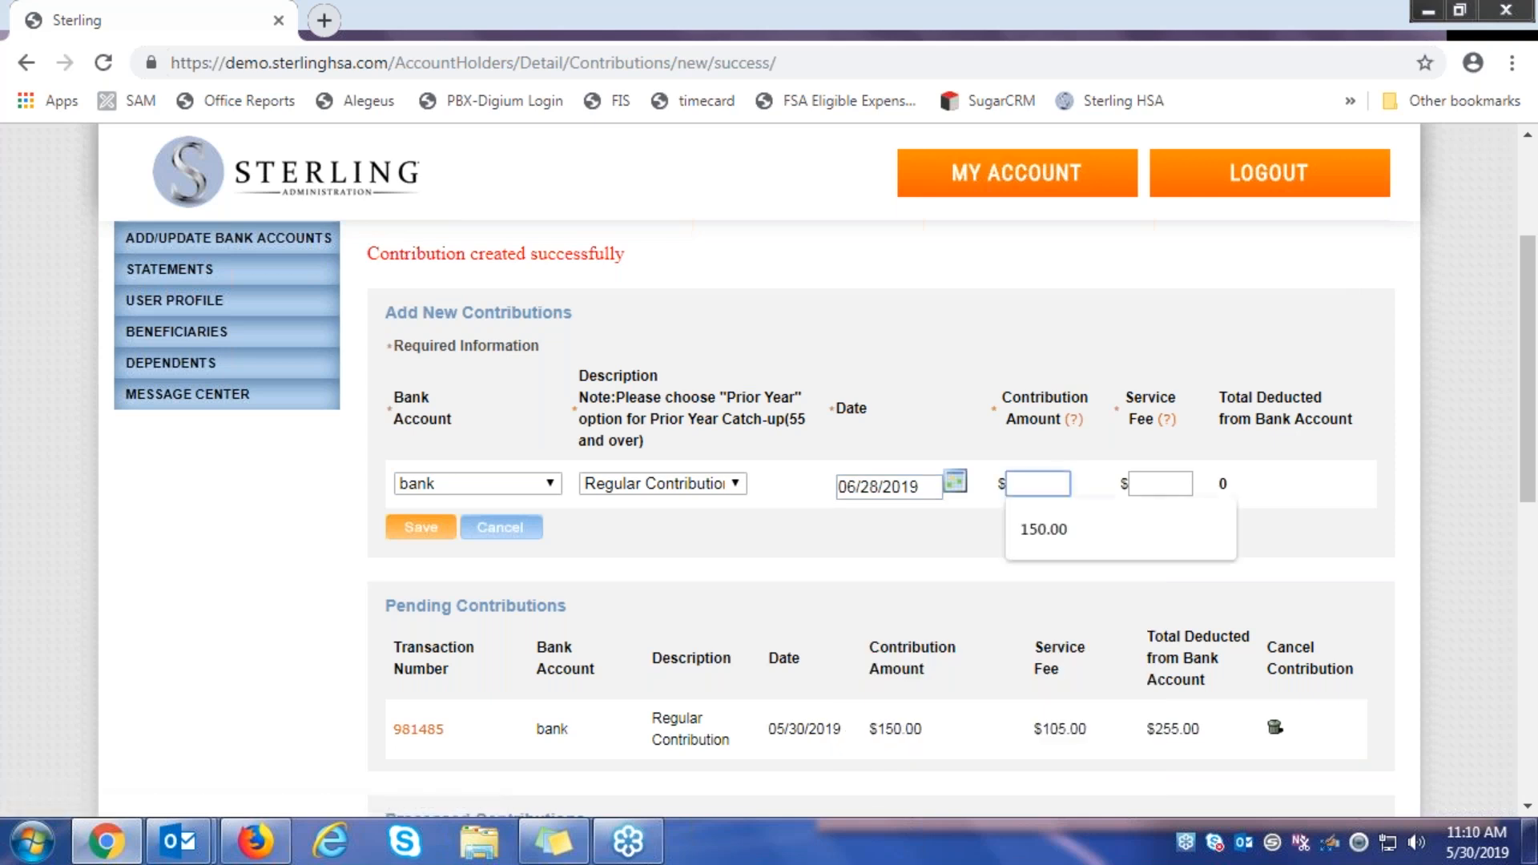
click(1068, 529)
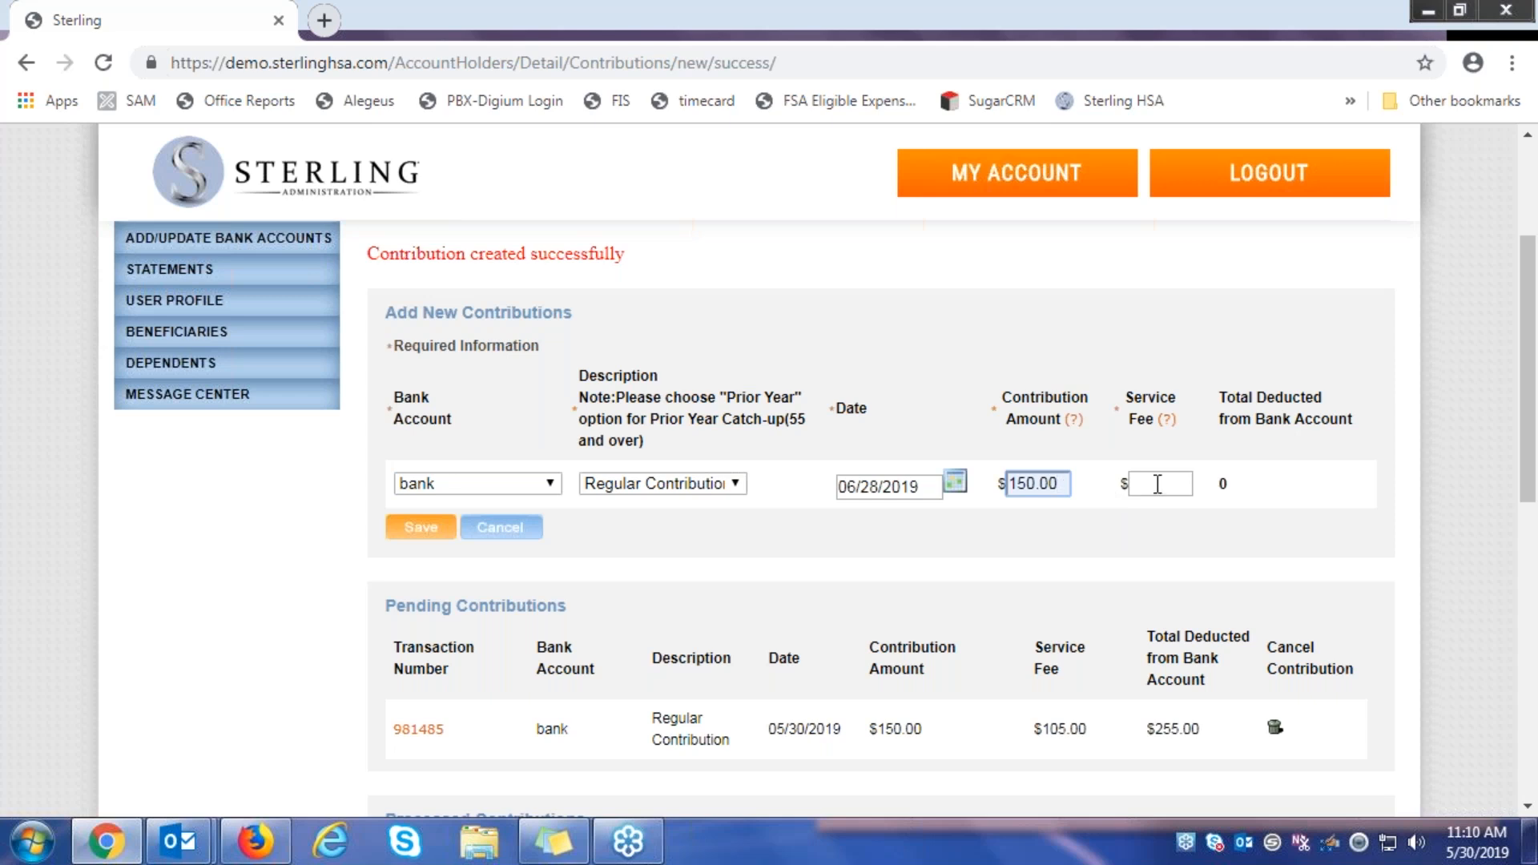
click(925, 511)
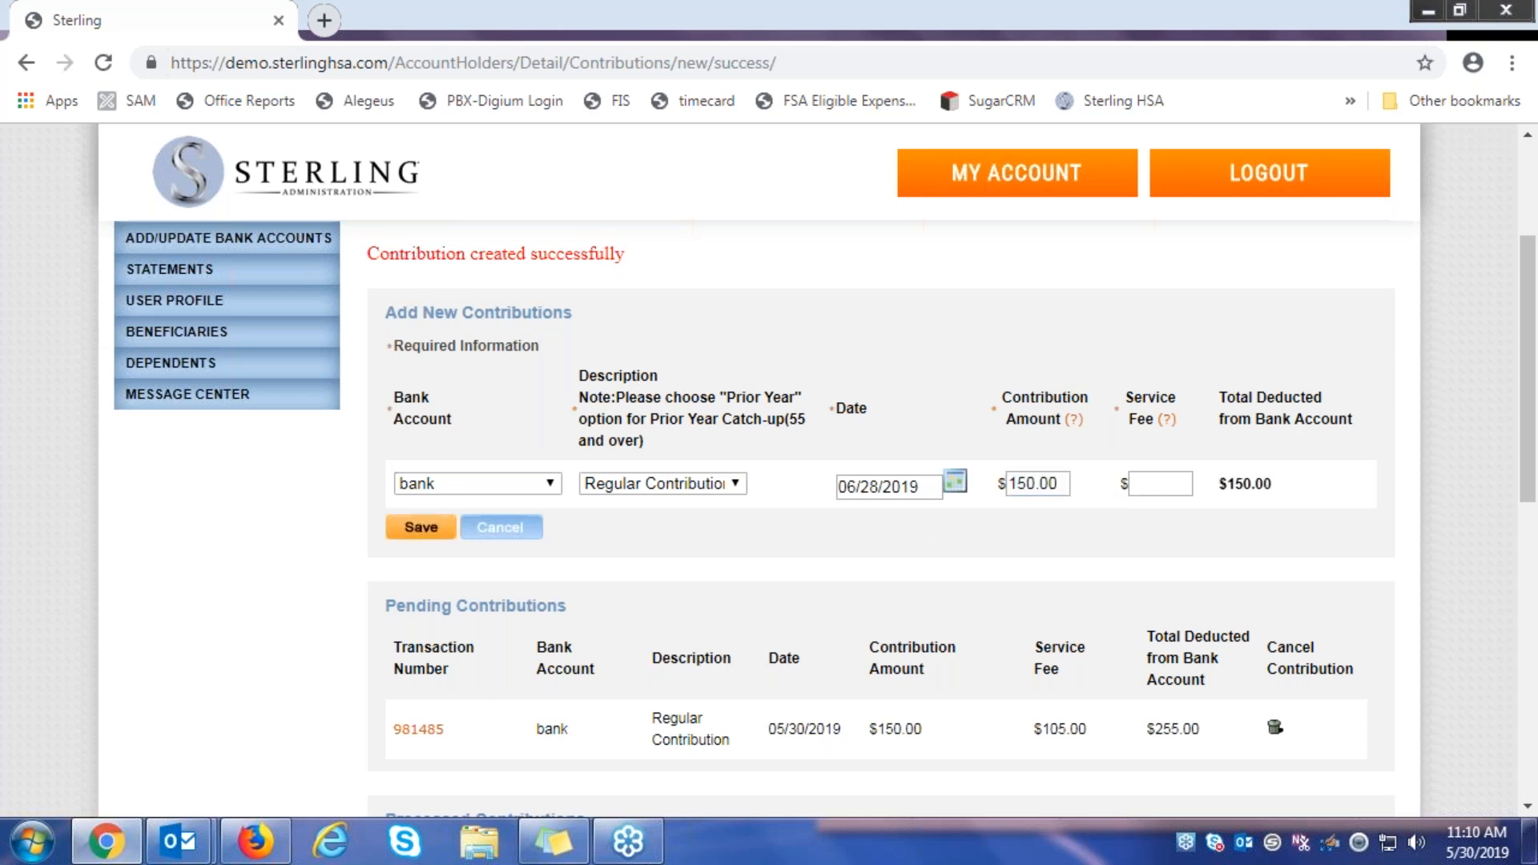
click(433, 532)
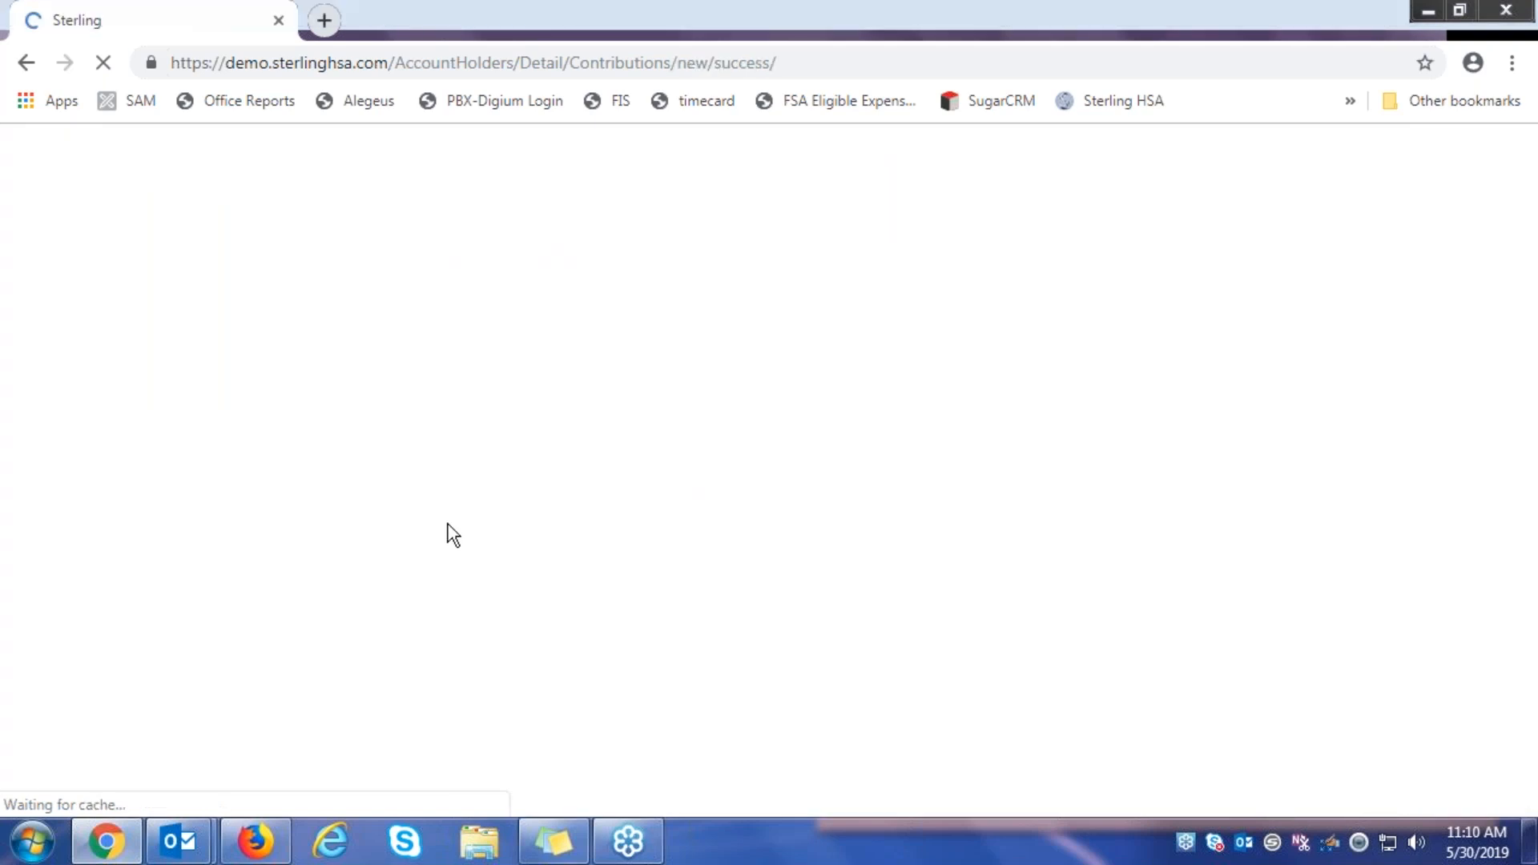
scroll(468, 493, down, 5)
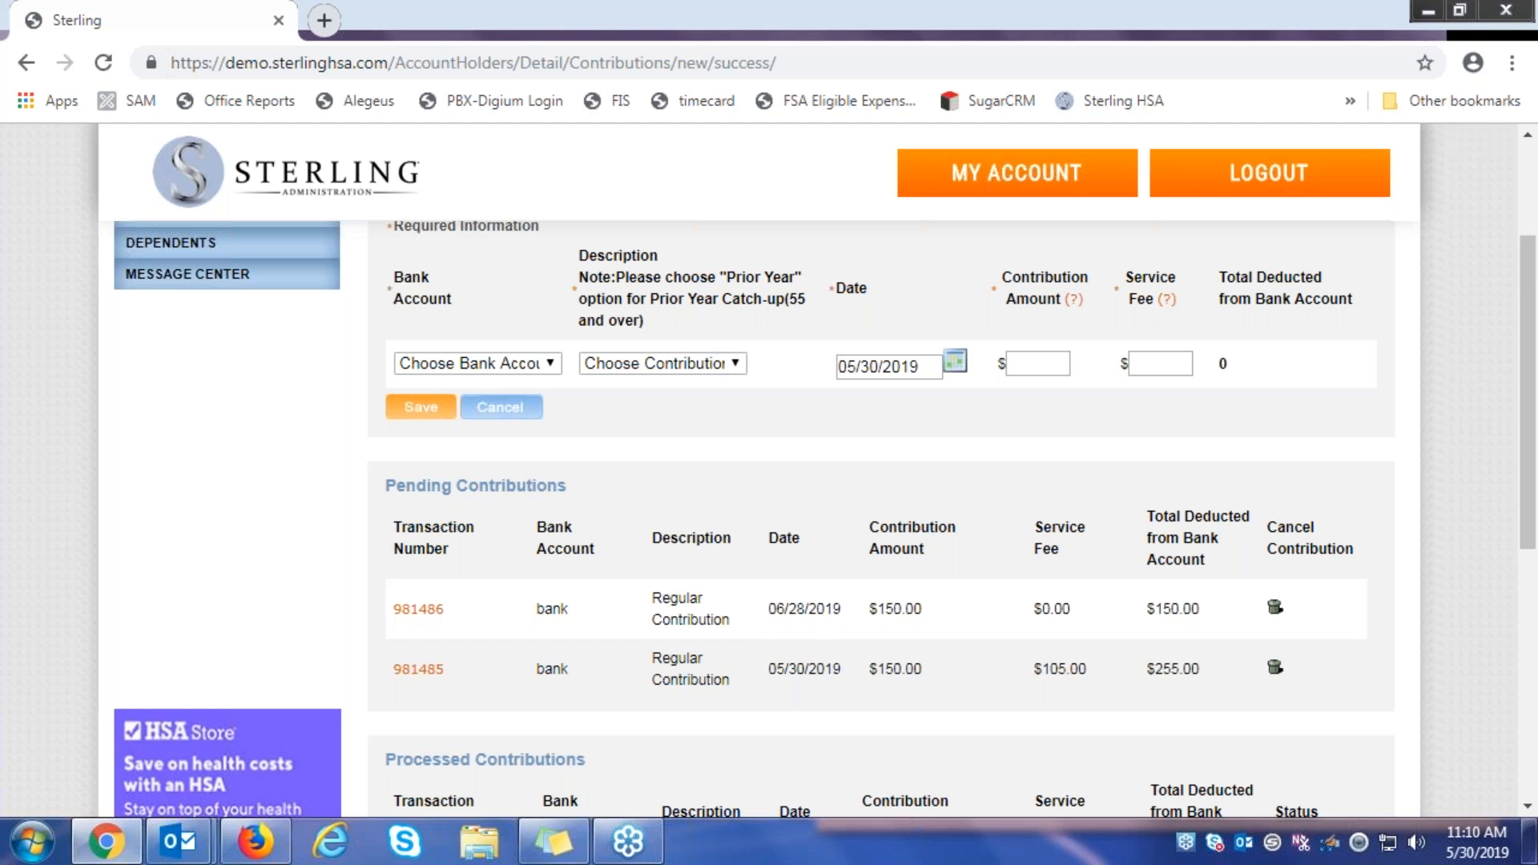
scroll(673, 561, up, 1)
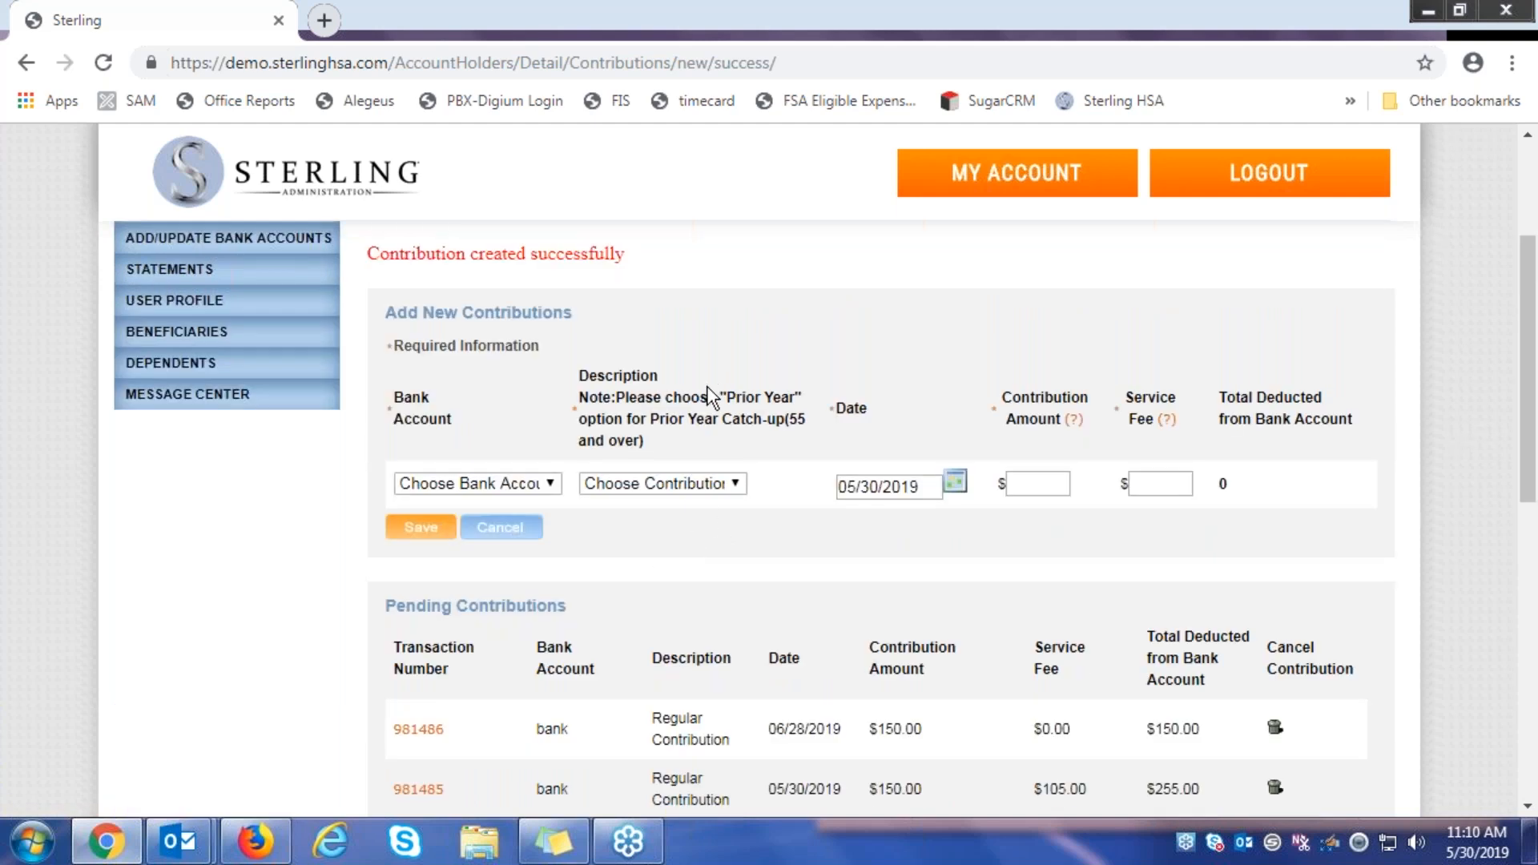
scroll(713, 400, up, 1)
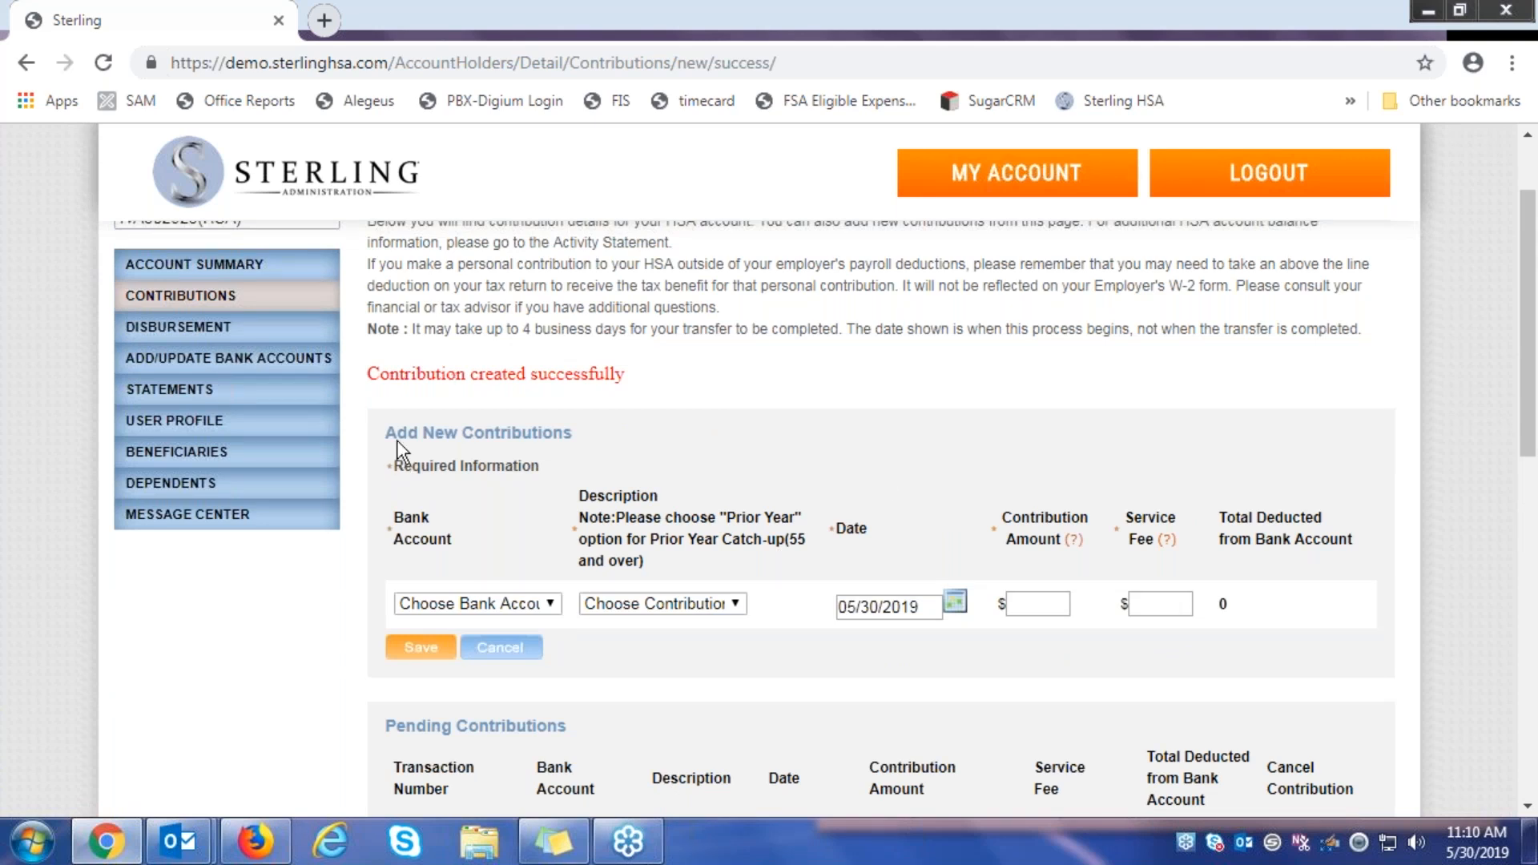
scroll(399, 451, up, 3)
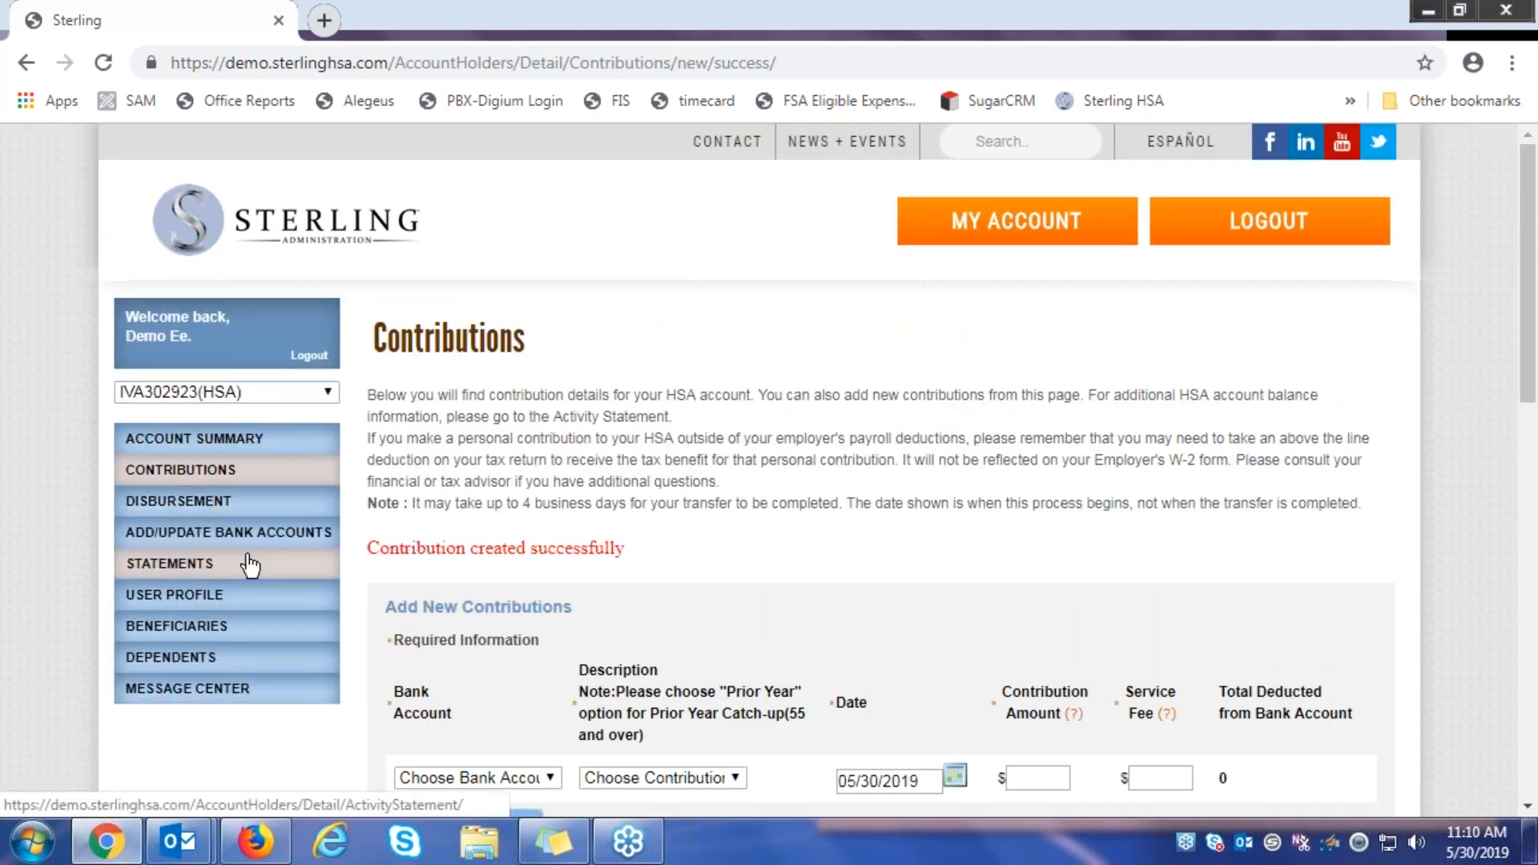
Review the disbursement list showing one pending $75.00 check disbursement, then go to Manage Payees
click(189, 511)
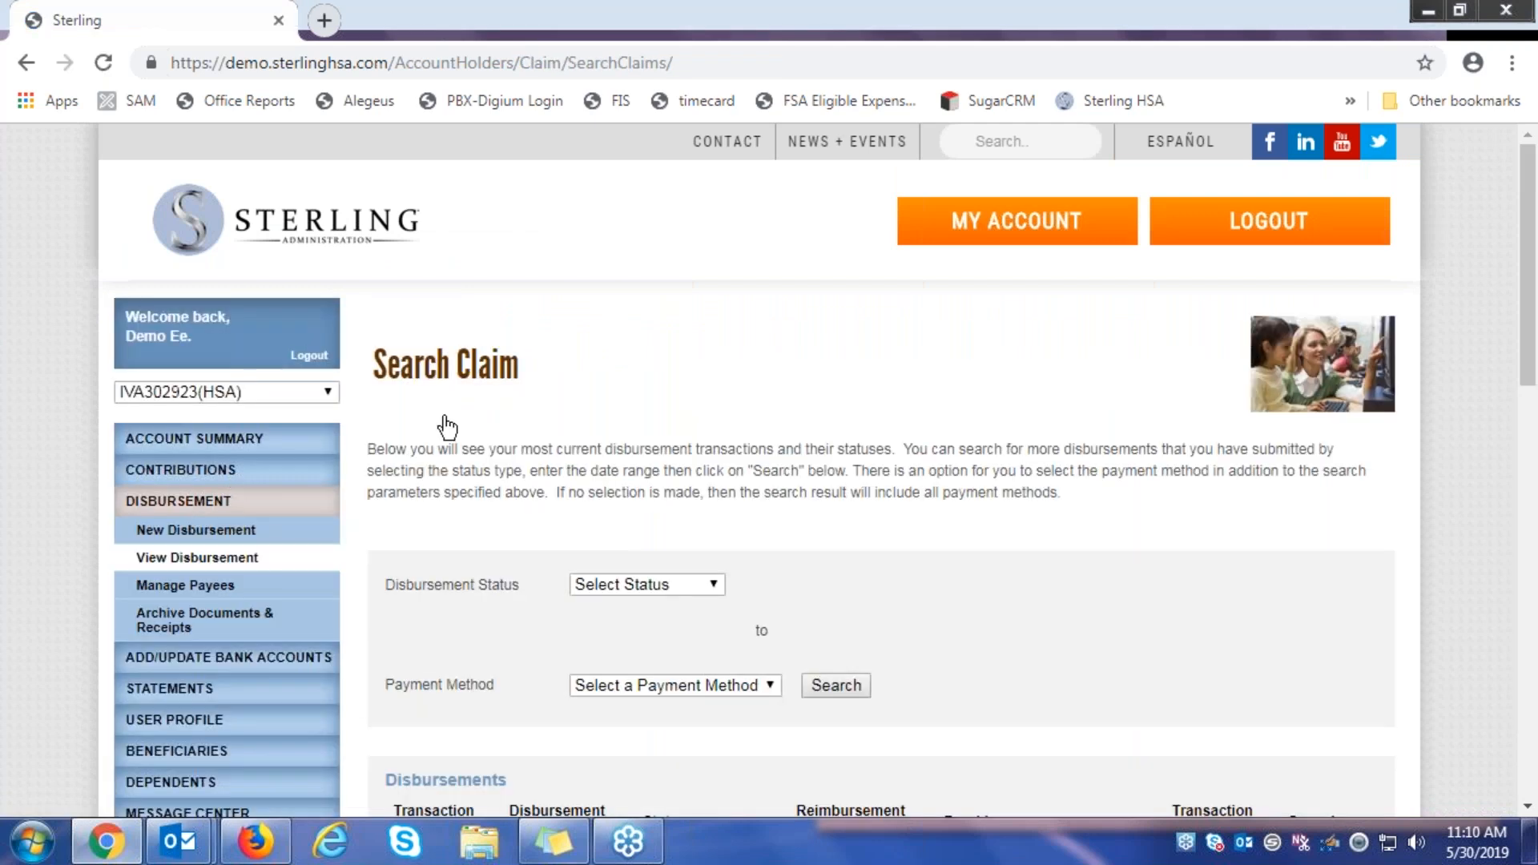
scroll(459, 430, down, 2)
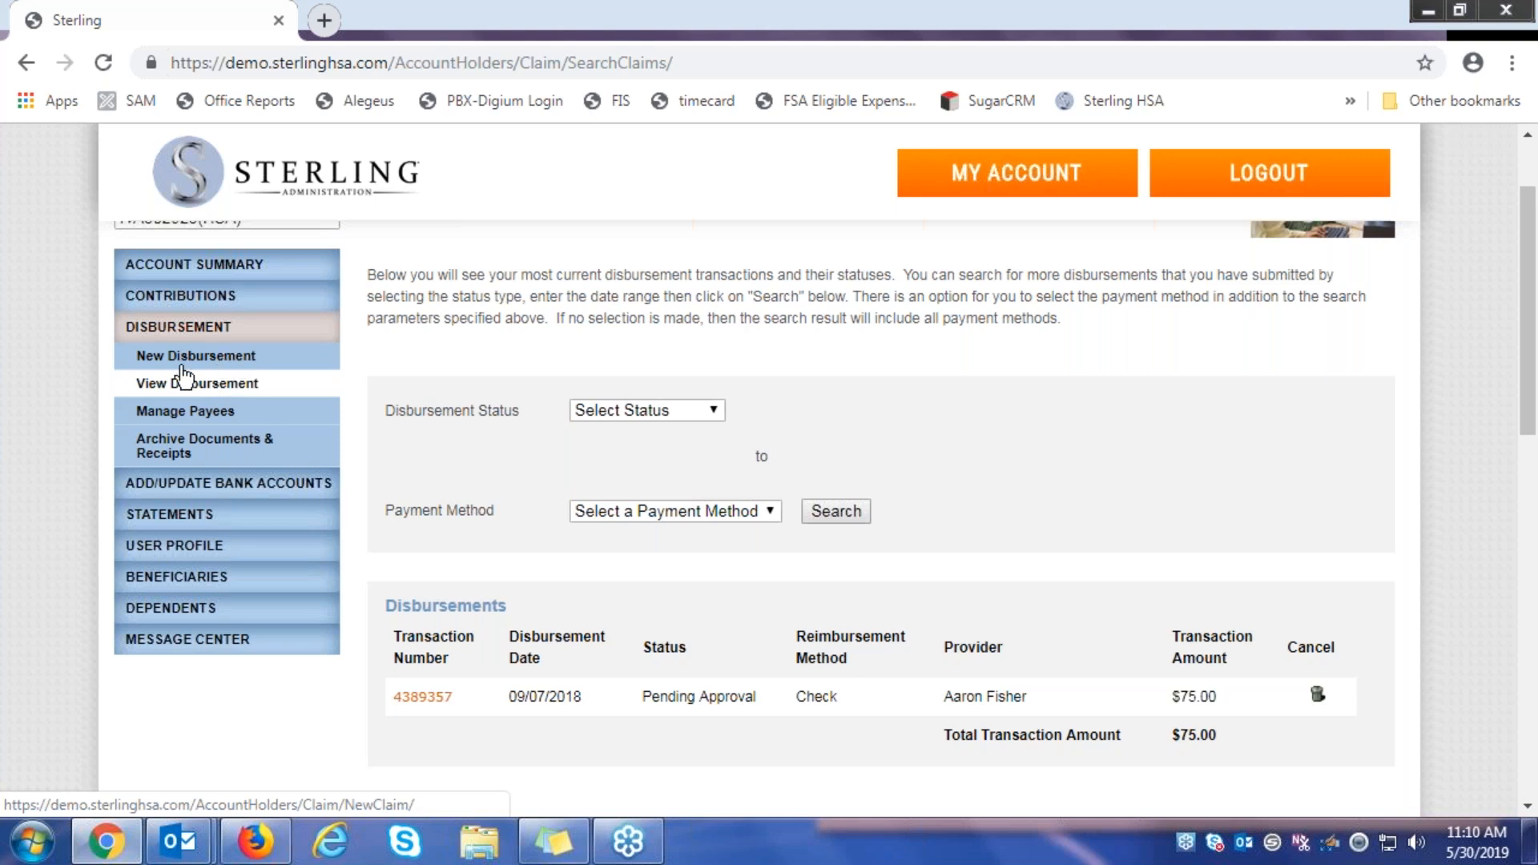
scroll(675, 597, down, 2)
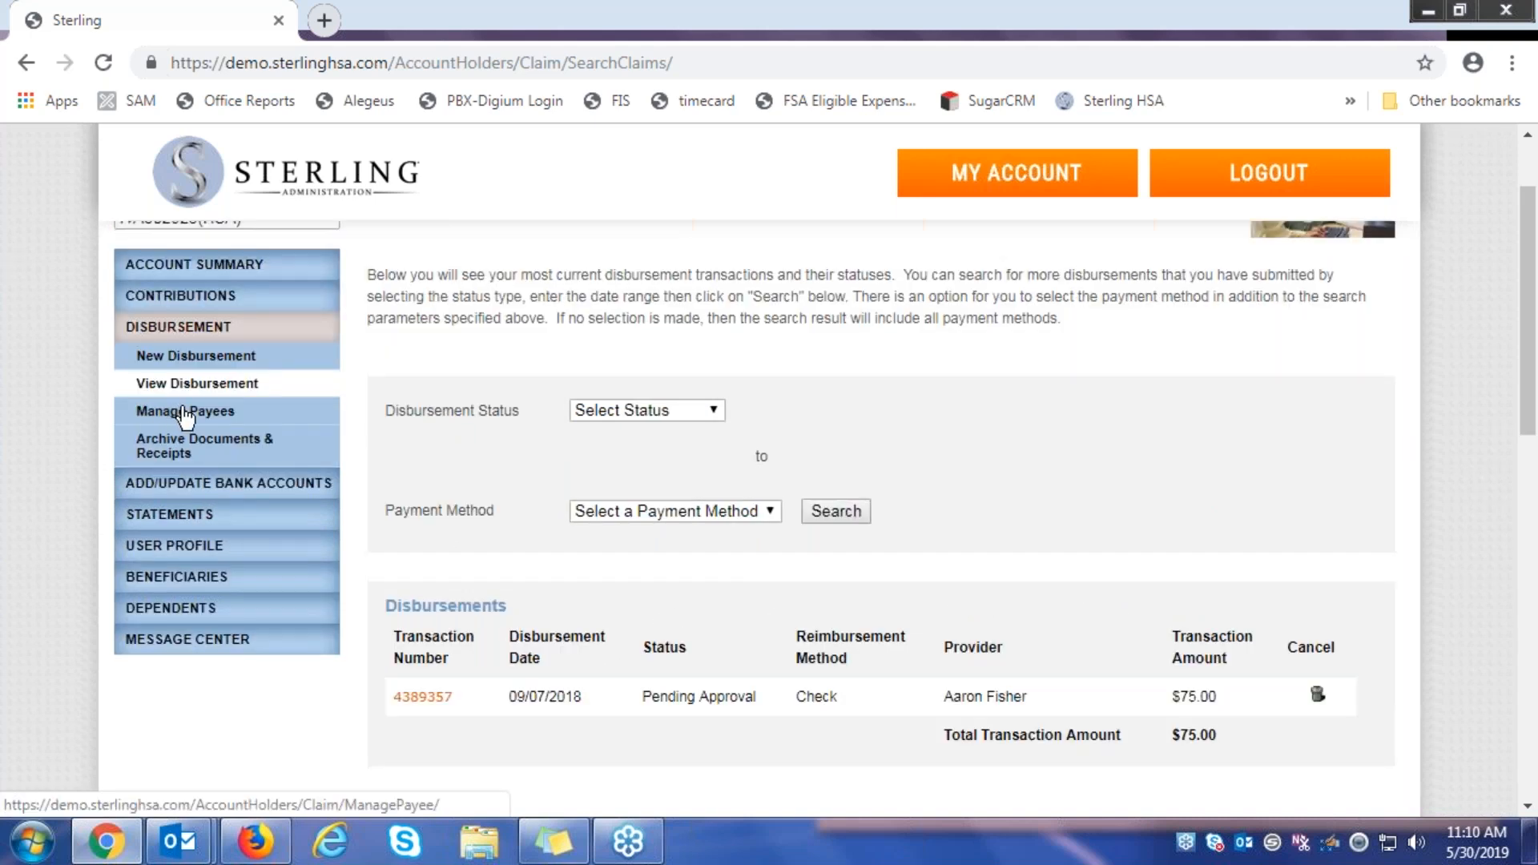
click(179, 412)
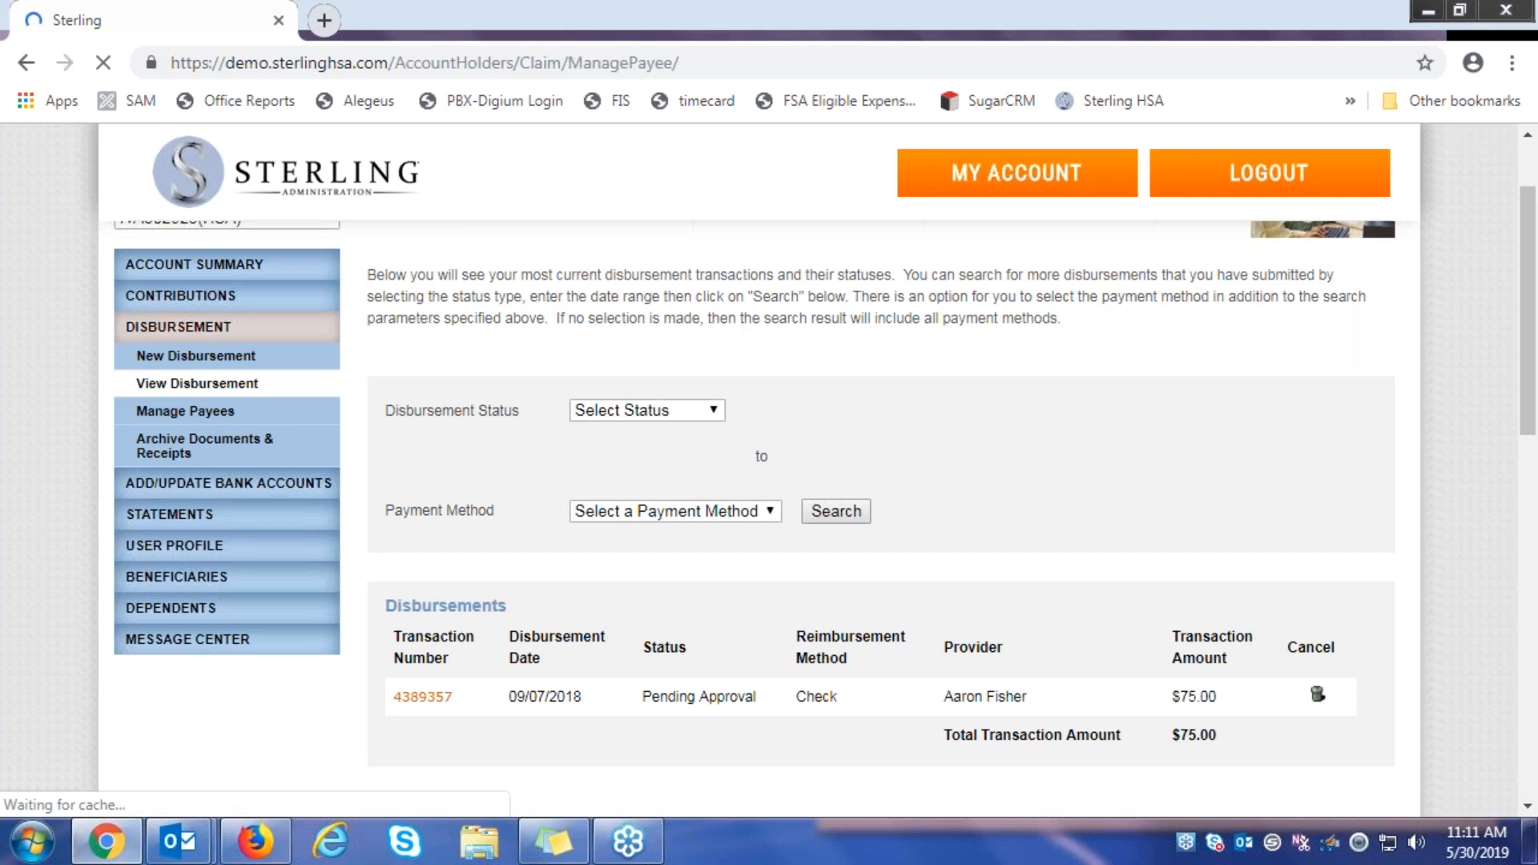
Scroll to the Payee List with its one payee, then go to Archive Documents & Receipts
scroll(449, 367, down, 2)
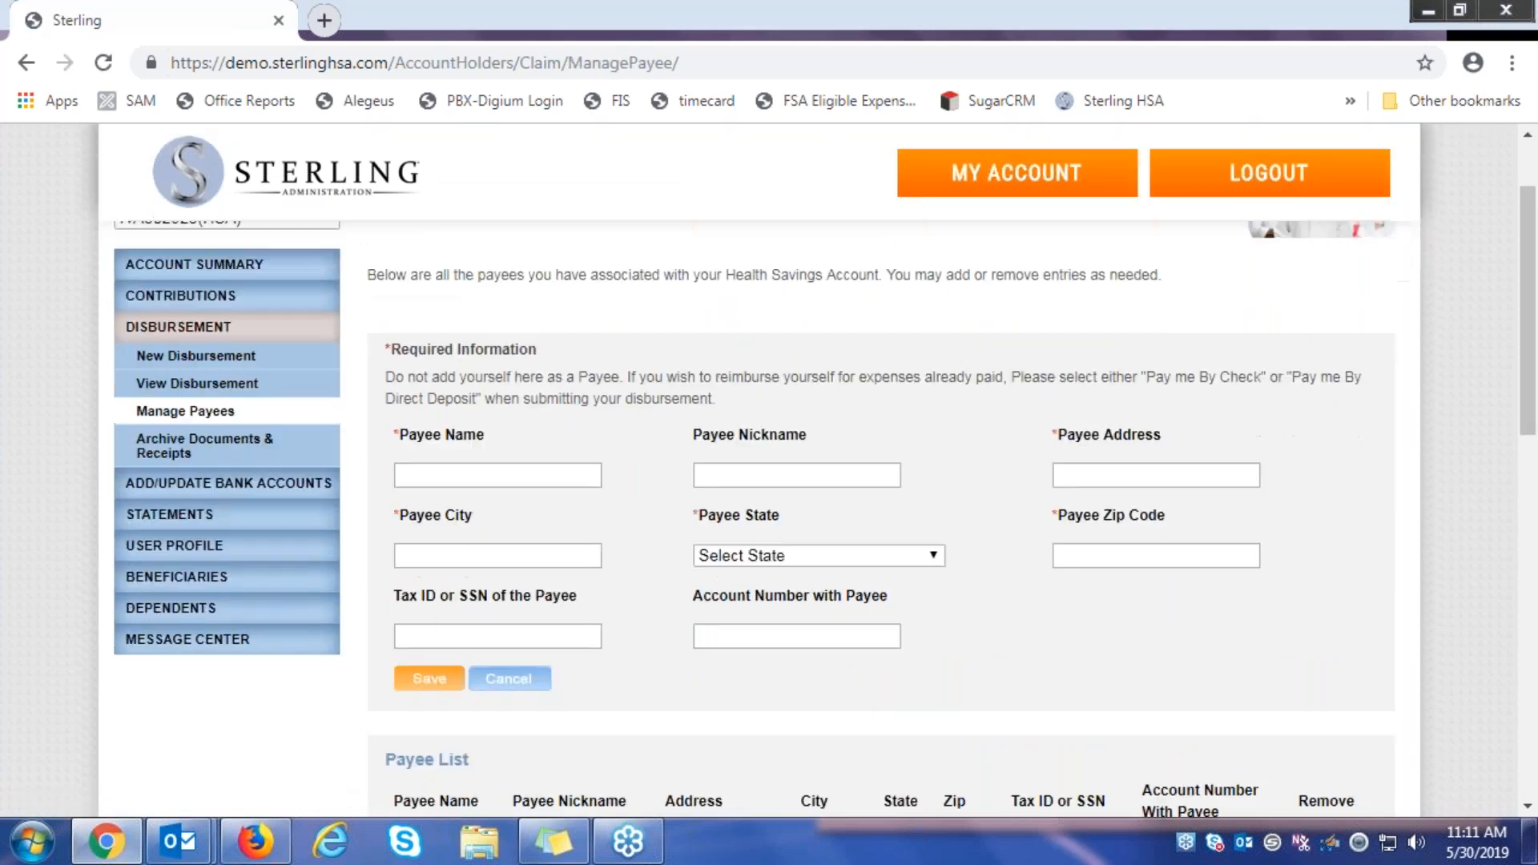
scroll(527, 358, down, 2)
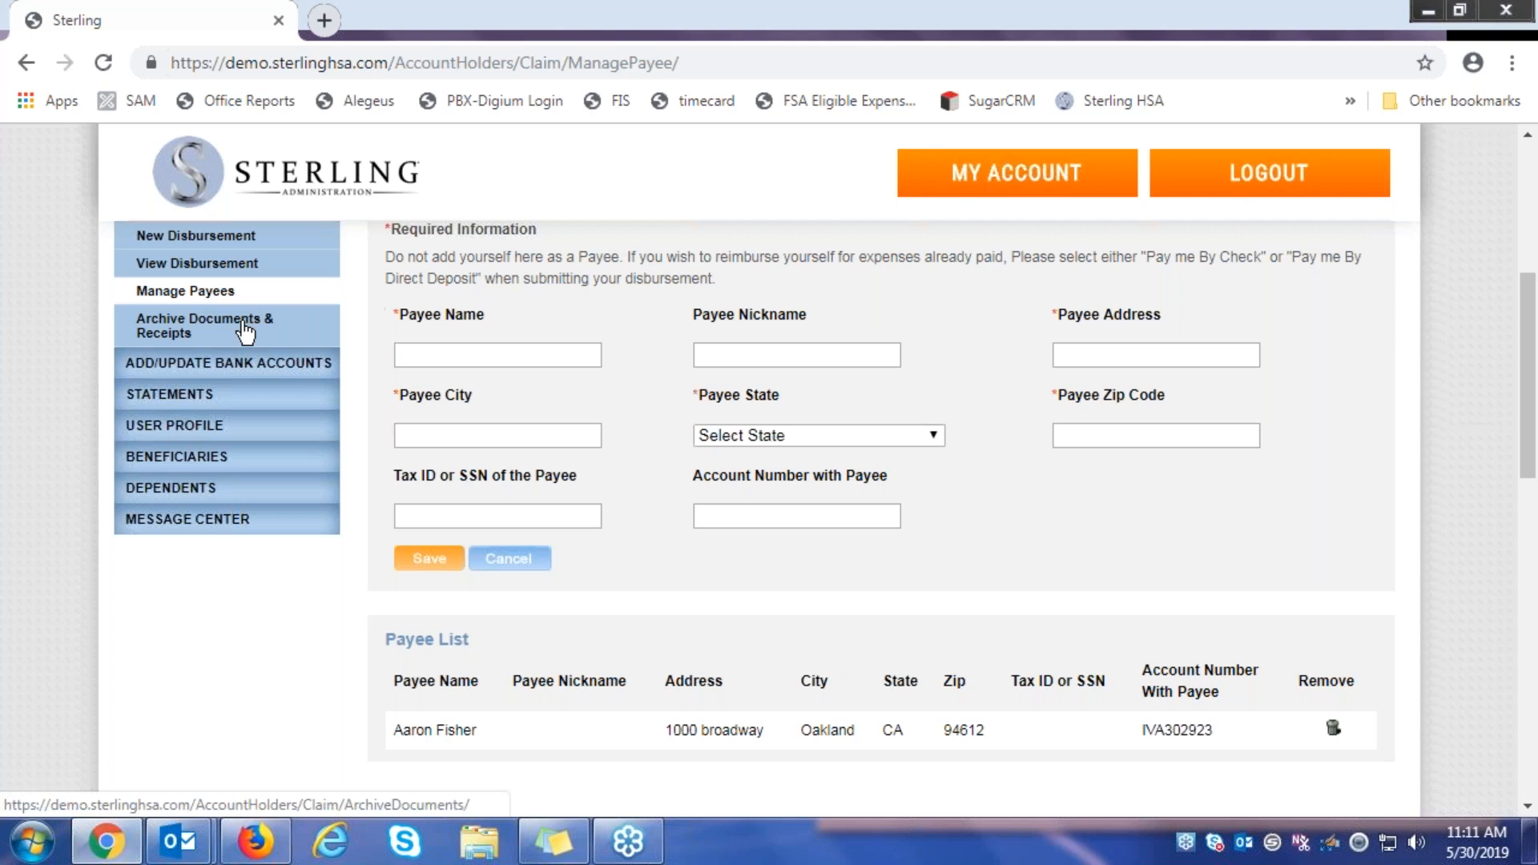
scroll(241, 333, down, 1)
scroll(208, 393, up, 2)
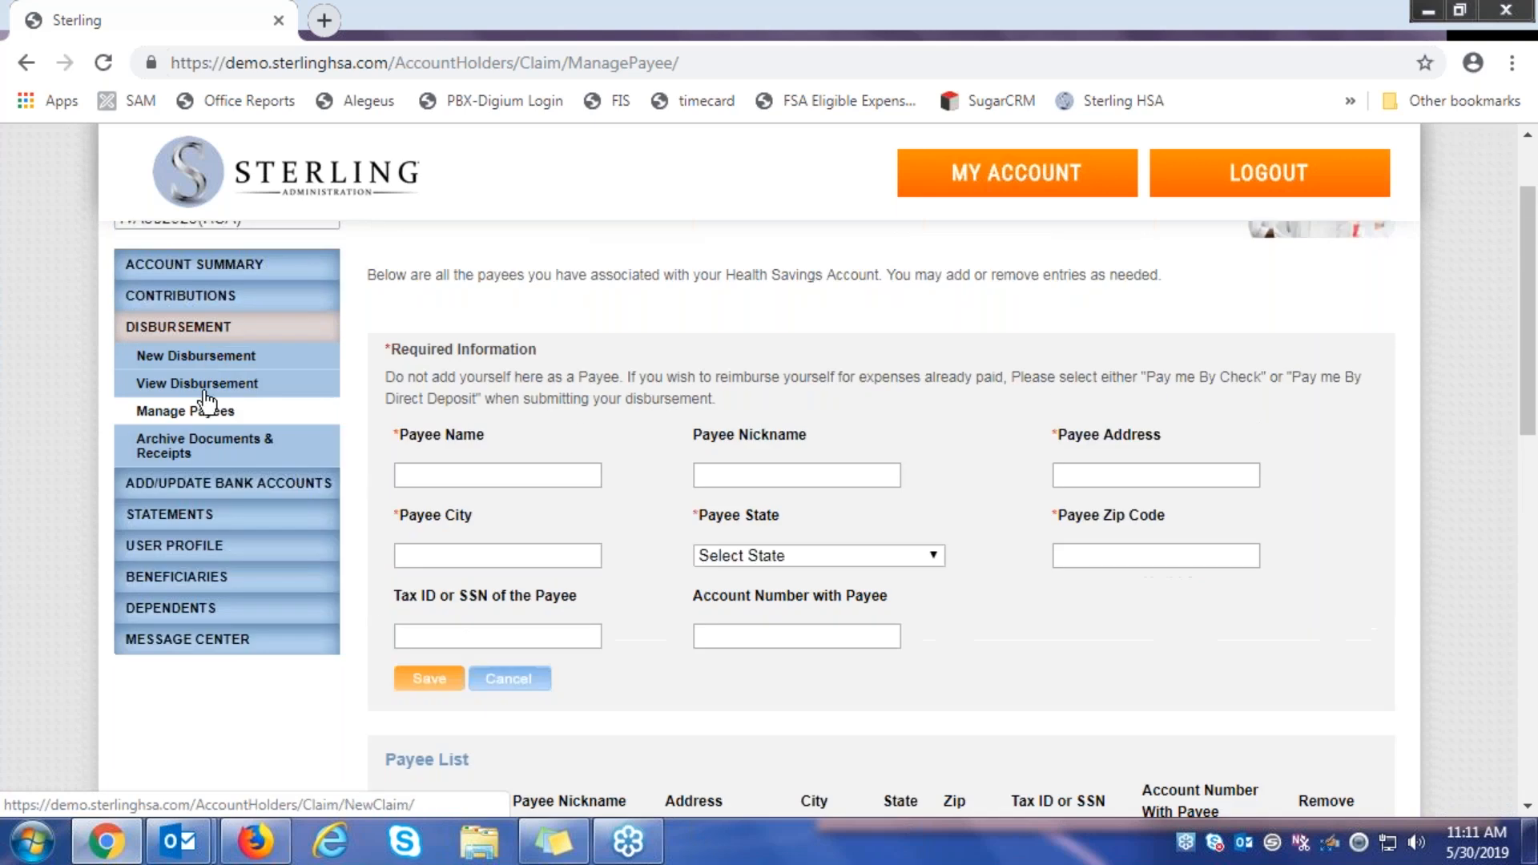
click(284, 459)
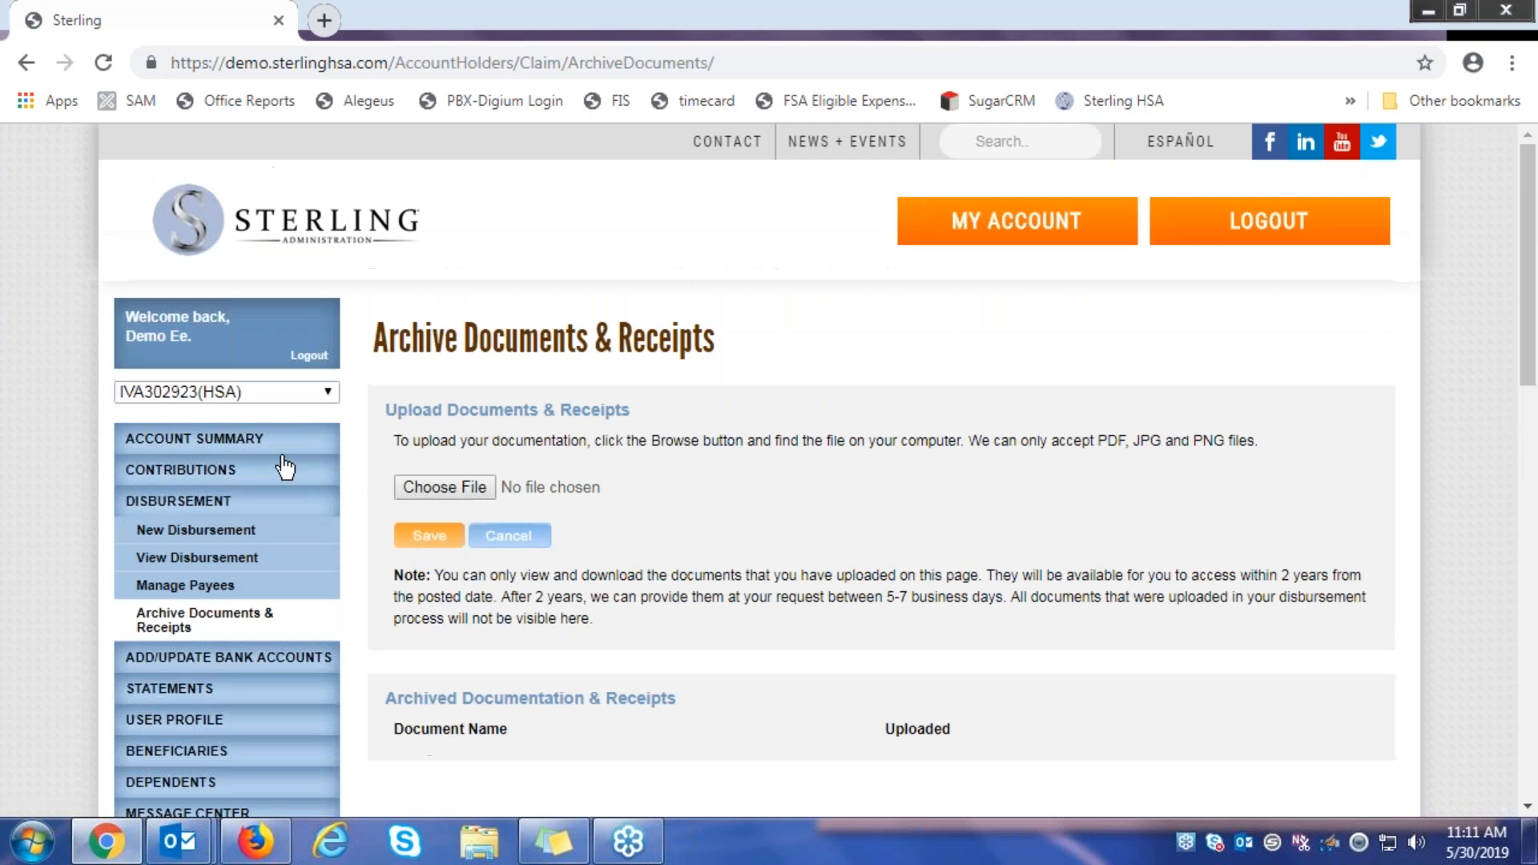
Look over the empty Archive Documents & Receipts page, then start a New Disbursement
scroll(753, 528, down, 3)
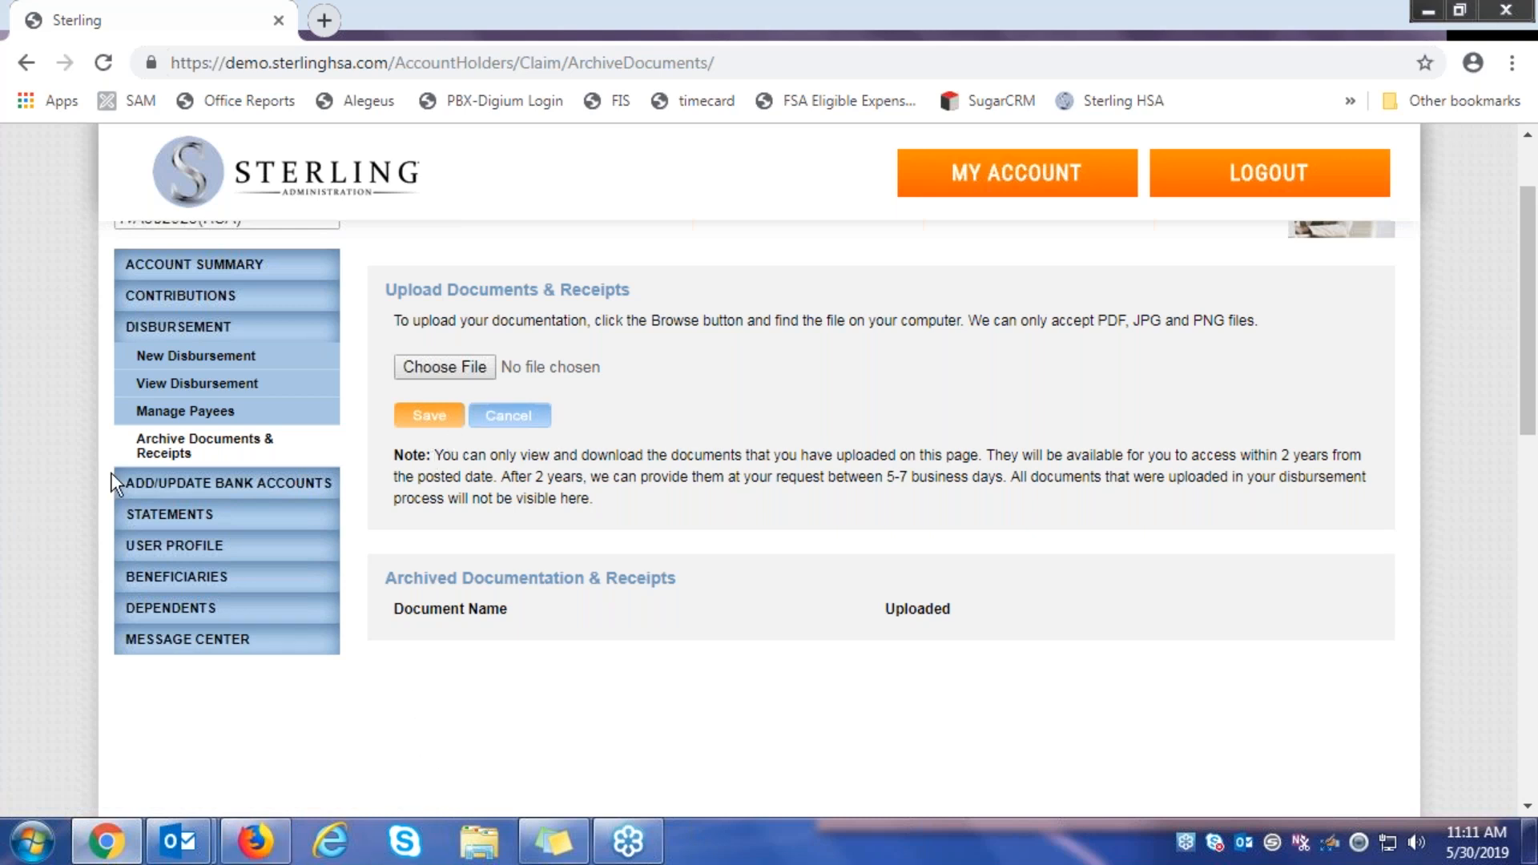
click(225, 358)
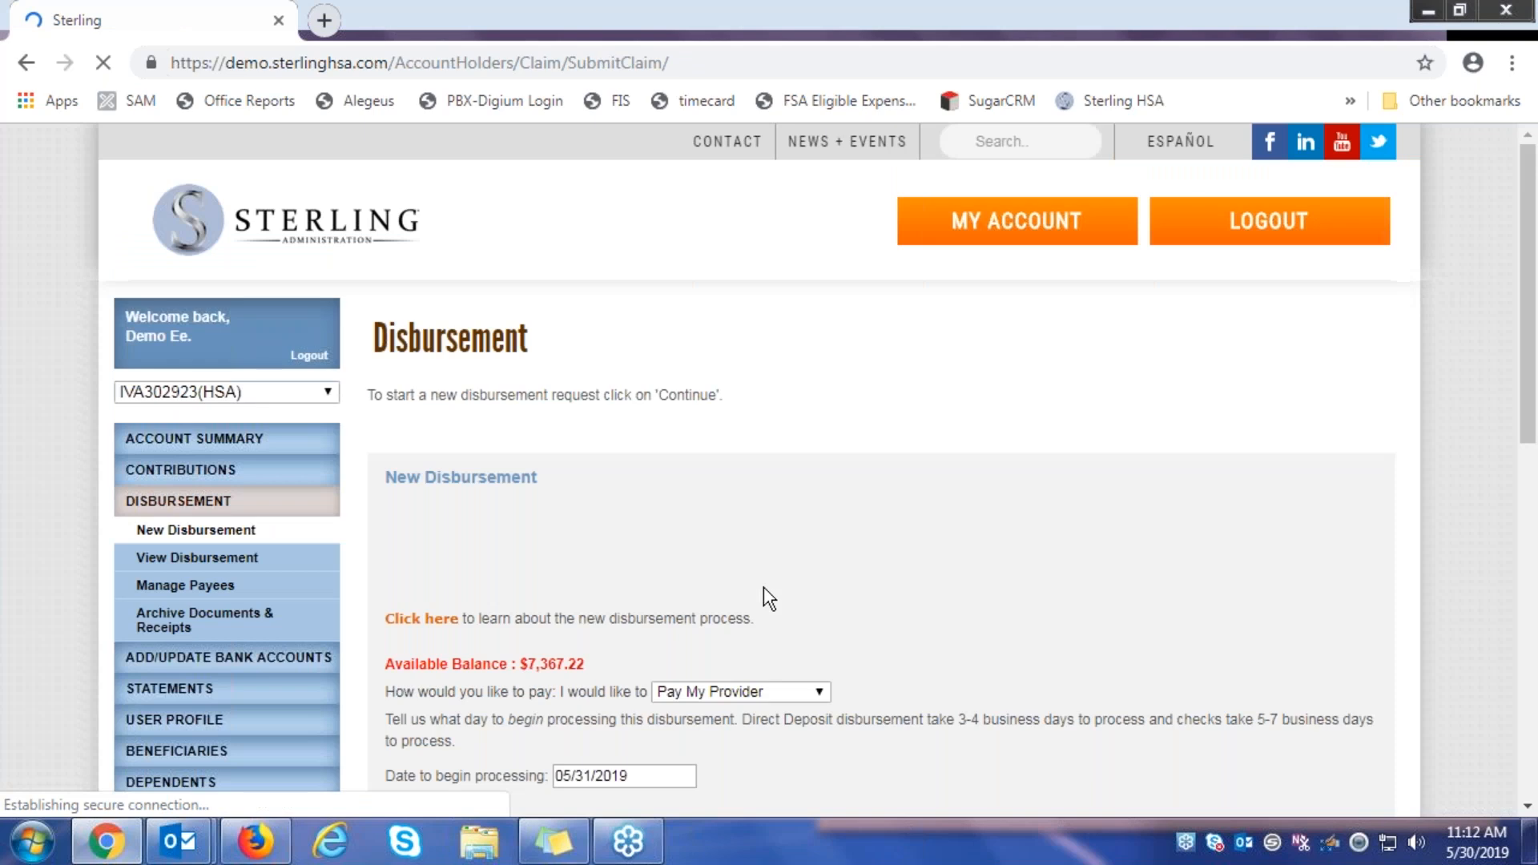
Set the disbursement to Pay me By Direct Deposit from 05/31/2019 and continue to Payee Info
scroll(881, 529, down, 2)
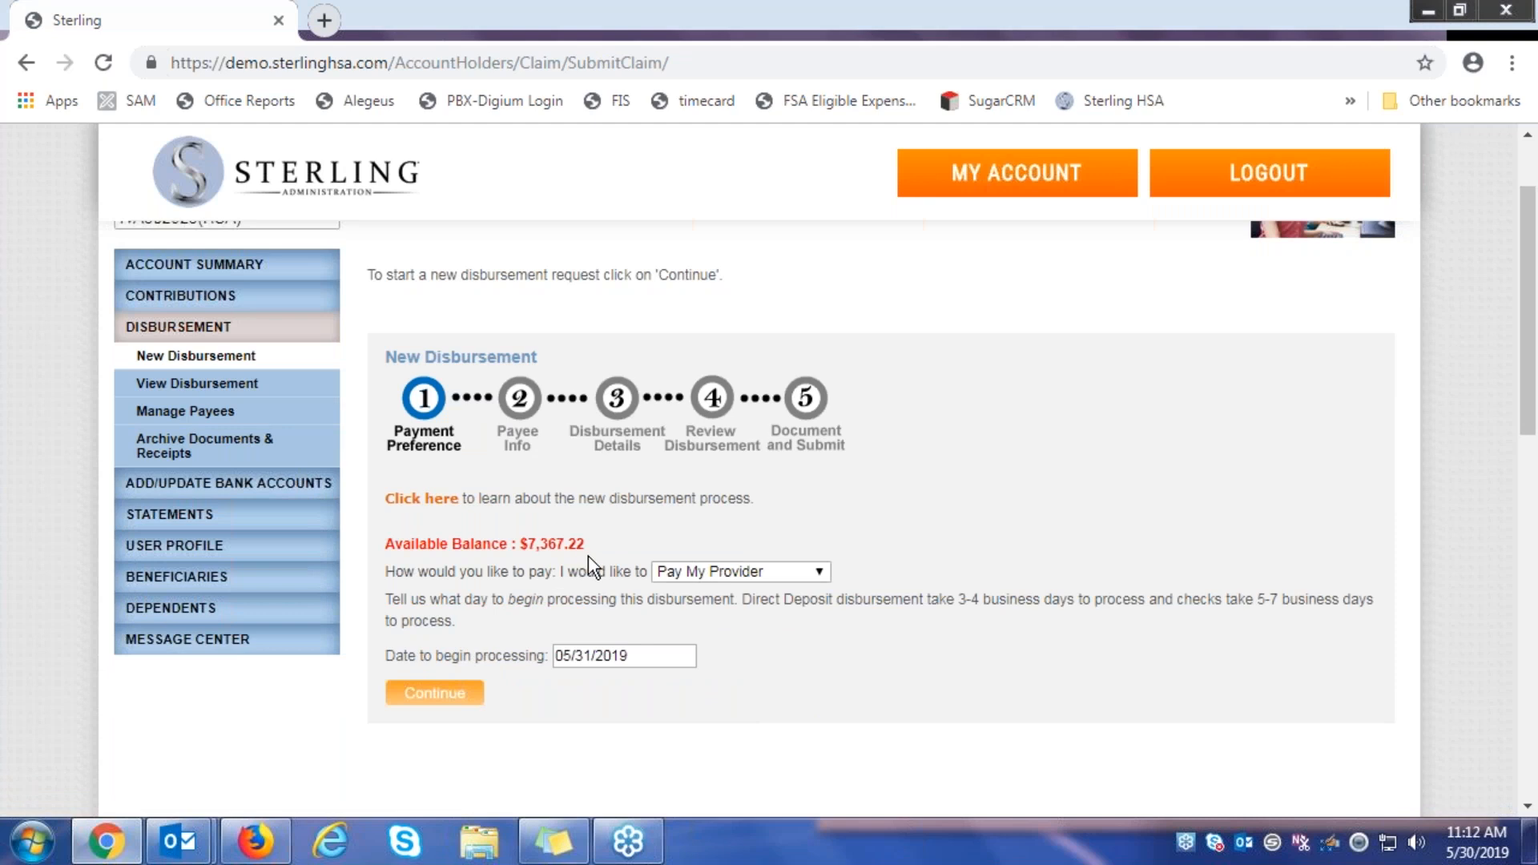
scroll(869, 629, down, 2)
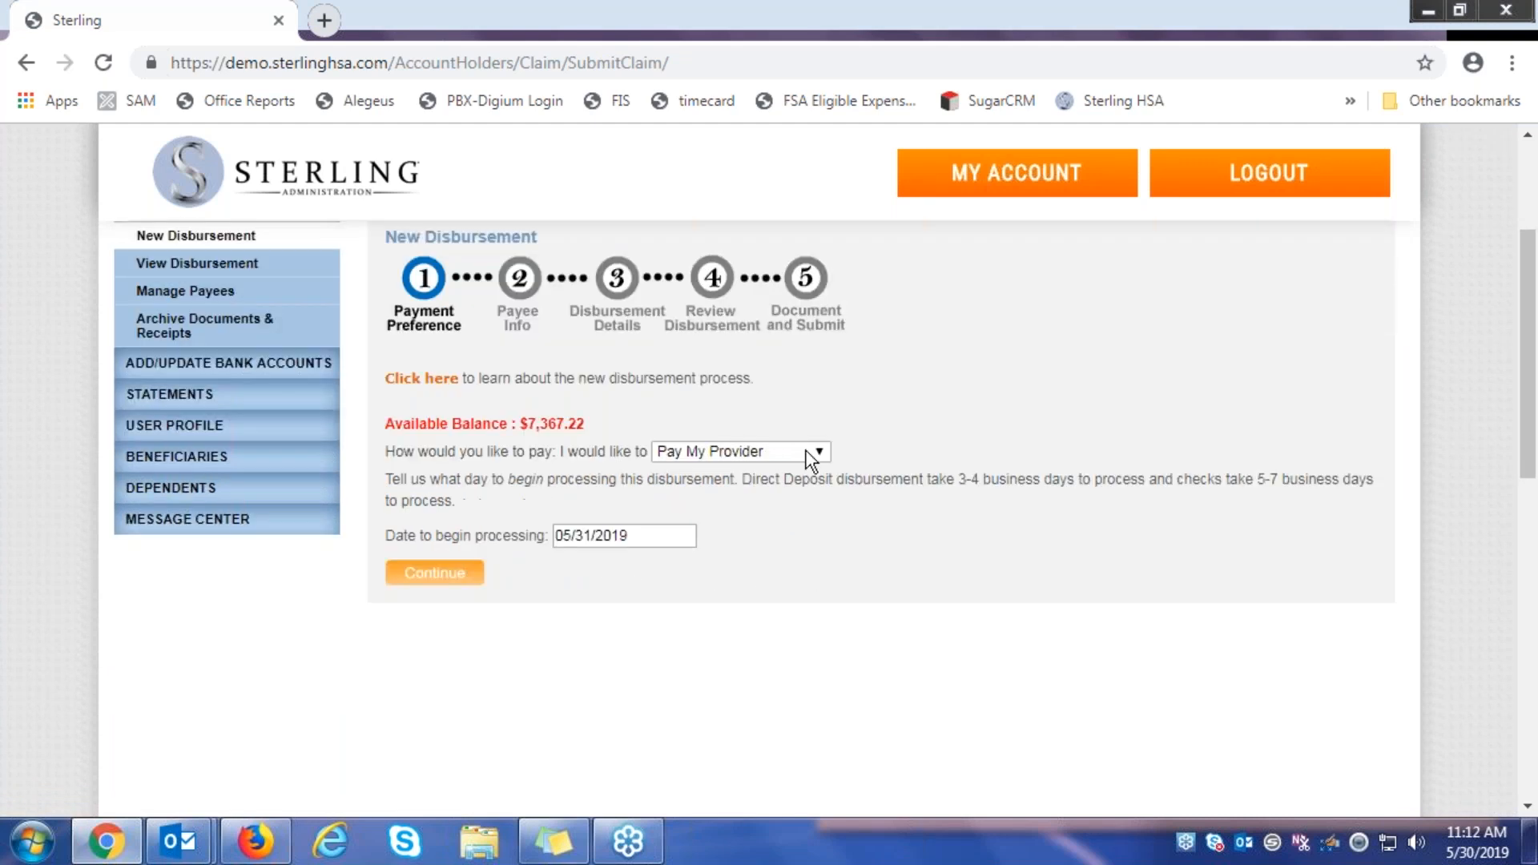
click(818, 454)
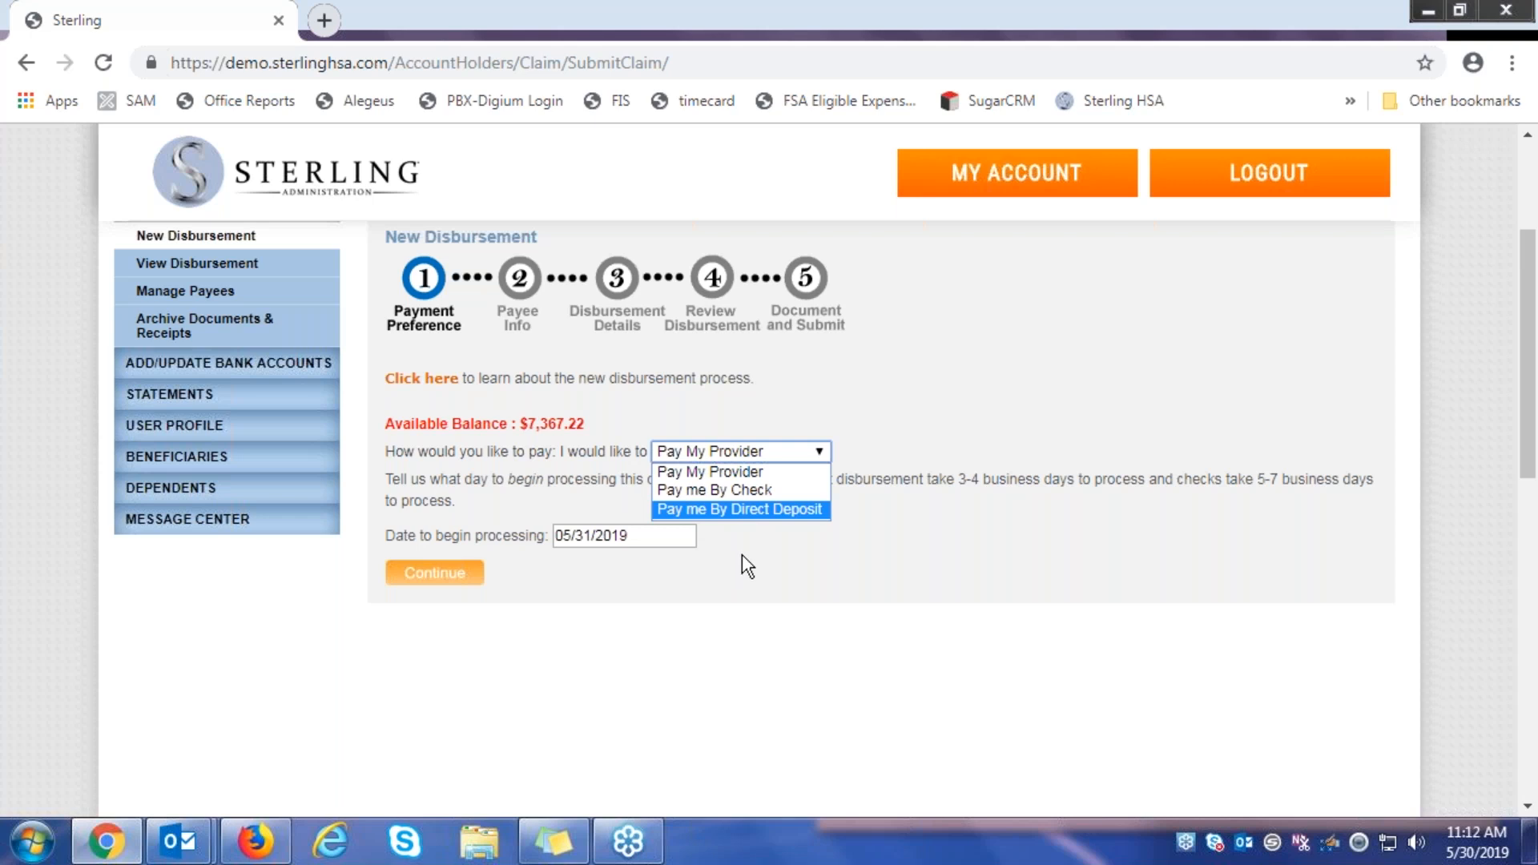
click(804, 512)
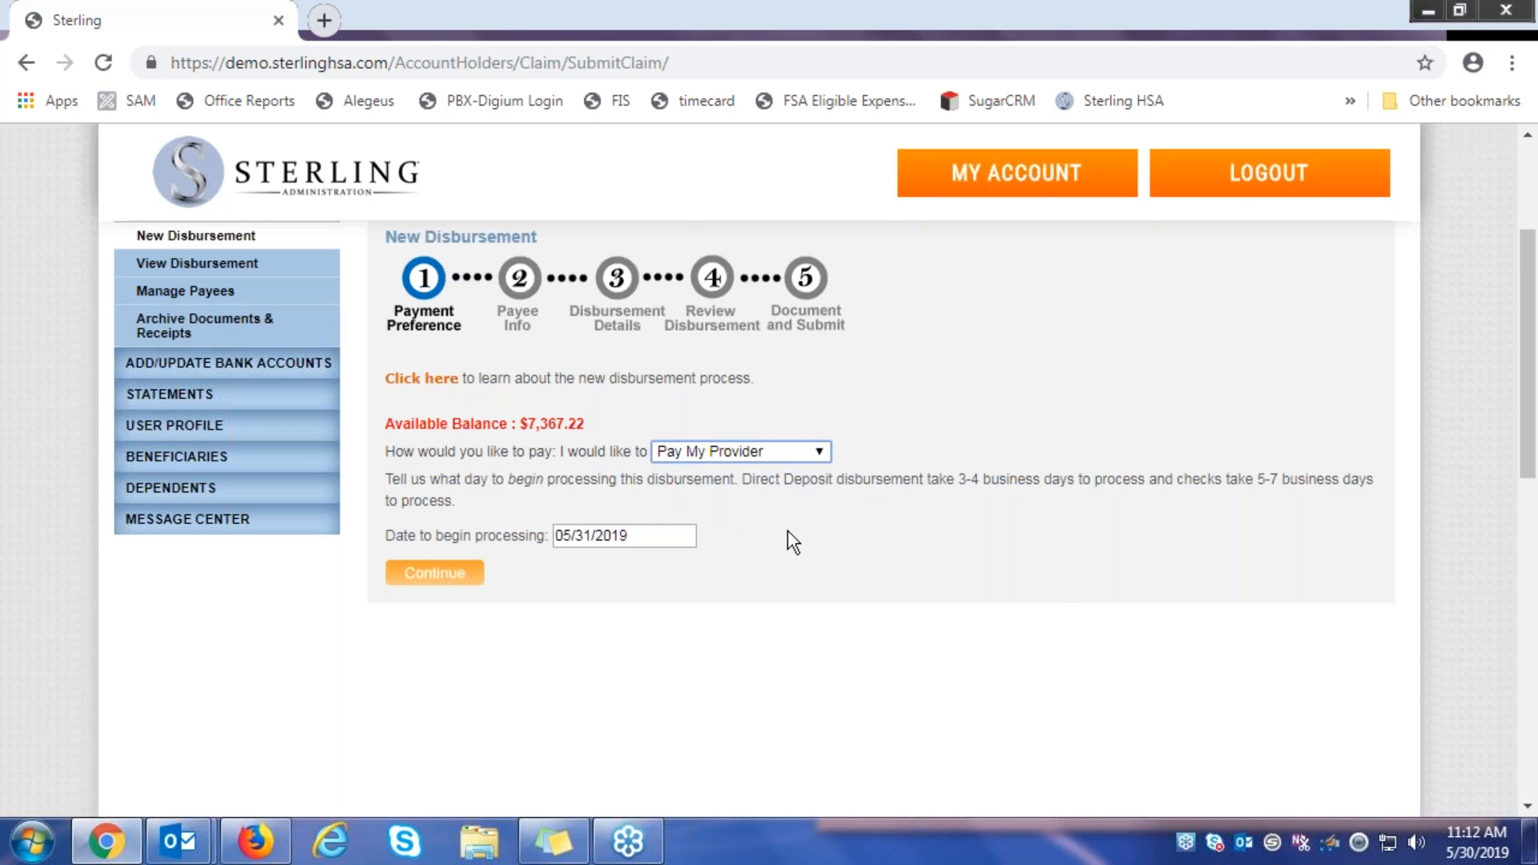
click(435, 573)
click(466, 583)
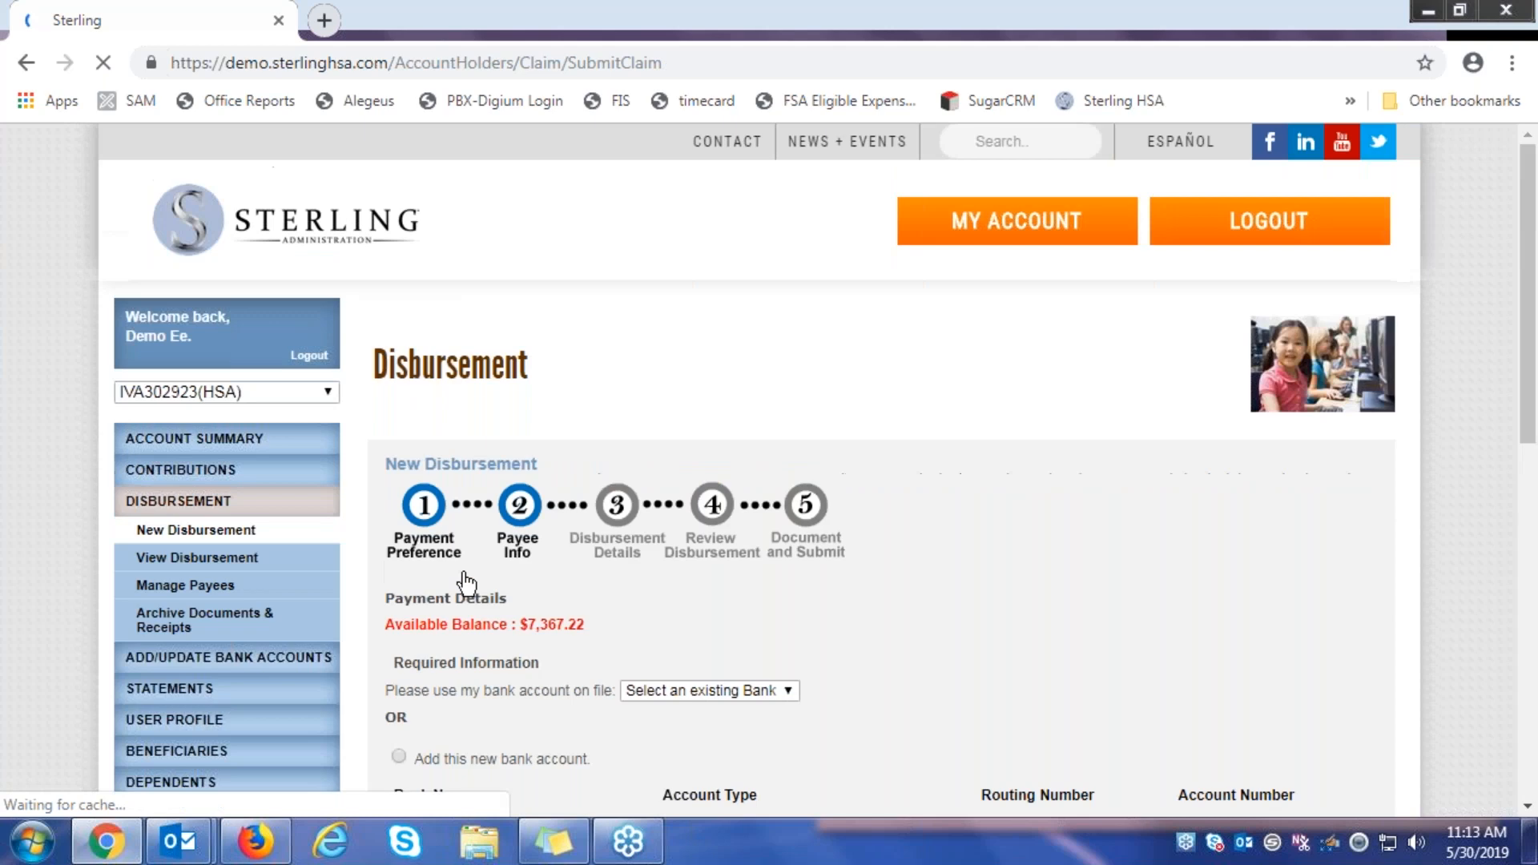
Select the saved bank account on file as payee and continue to Disbursement Details
scroll(715, 507, down, 2)
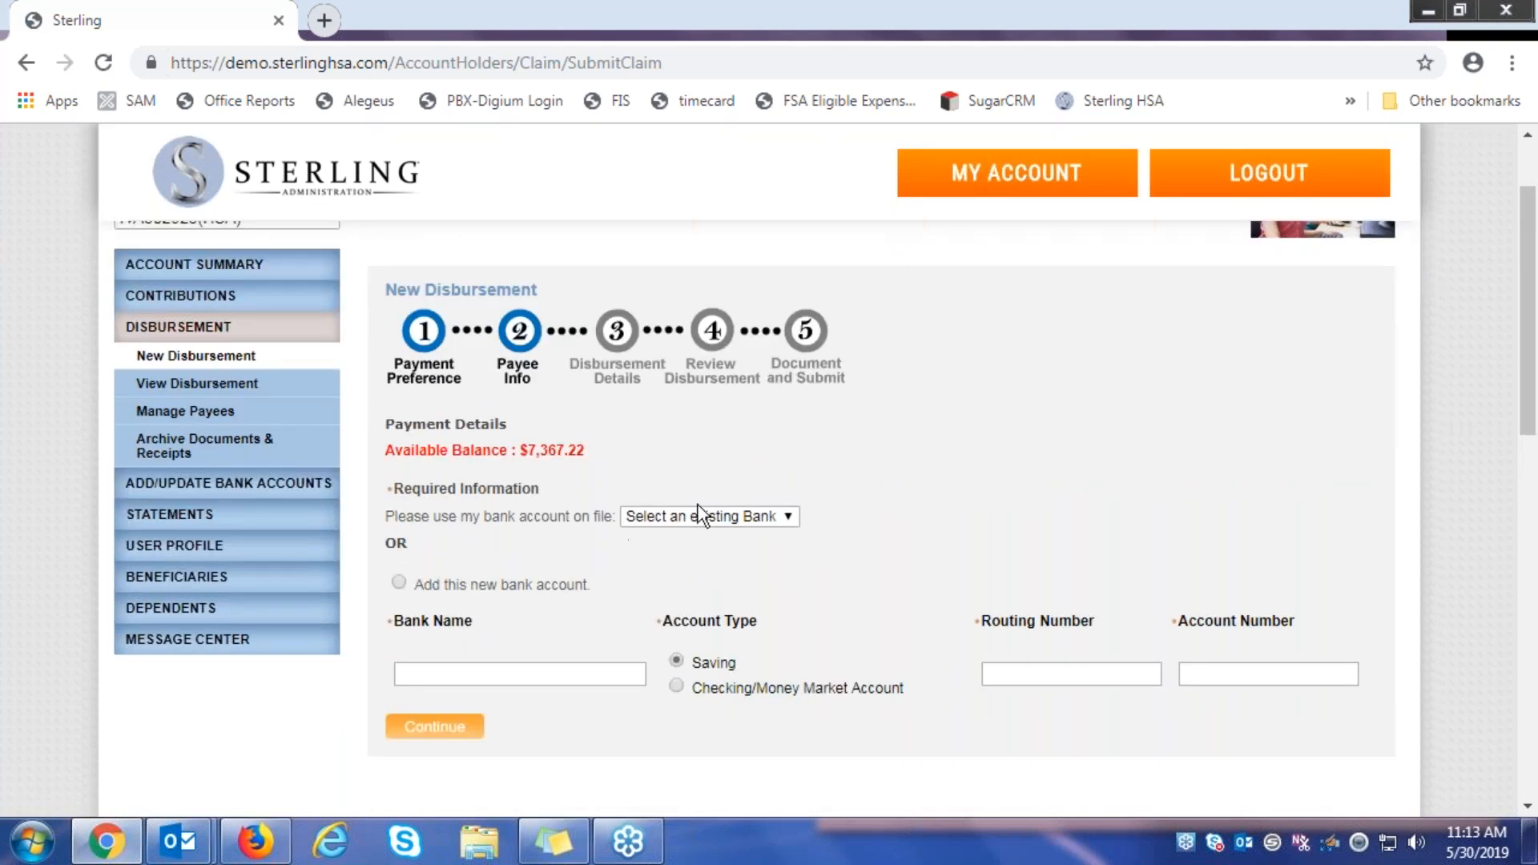
click(787, 519)
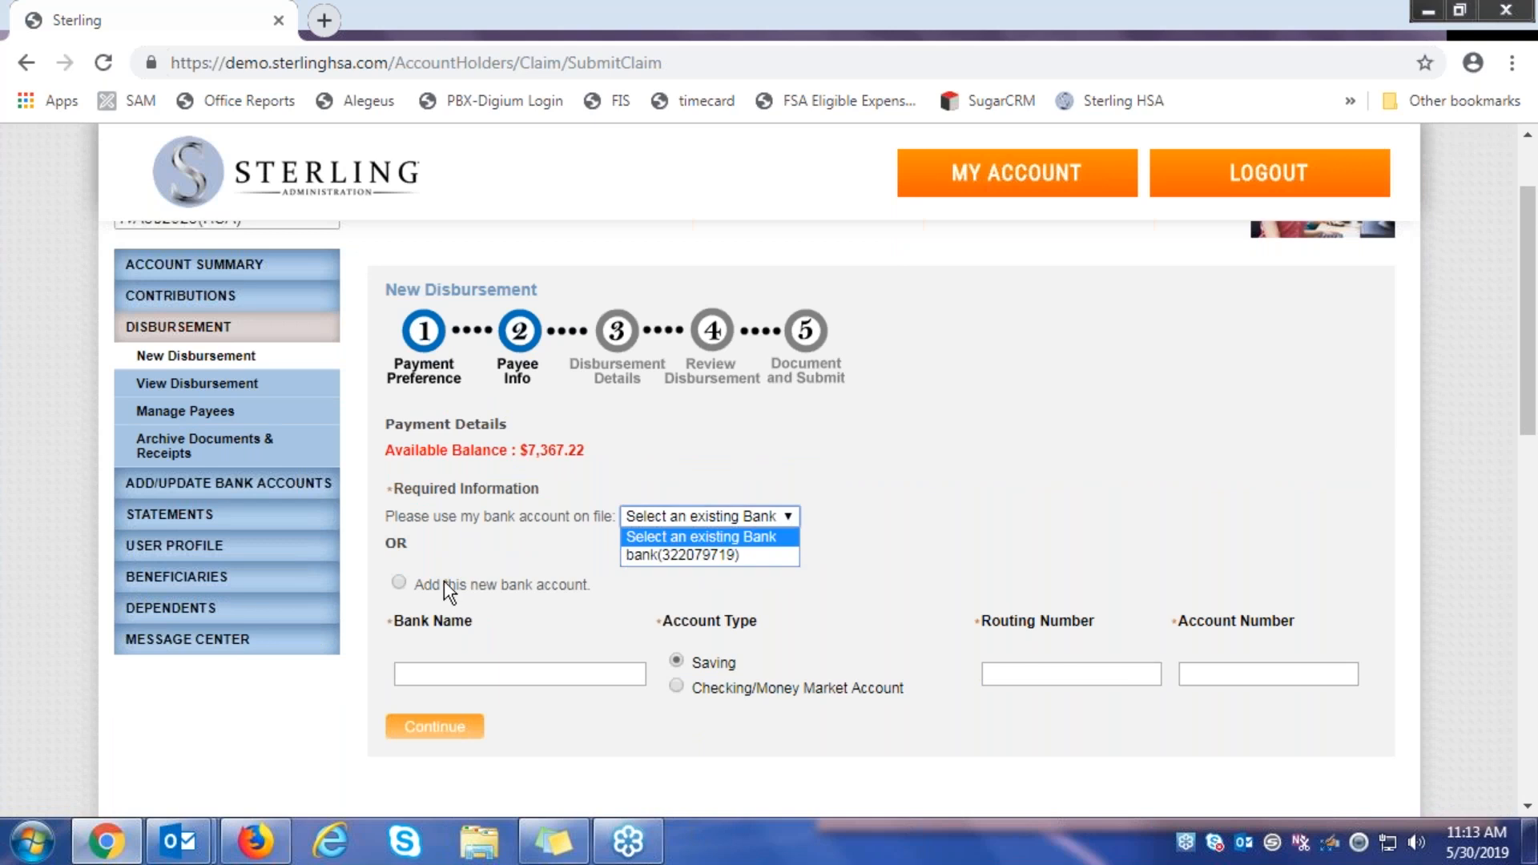
scroll(444, 580, down, 2)
click(399, 462)
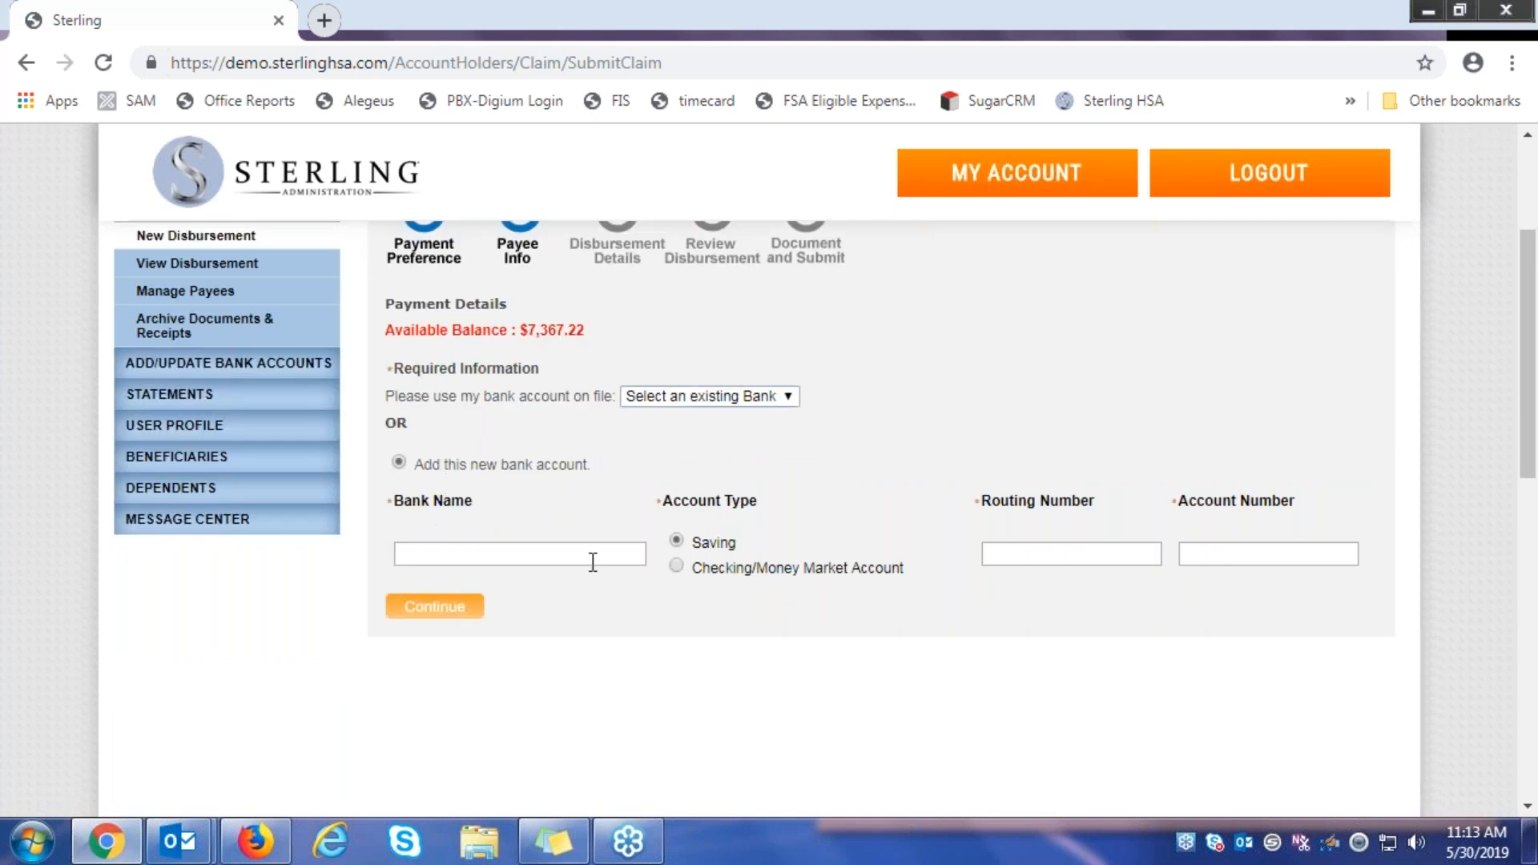
click(729, 396)
click(710, 431)
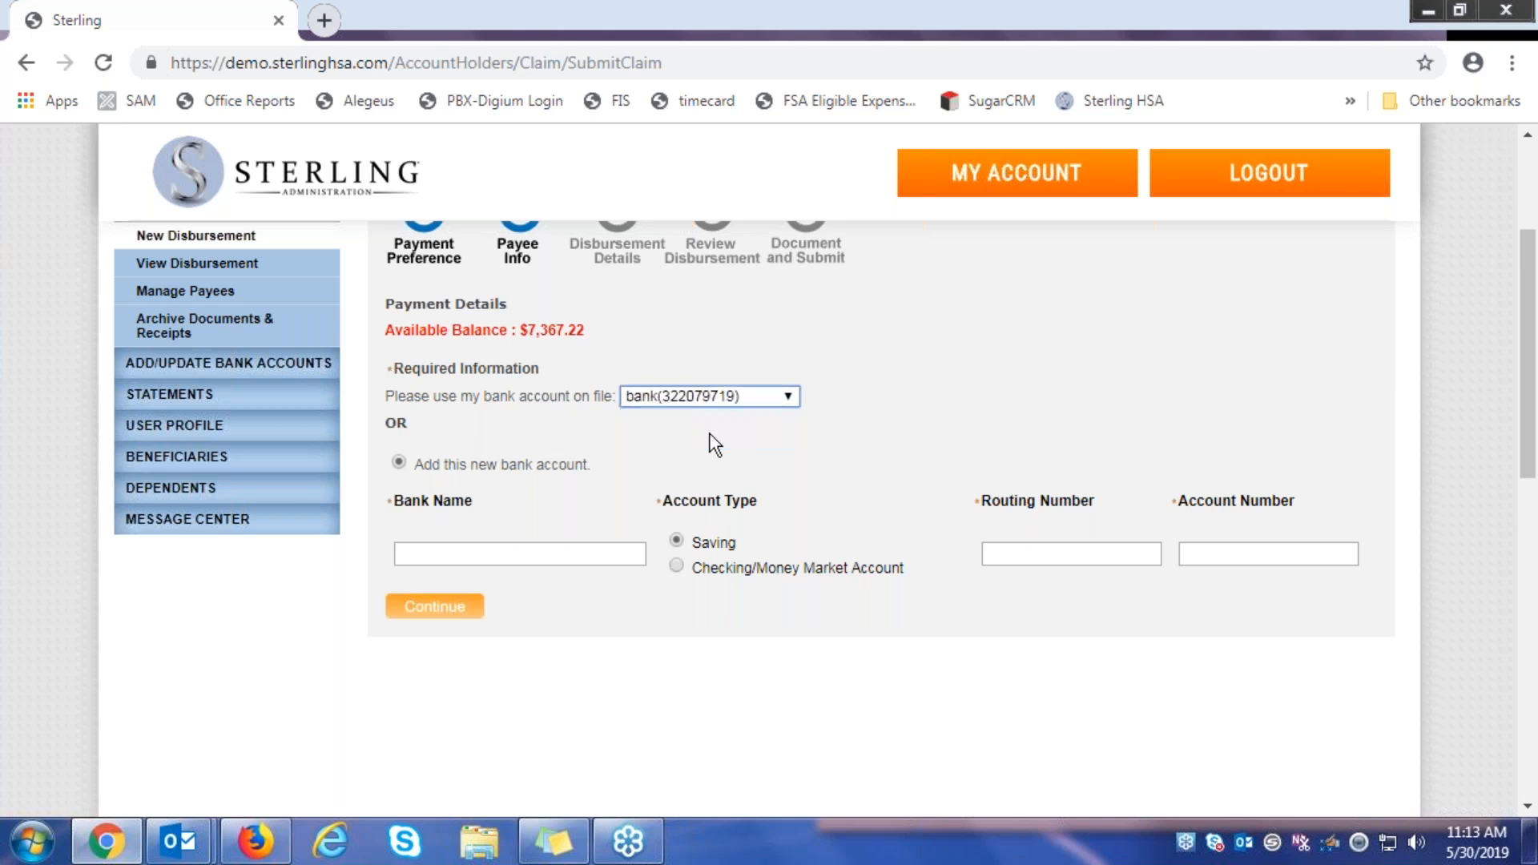
click(429, 611)
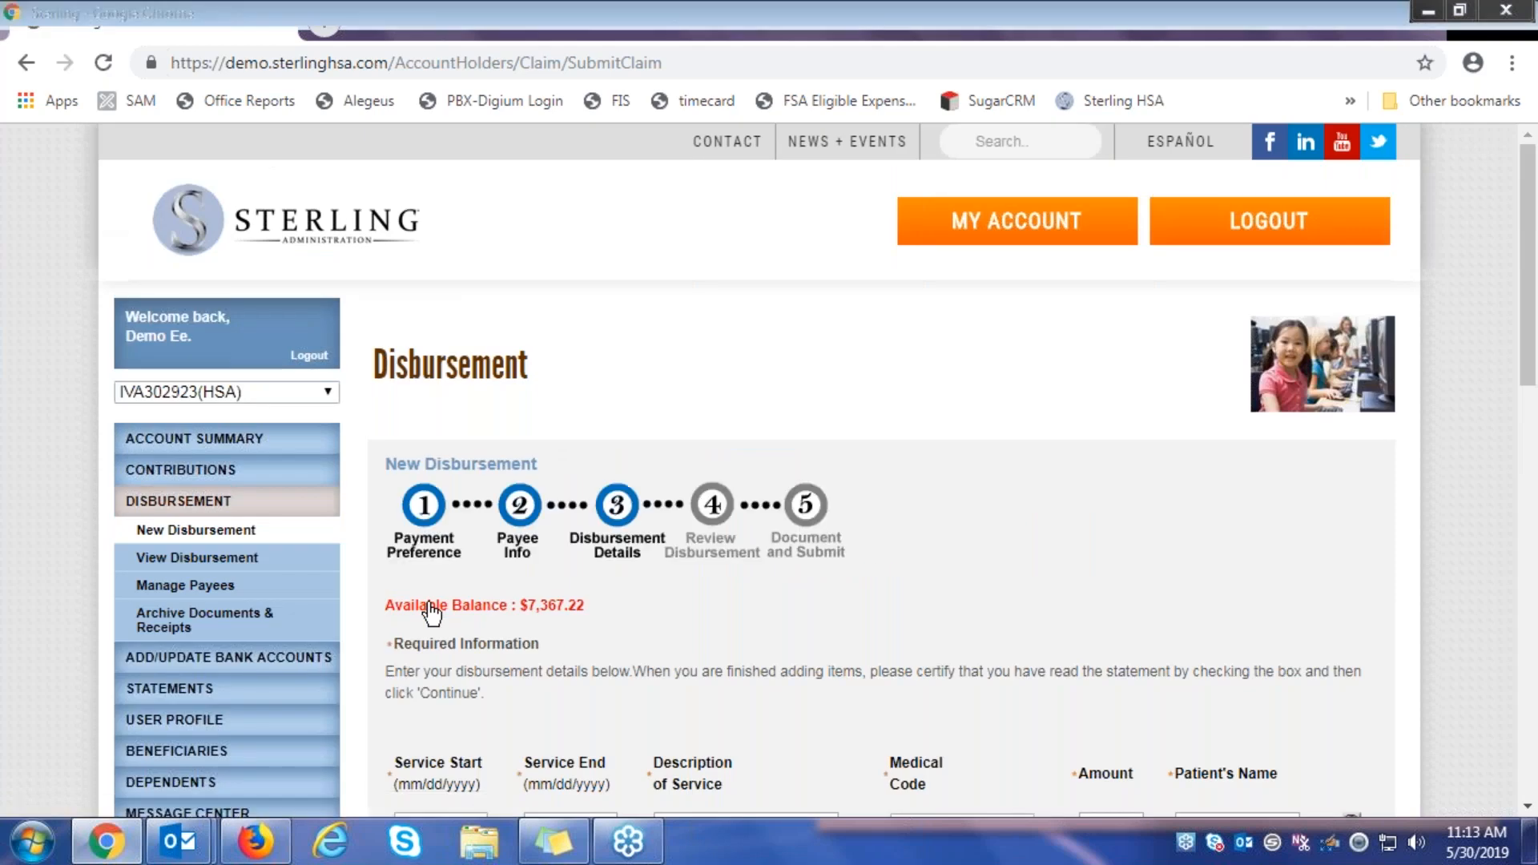
Set the first line's service start and end dates to 05/28/2019 and describe it as 'office visit'
scroll(432, 613, down, 2)
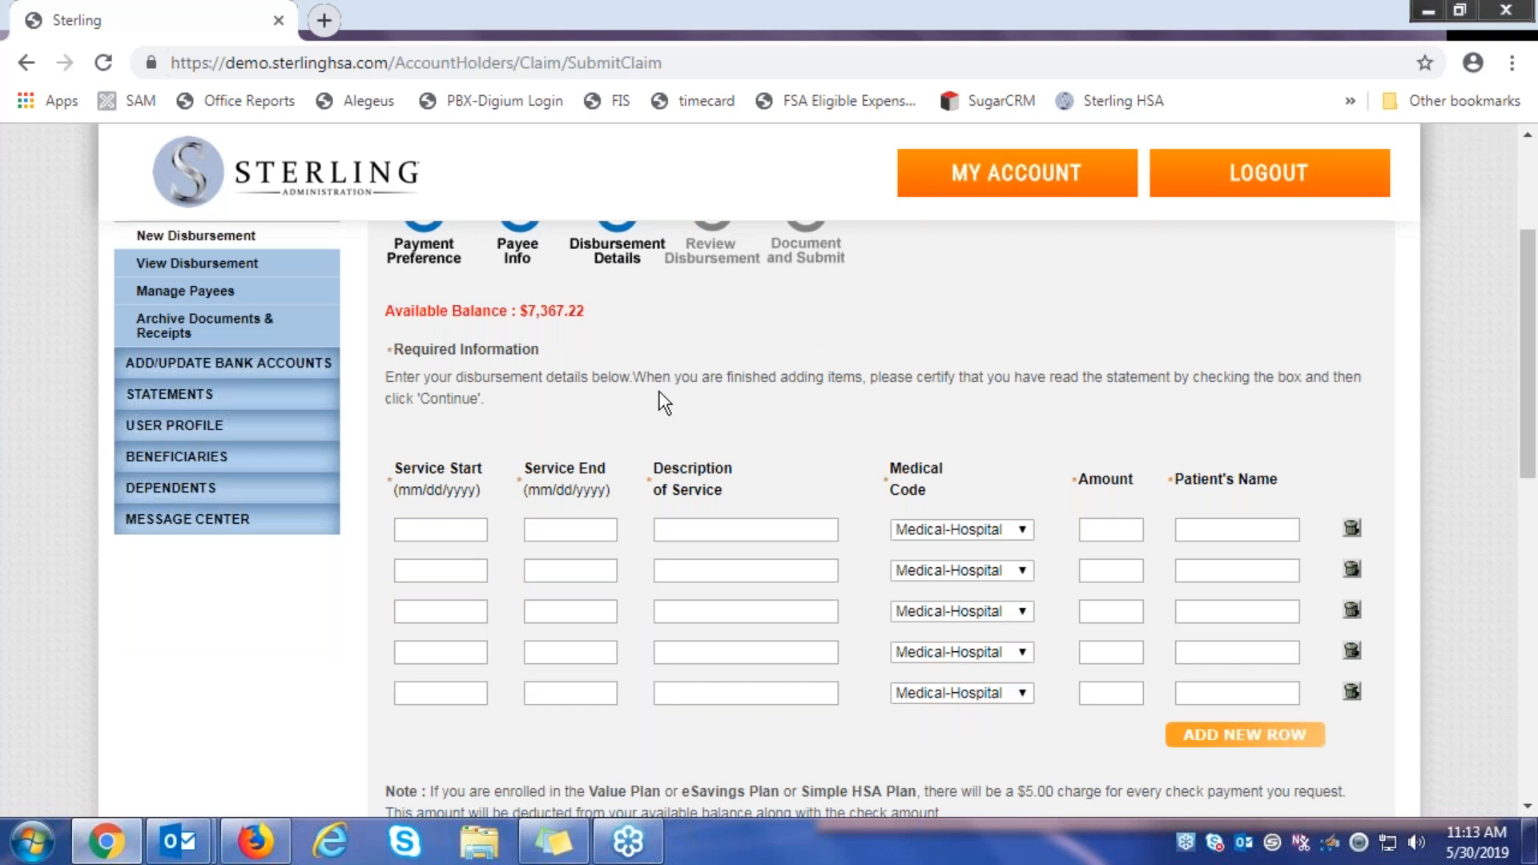
click(425, 529)
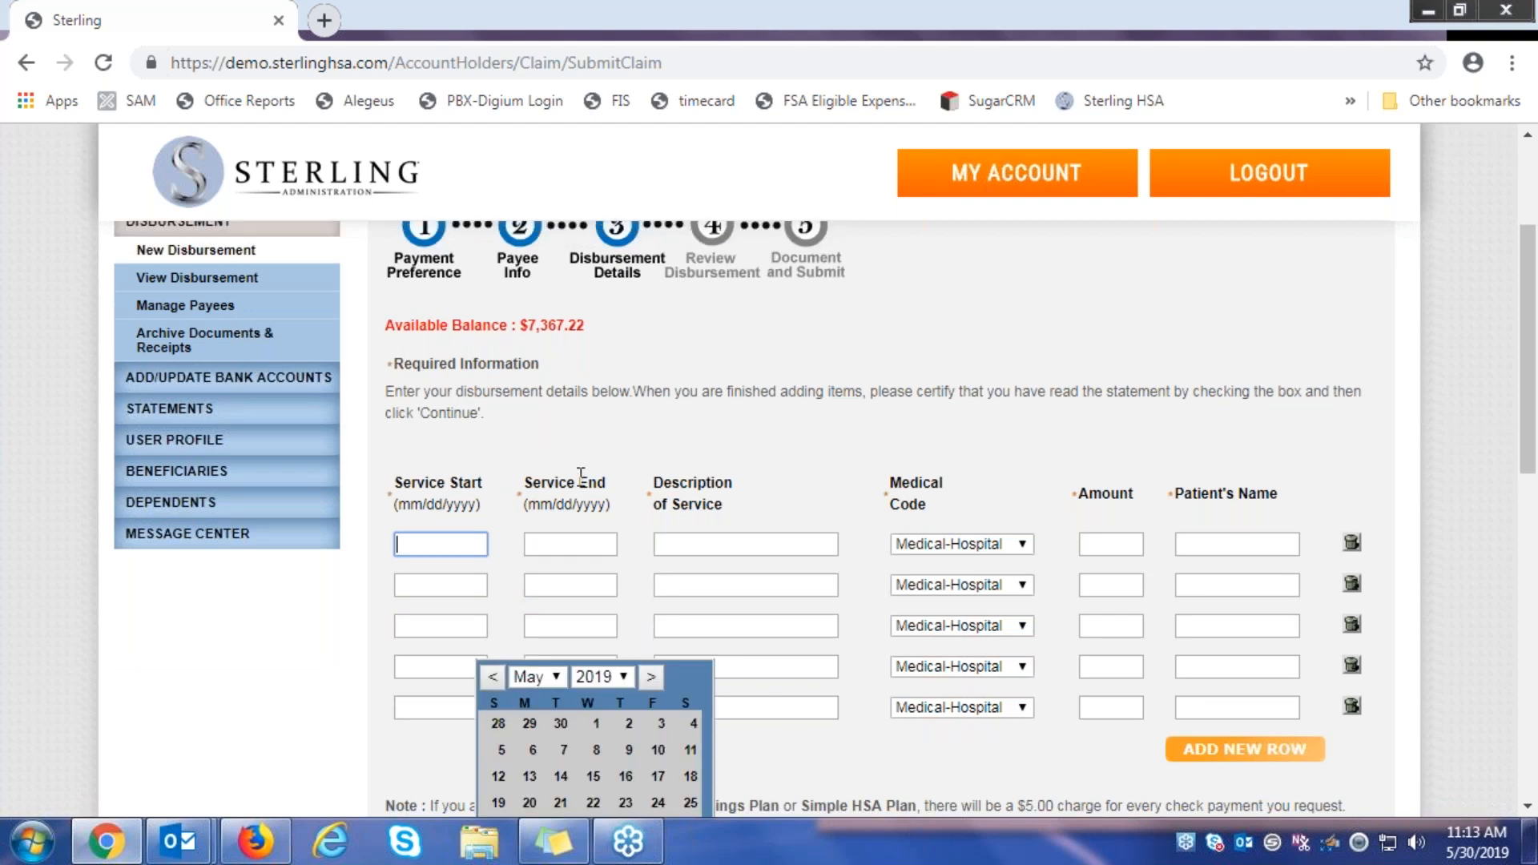
scroll(577, 472, down, 2)
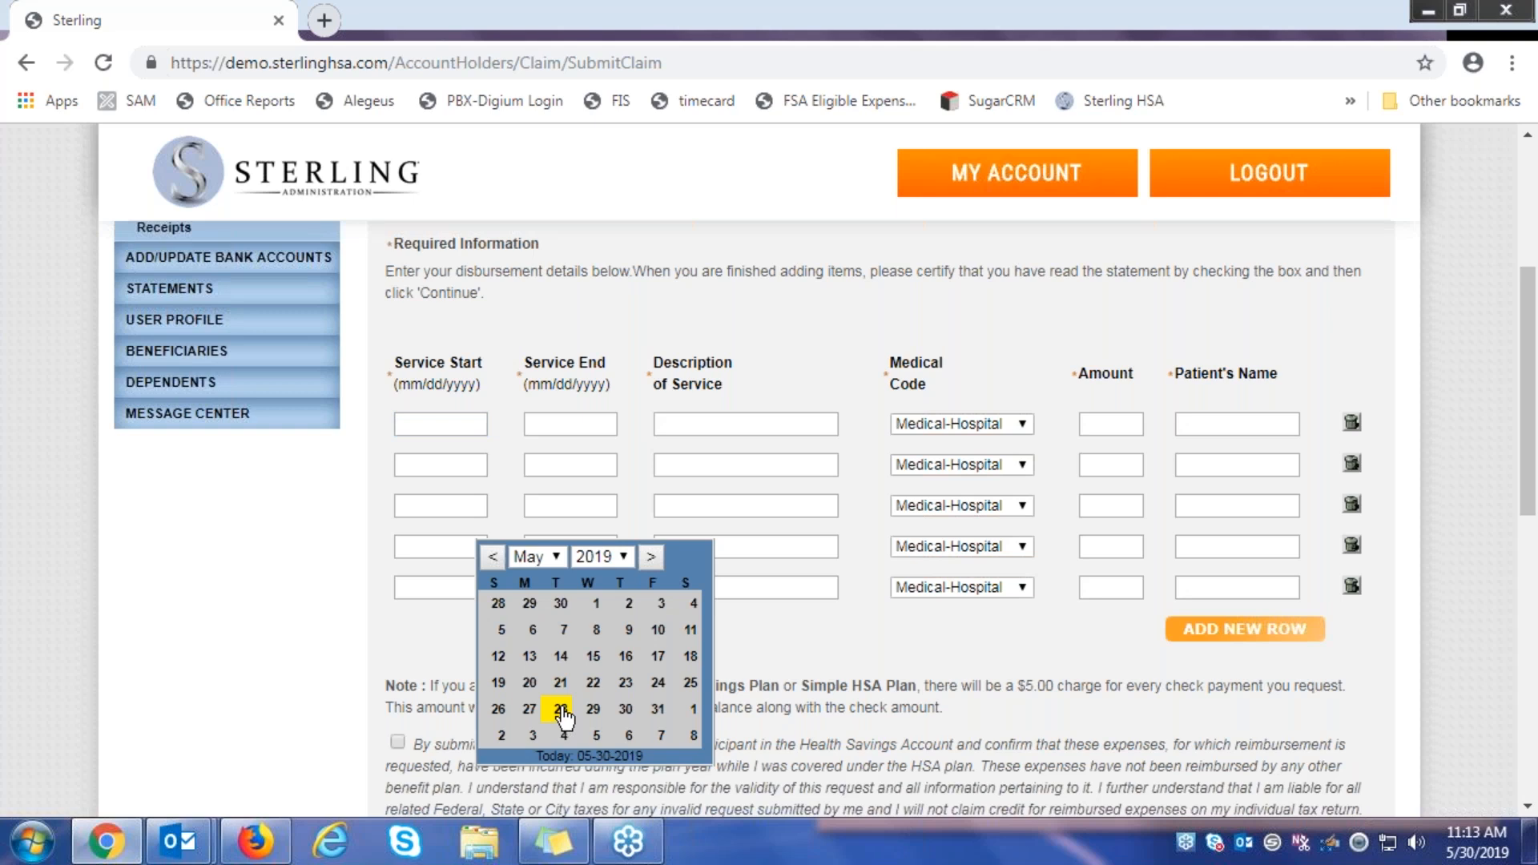
click(561, 710)
click(572, 427)
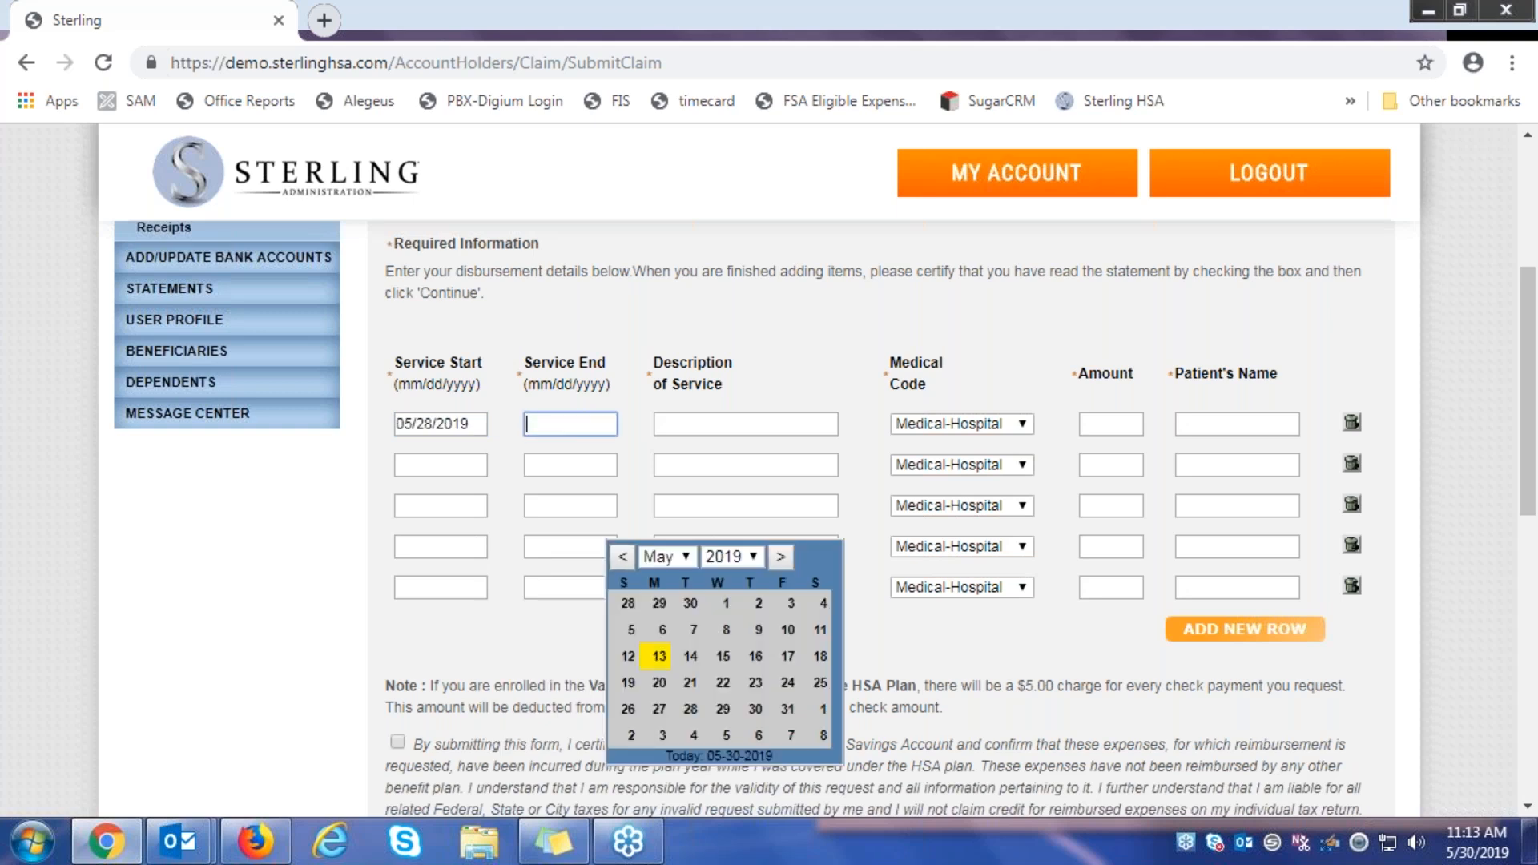
click(691, 710)
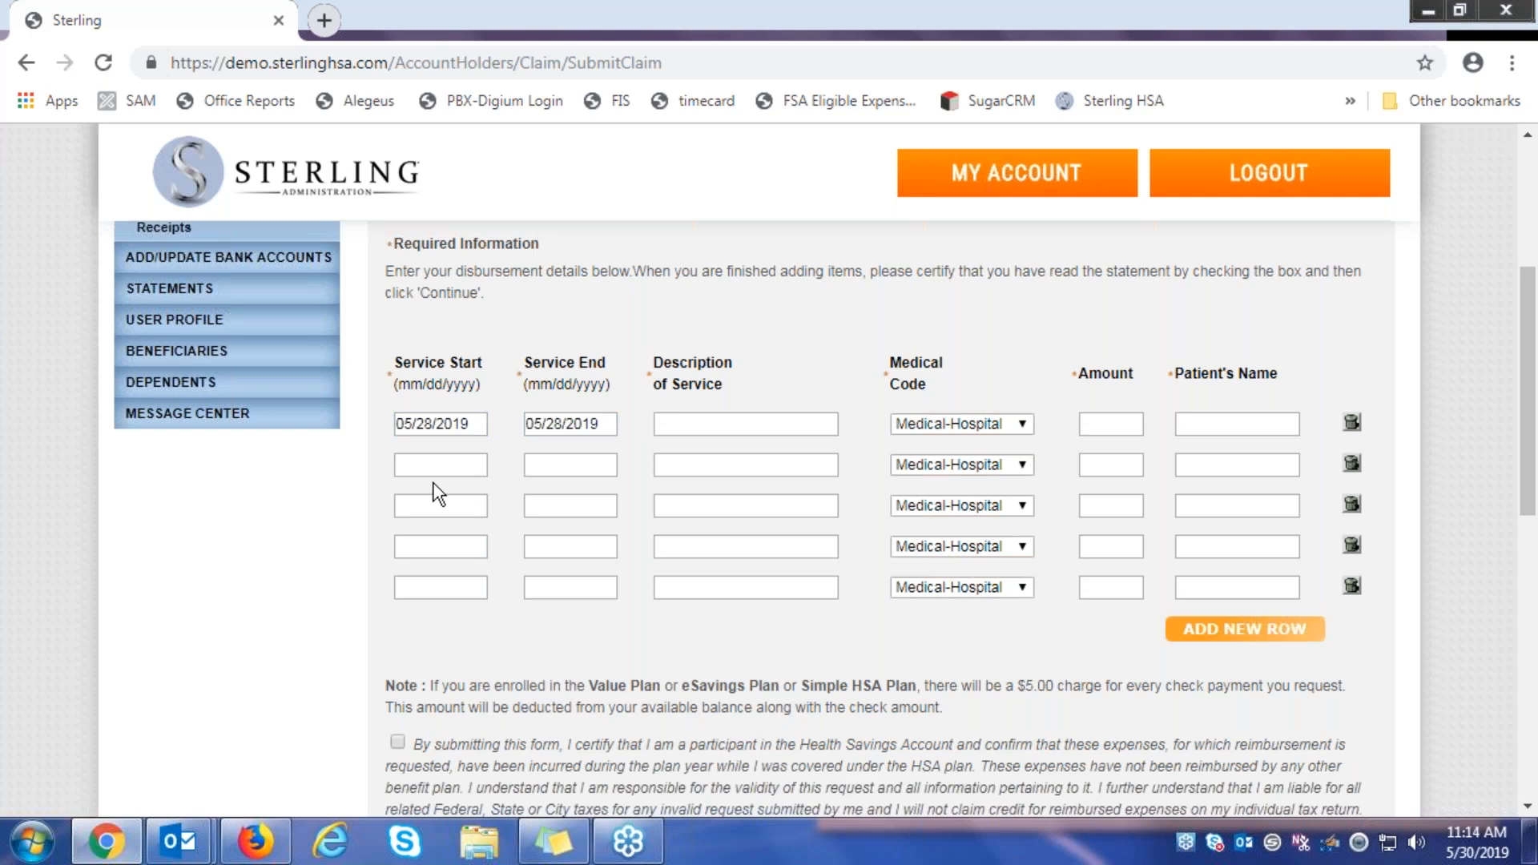
click(699, 427)
text(office)
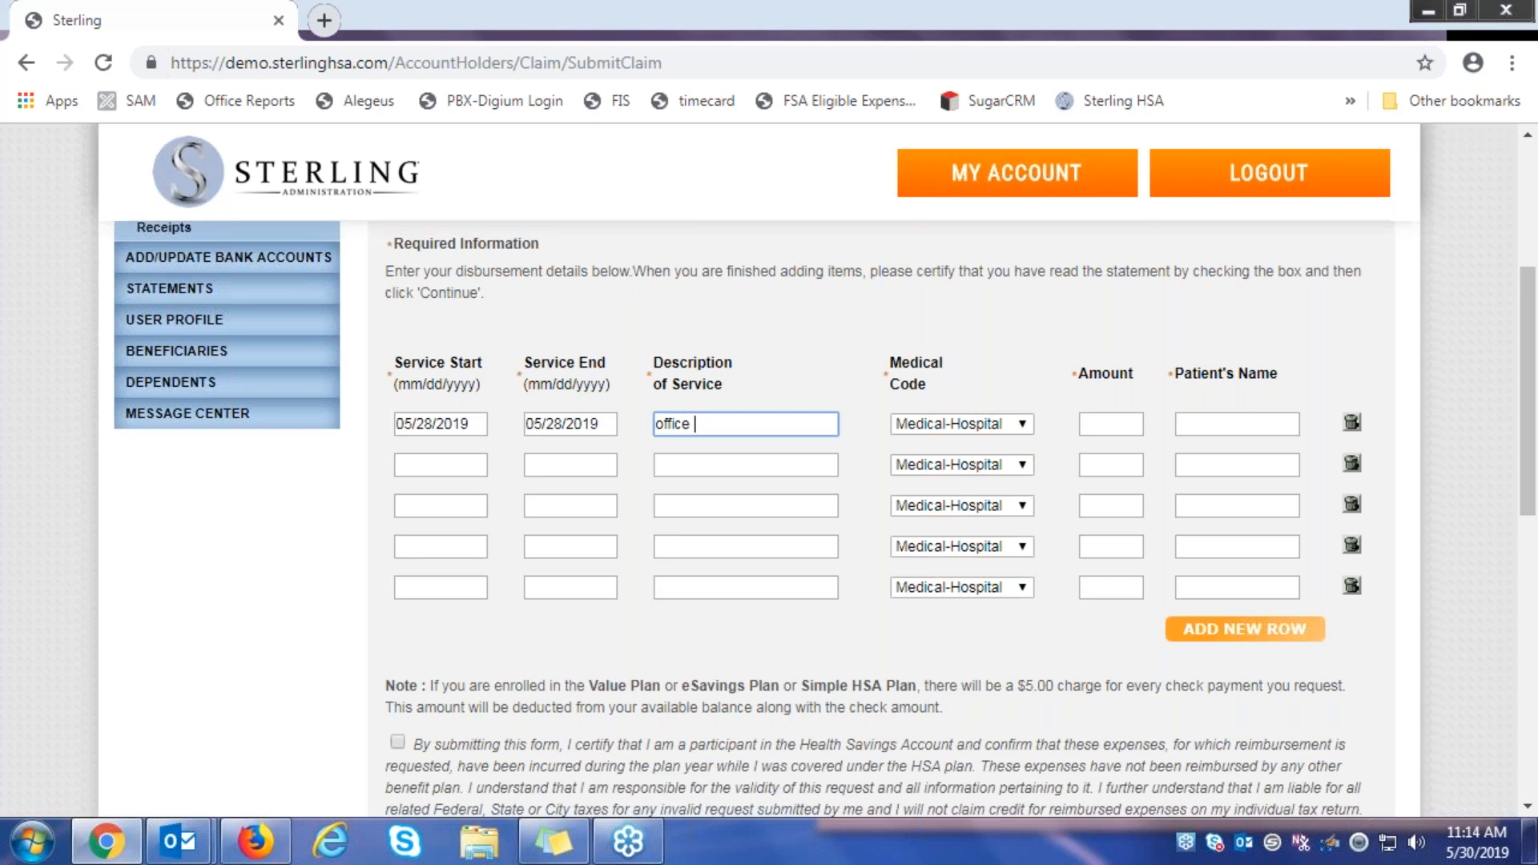
text( visit)
Fill the first claim line with Medical-Clinic/outpatient code, amount 200 and the patient's name
click(992, 423)
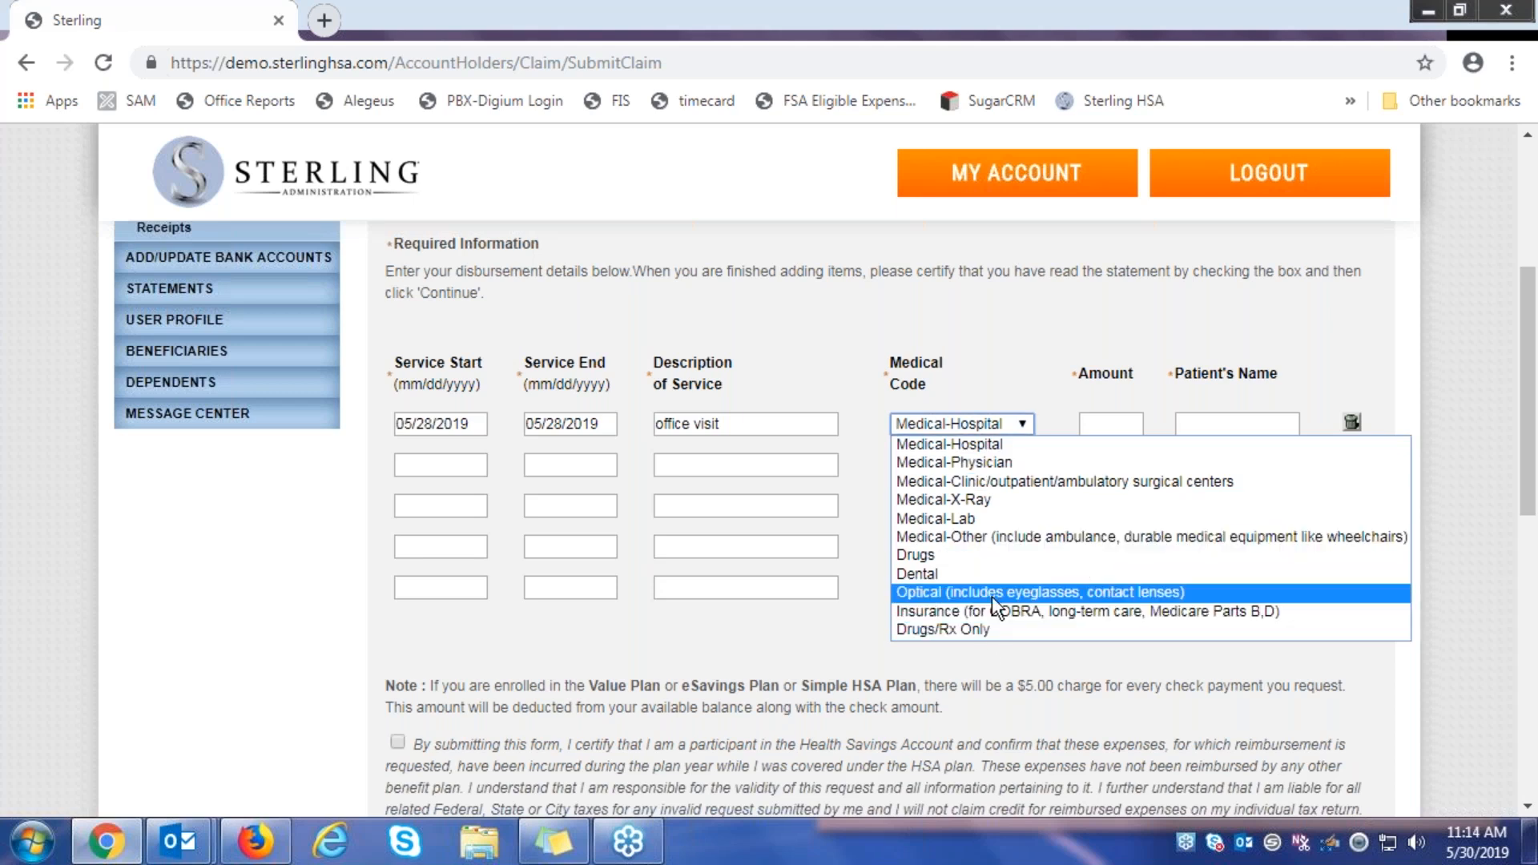
click(1006, 483)
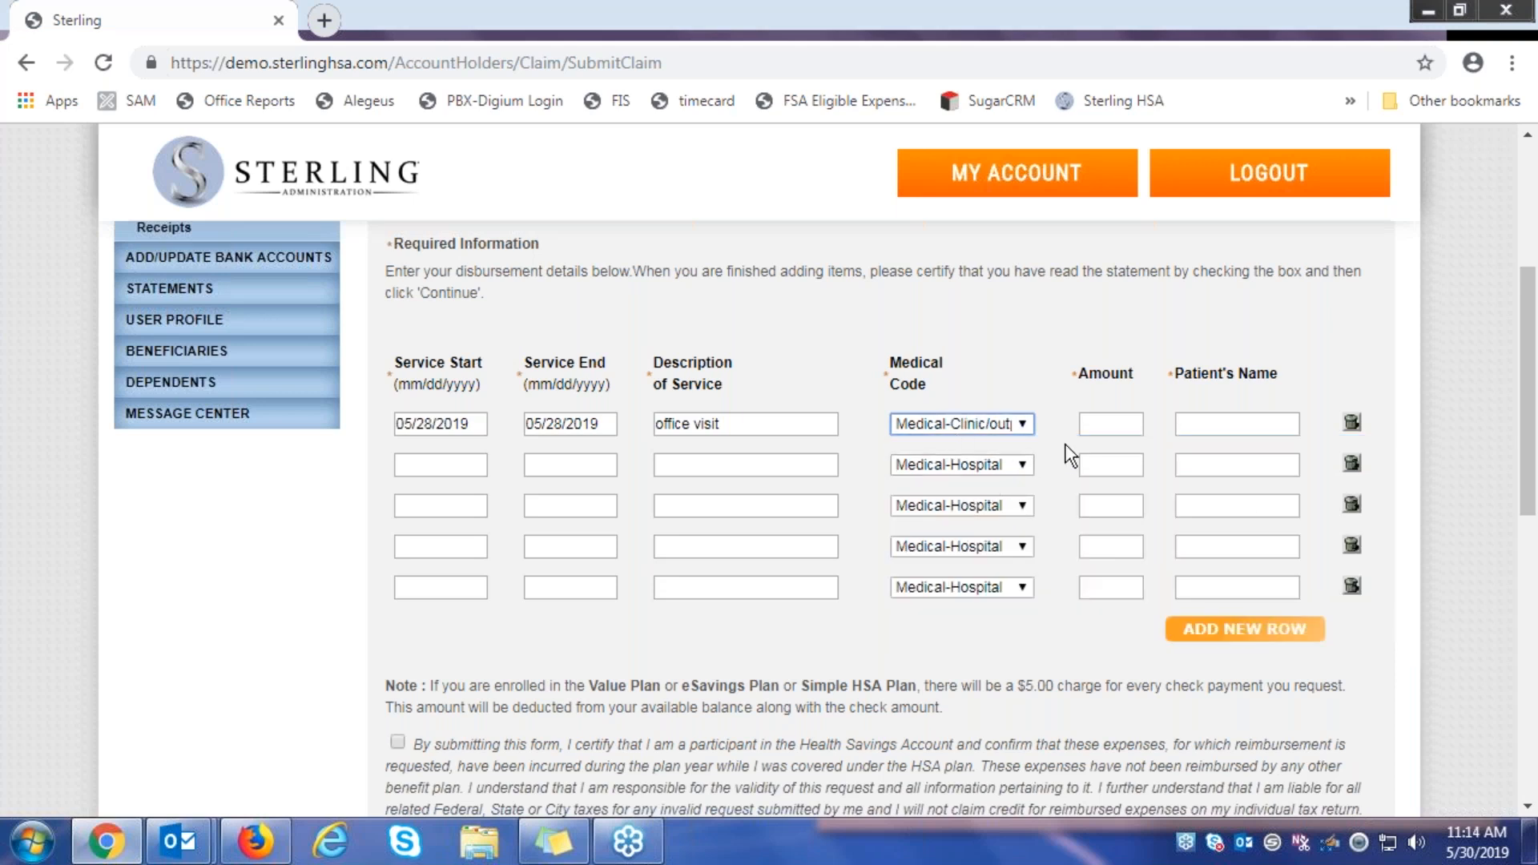
click(1092, 426)
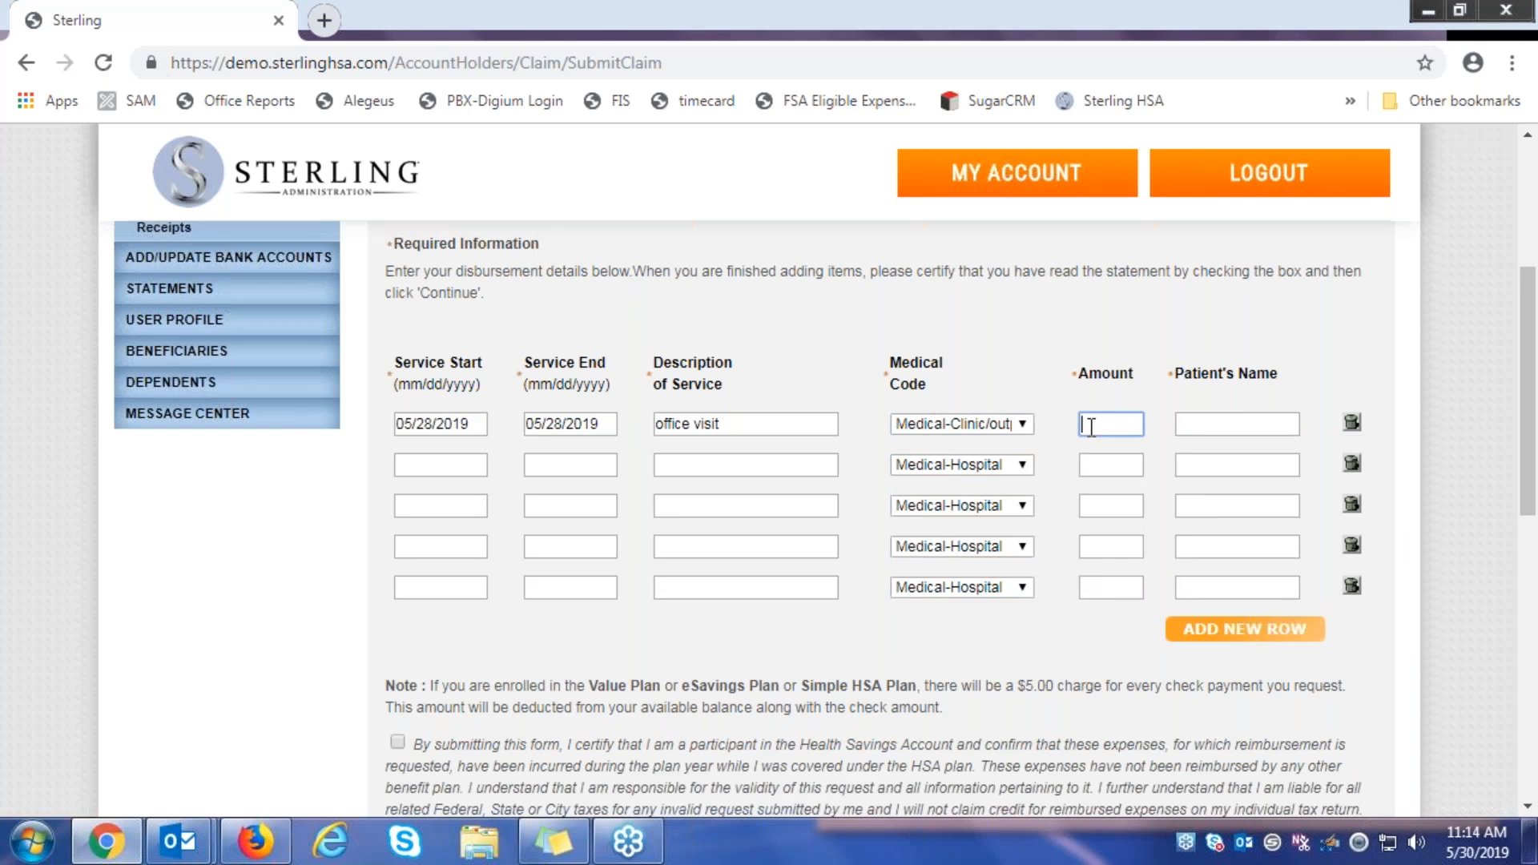
text(200)
click(1191, 425)
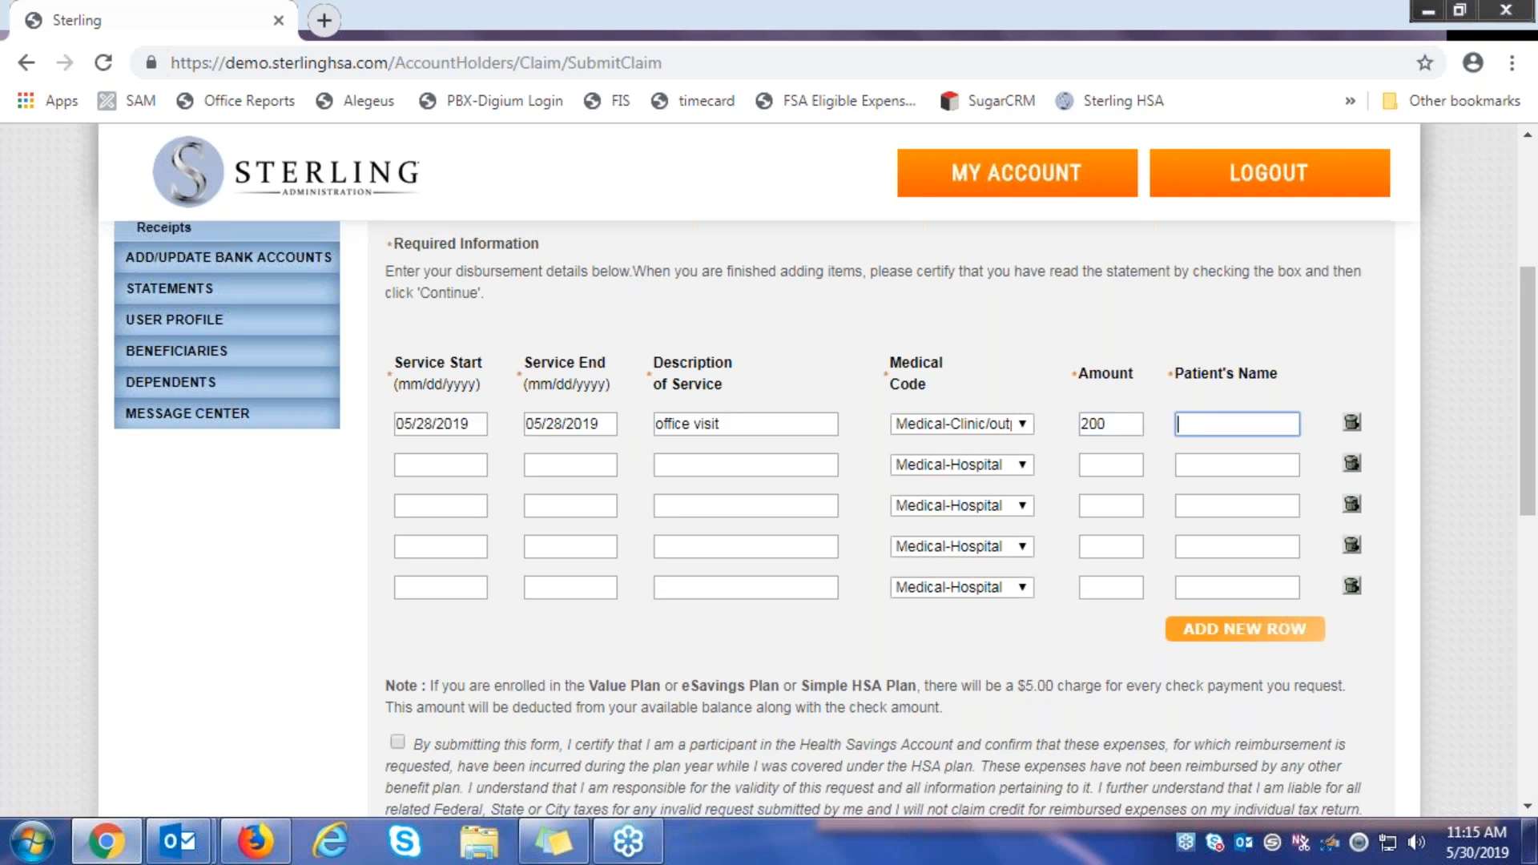
text(Name)
Certify the reimbursement statement and continue to the disbursement review
scroll(721, 473, down, 2)
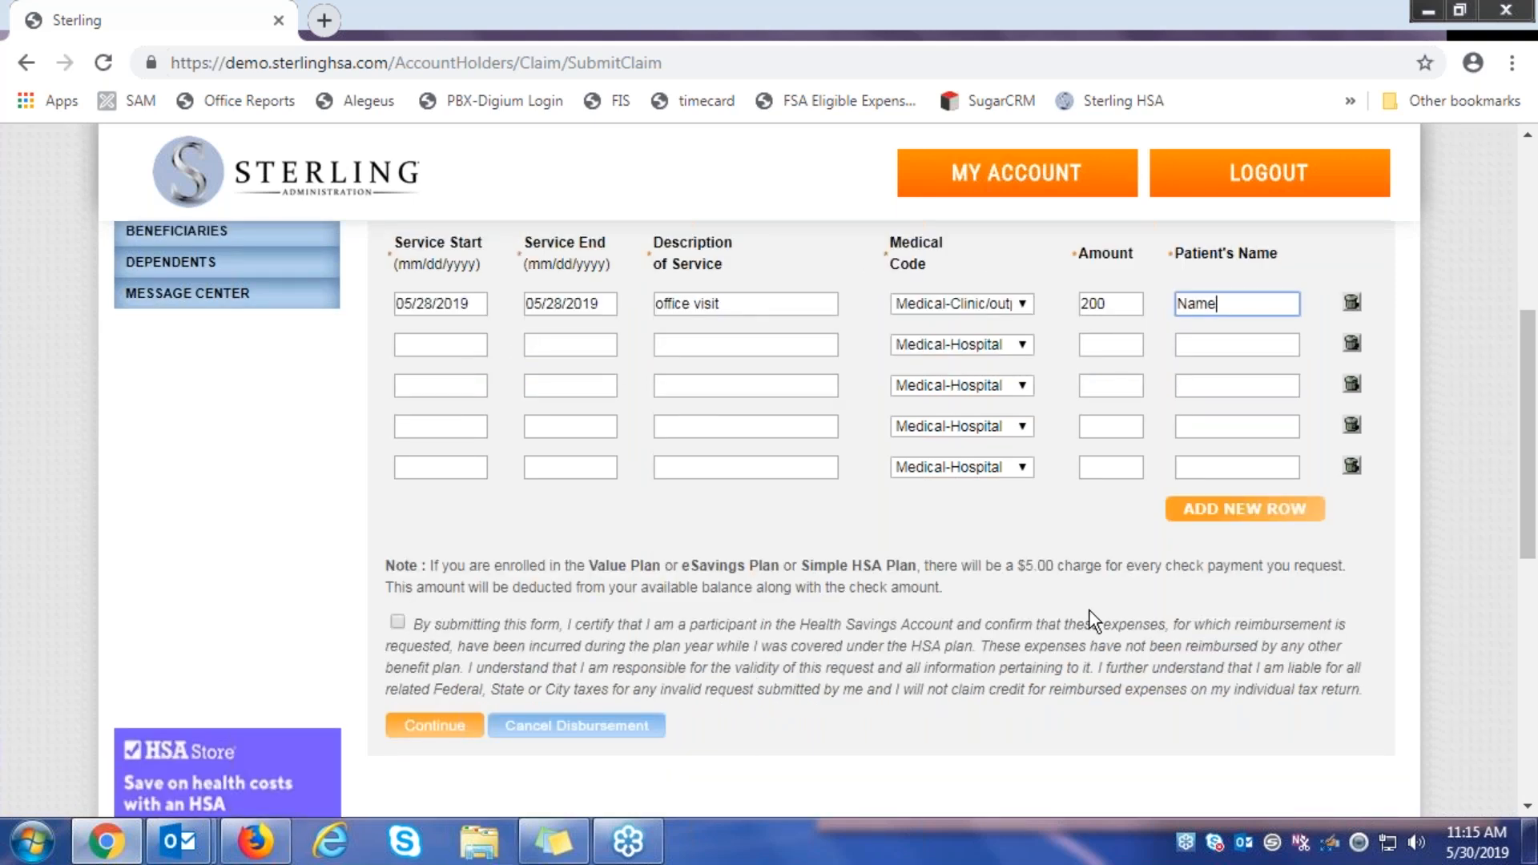
click(397, 621)
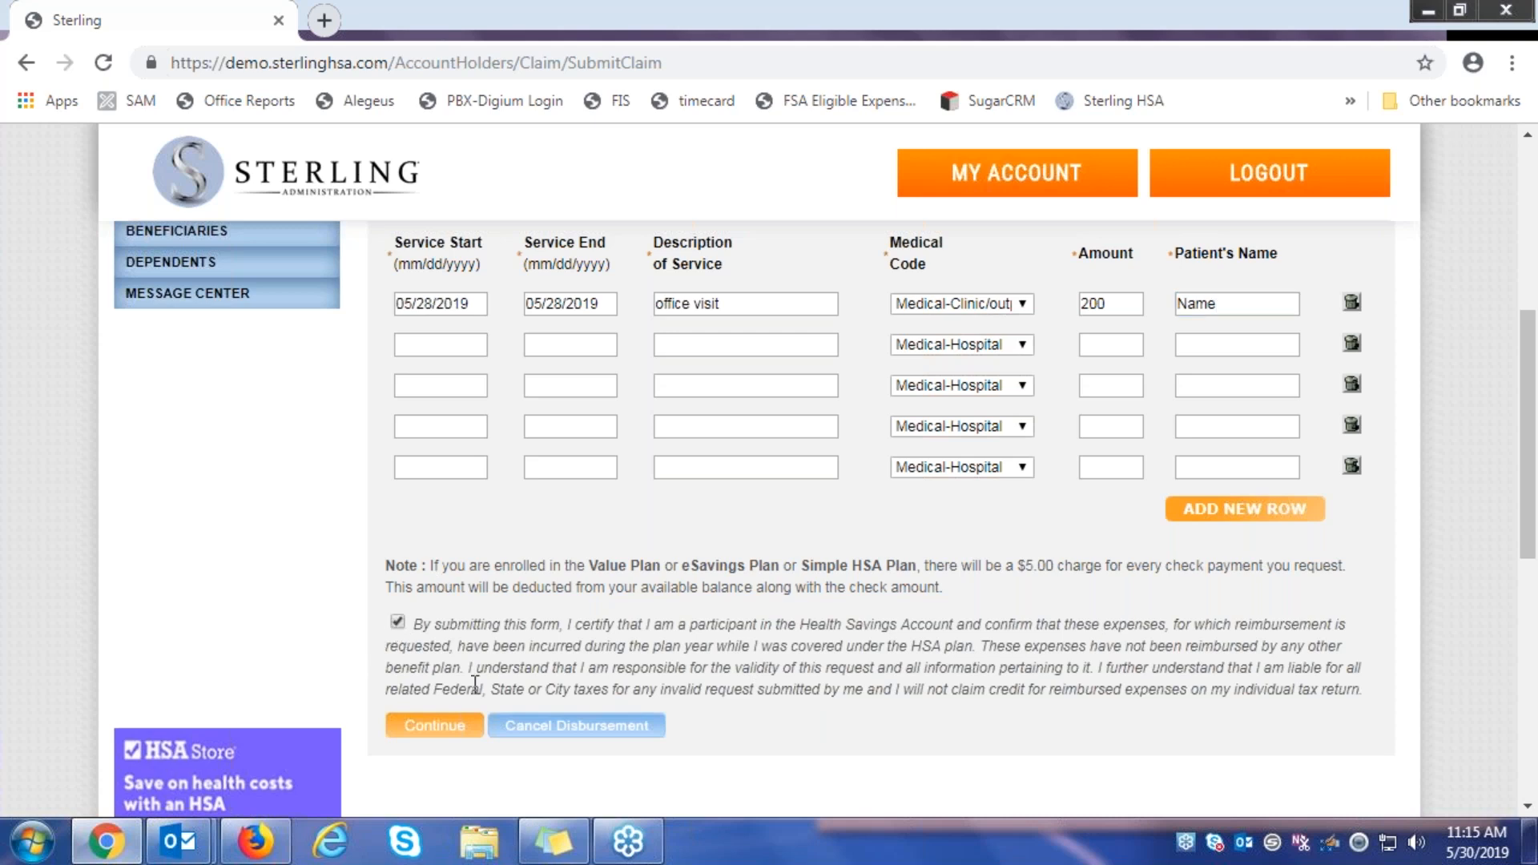
click(434, 724)
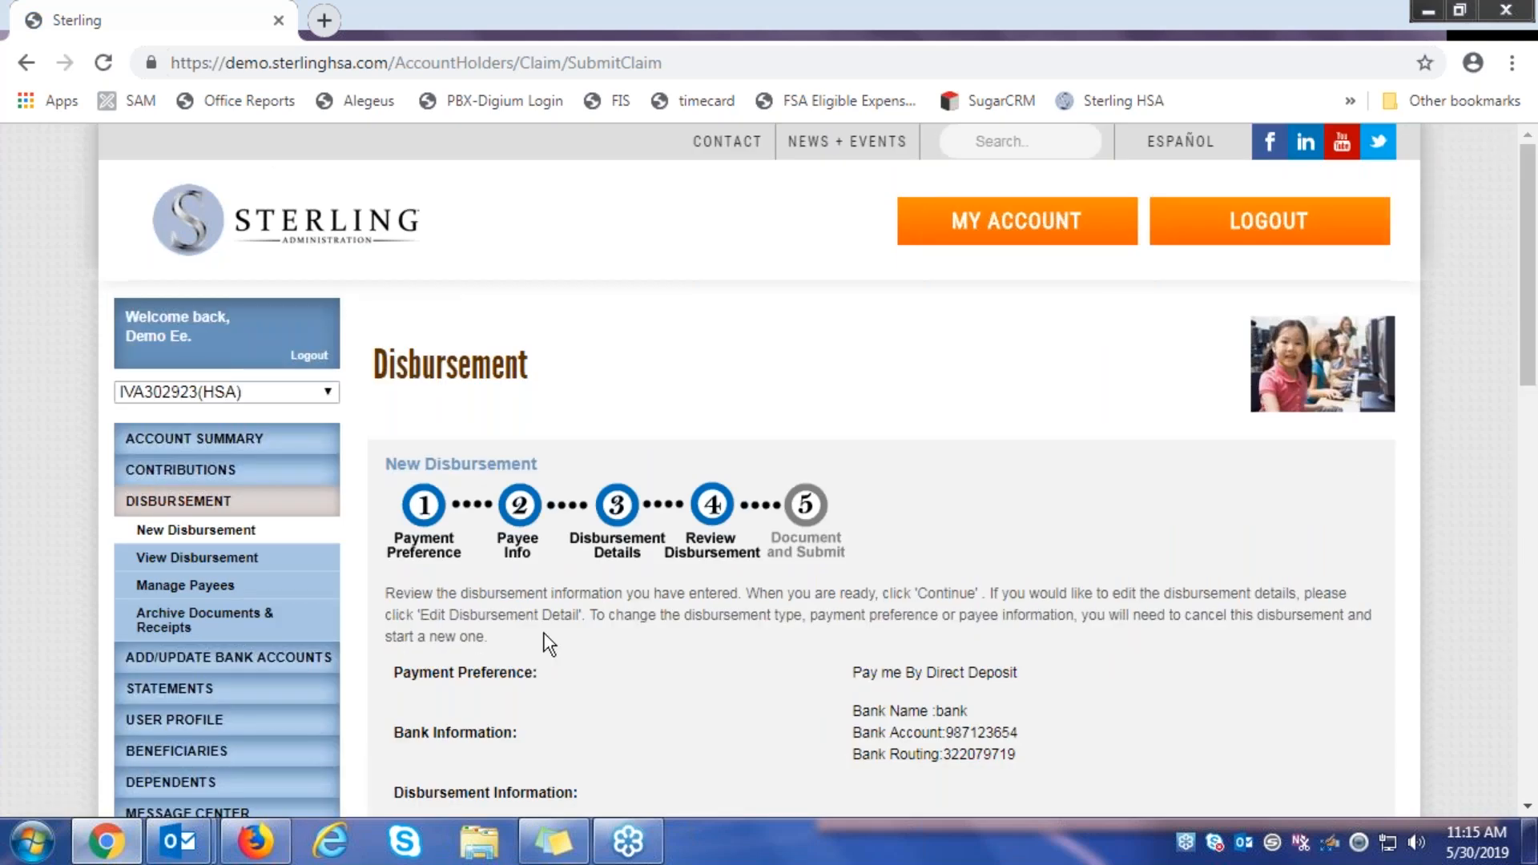
Review the $200.00 office visit disbursement summary and accept it to reach Document and Submit
scroll(550, 643, down, 2)
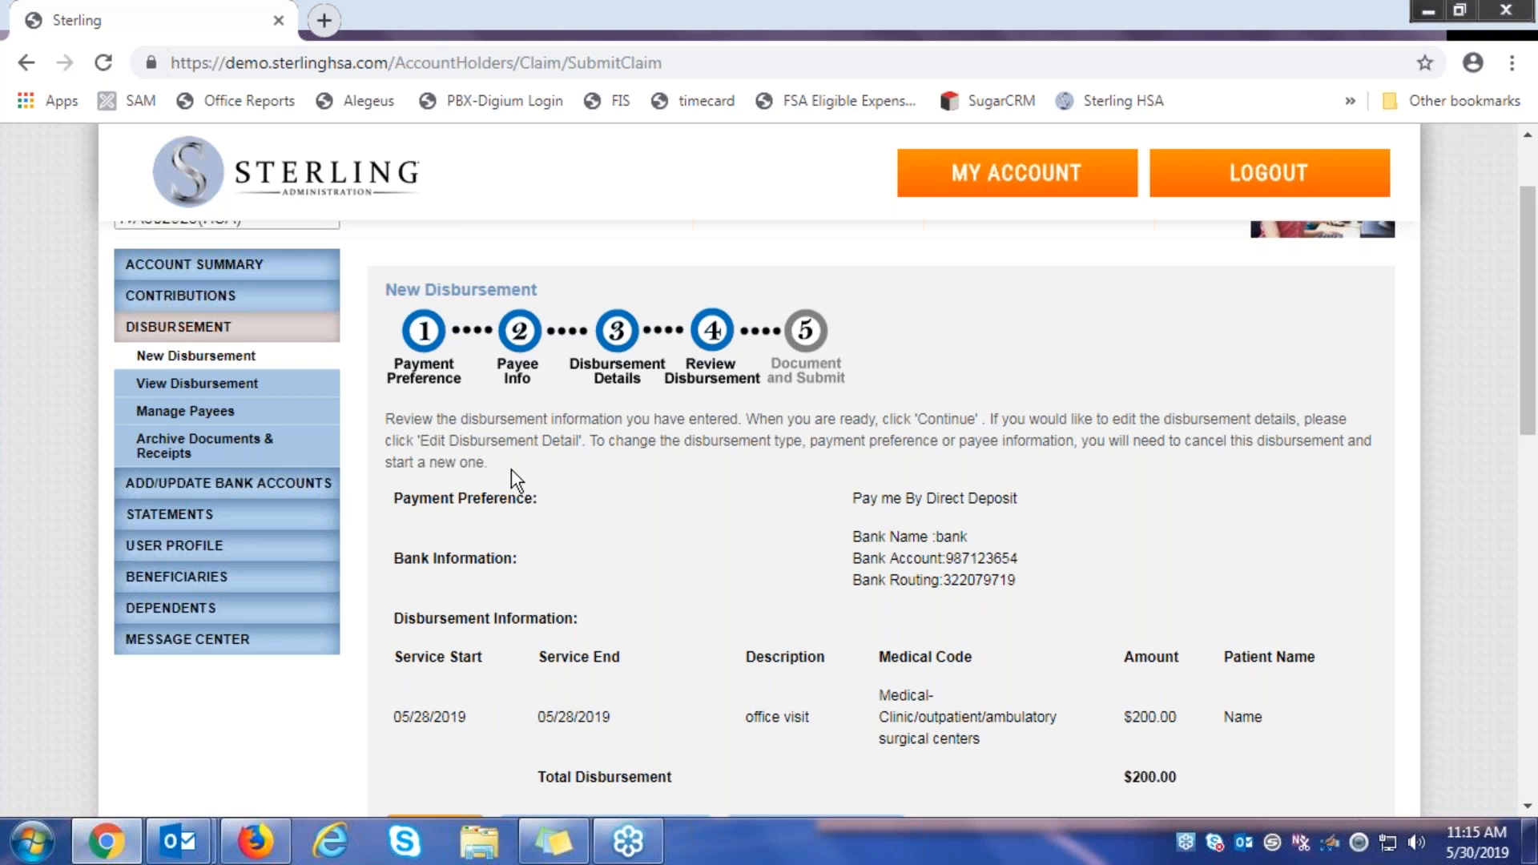
scroll(593, 417, down, 1)
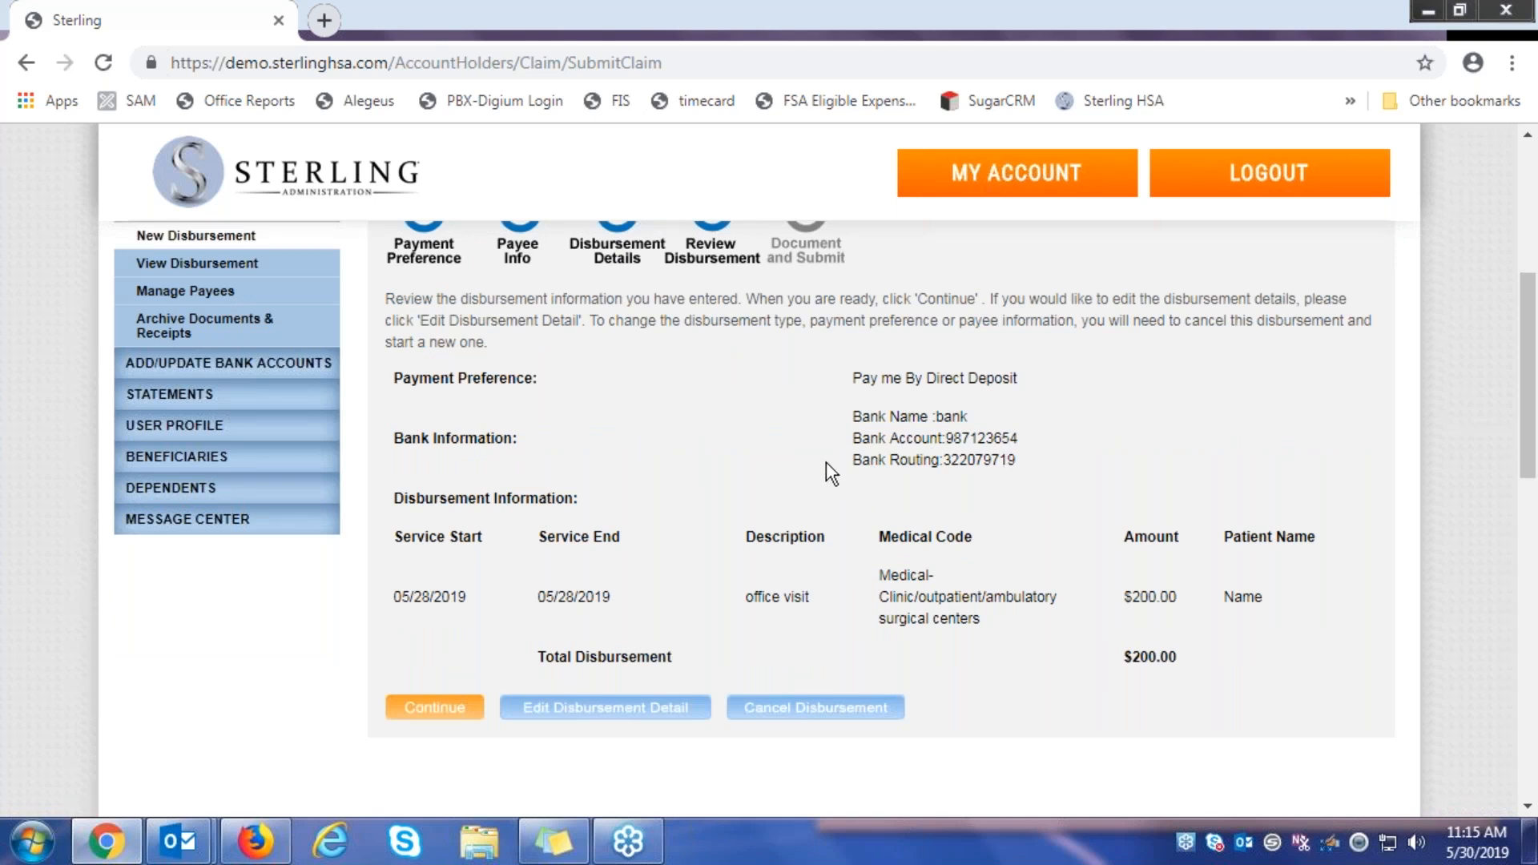
scroll(825, 461, down, 1)
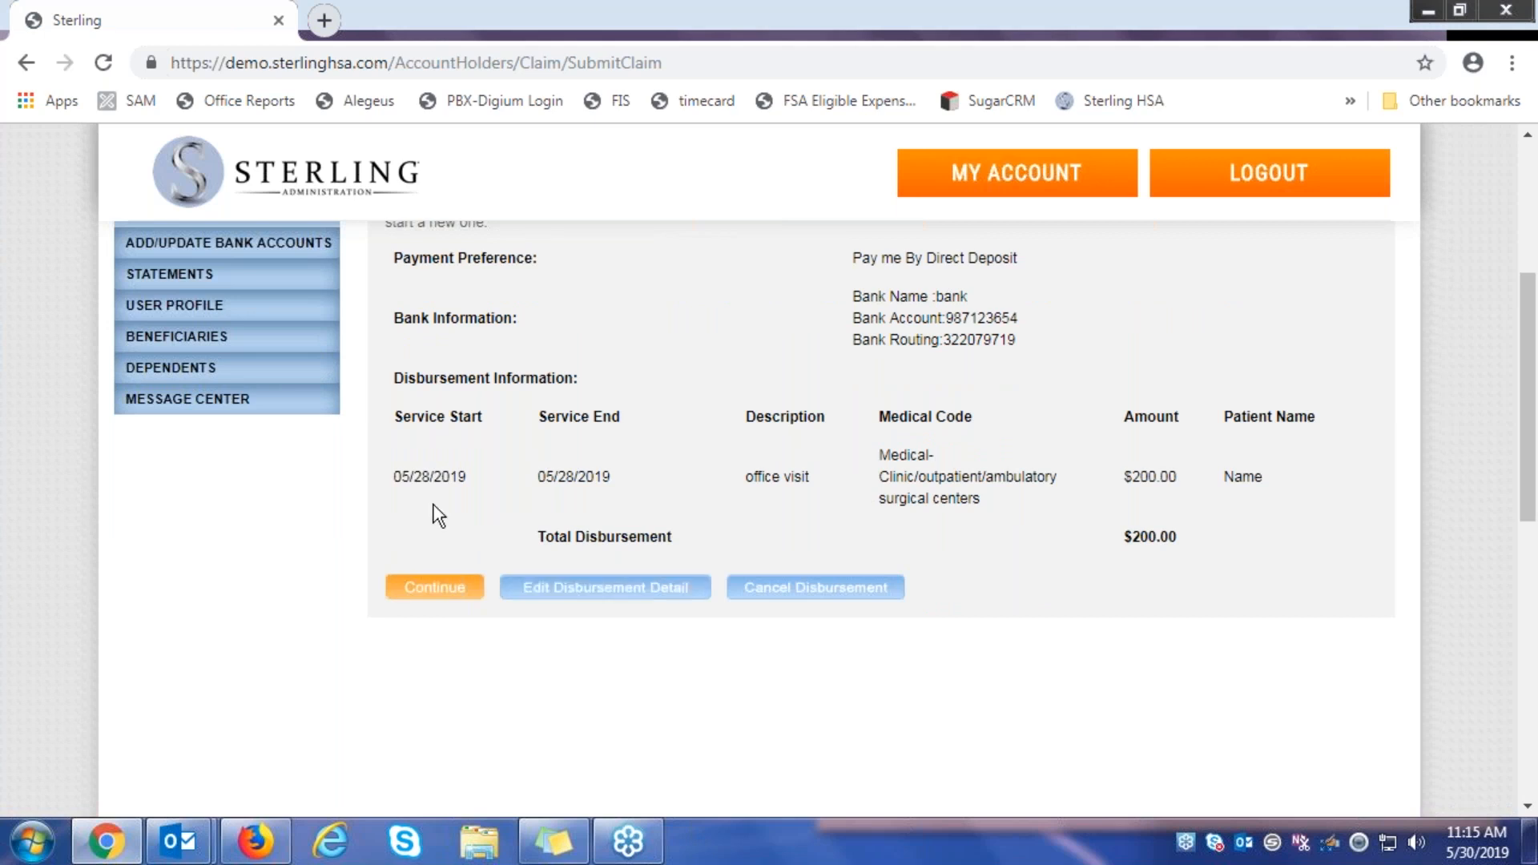
click(448, 589)
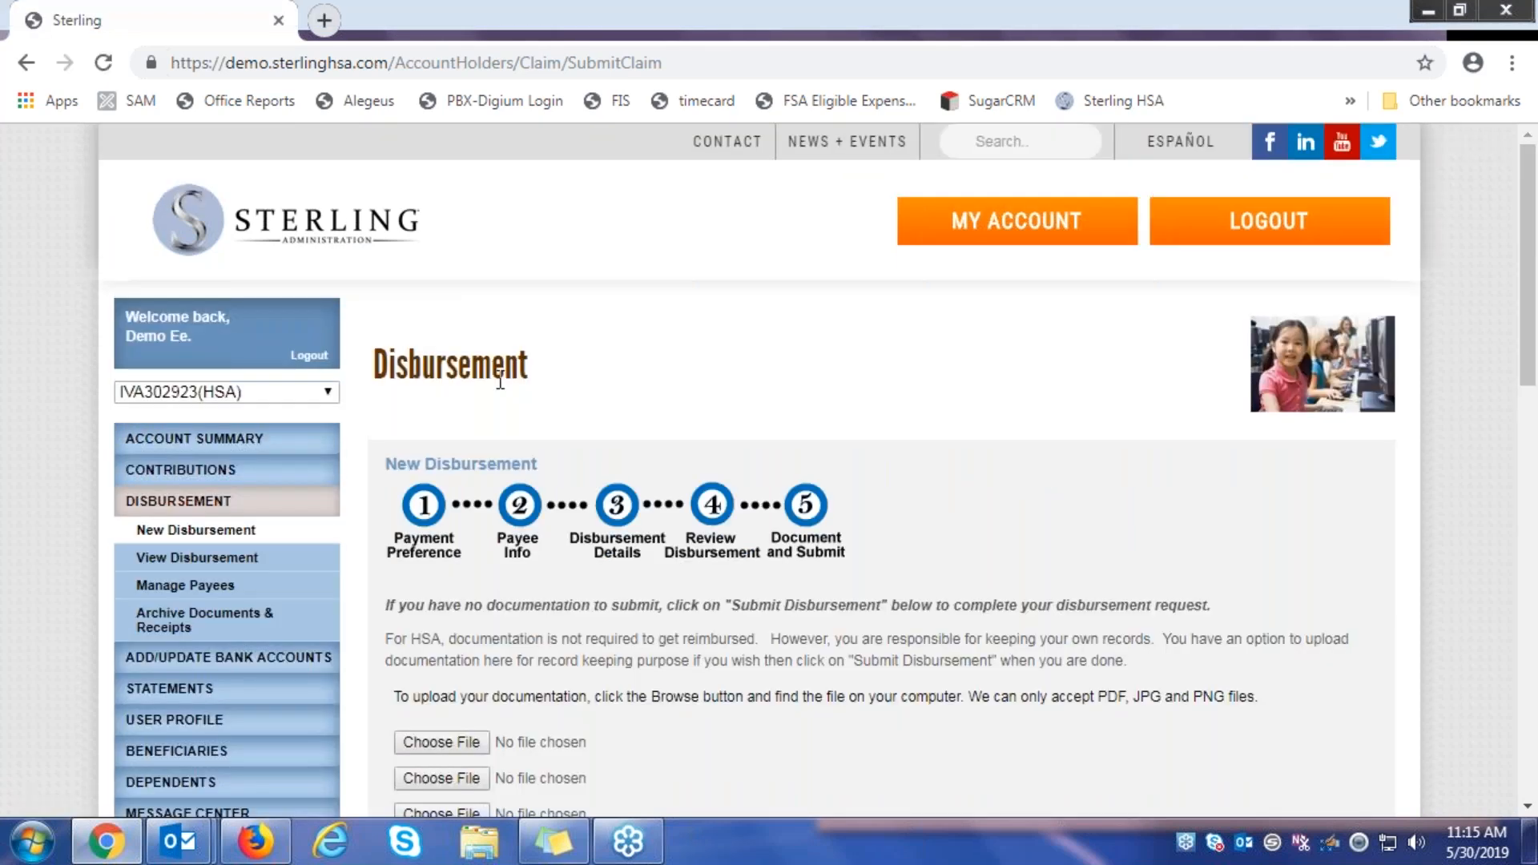
Submit the disbursement with no documents attached
scroll(489, 384, down, 4)
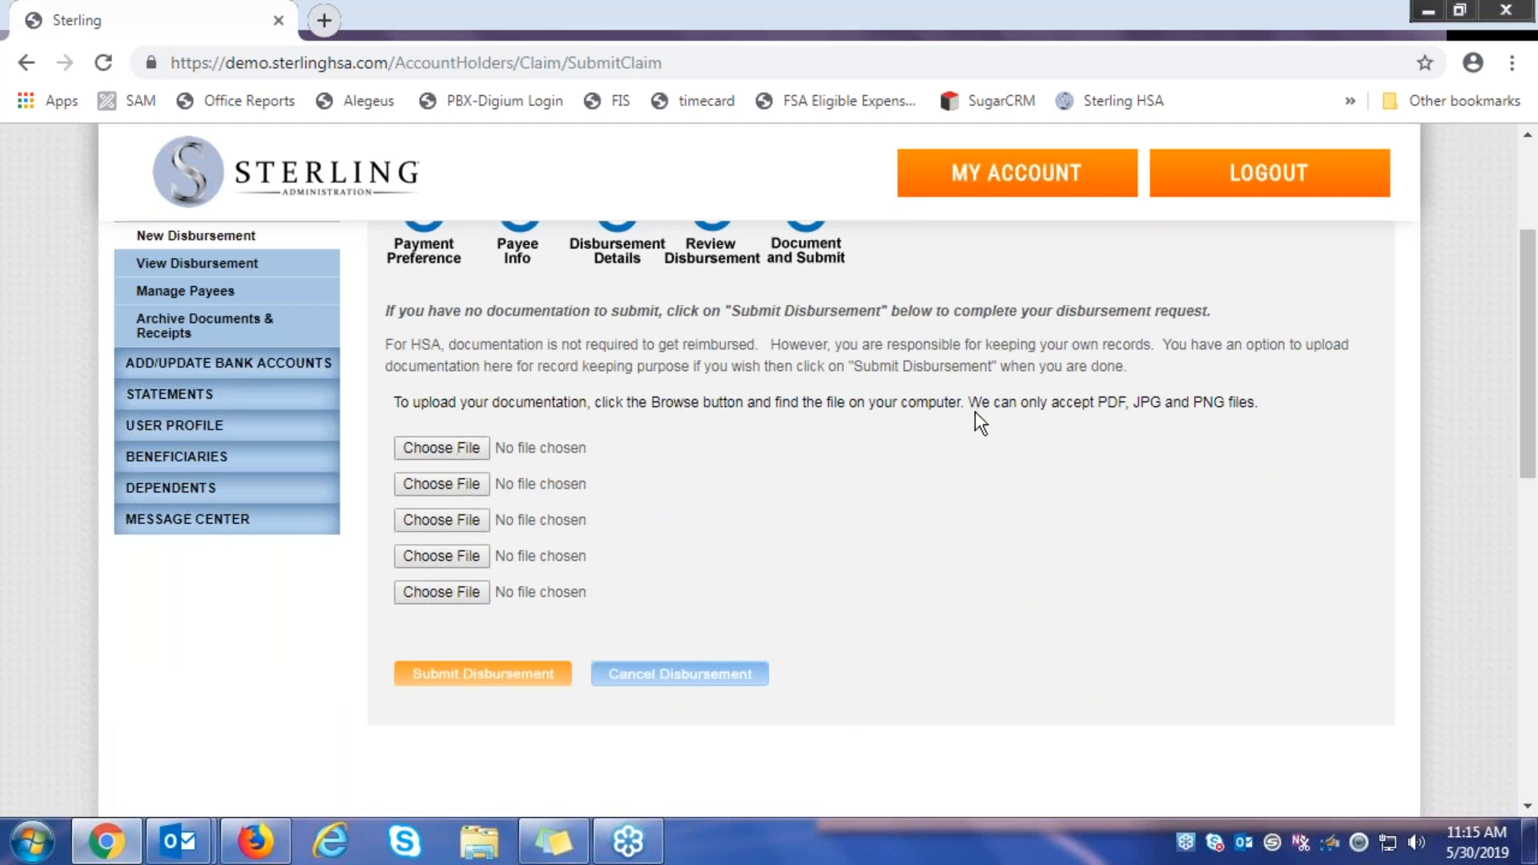
click(519, 674)
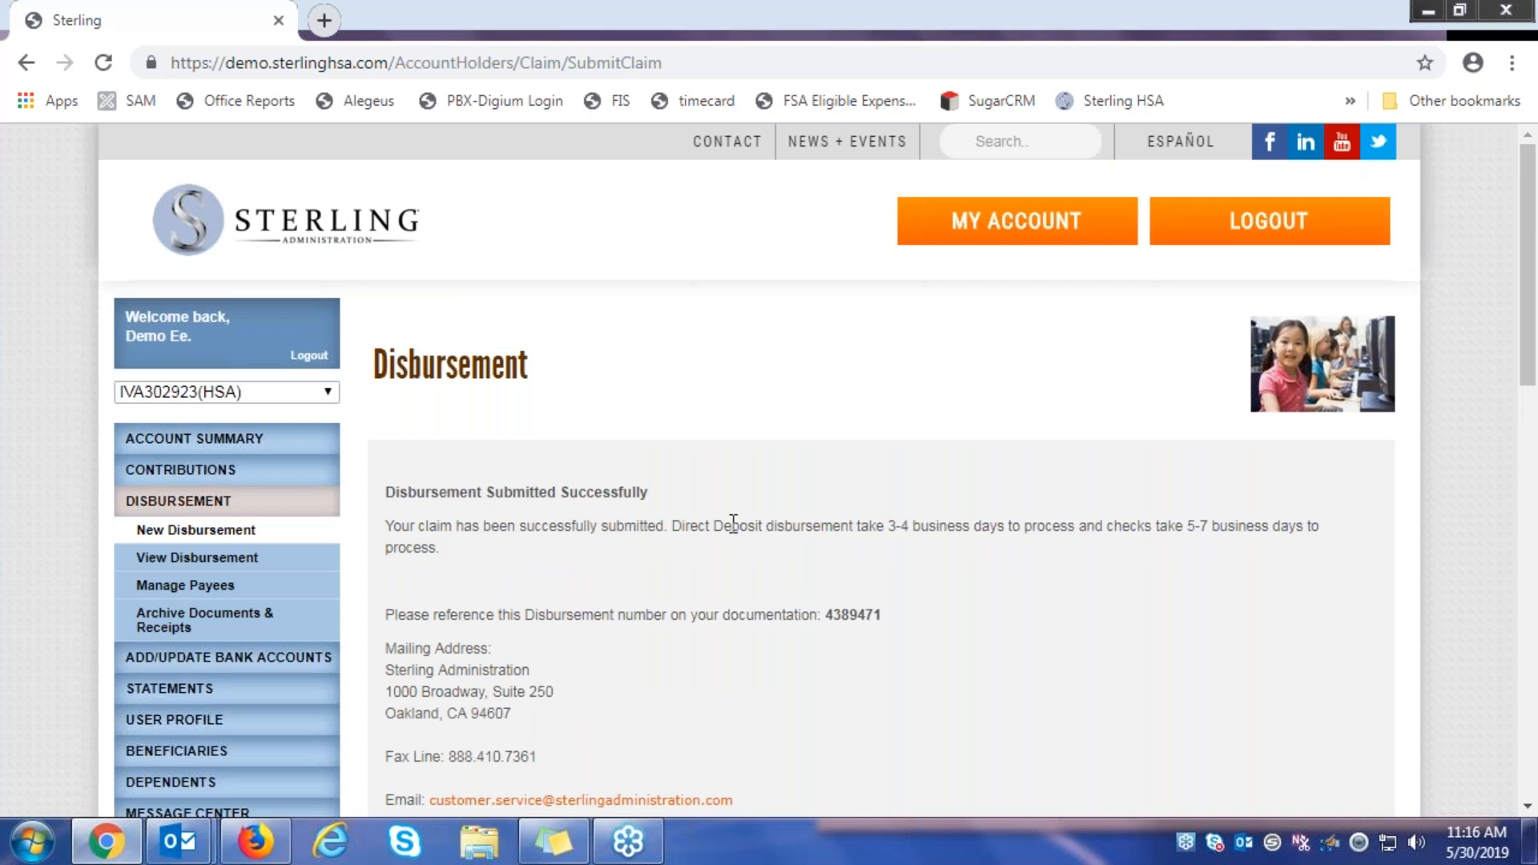
Open View Disbursement to find the $200.00 direct deposit claim pending, then go to activity statements
scroll(733, 525, down, 3)
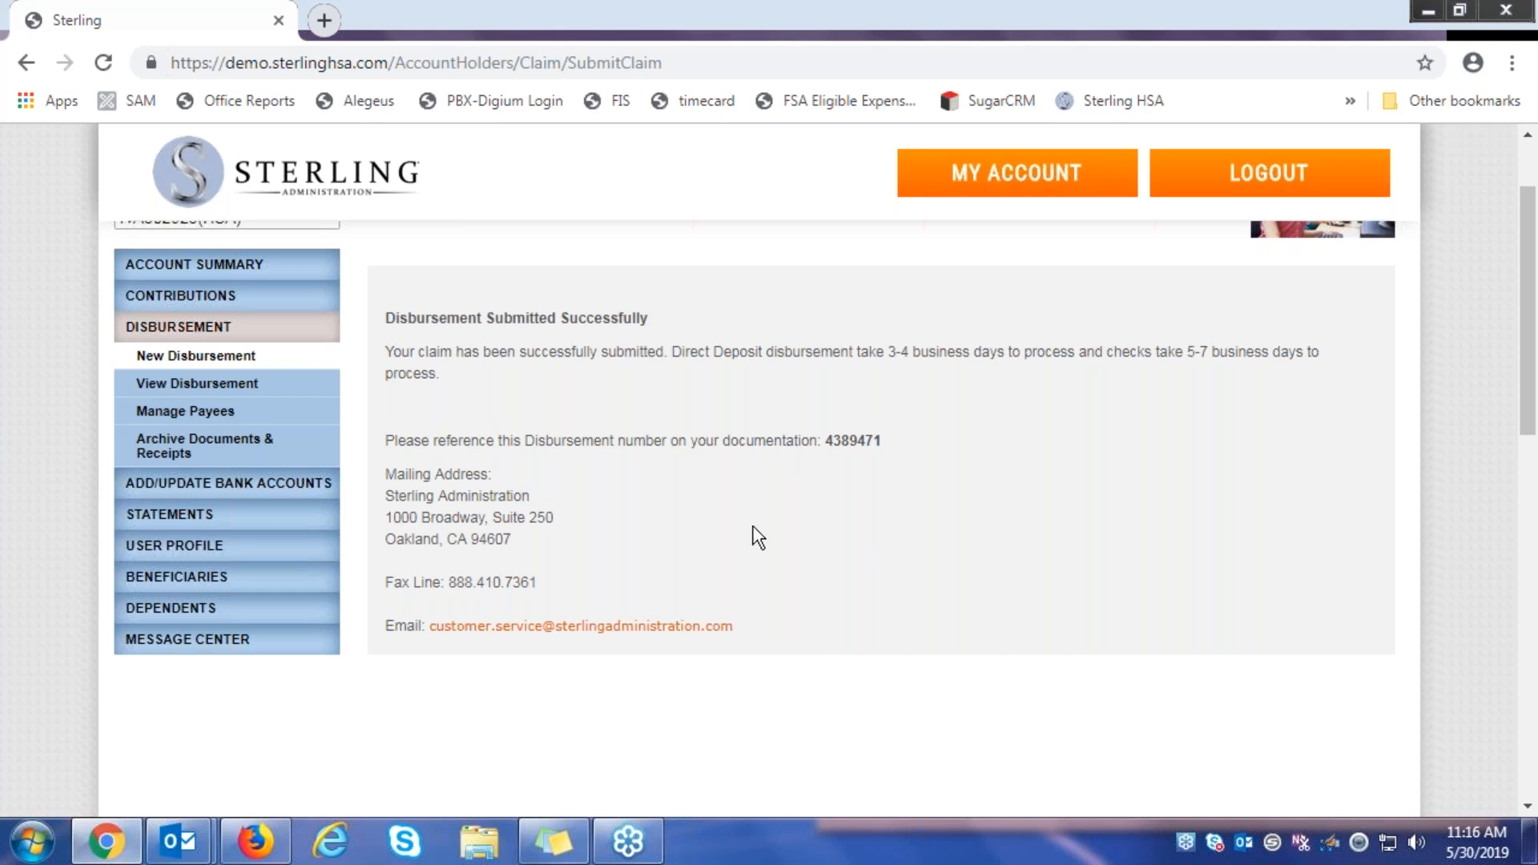
triple_click(668, 543)
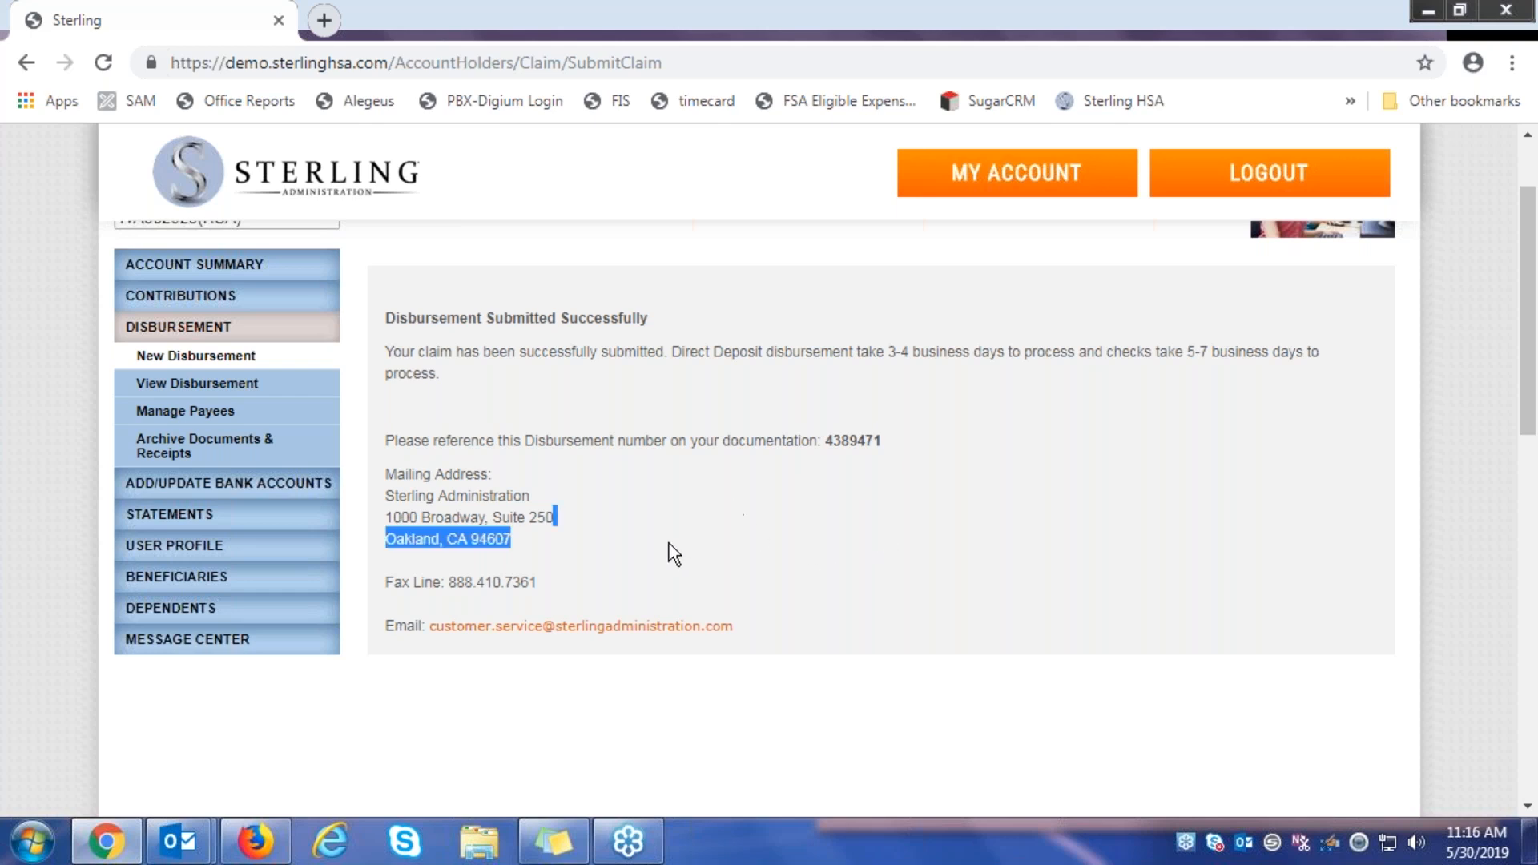
click(657, 424)
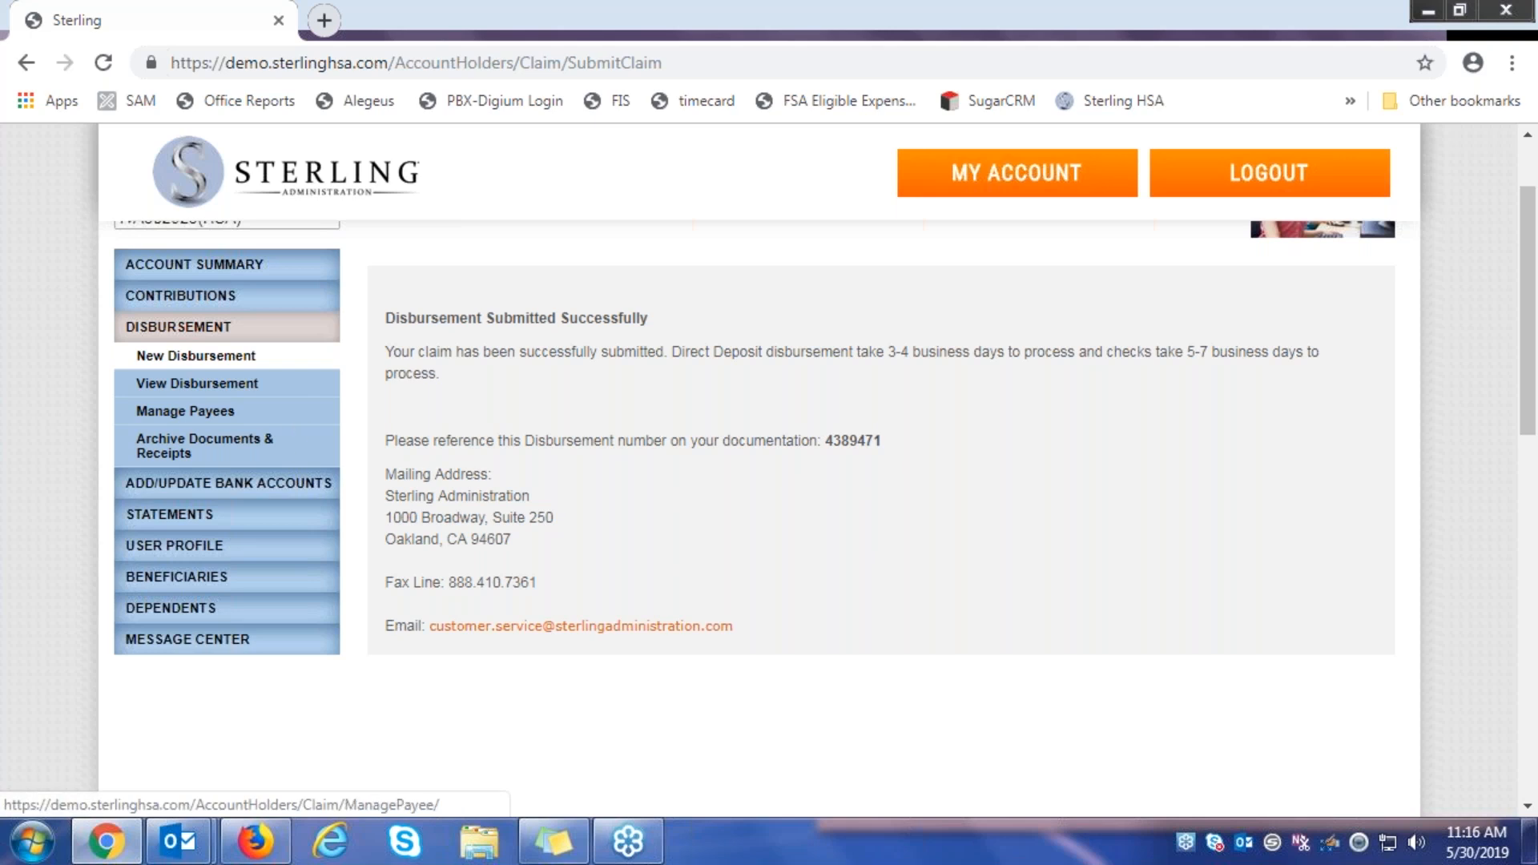
click(197, 383)
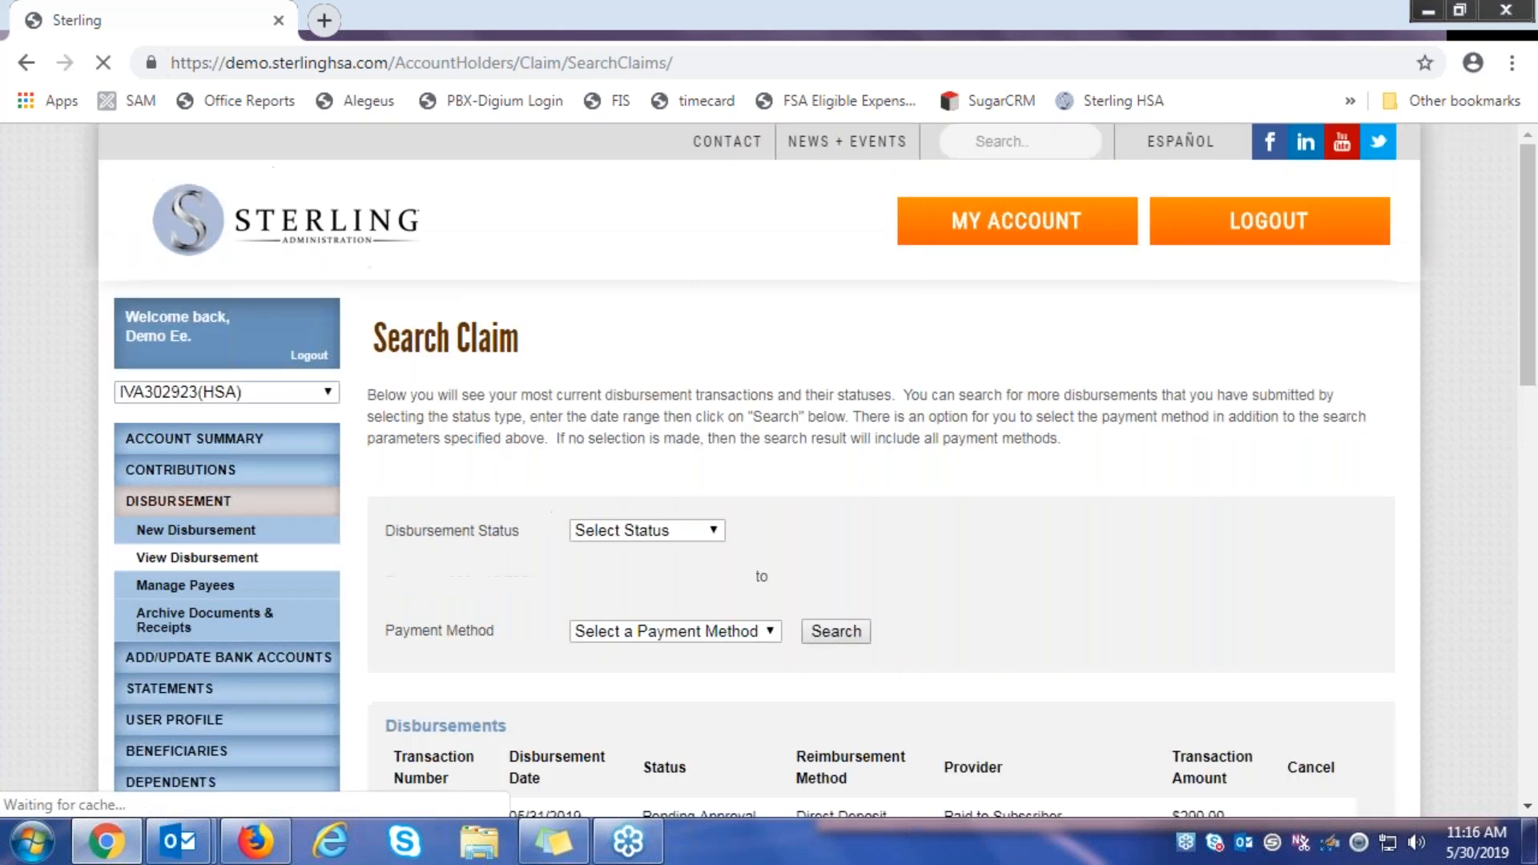
scroll(503, 593, down, 3)
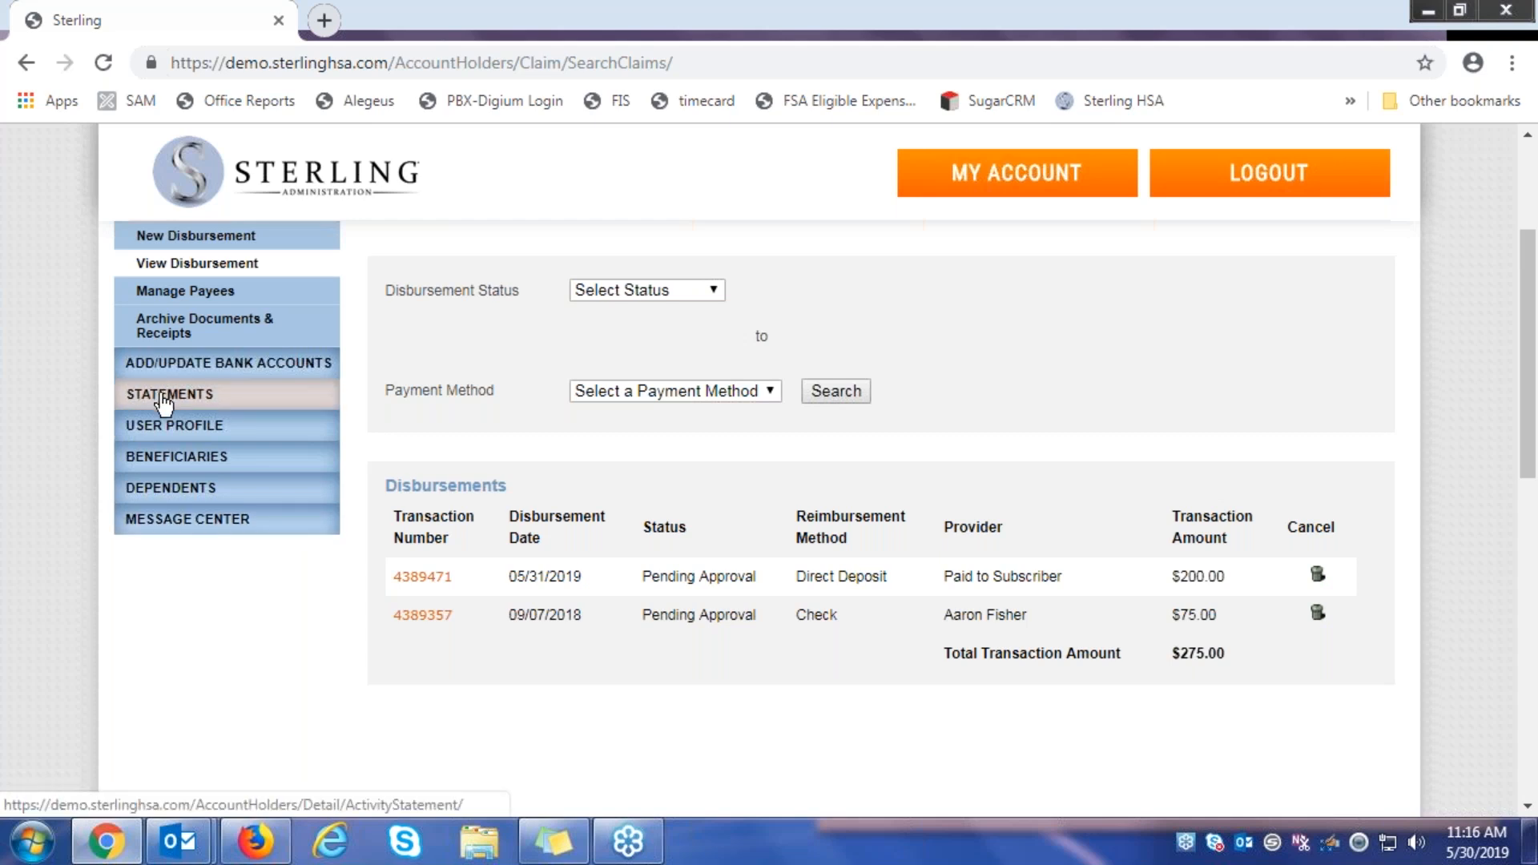
click(164, 396)
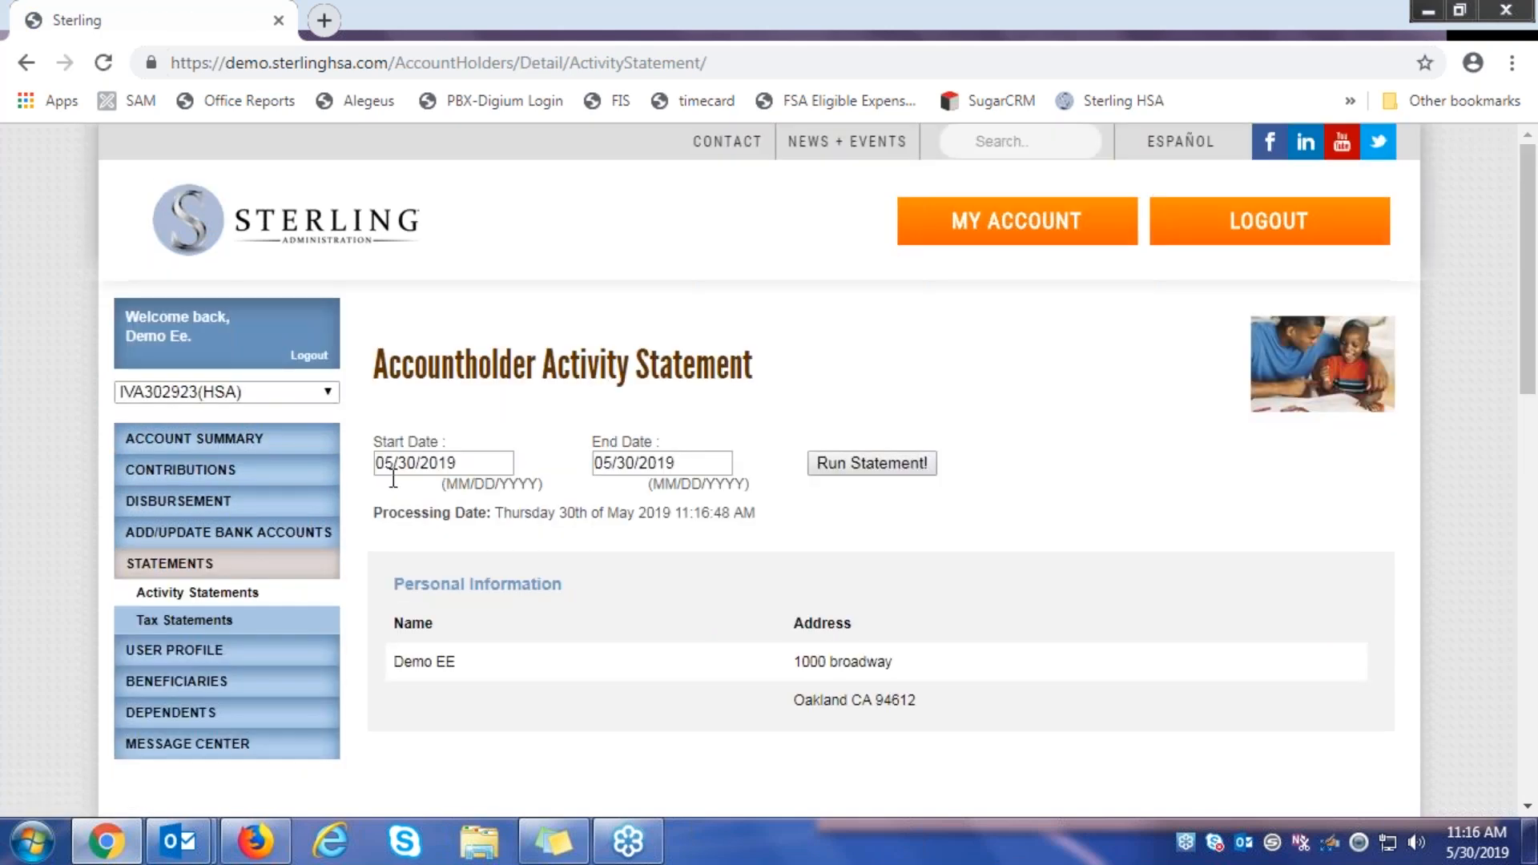
Run the activity statement for 01/01/2016 to 12/31/2016 and open the downloaded PDF
drag(481, 470, 319, 471)
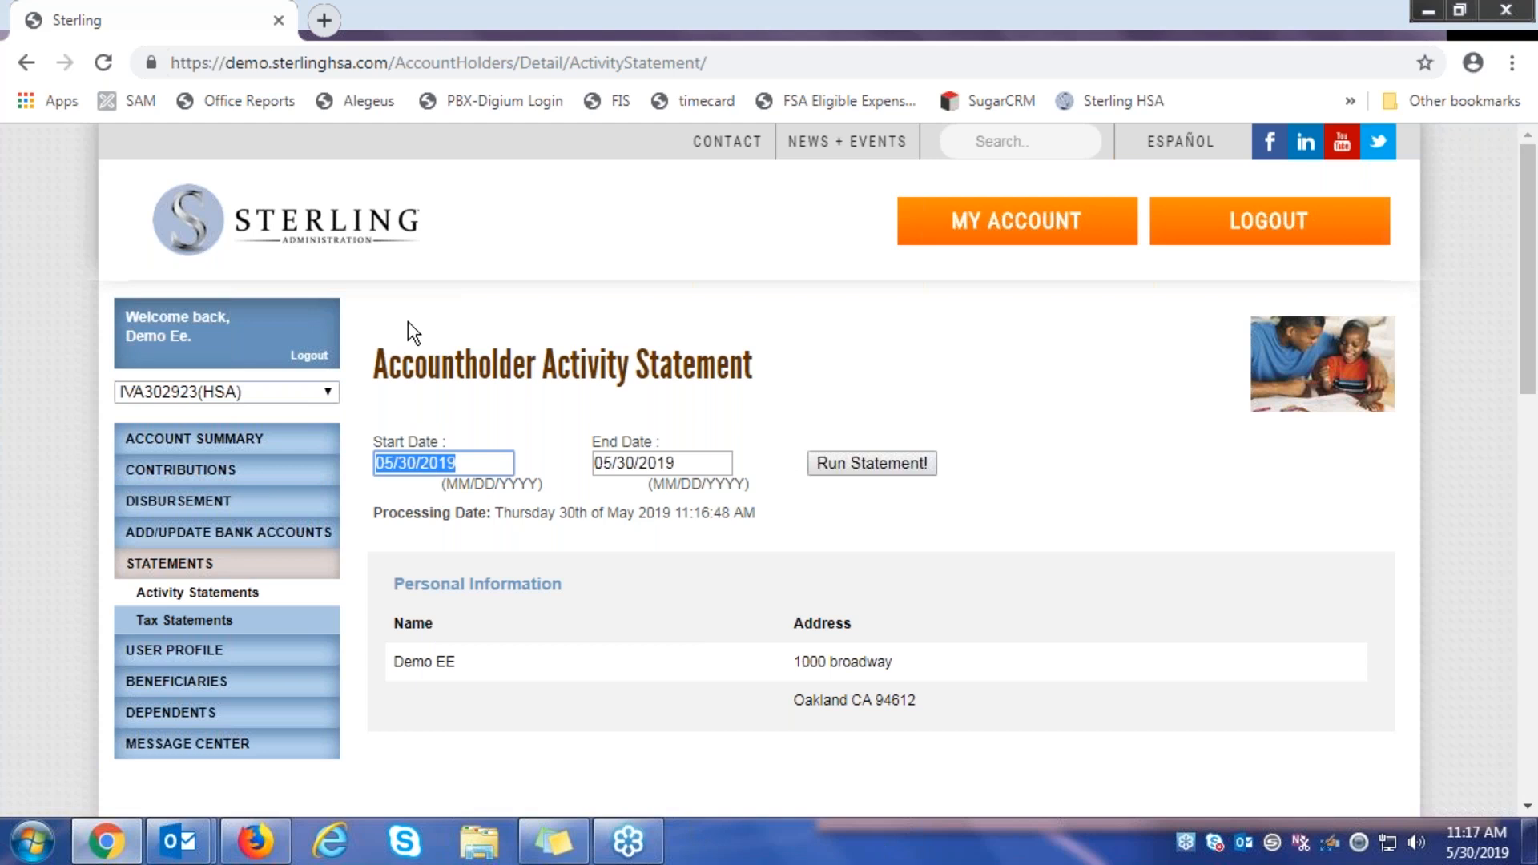
click(469, 462)
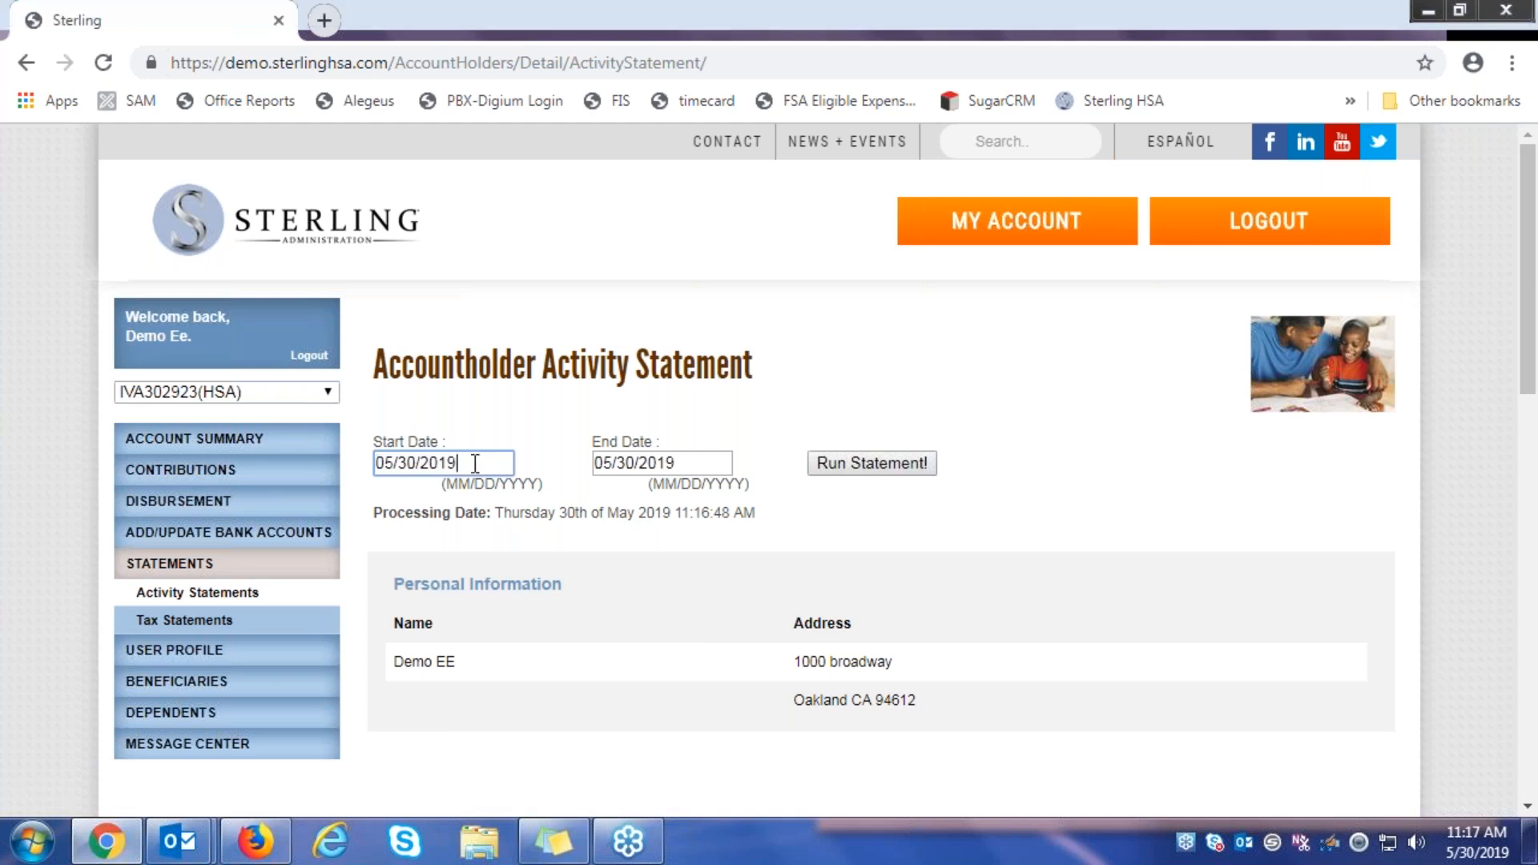
drag(475, 463, 307, 467)
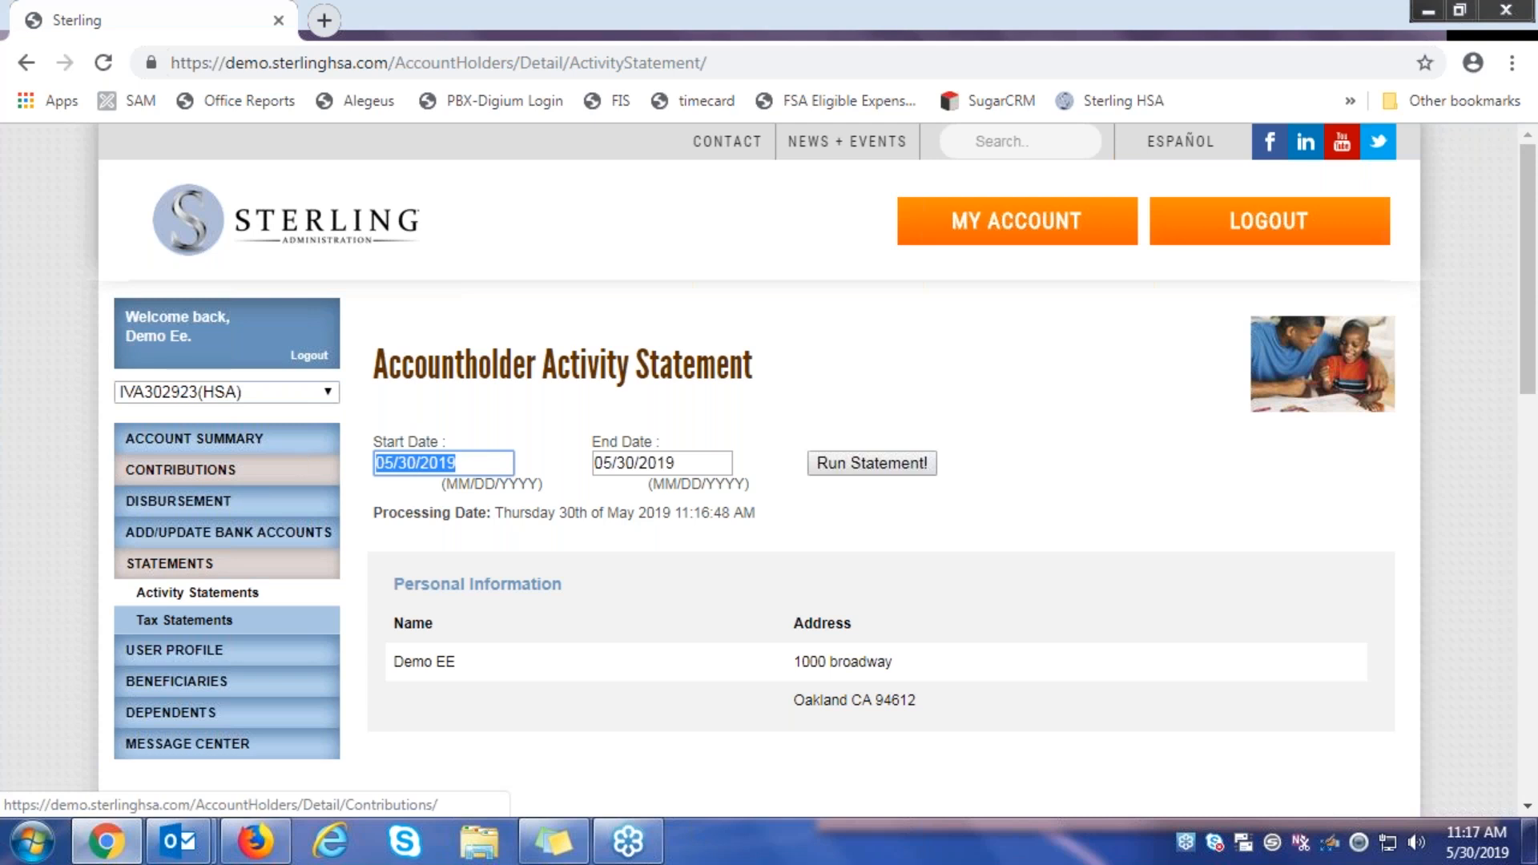
text(01)
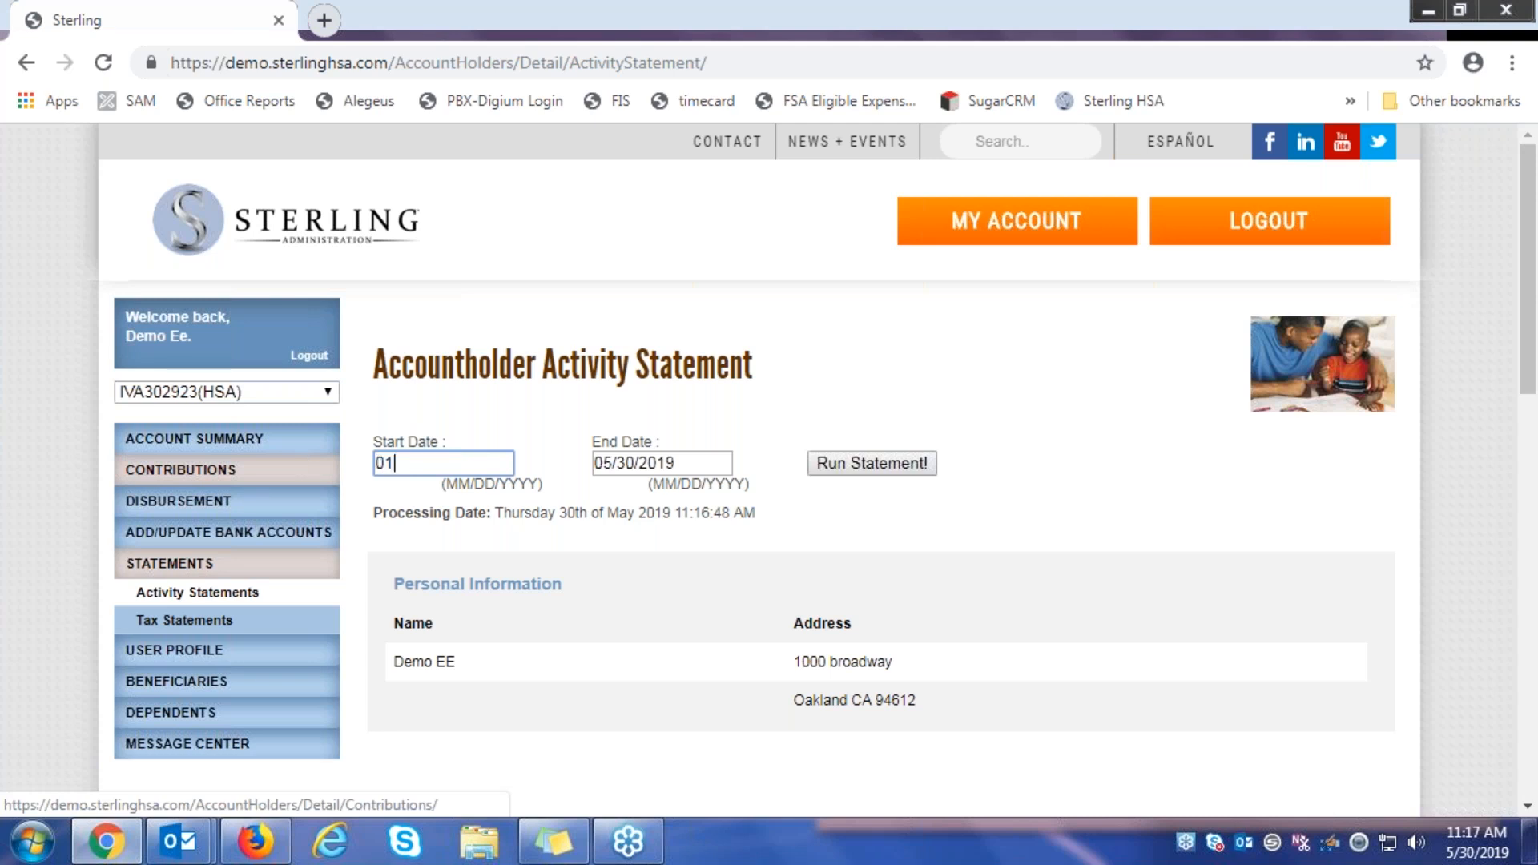
text(/01/2016)
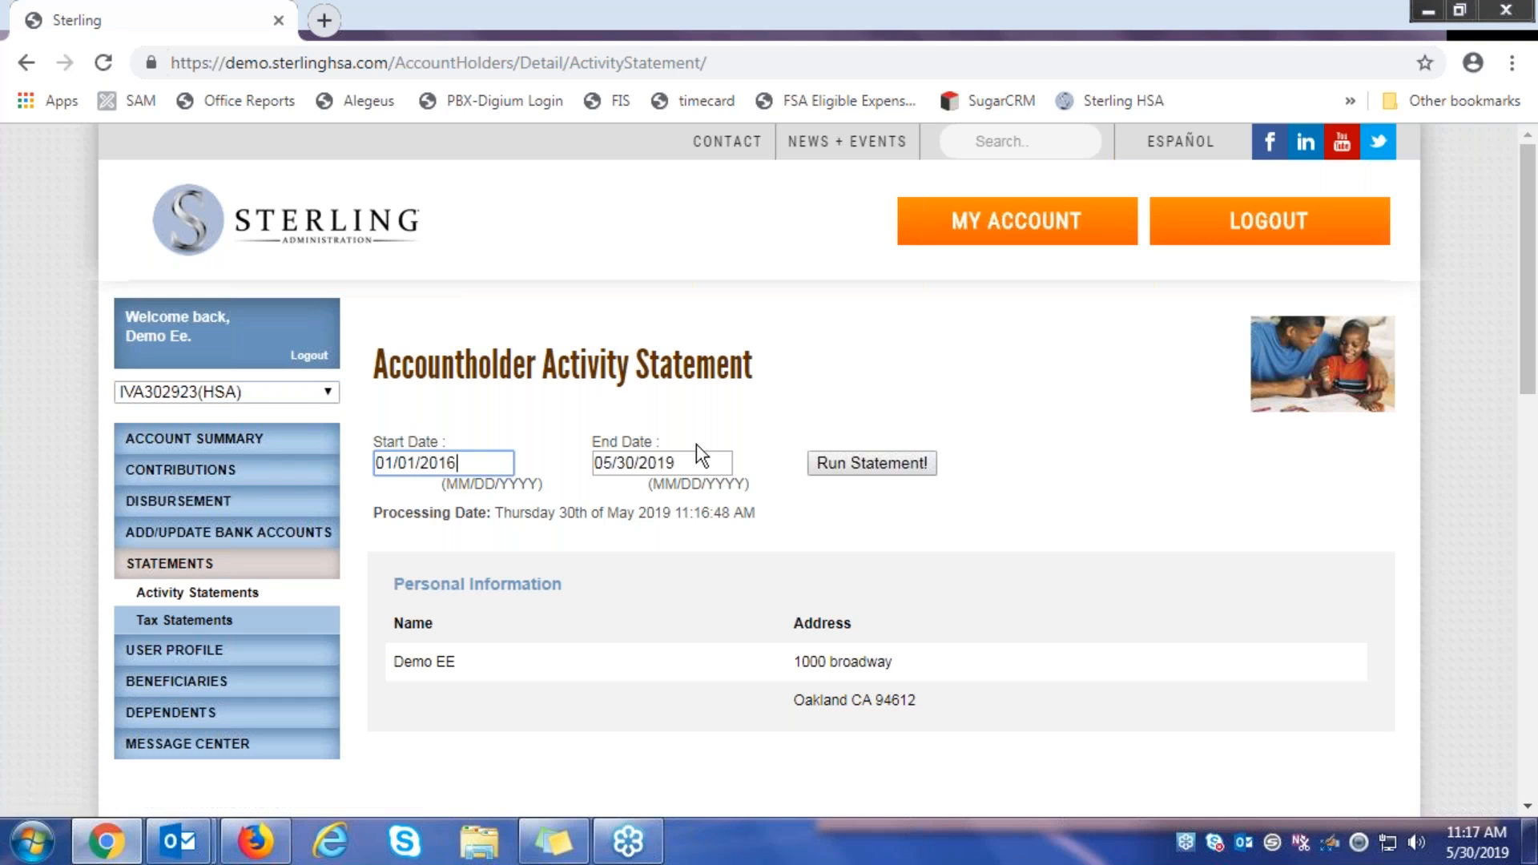
key(Tab)
text(12/31)
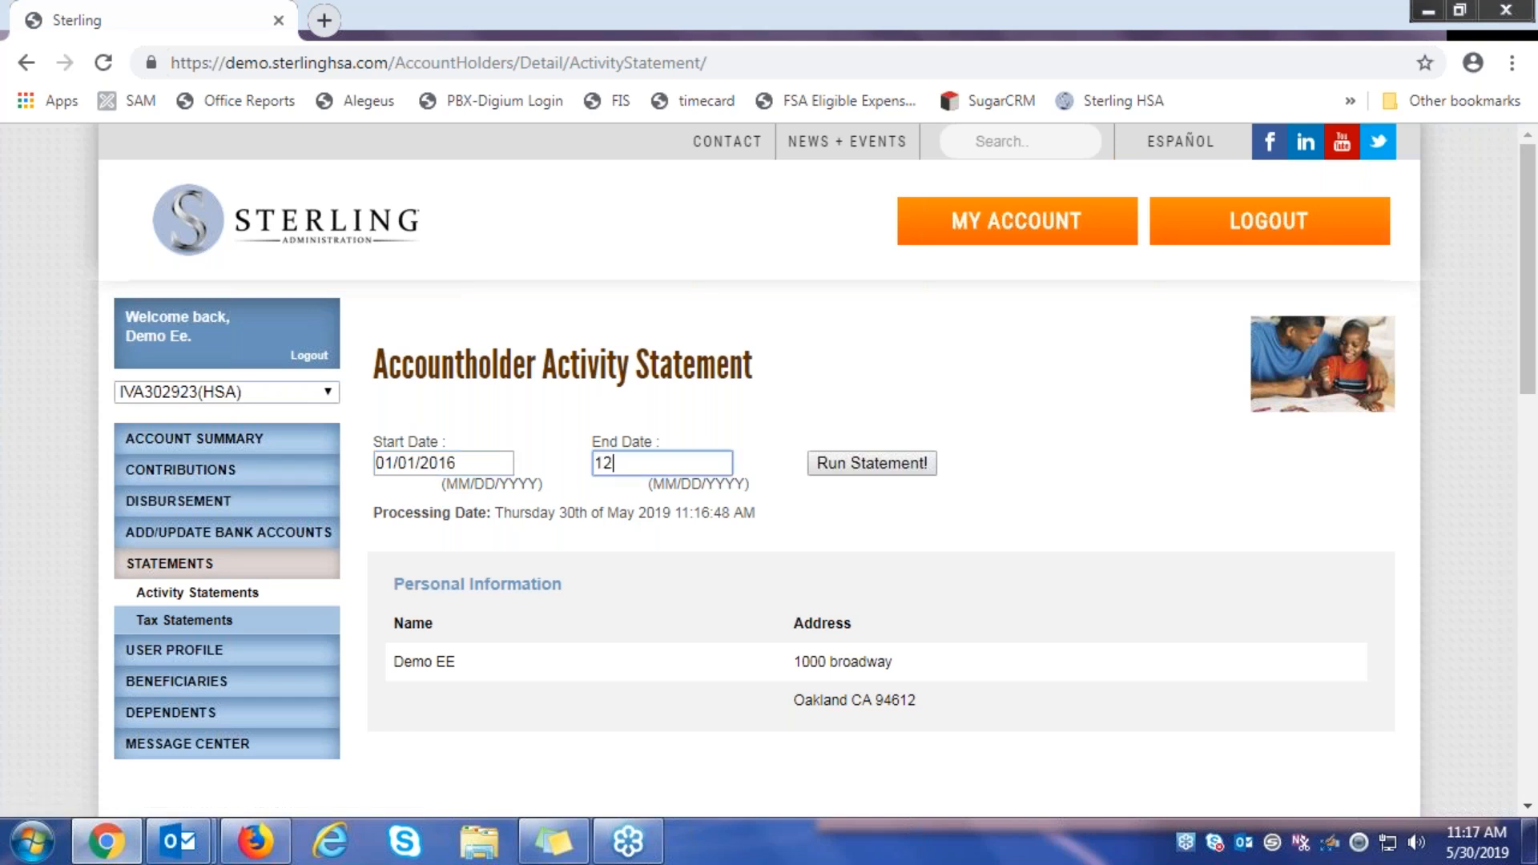
text(/2016)
click(882, 464)
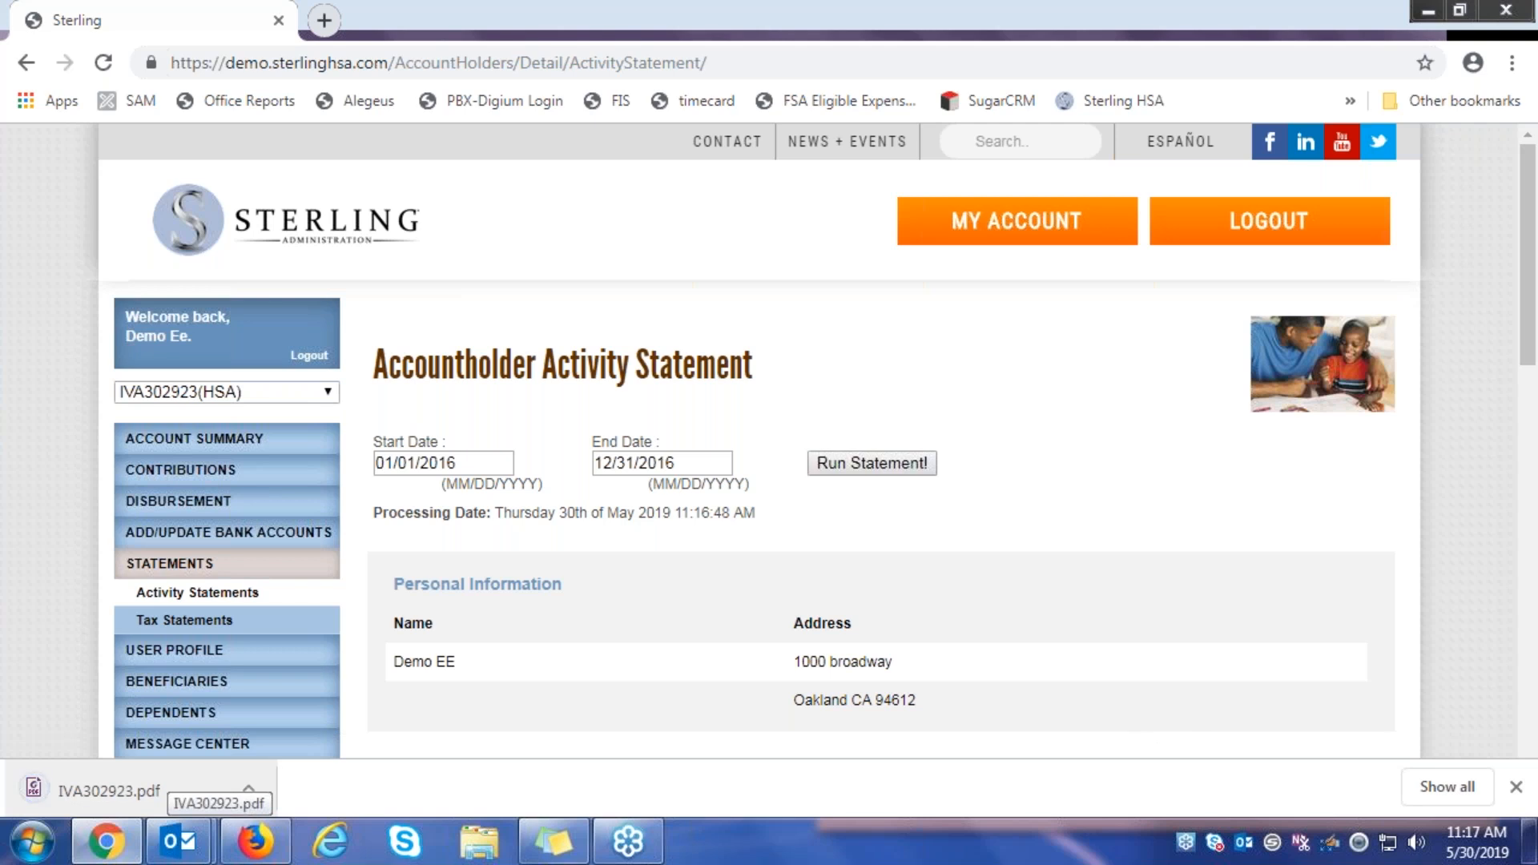
click(168, 790)
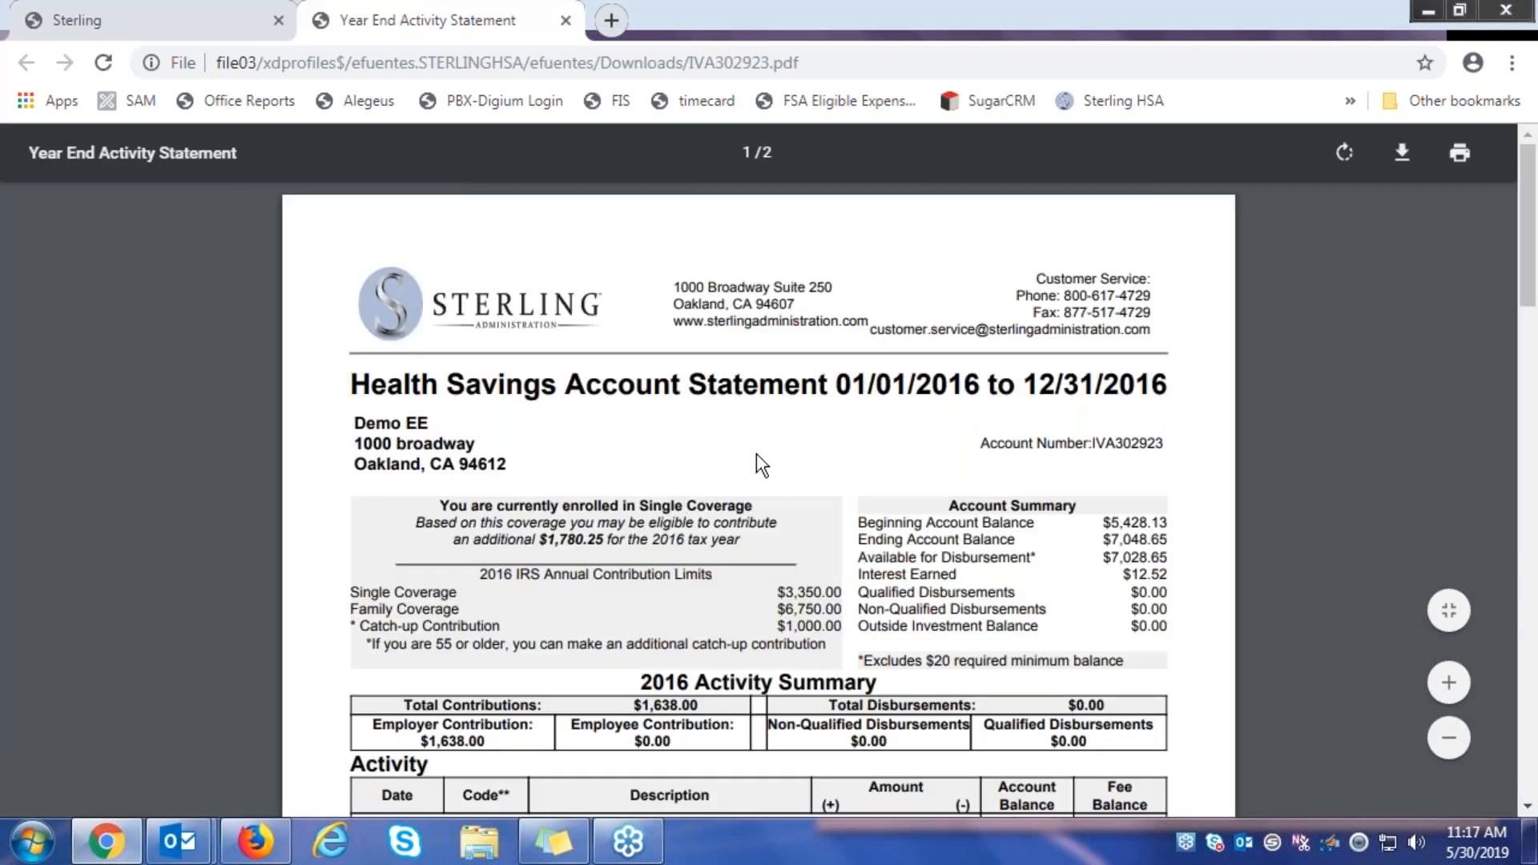
Scroll through the 2016 Year End Activity Statement PDF, then return to the portal tab
scroll(836, 485, down, 3)
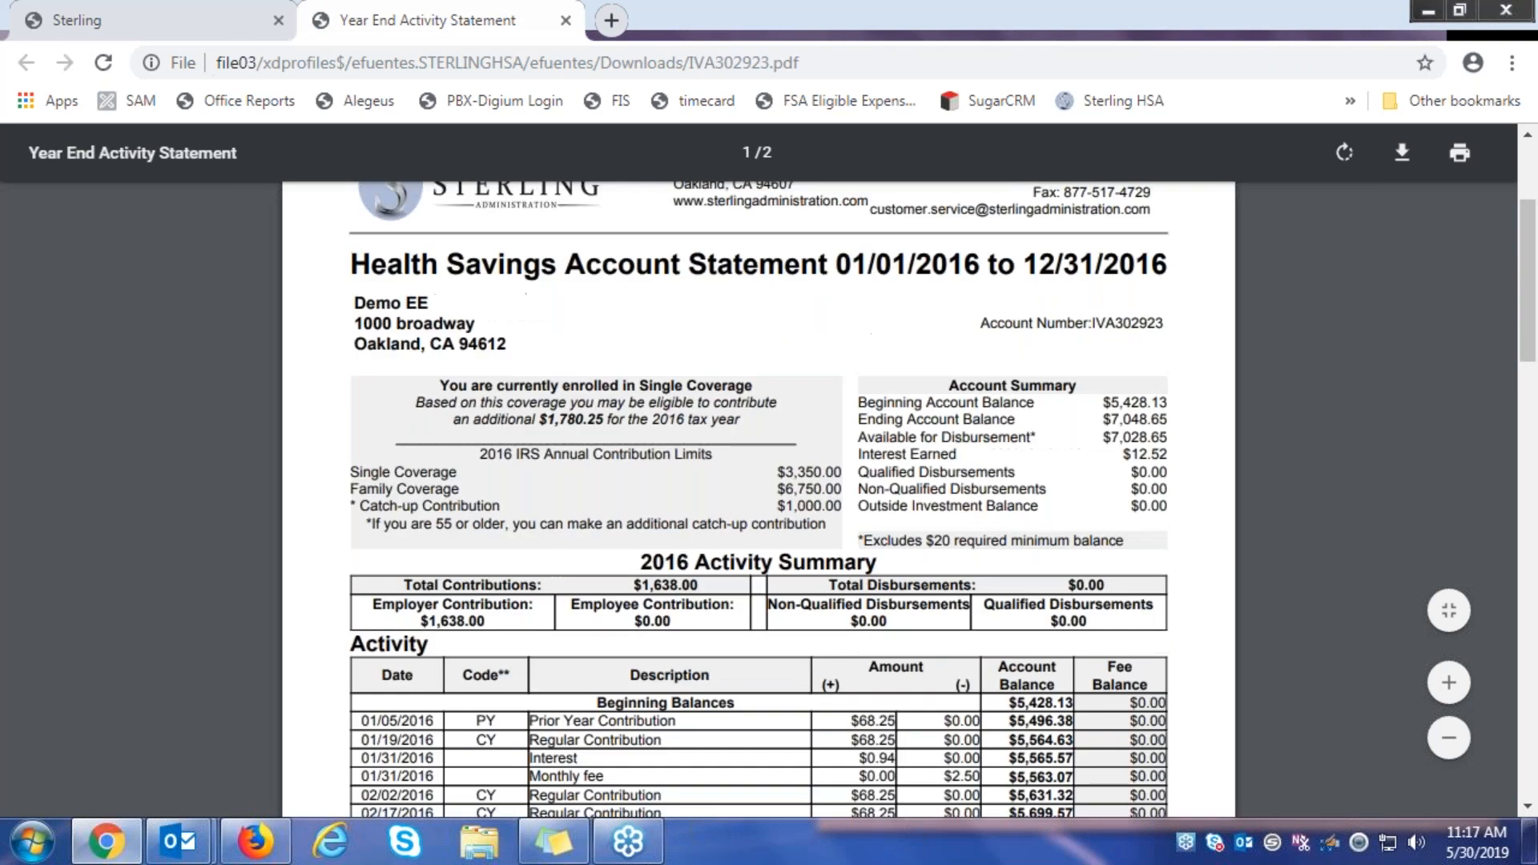
scroll(610, 473, down, 2)
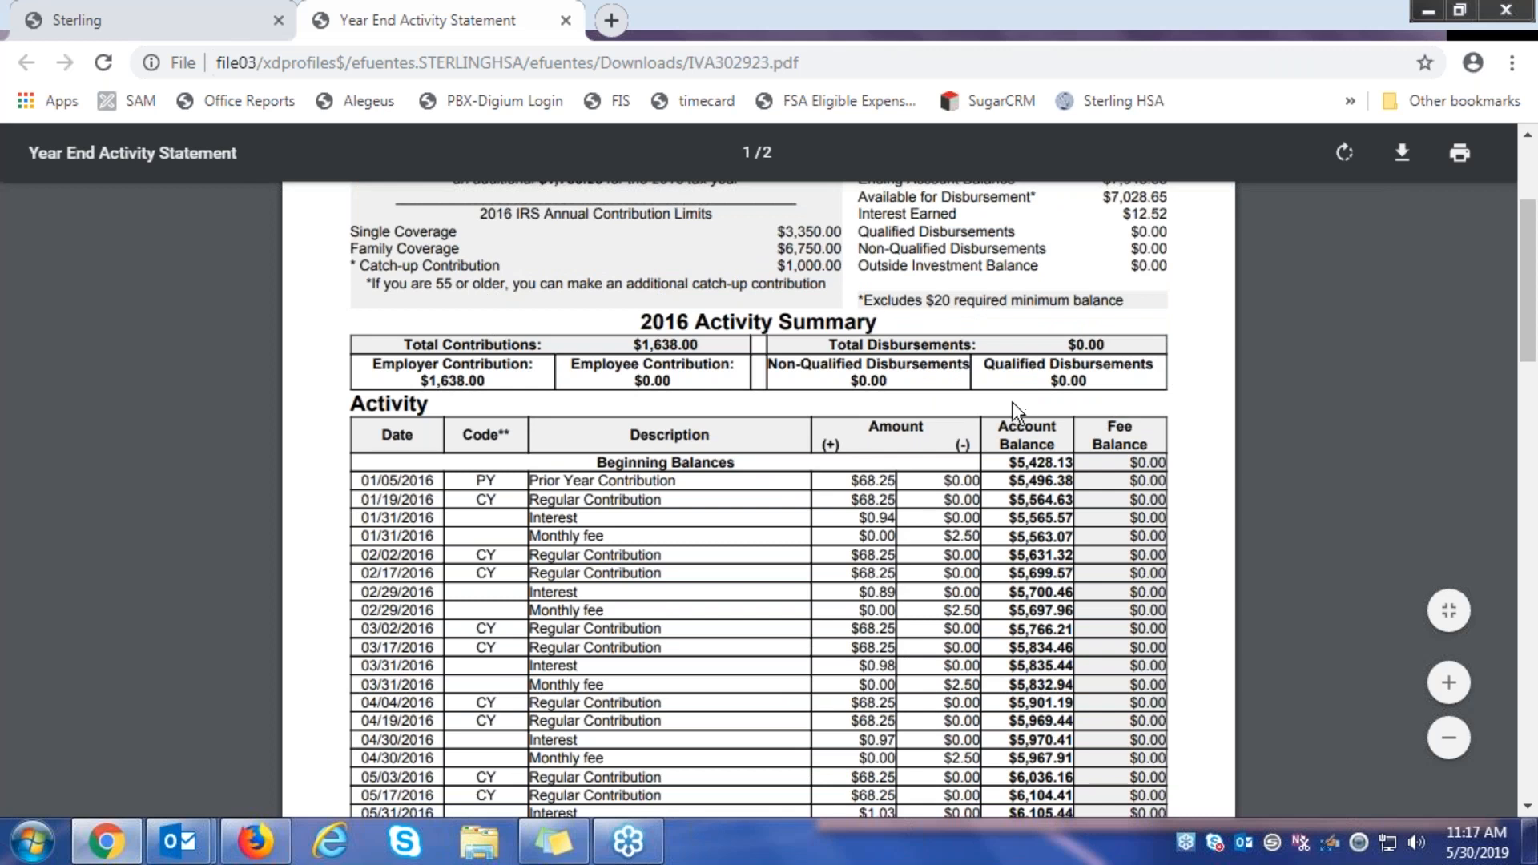
scroll(1023, 410, up, 2)
scroll(758, 499, down, 2)
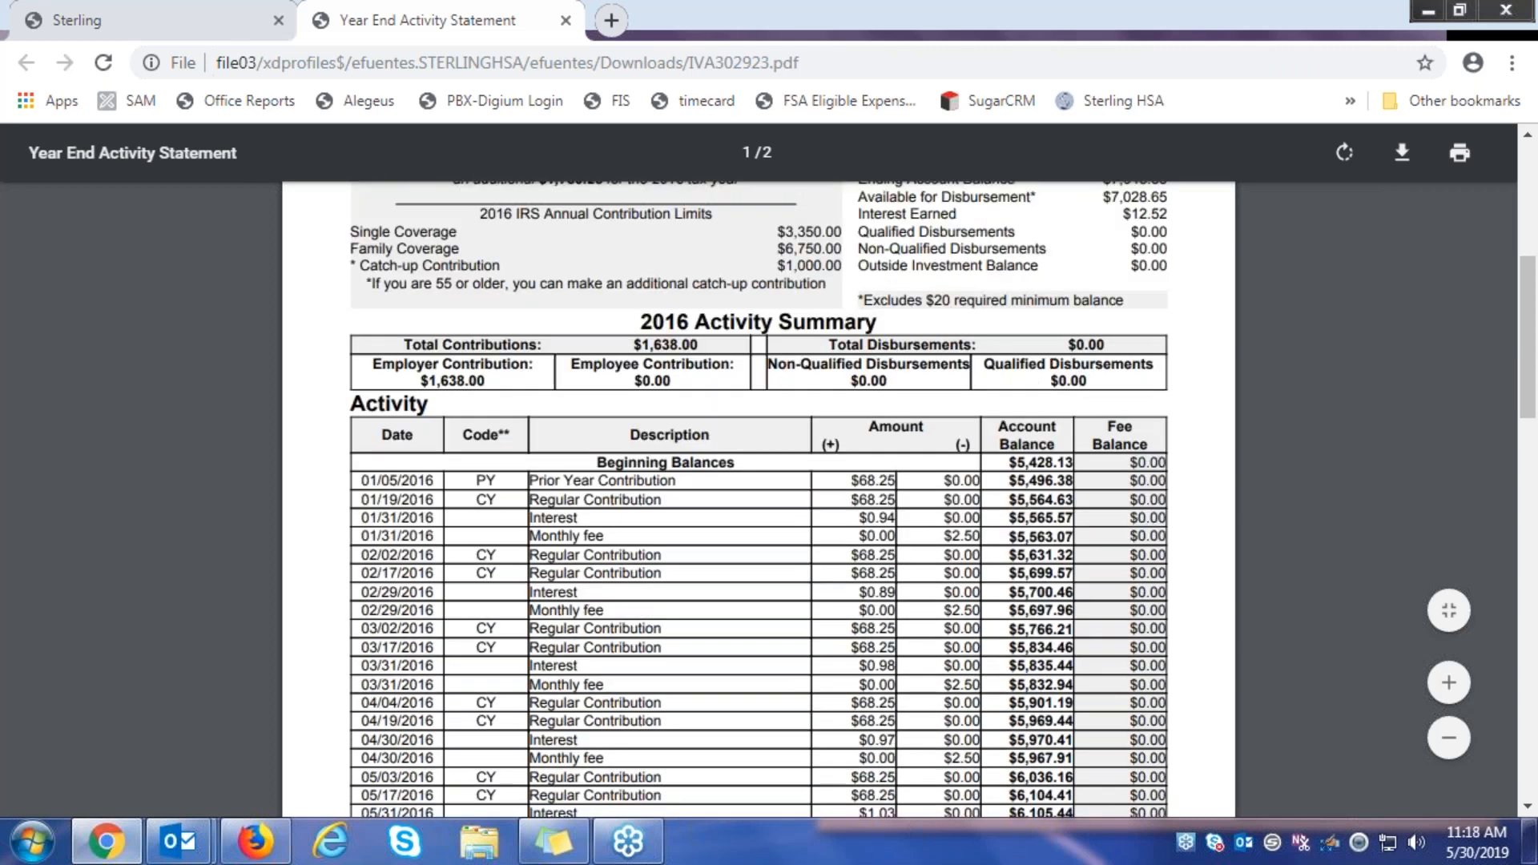
scroll(903, 356, down, 2)
scroll(904, 356, down, 3)
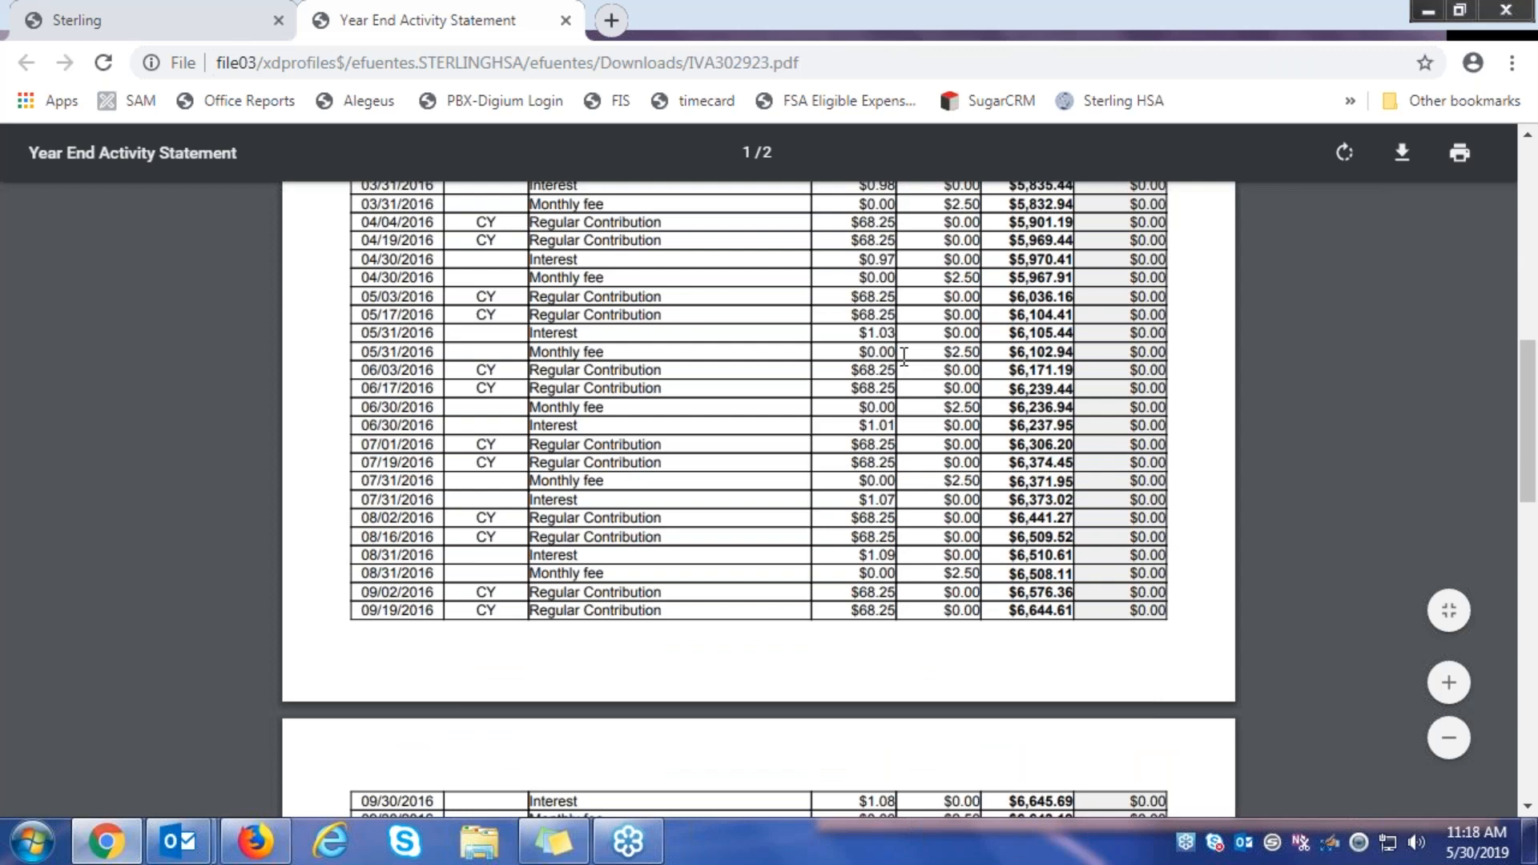
scroll(904, 356, up, 5)
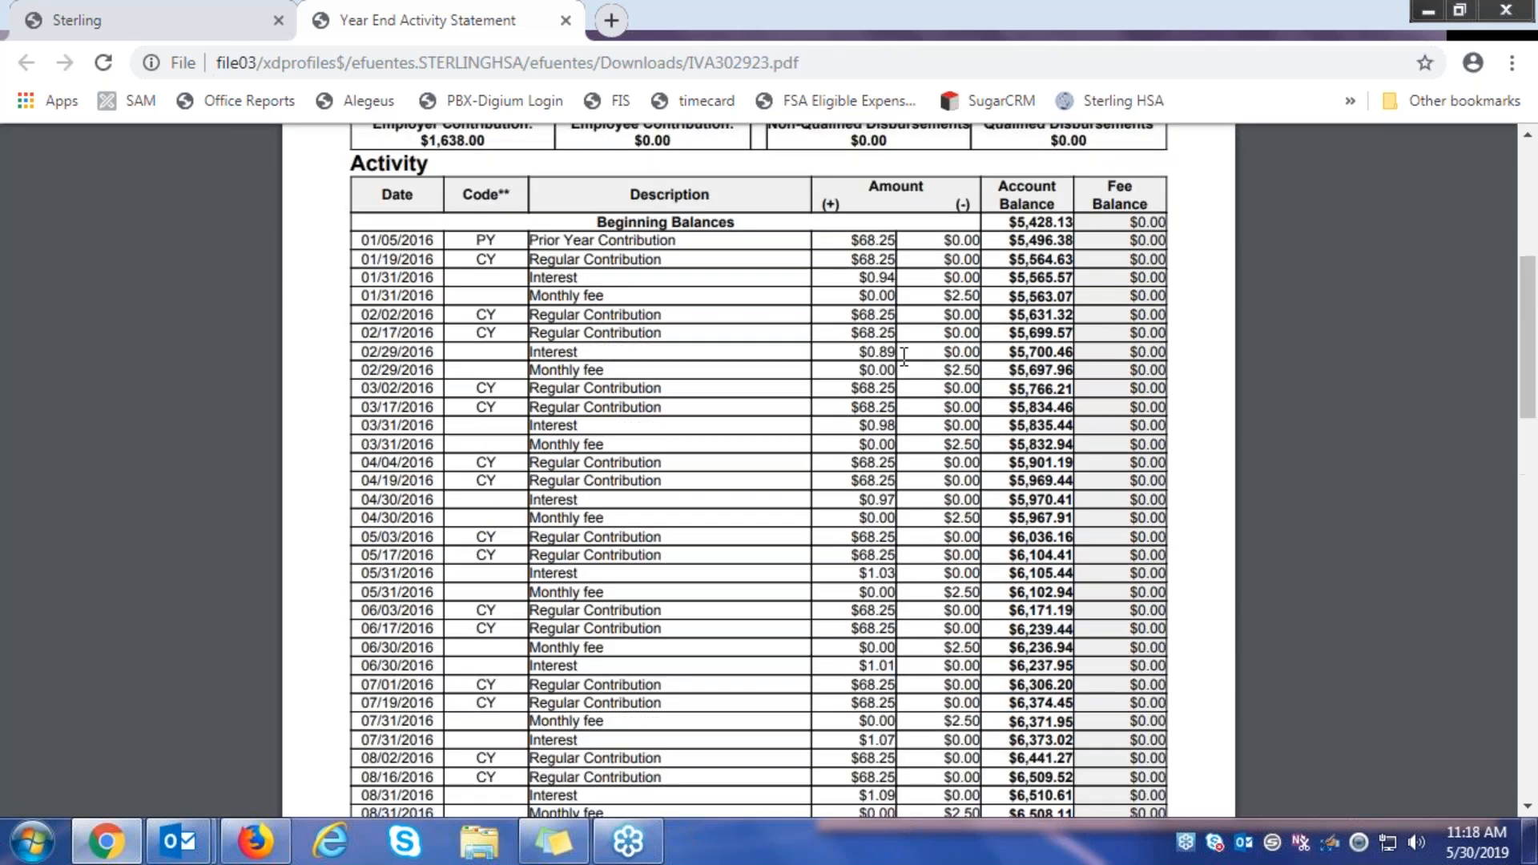
scroll(759, 480, up, 4)
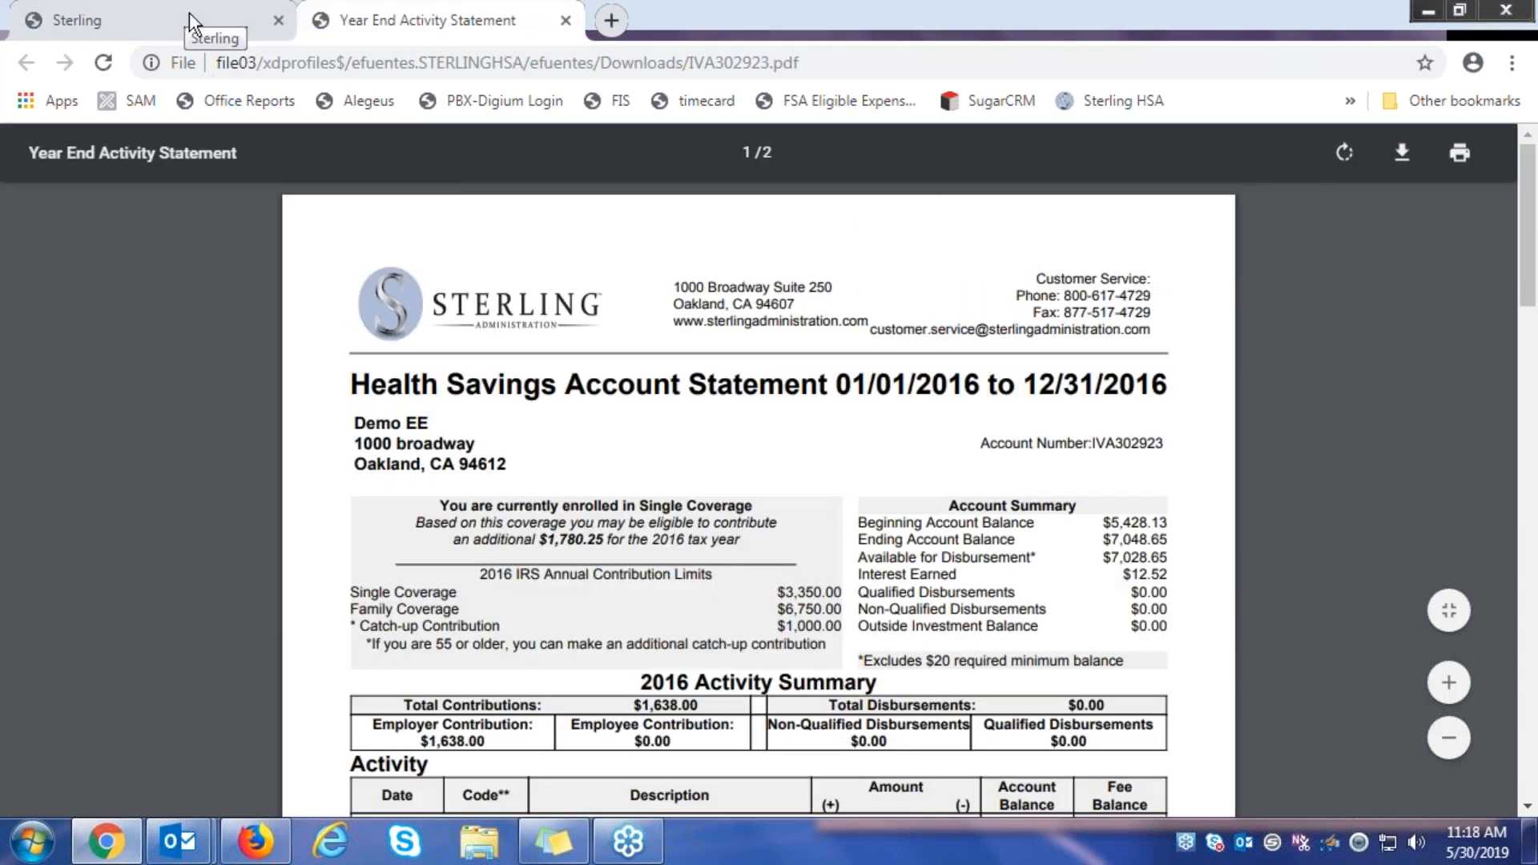
click(189, 12)
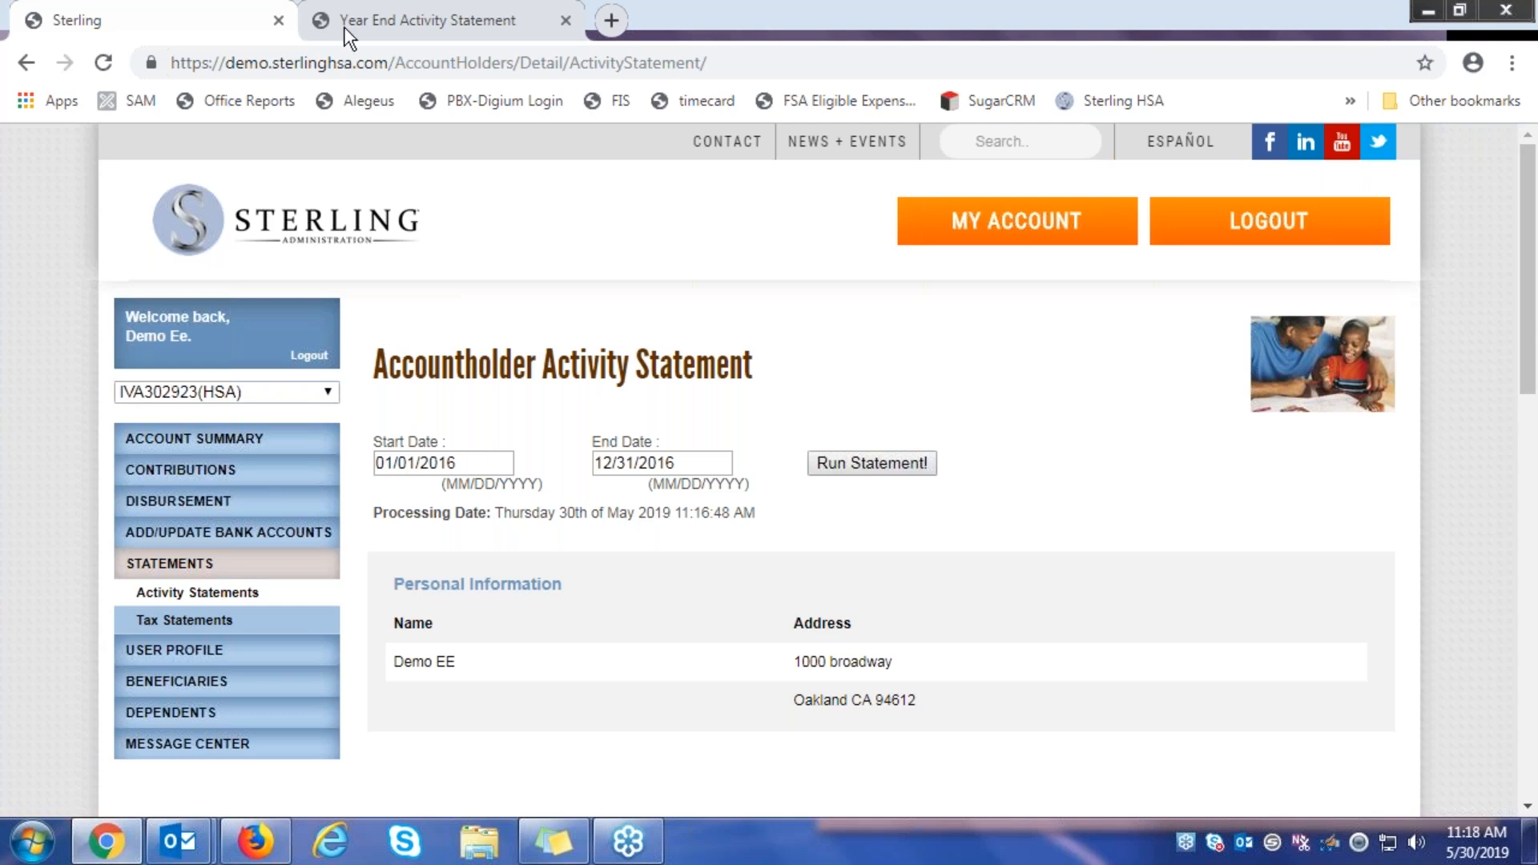
Check the statement PDF once more, then return to the portal and go to Tax Statements
click(428, 21)
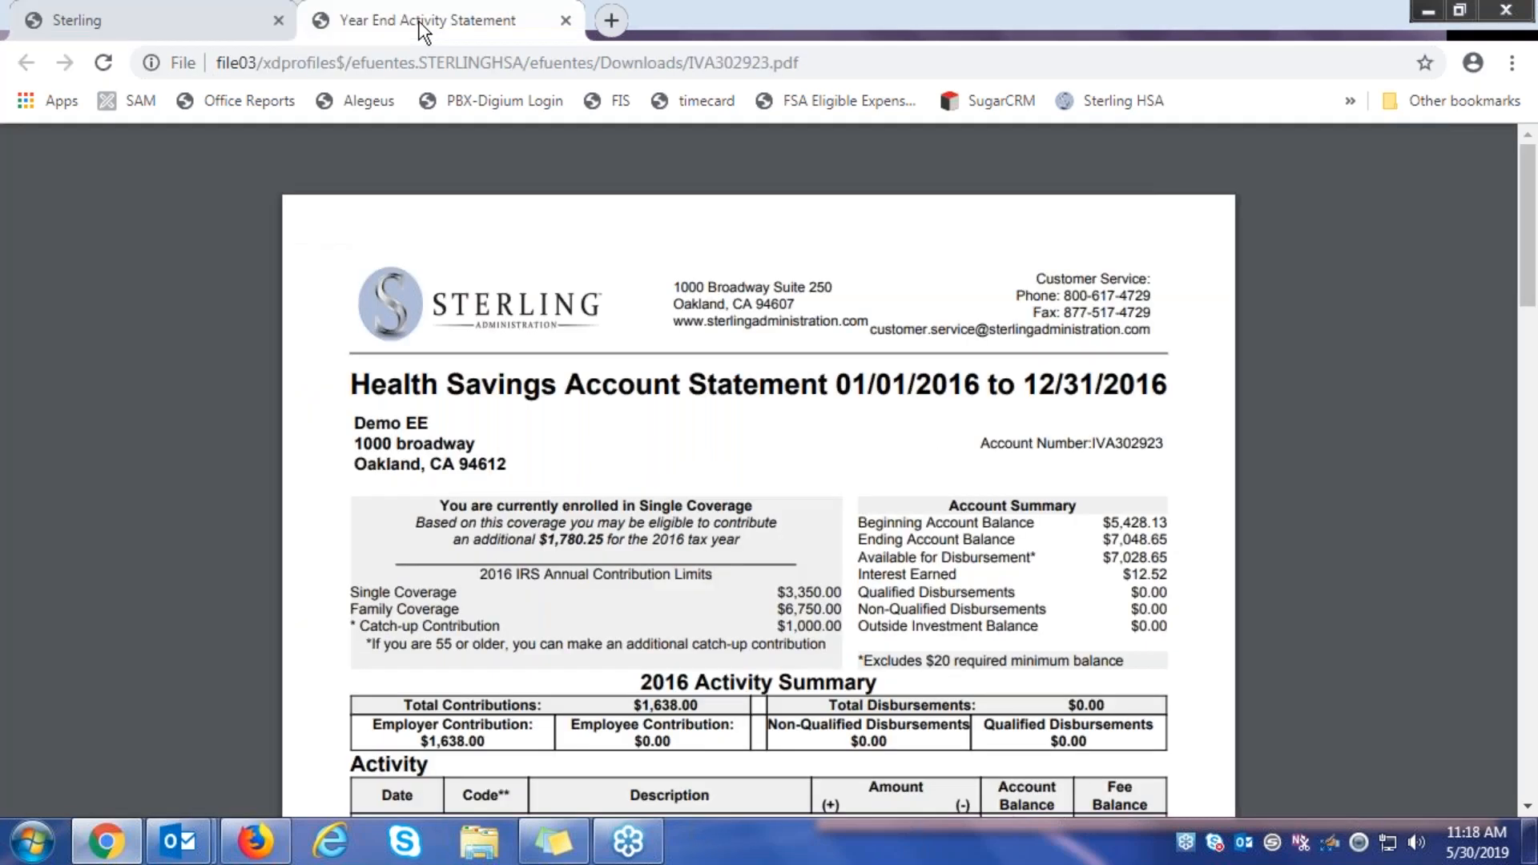
scroll(537, 601, down, 2)
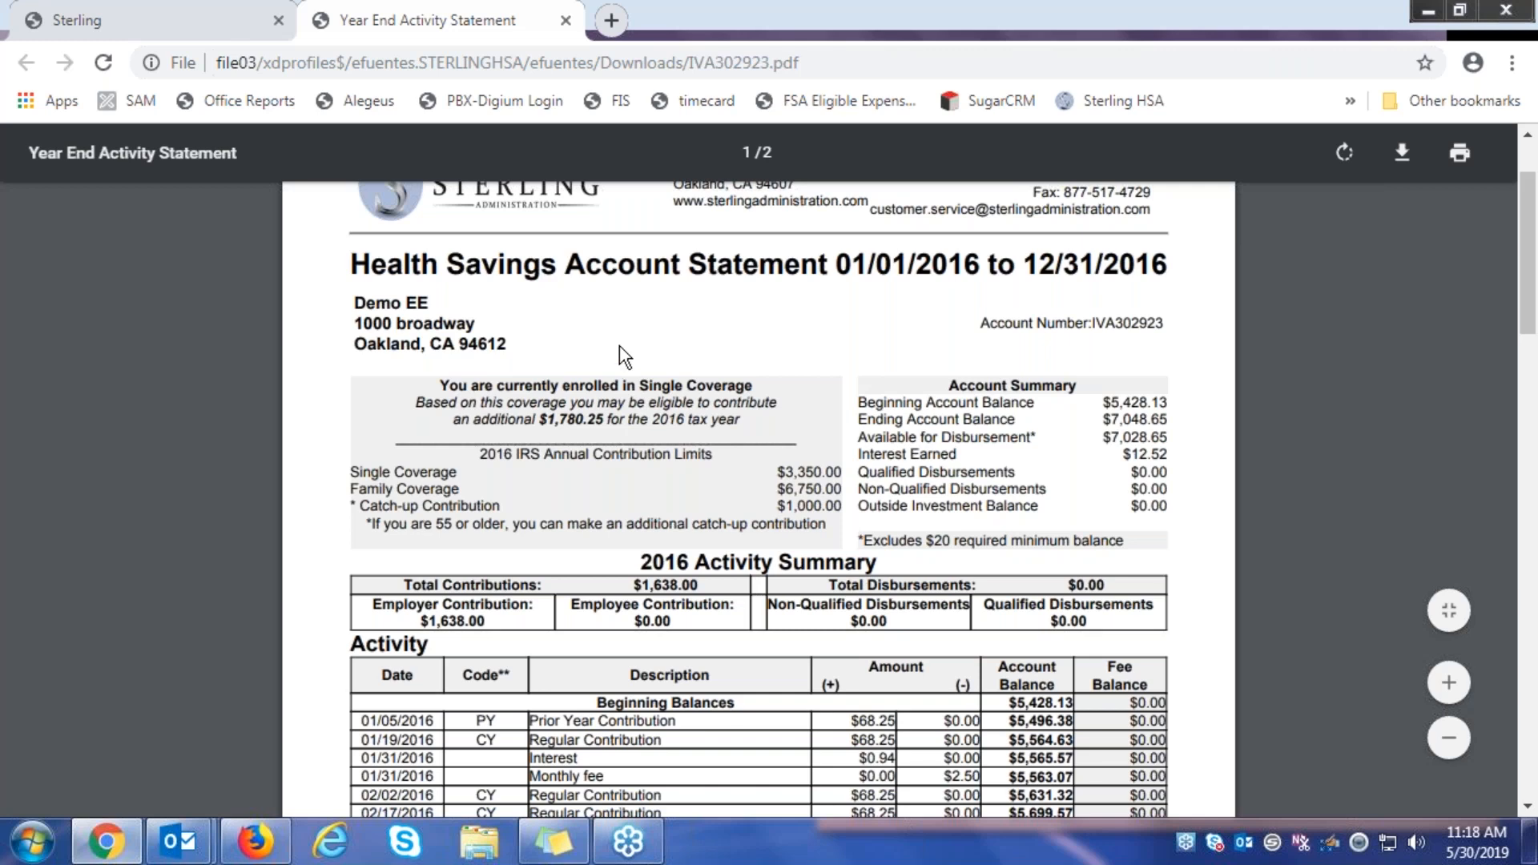
click(89, 30)
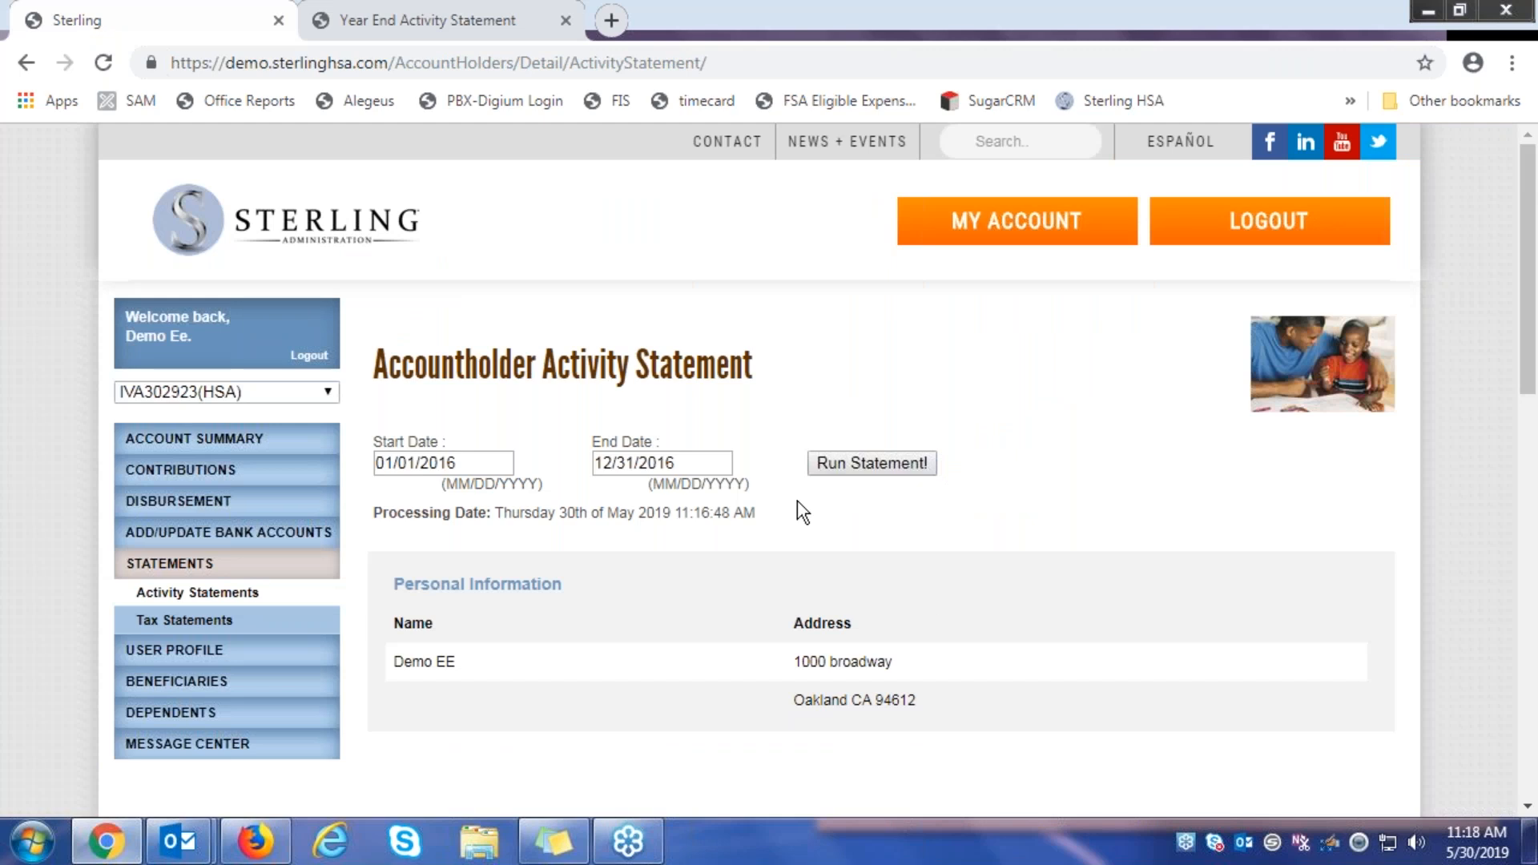
scroll(543, 347, down, 2)
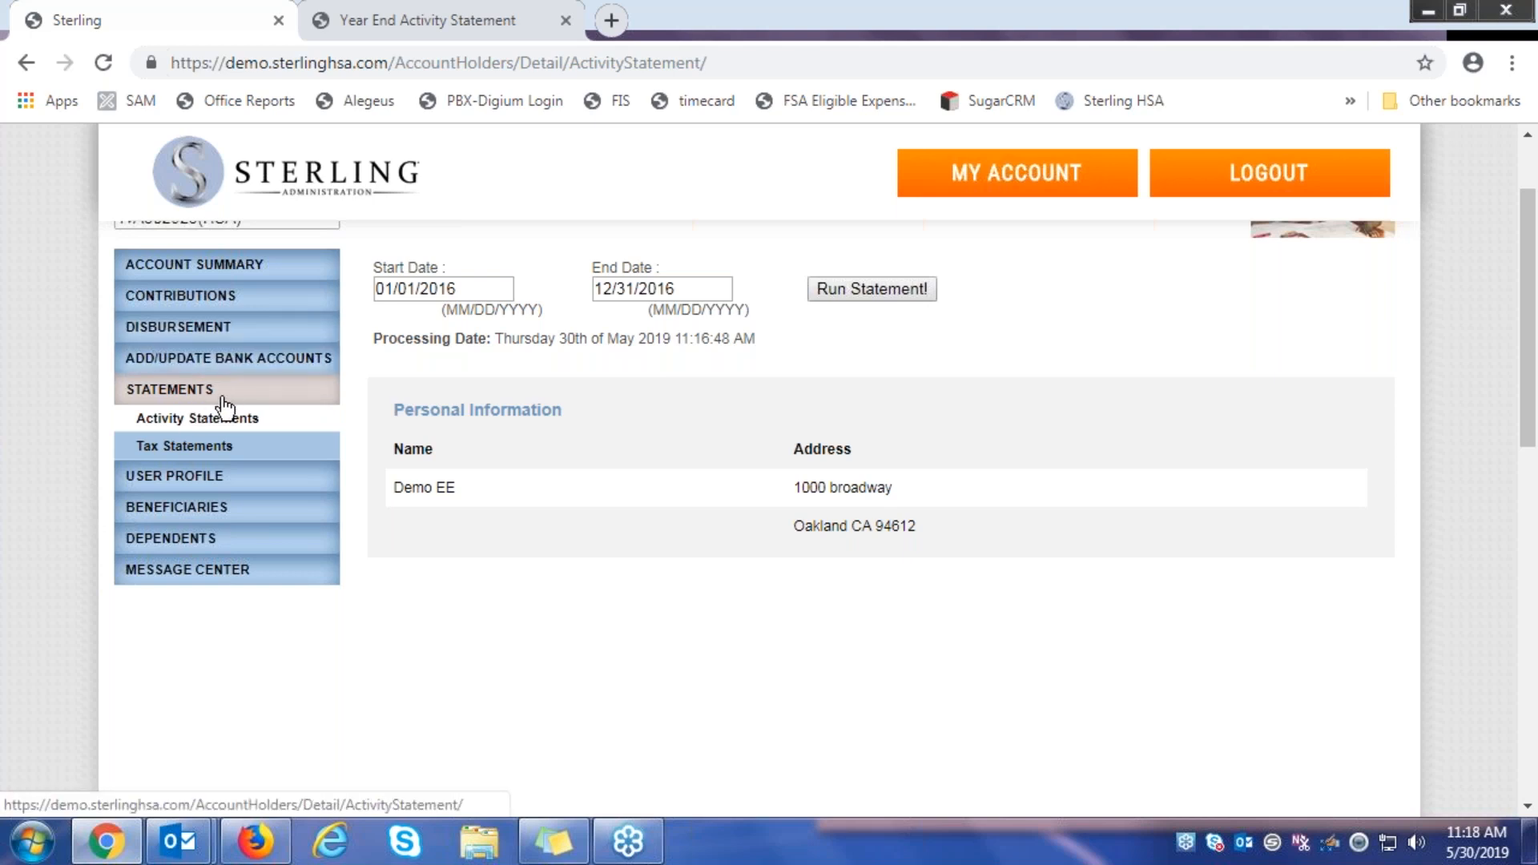
click(165, 454)
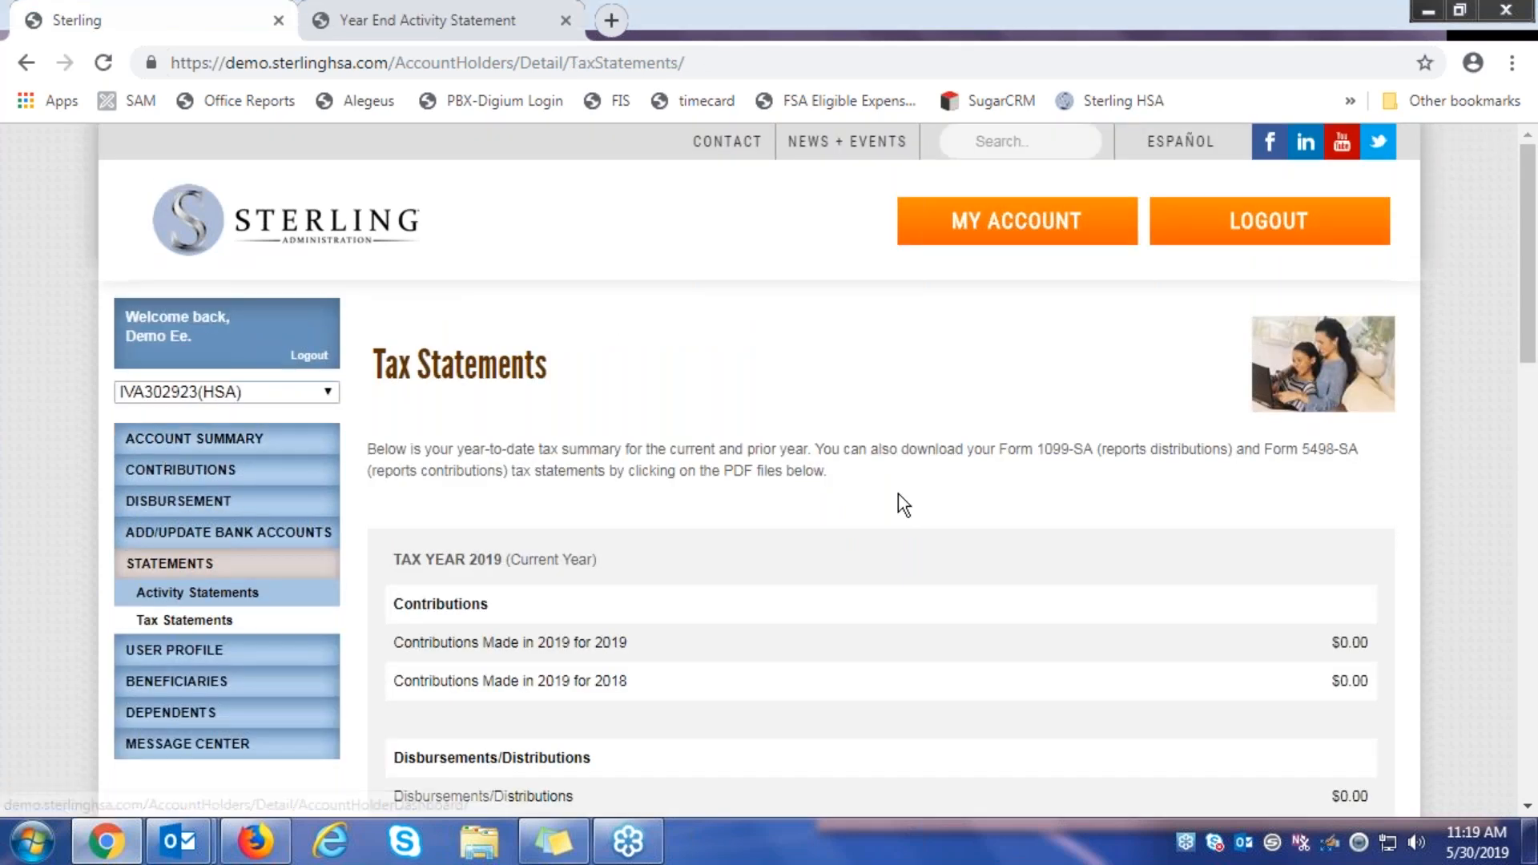
Scroll down to the 2018 Form 1099-SA and 5498-SA sections and request the 1099-SA PDF
scroll(898, 500, down, 7)
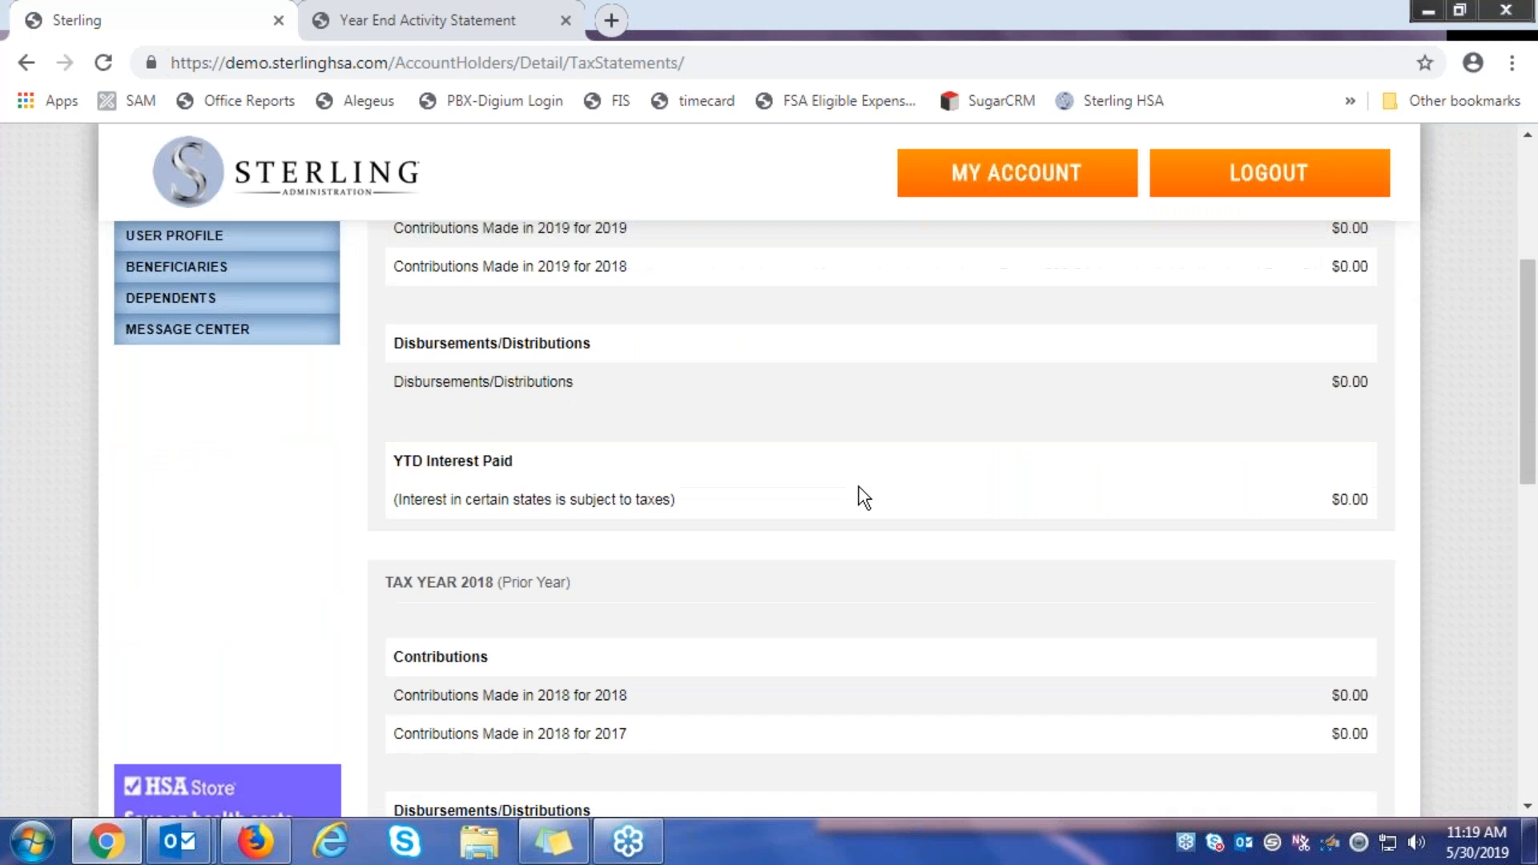
scroll(863, 497, down, 5)
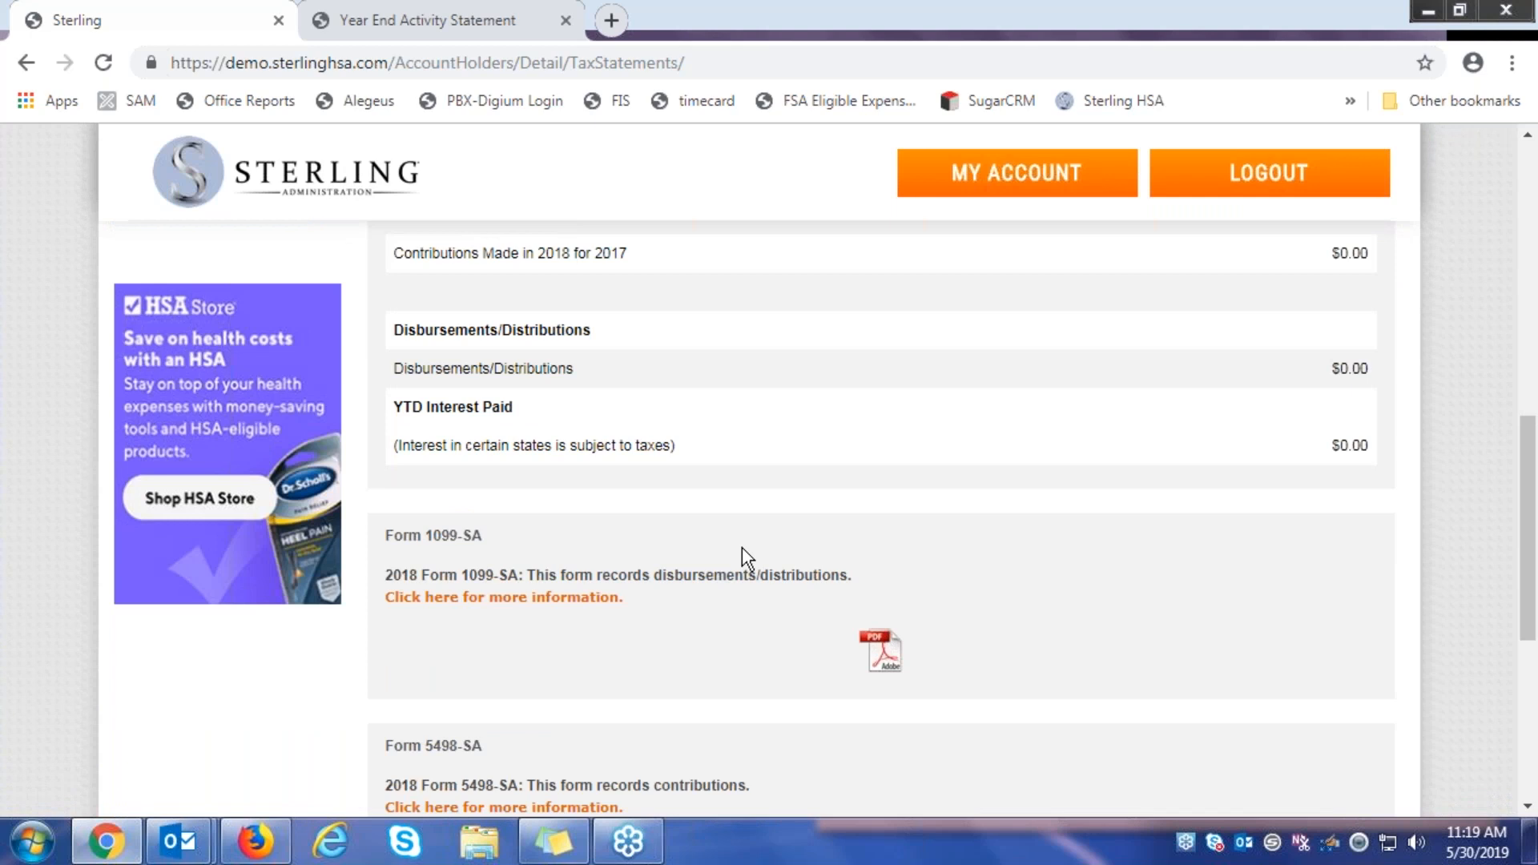
scroll(742, 547, down, 2)
click(871, 533)
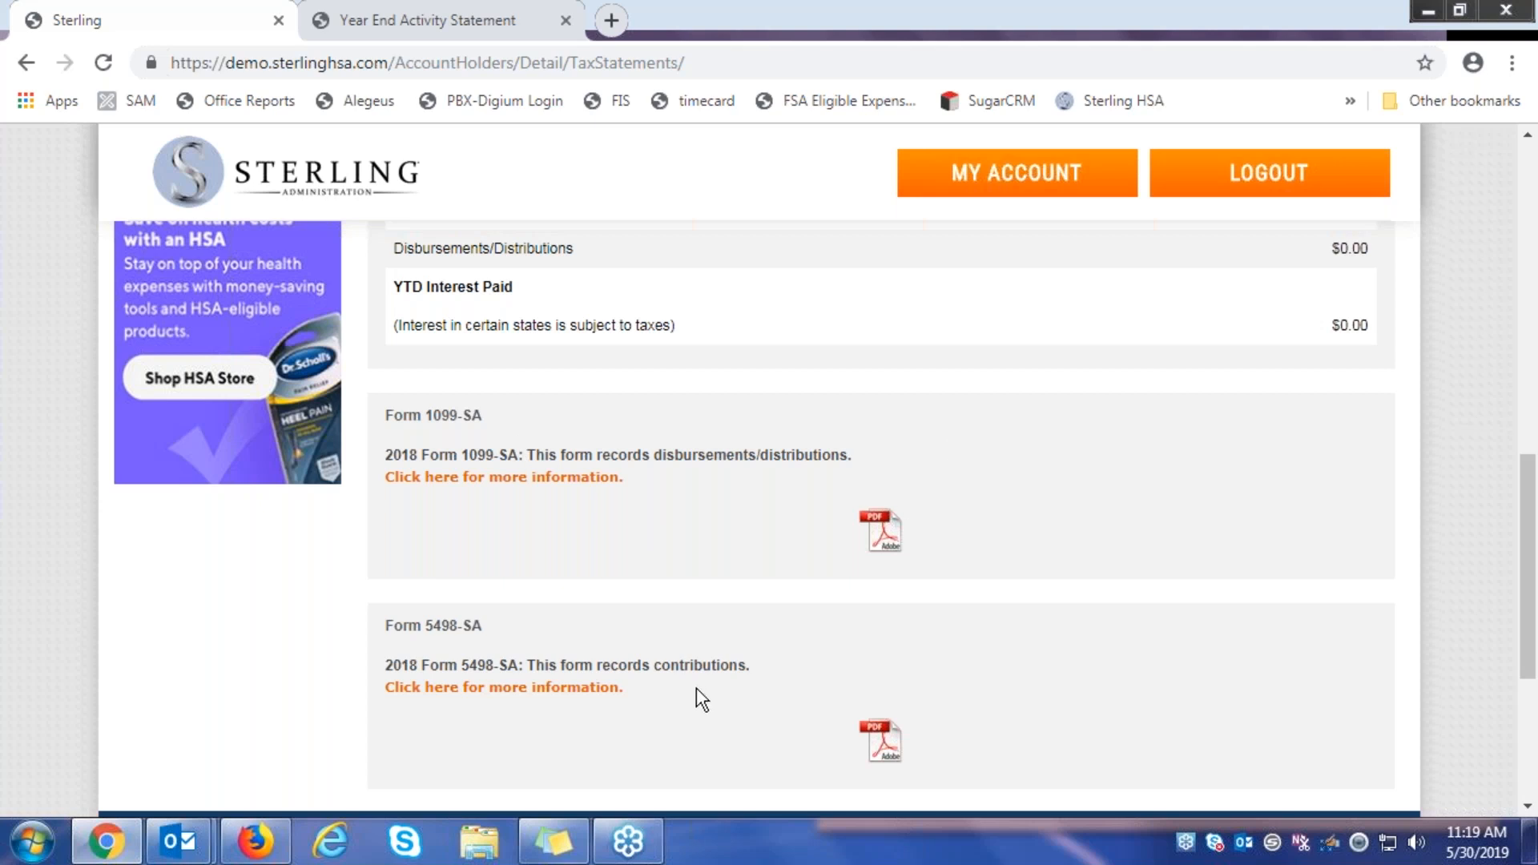
scroll(695, 687, down, 1)
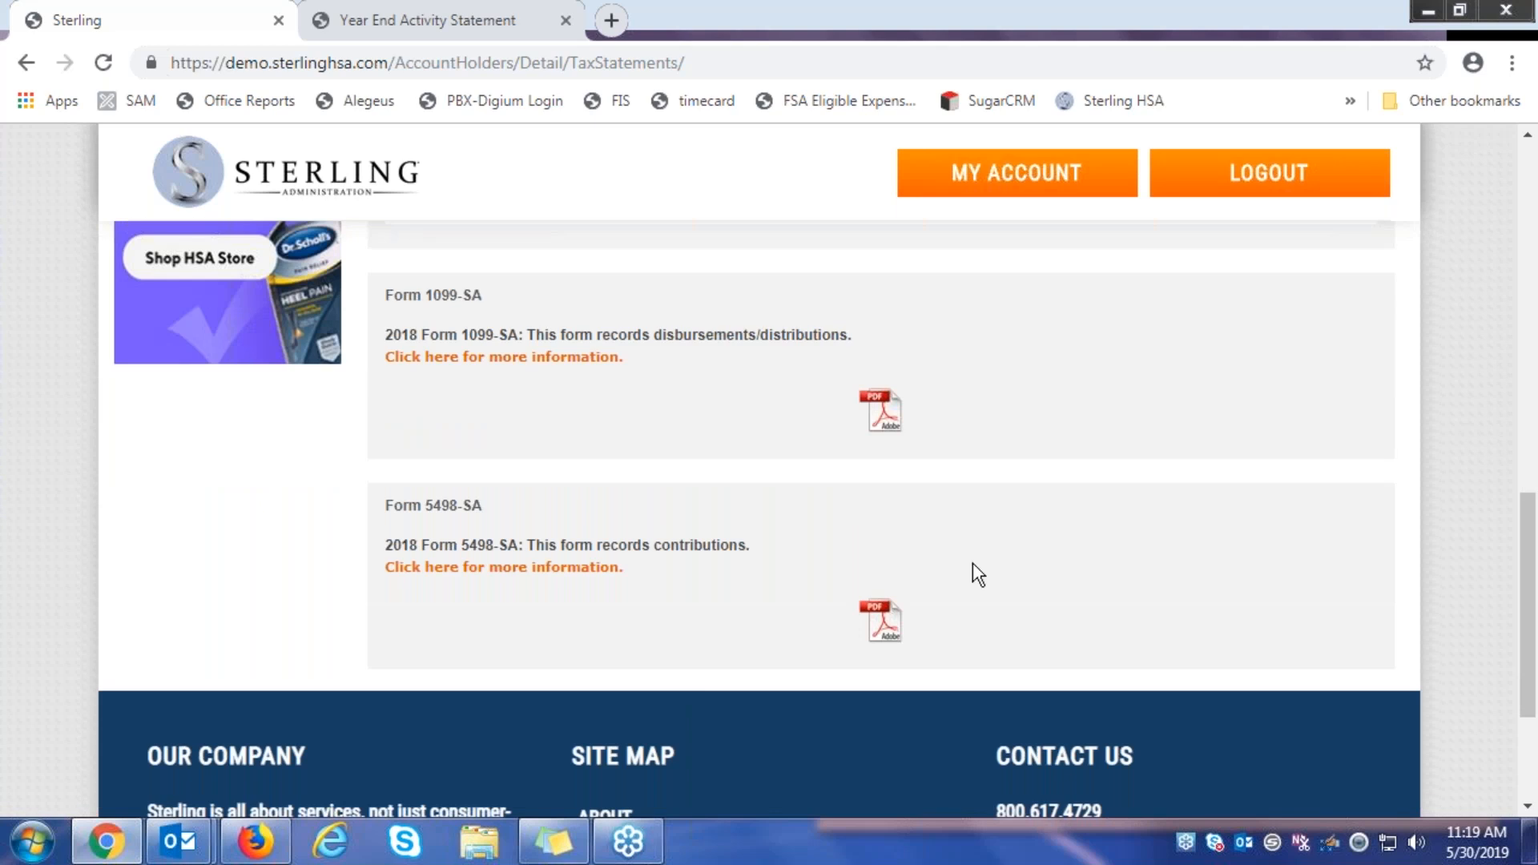
Download the 2018 Form 1099-SA and 5498-SA PDFs and open 1099.pdf in its own tab
click(887, 426)
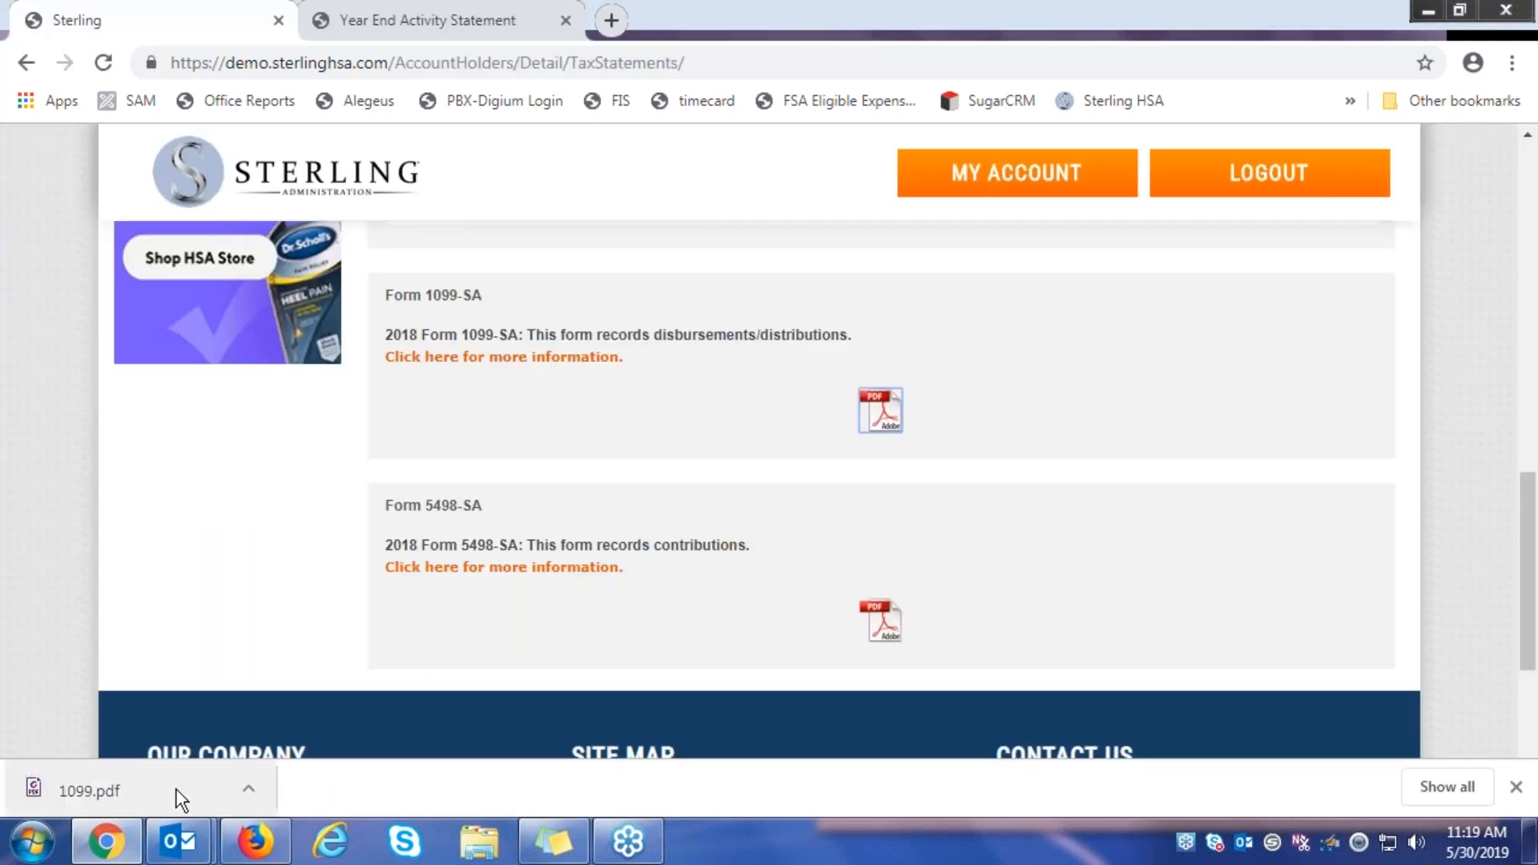
click(887, 640)
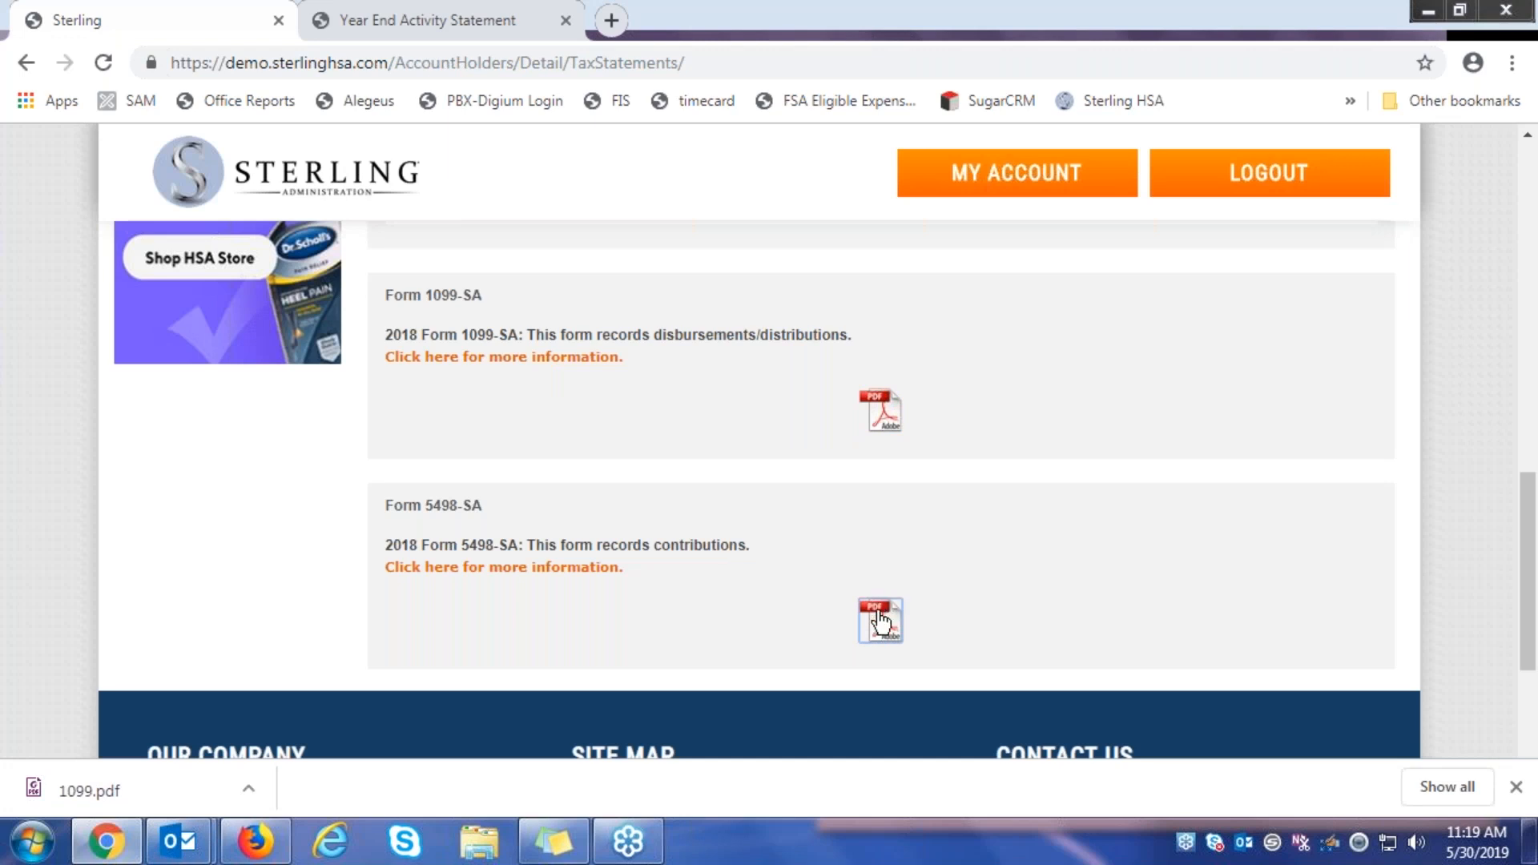
click(895, 636)
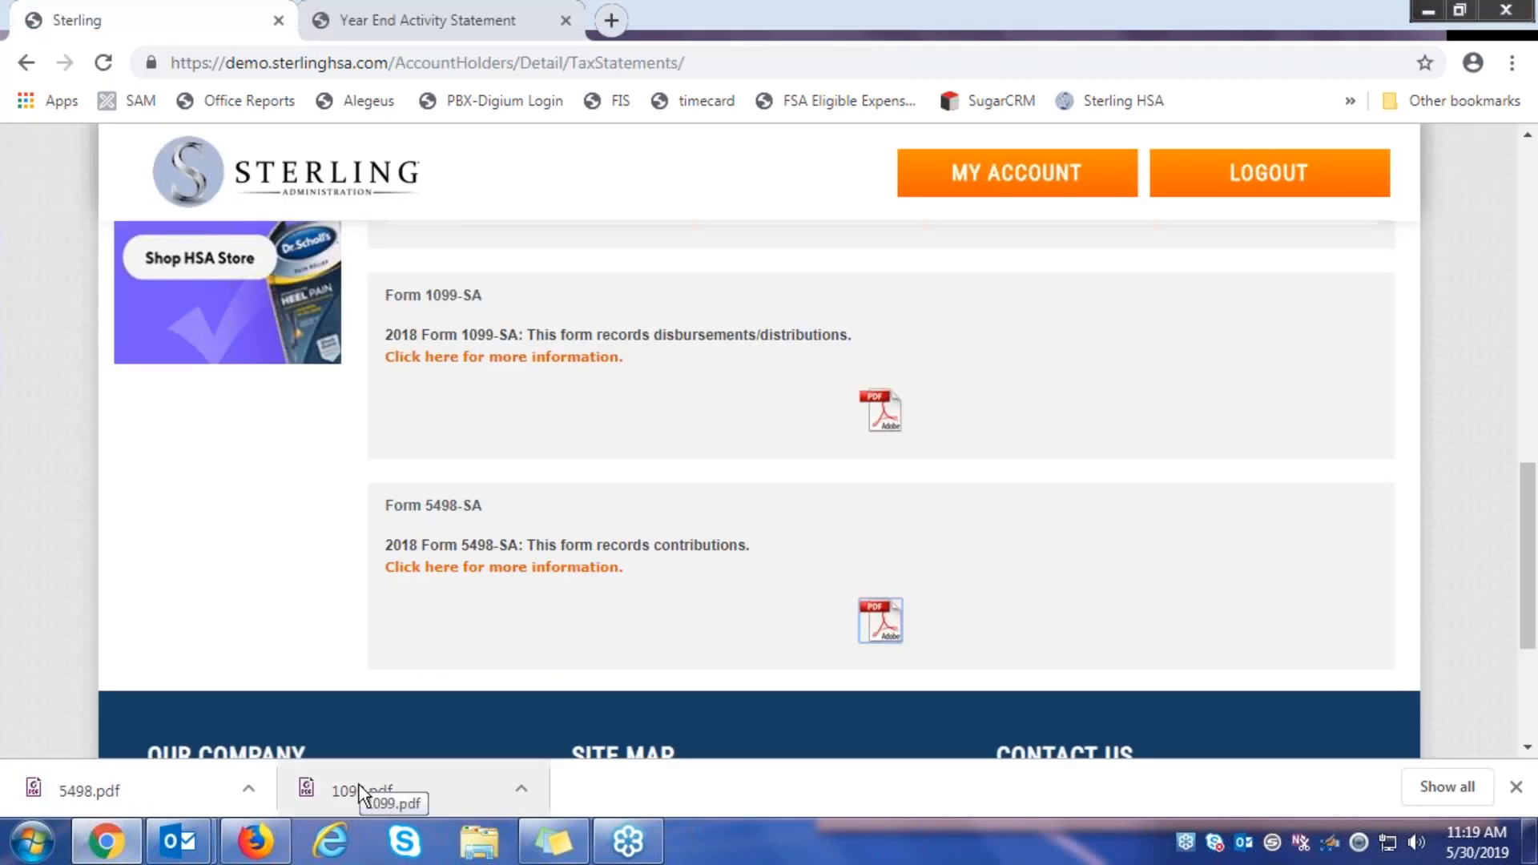
click(359, 785)
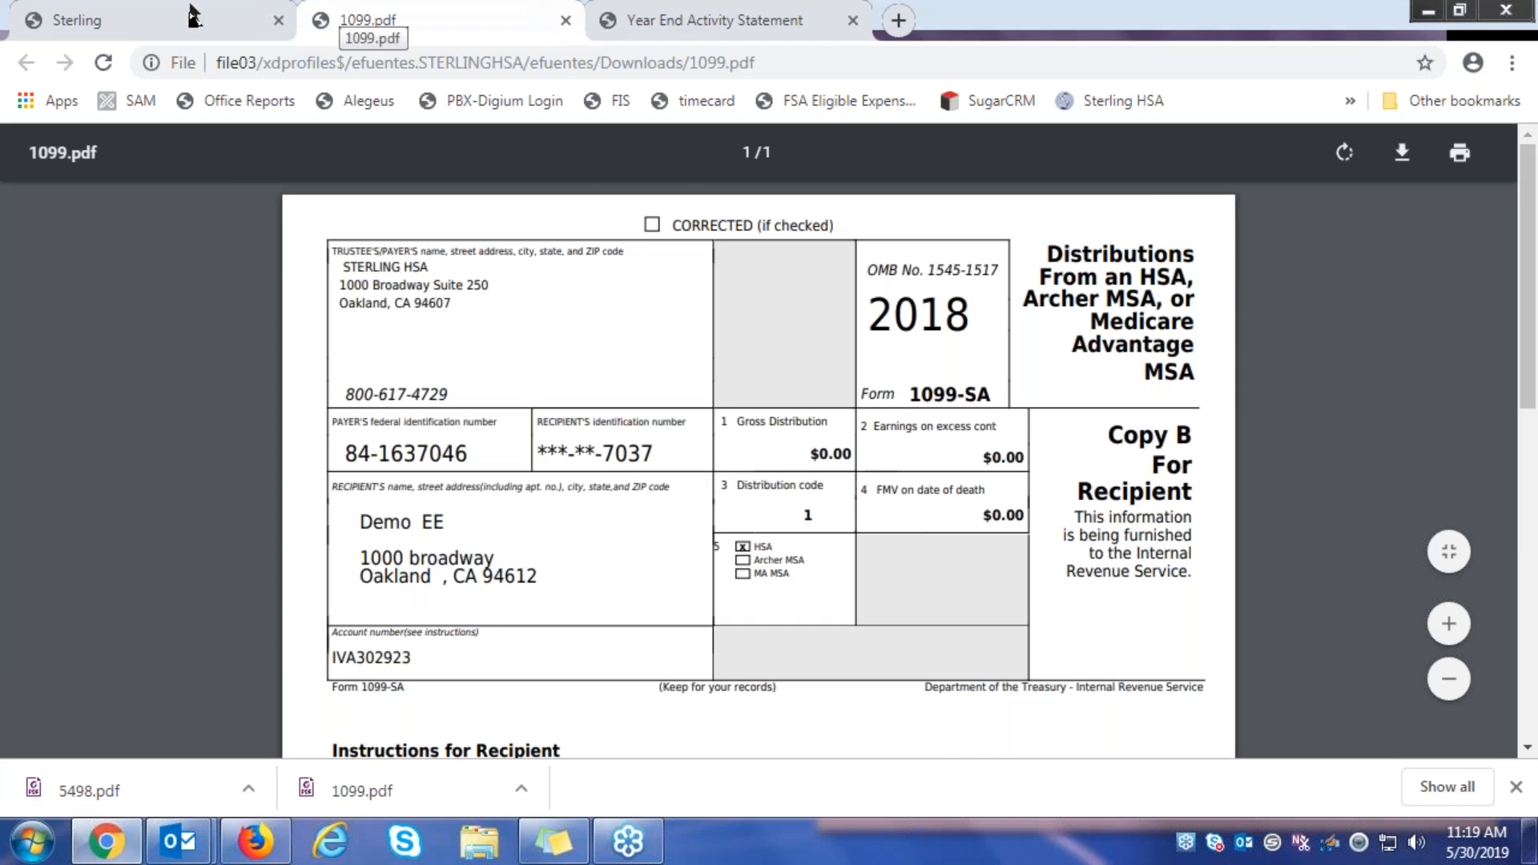
click(162, 16)
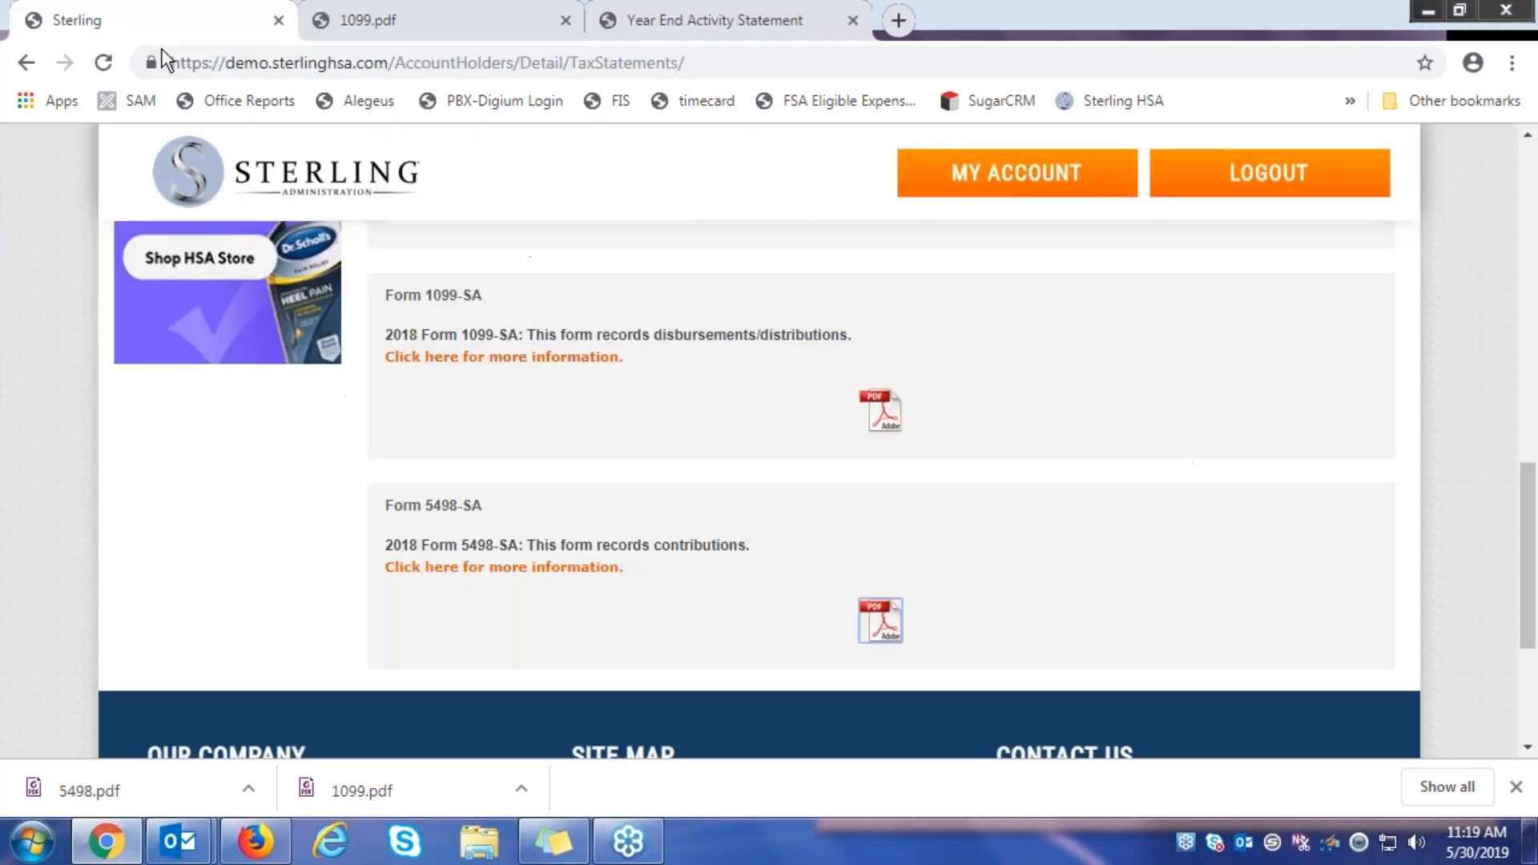
Scroll back up the Tax Statements page to the 2019 tax-year summary showing $0.00 amounts
scroll(657, 593, up, 2)
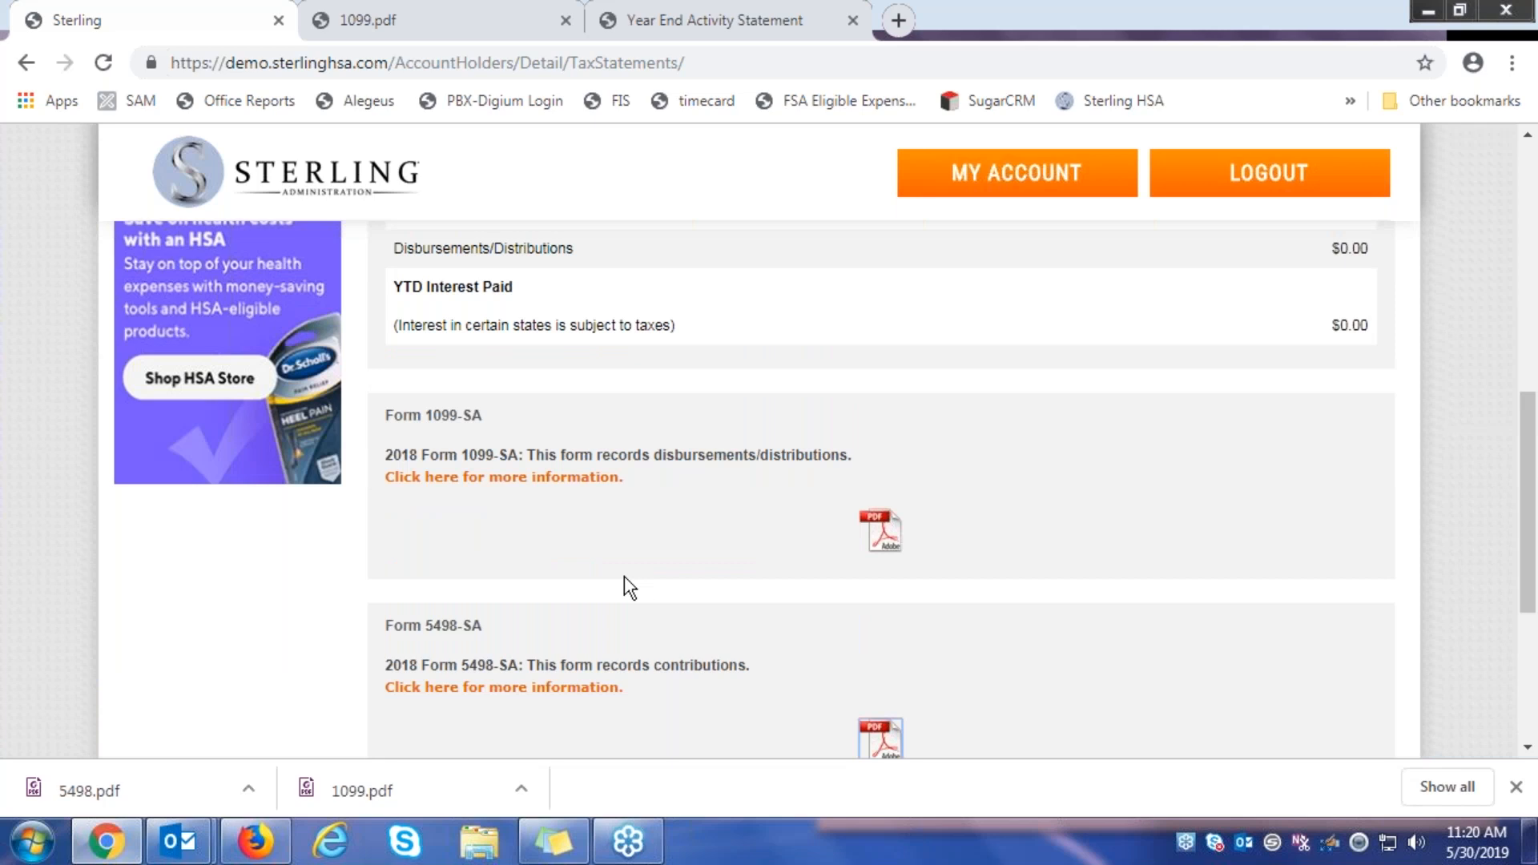
scroll(623, 576, up, 4)
scroll(624, 581, down, 2)
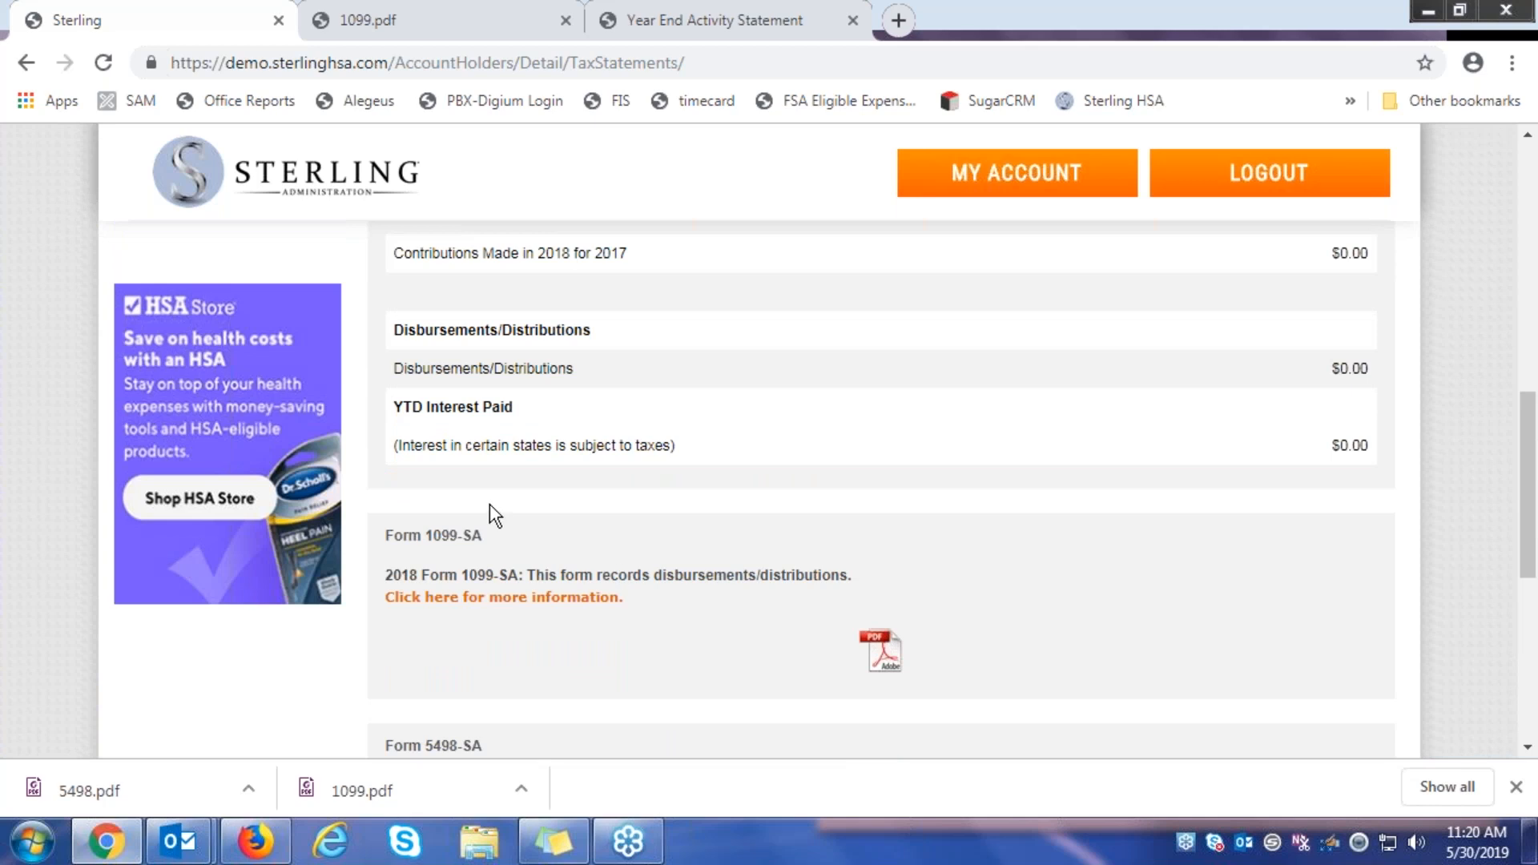
scroll(516, 531, up, 2)
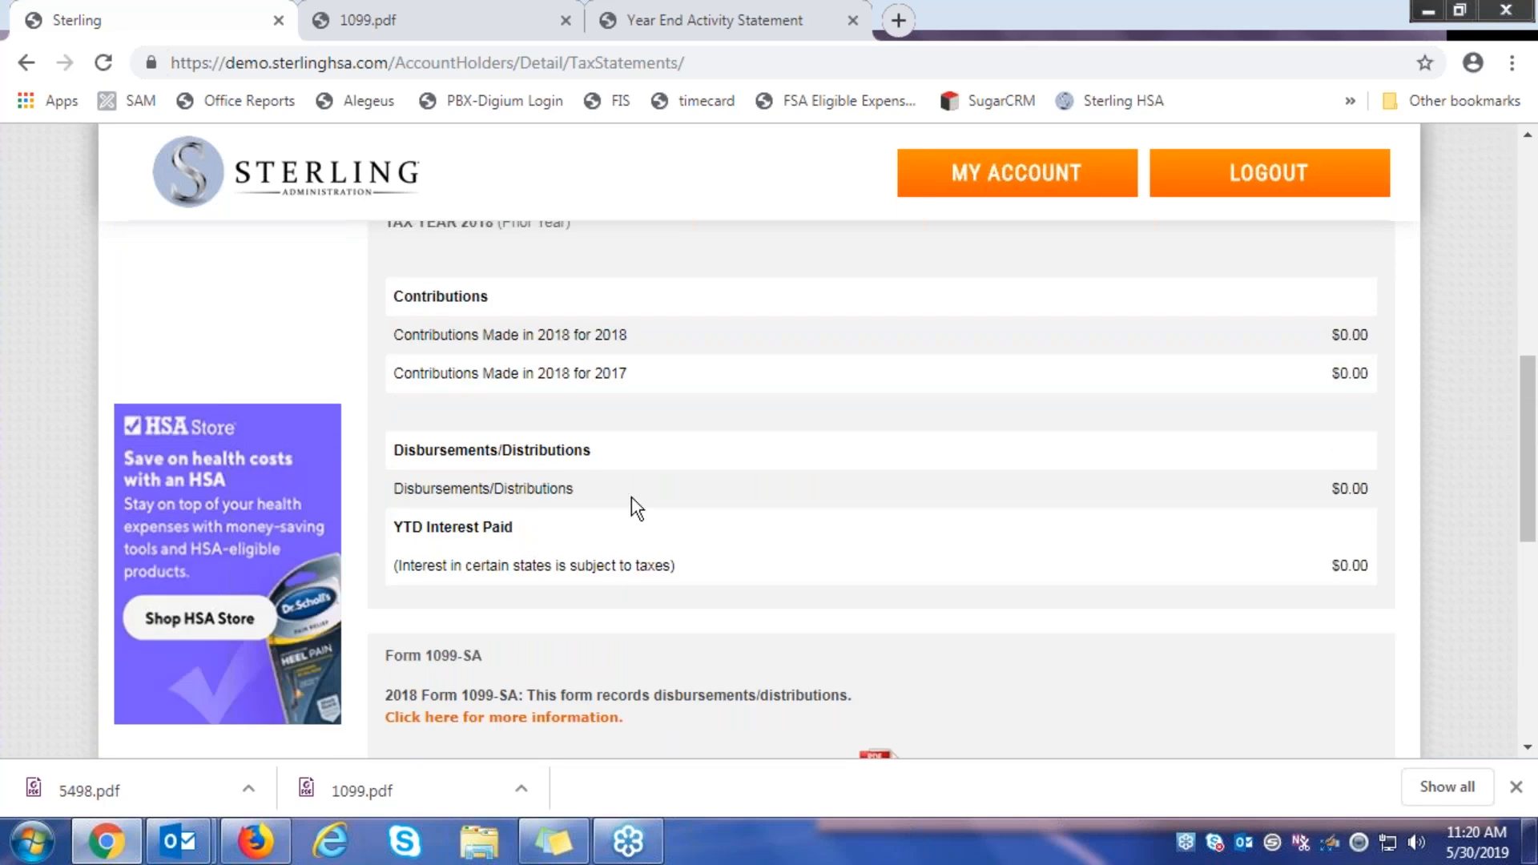
scroll(624, 544, up, 2)
scroll(622, 541, up, 3)
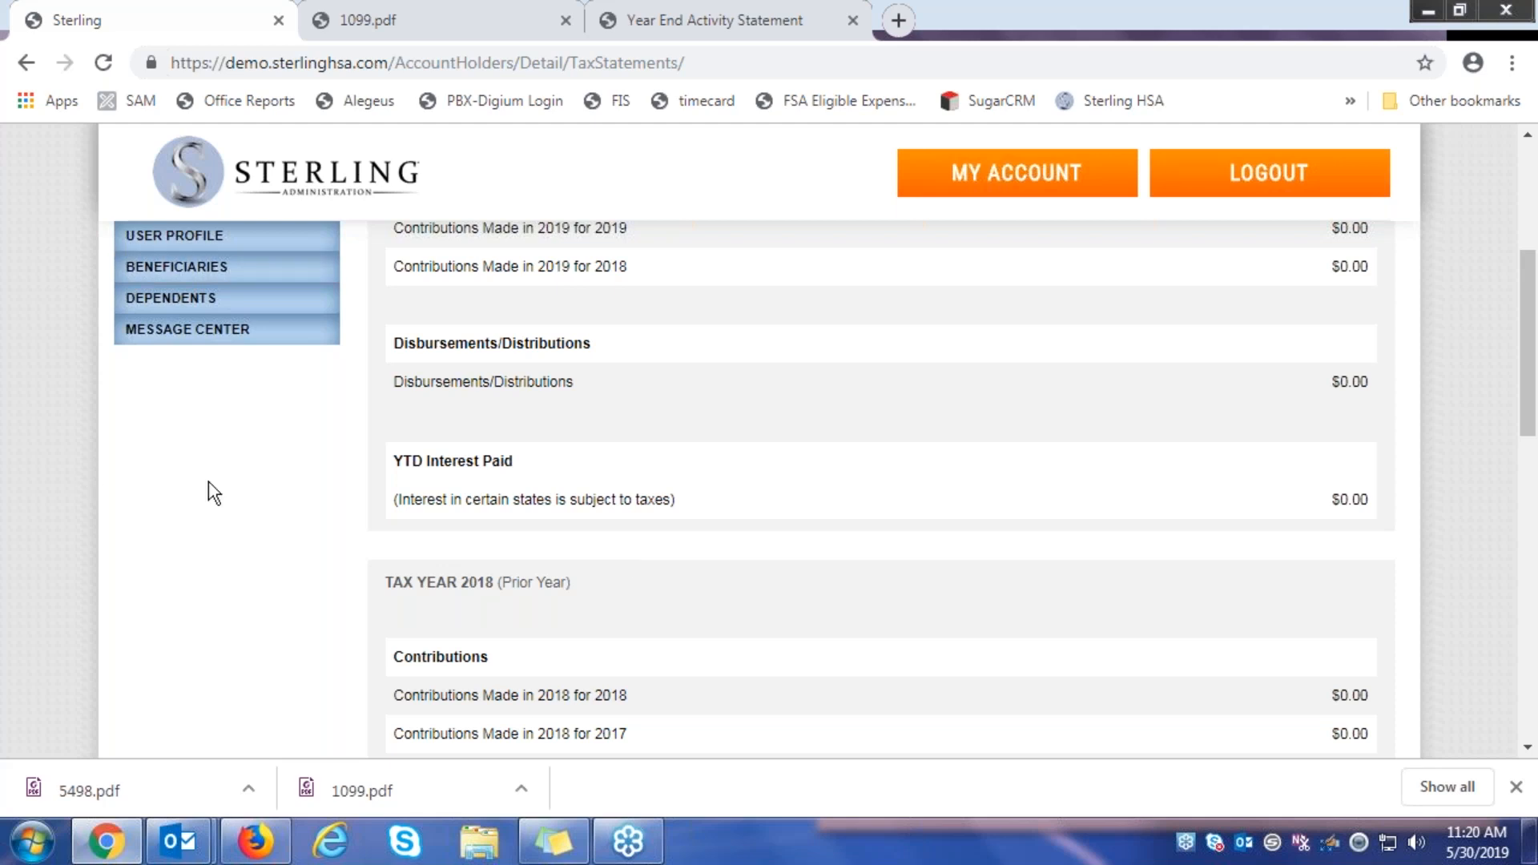
scroll(249, 504, up, 2)
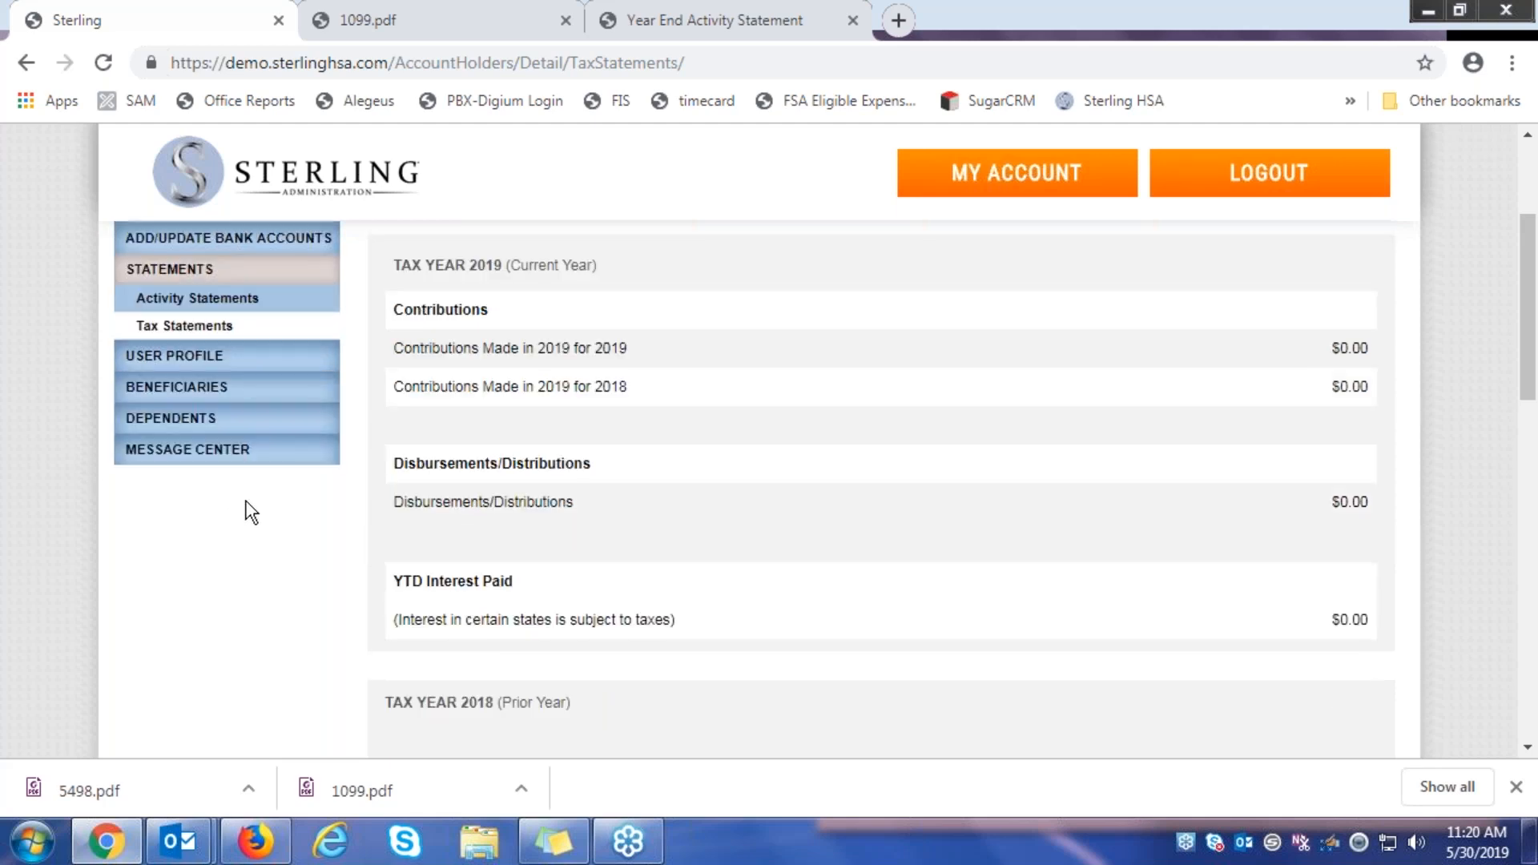
scroll(251, 513, up, 2)
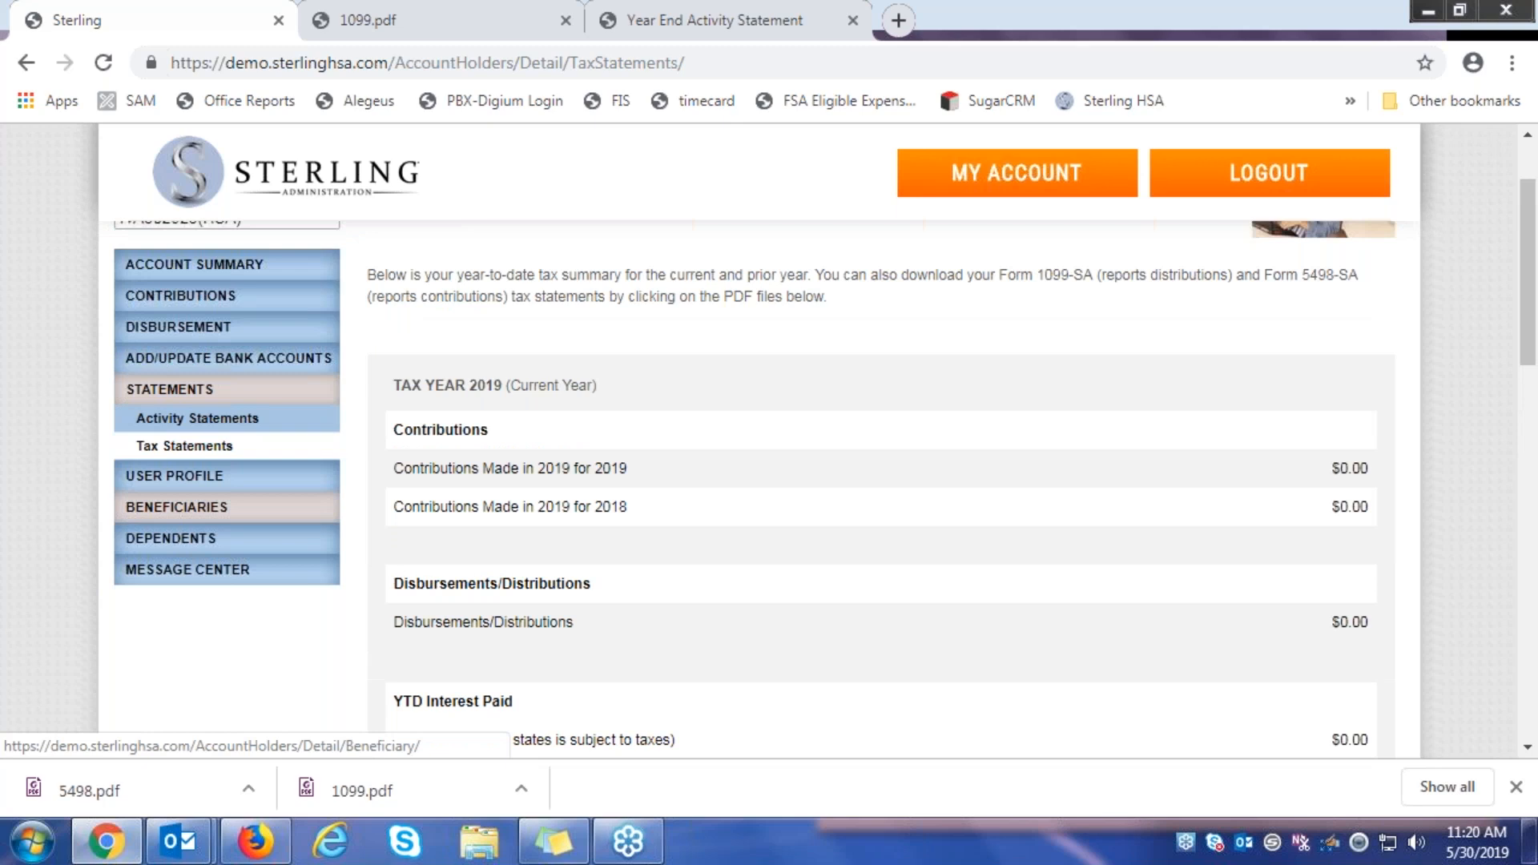
mouse_move(178, 841)
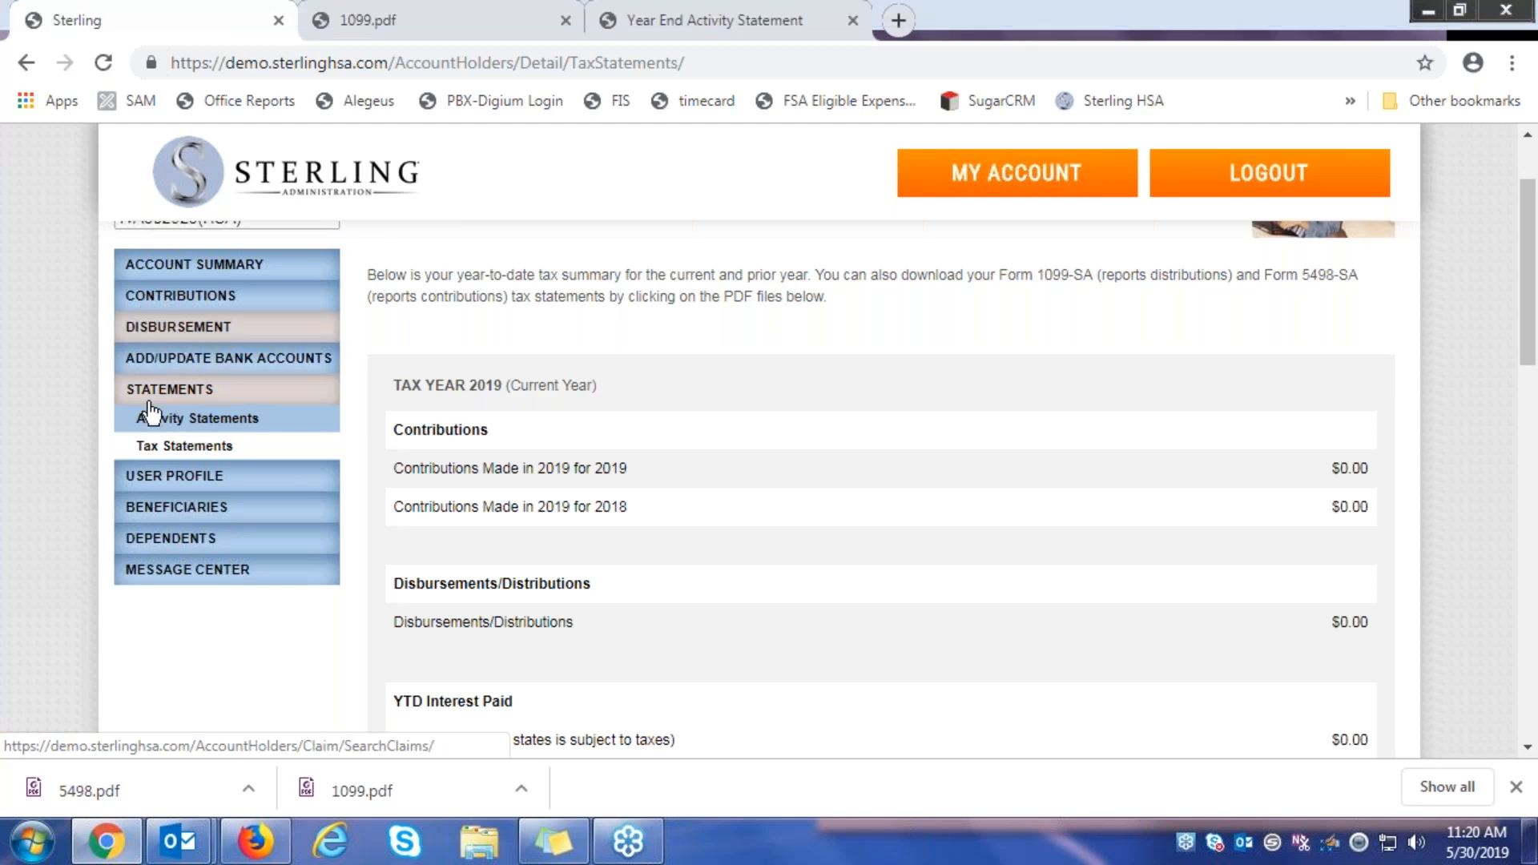
In the User Profile, append the suite number to the street address and save the contact details
click(199, 479)
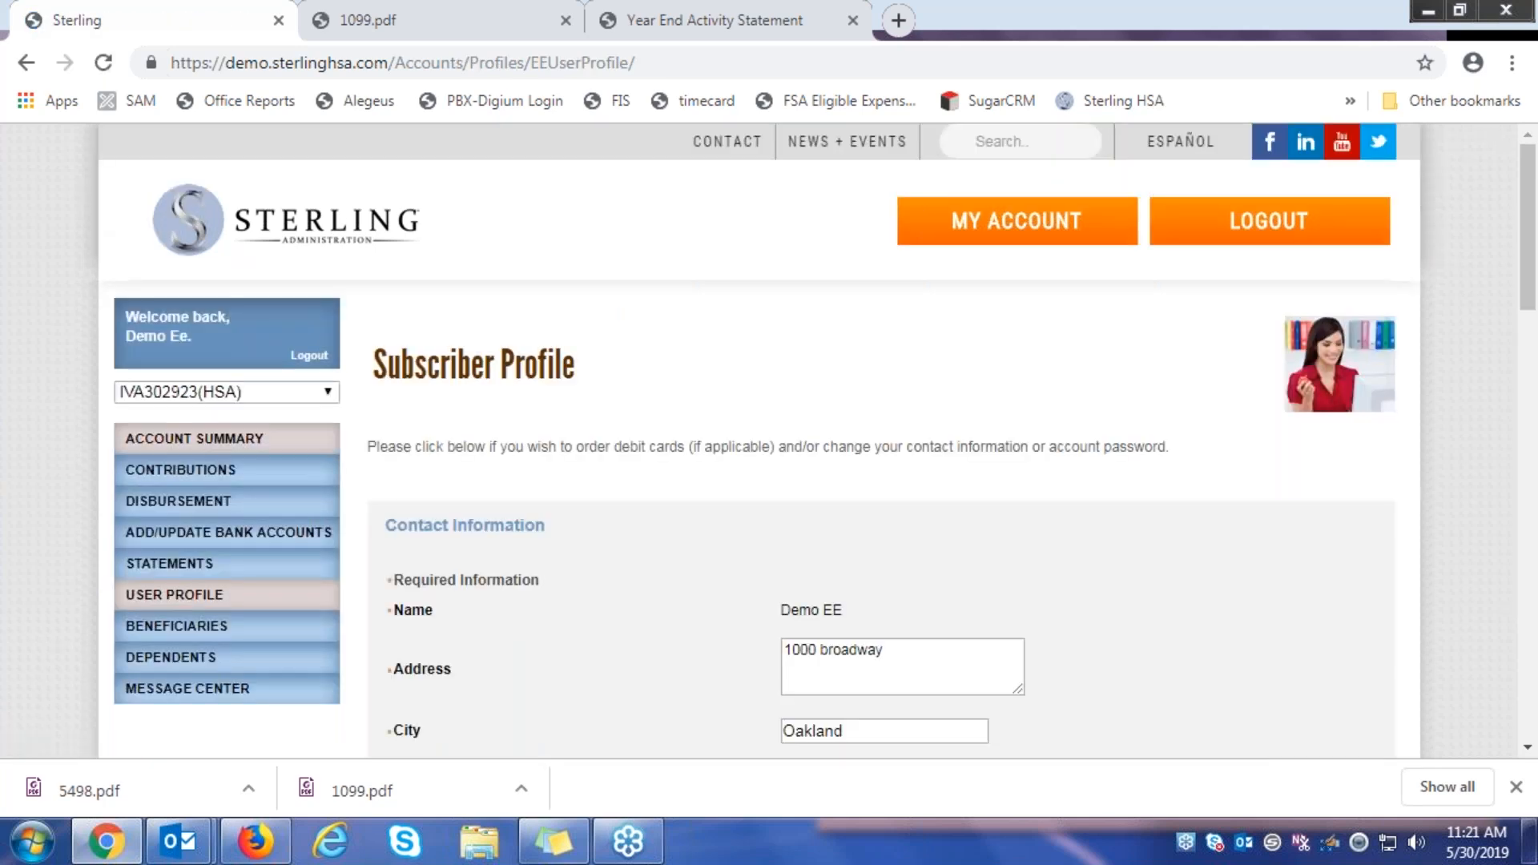
scroll(949, 480, down, 2)
scroll(952, 469, down, 2)
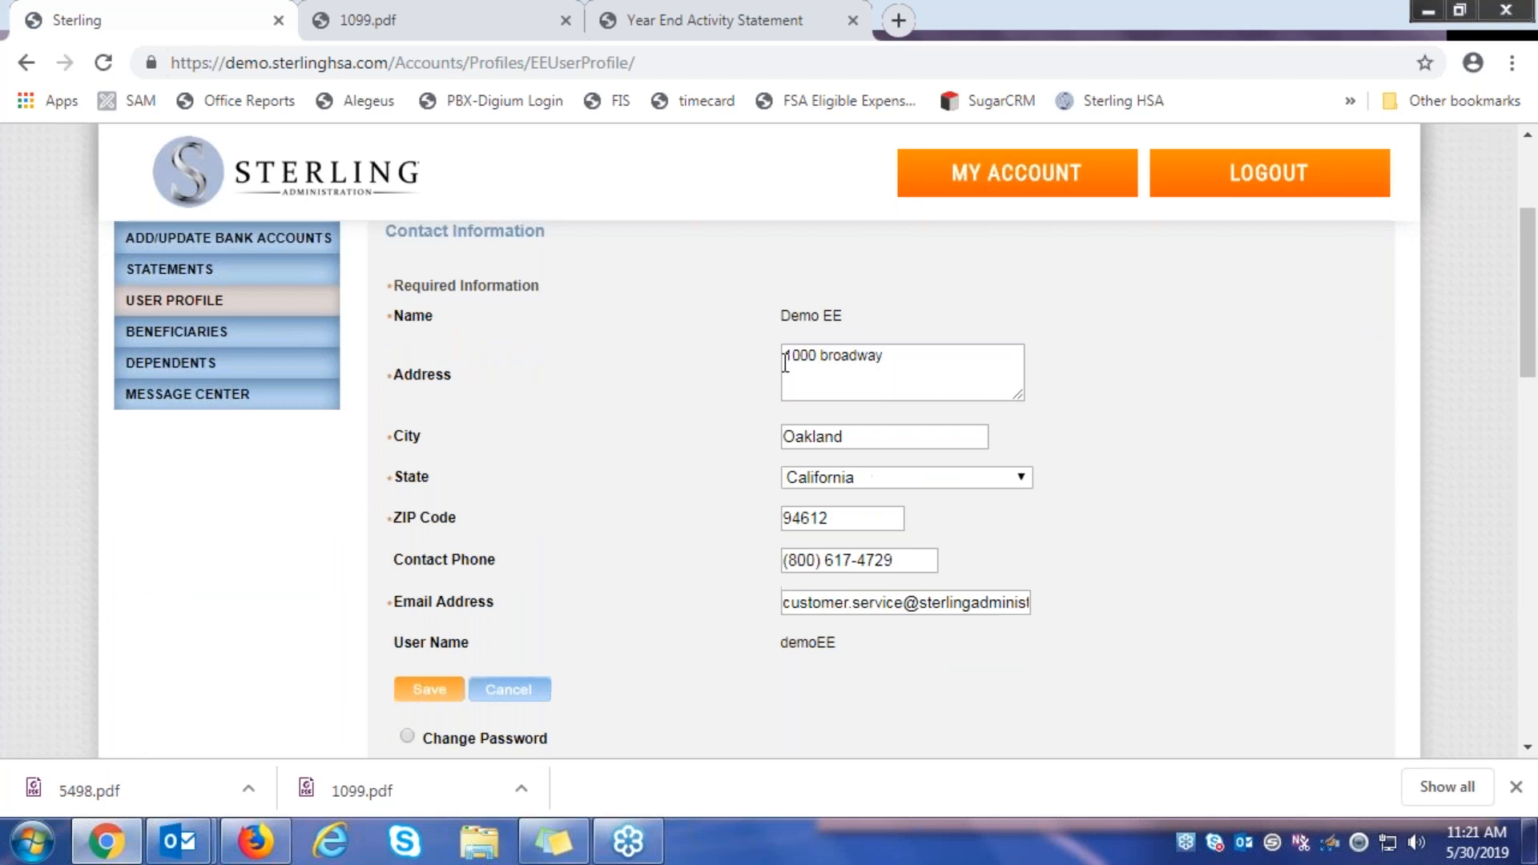
click(920, 370)
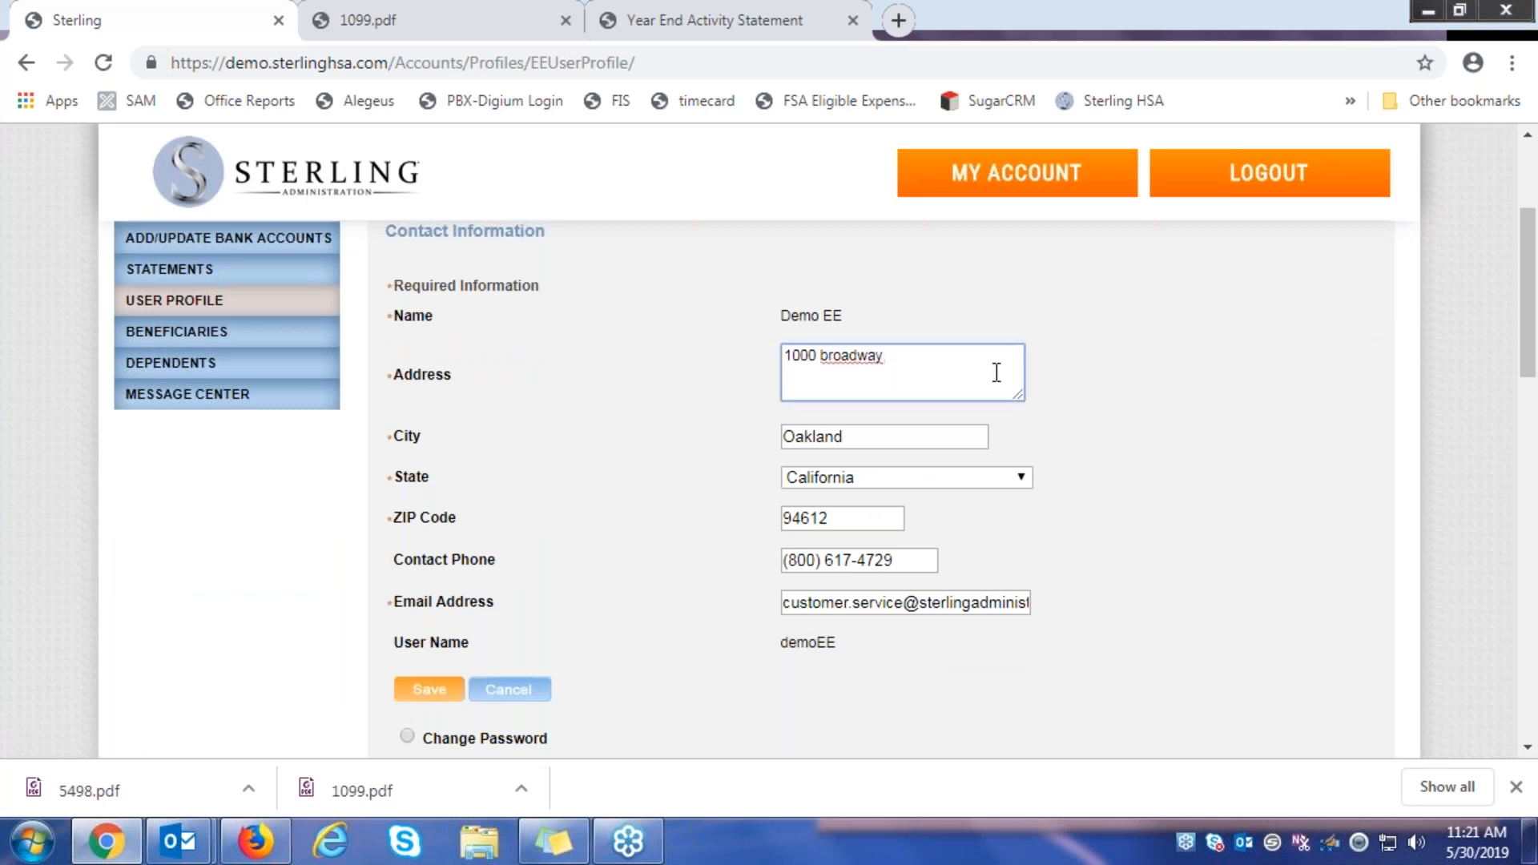
text(ste250)
click(598, 515)
scroll(604, 474, down, 2)
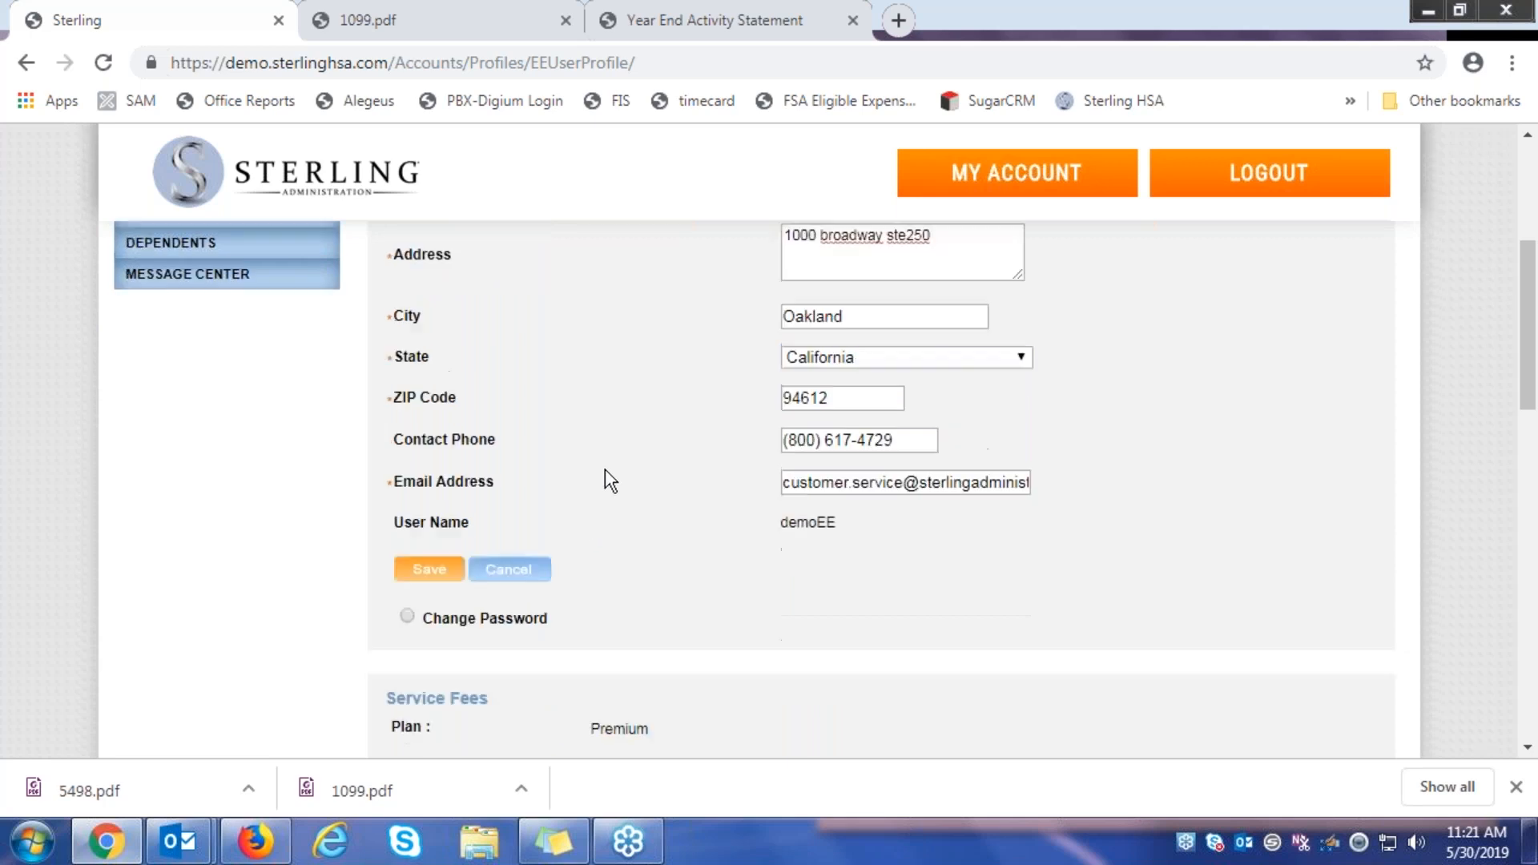
click(437, 575)
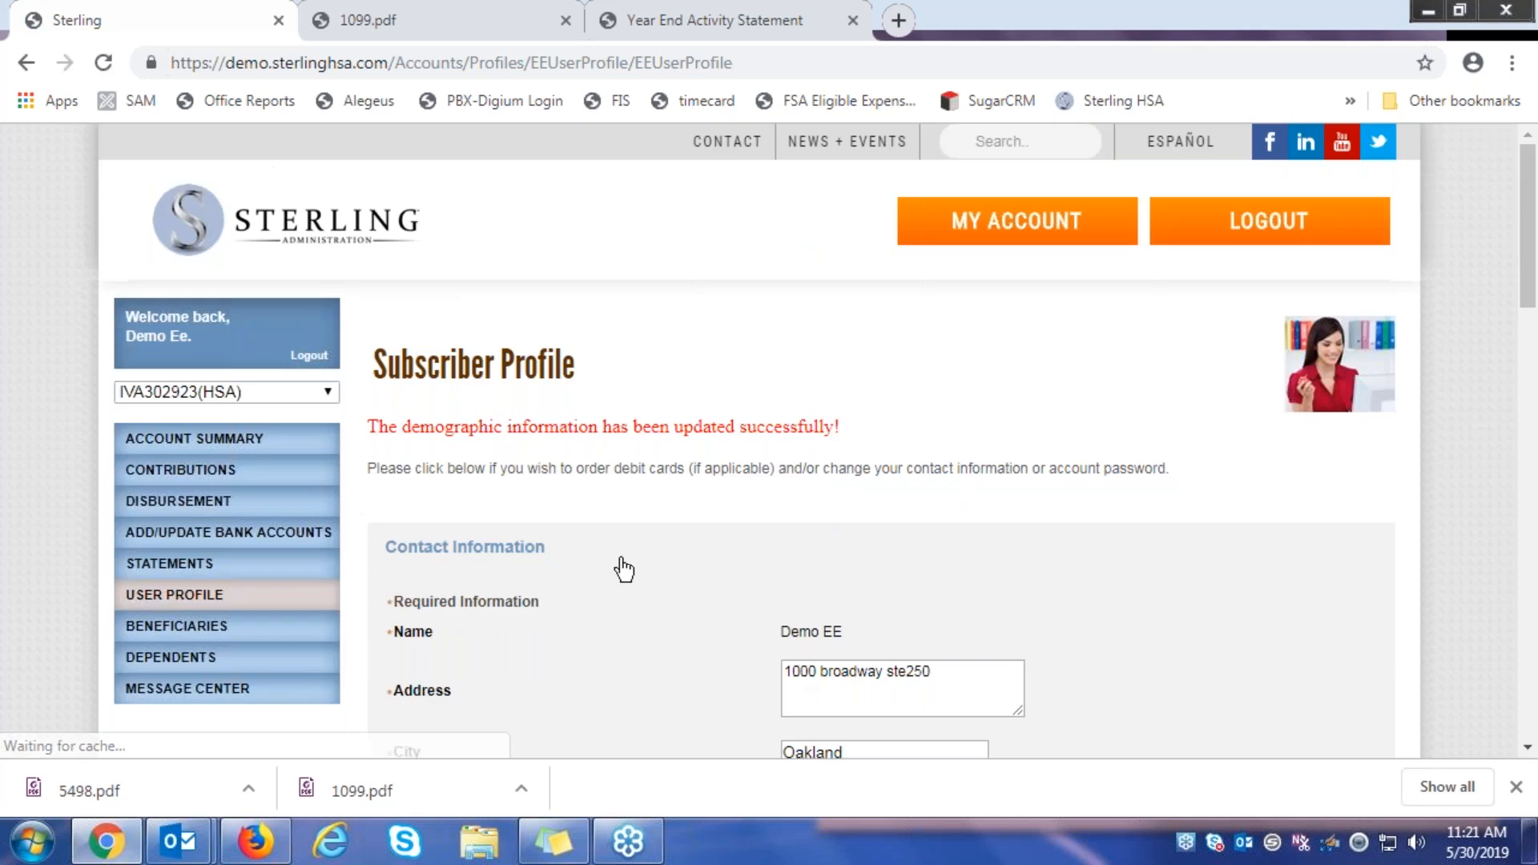
scroll(633, 593, down, 2)
scroll(615, 583, down, 1)
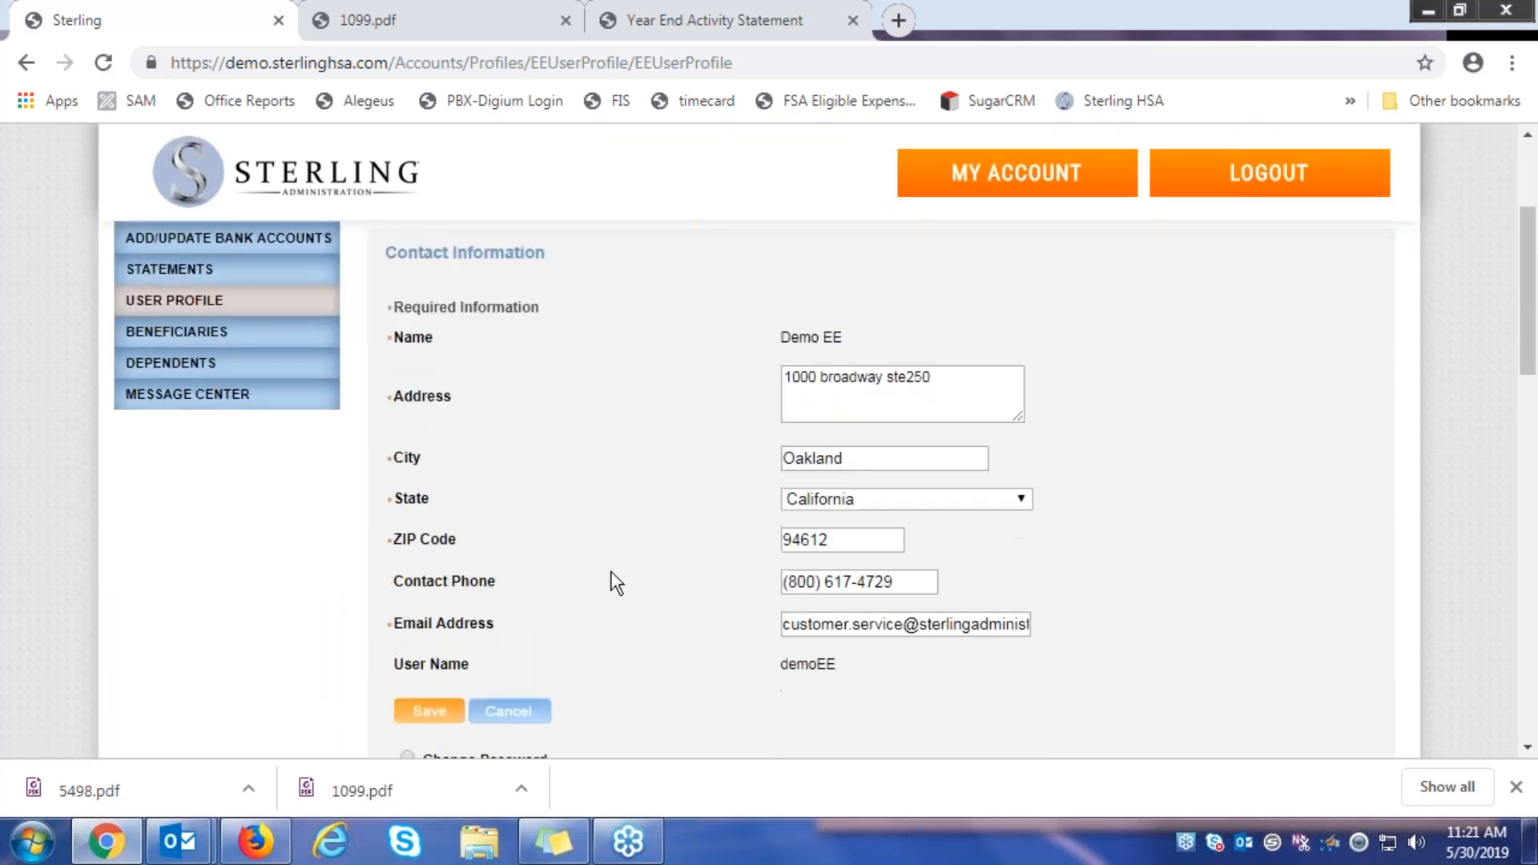
scroll(616, 582, down, 1)
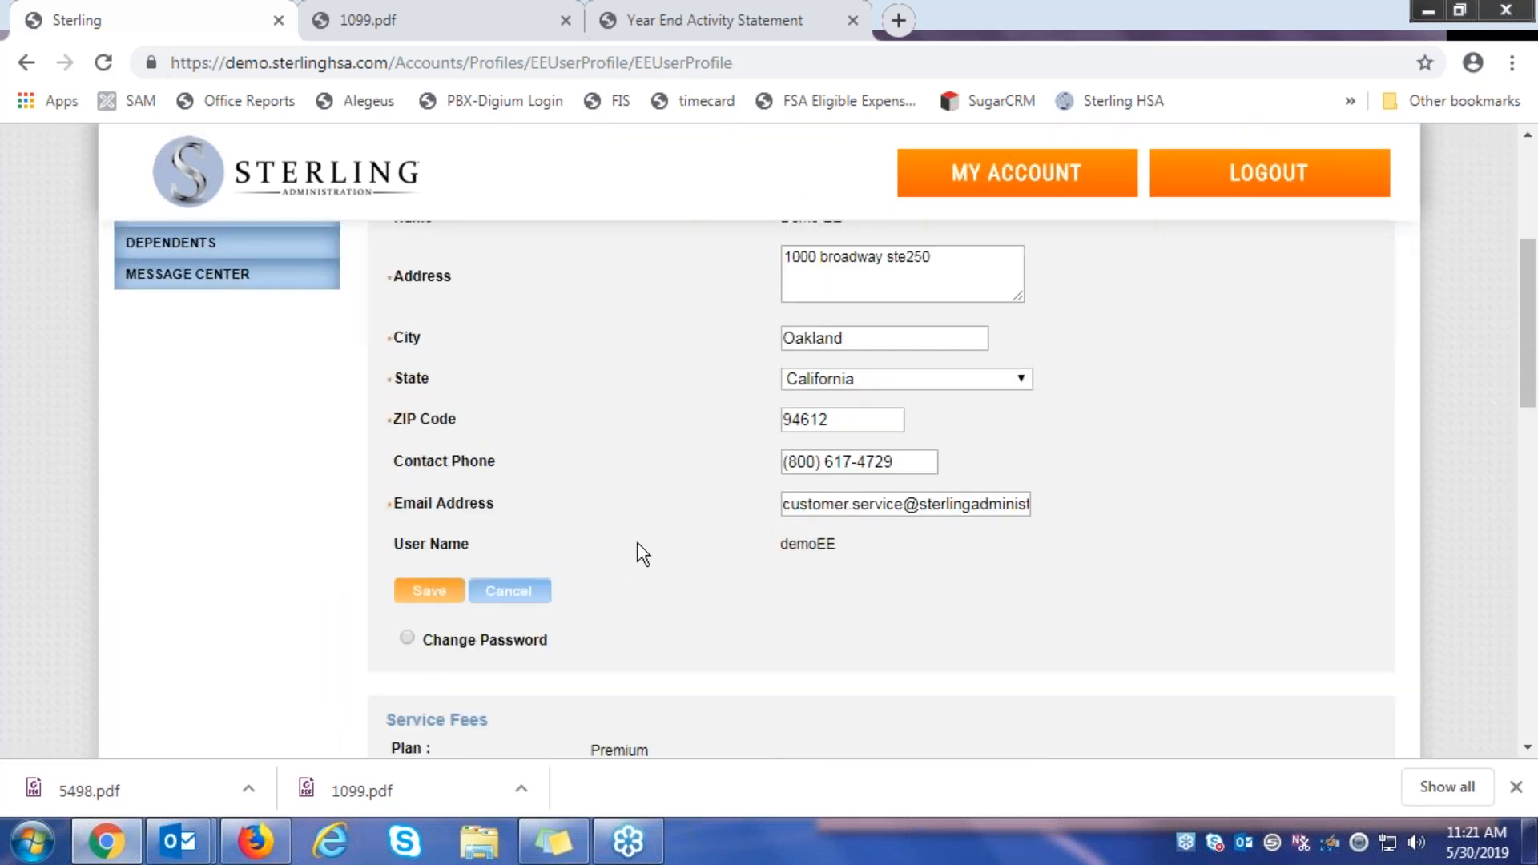
scroll(642, 553, down, 1)
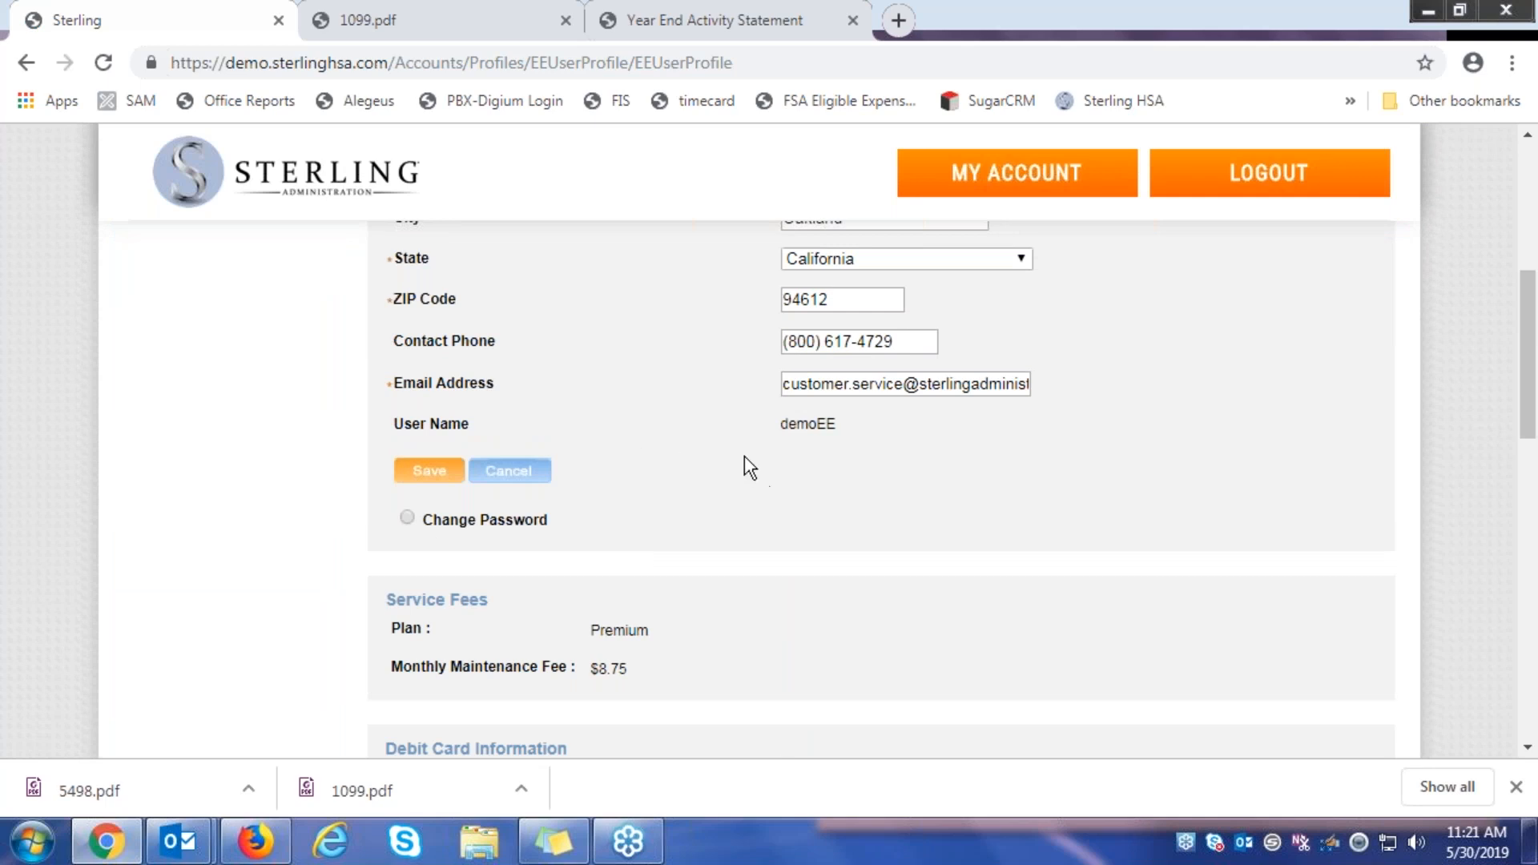
scroll(637, 407, down, 1)
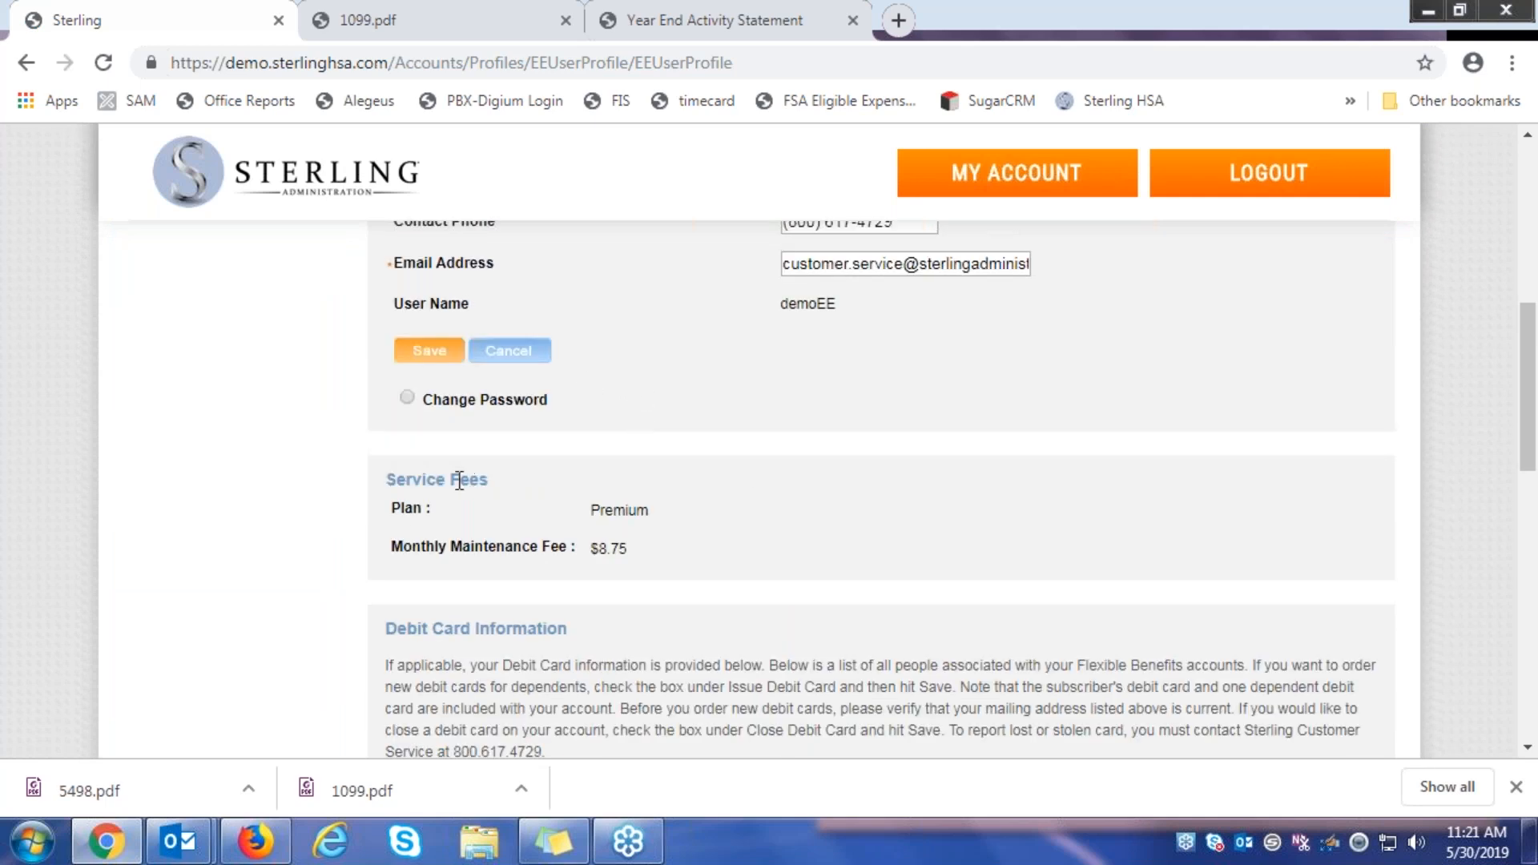
Choose Change Password to show the password fields, and browse the reminder questions without changing one
click(408, 400)
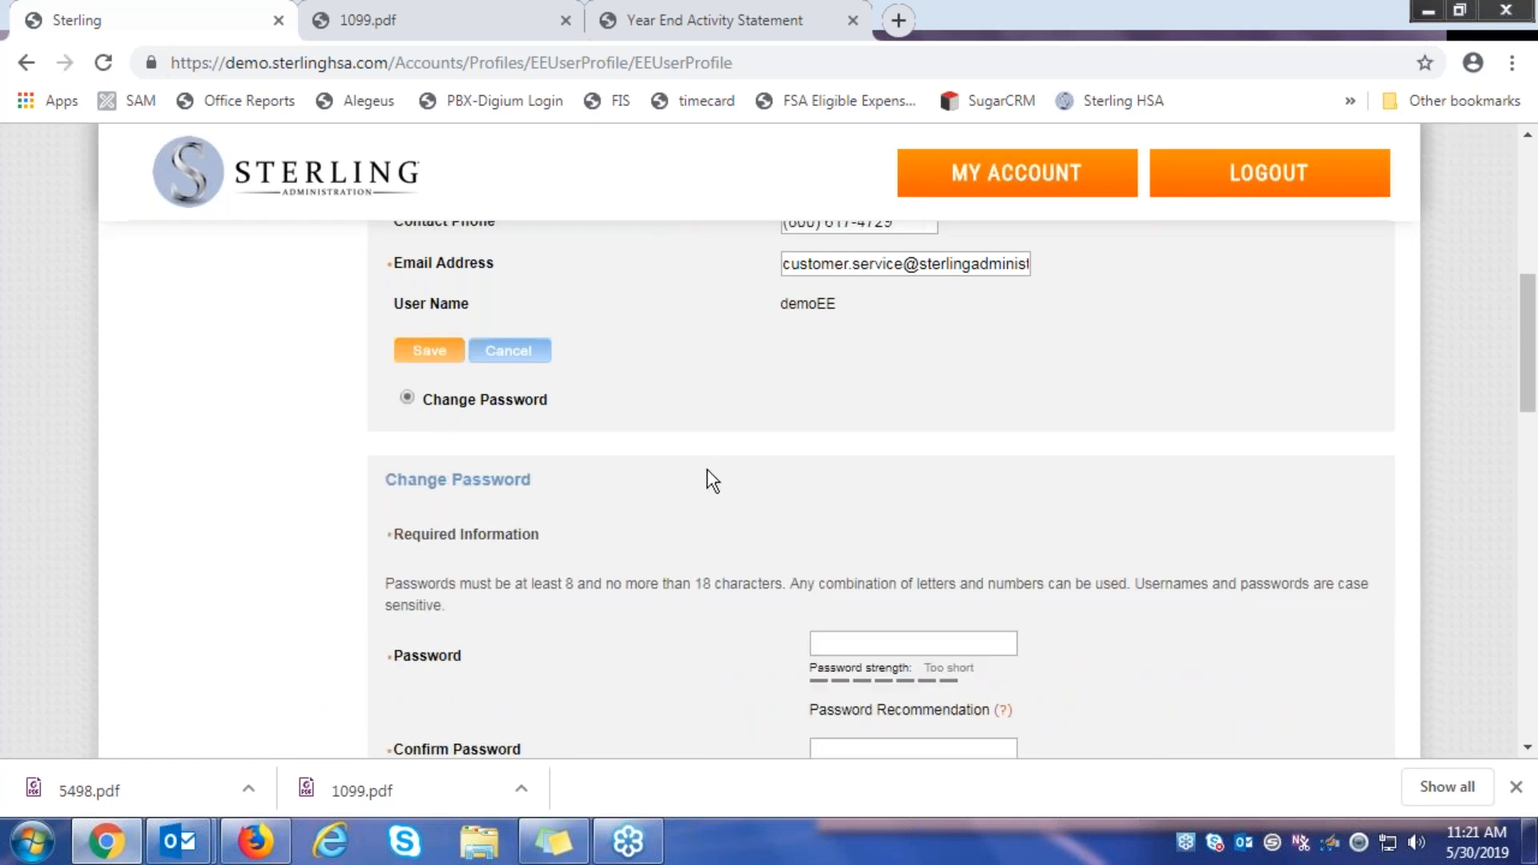
scroll(713, 473, down, 1)
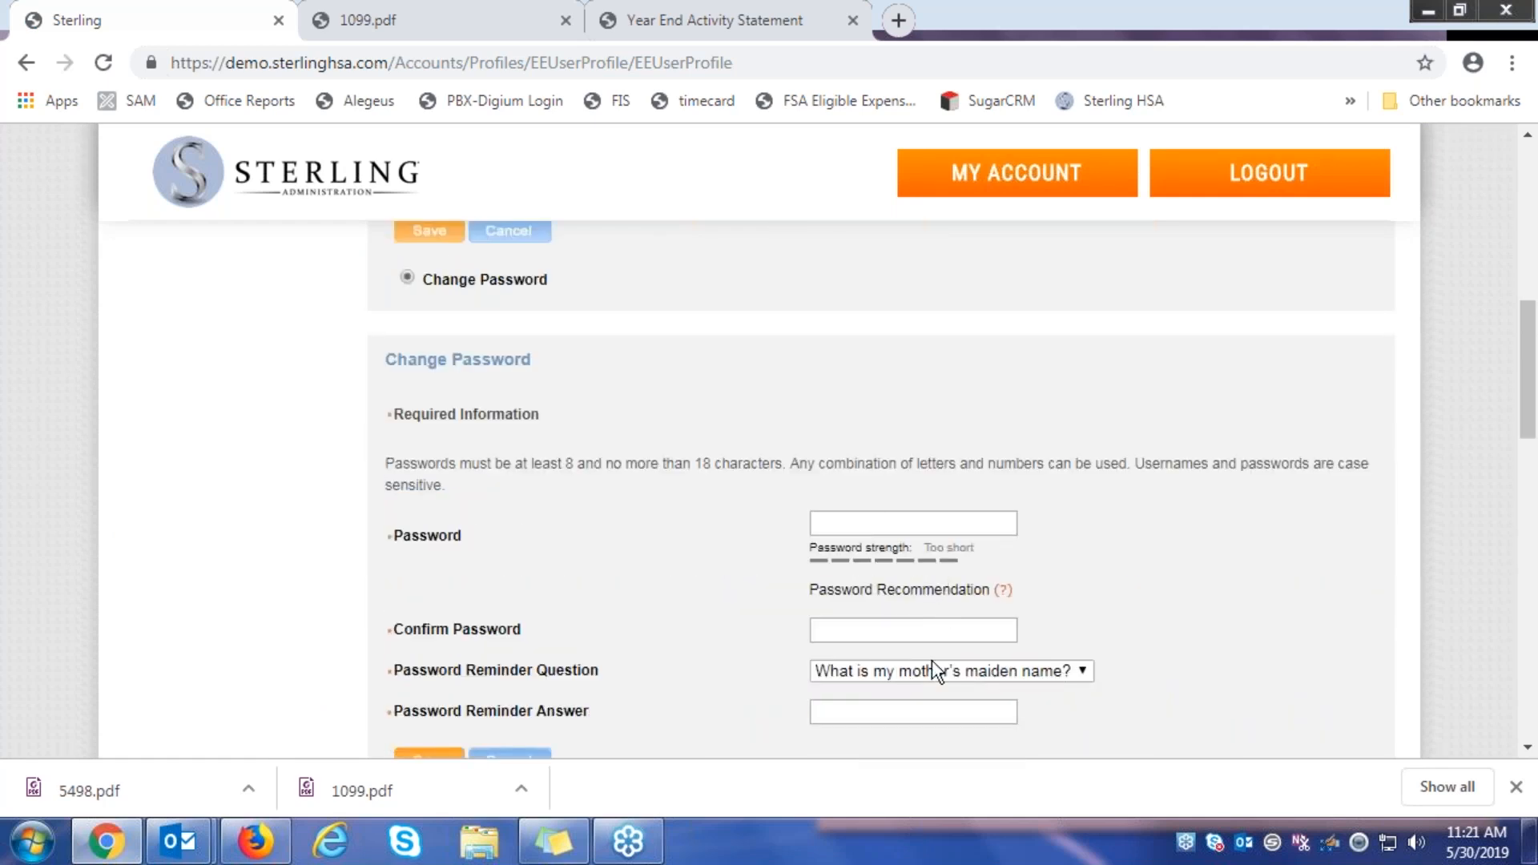
scroll(885, 613, down, 1)
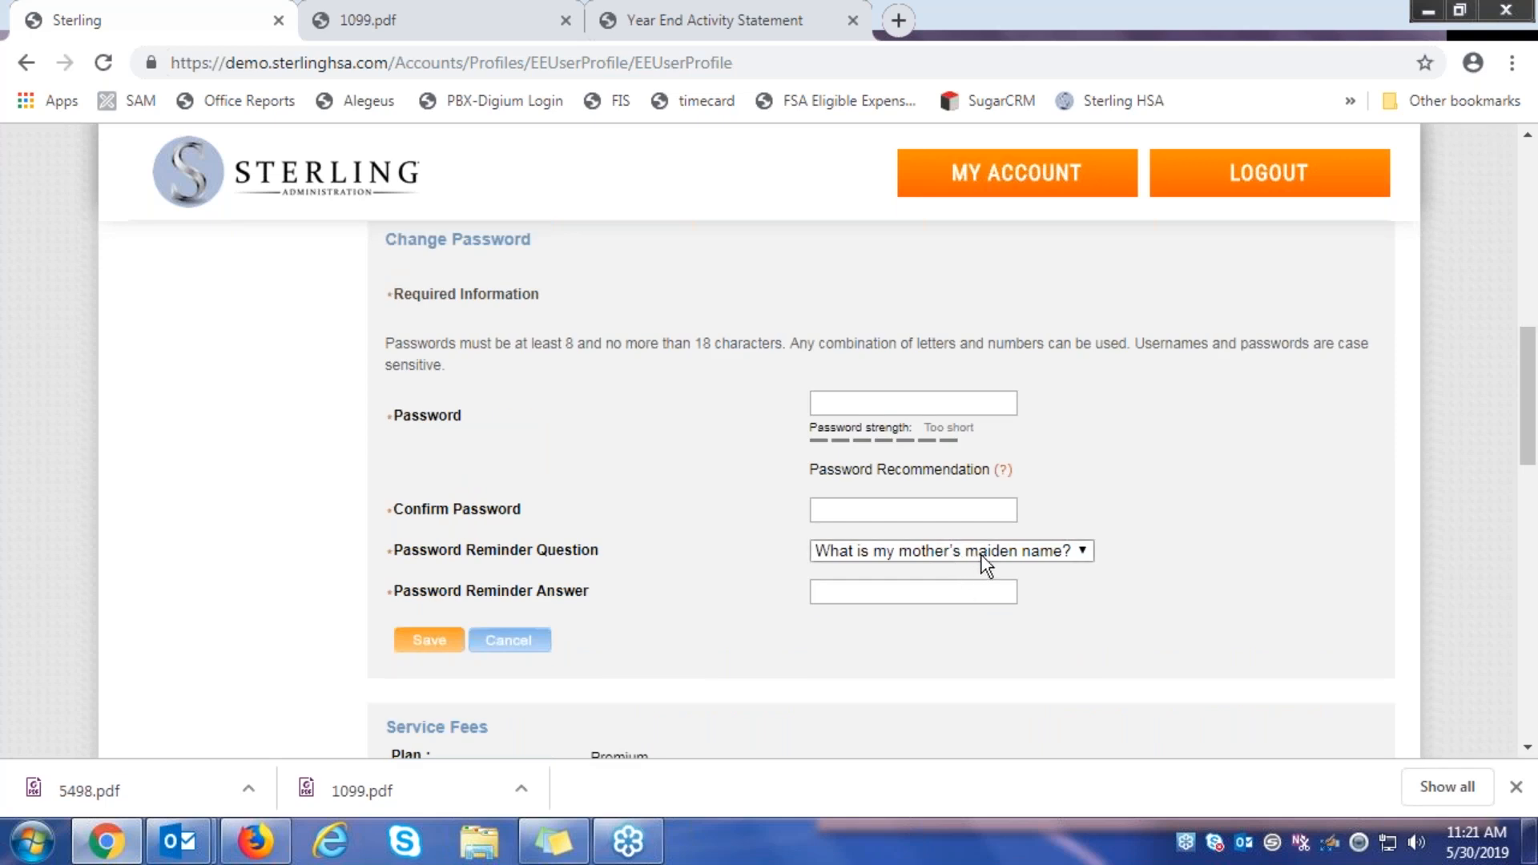
click(1084, 553)
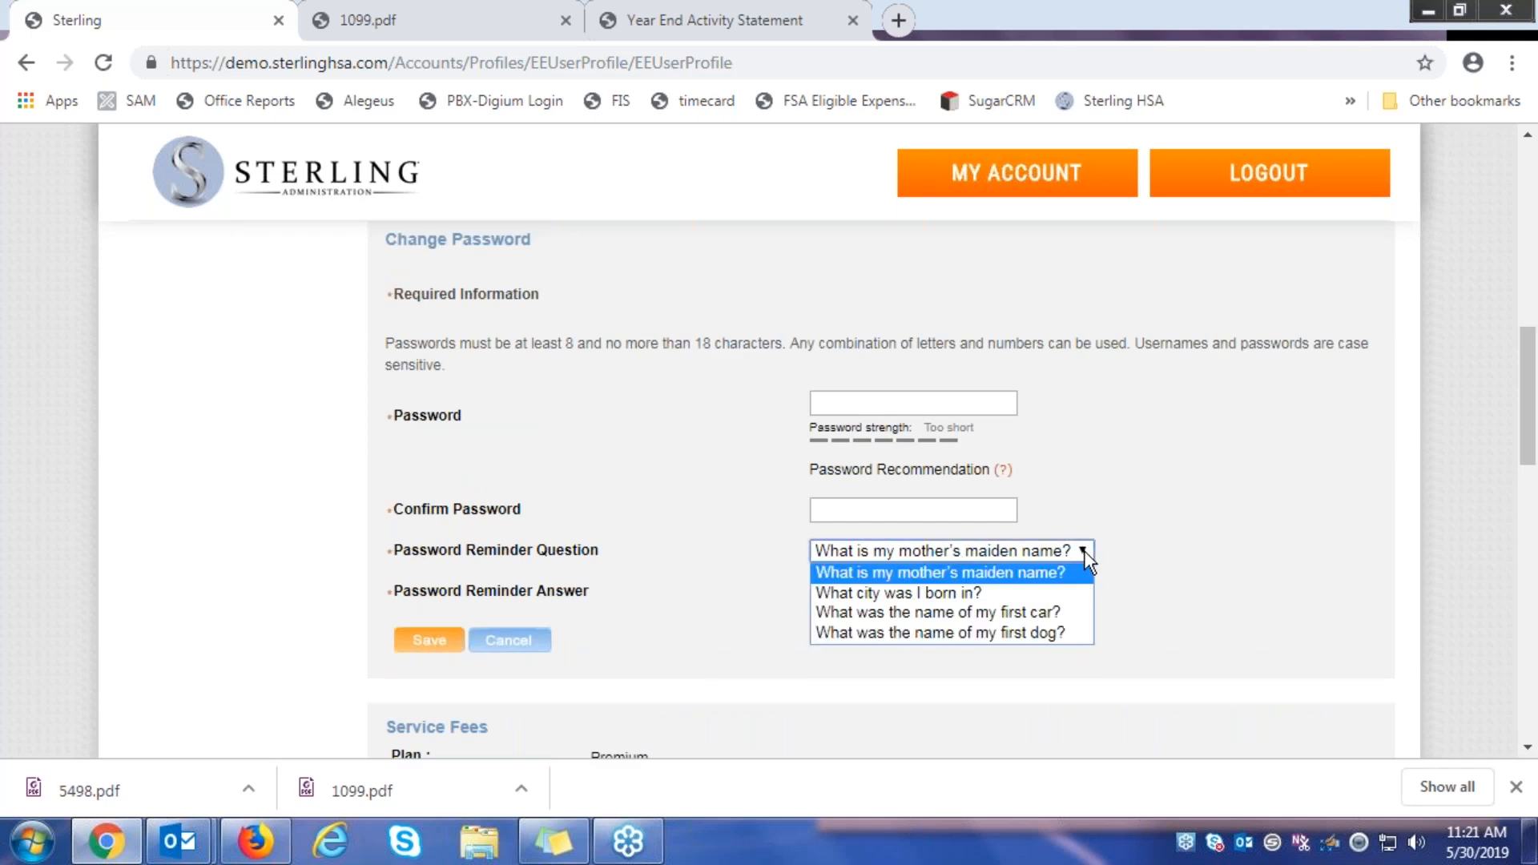
click(1151, 491)
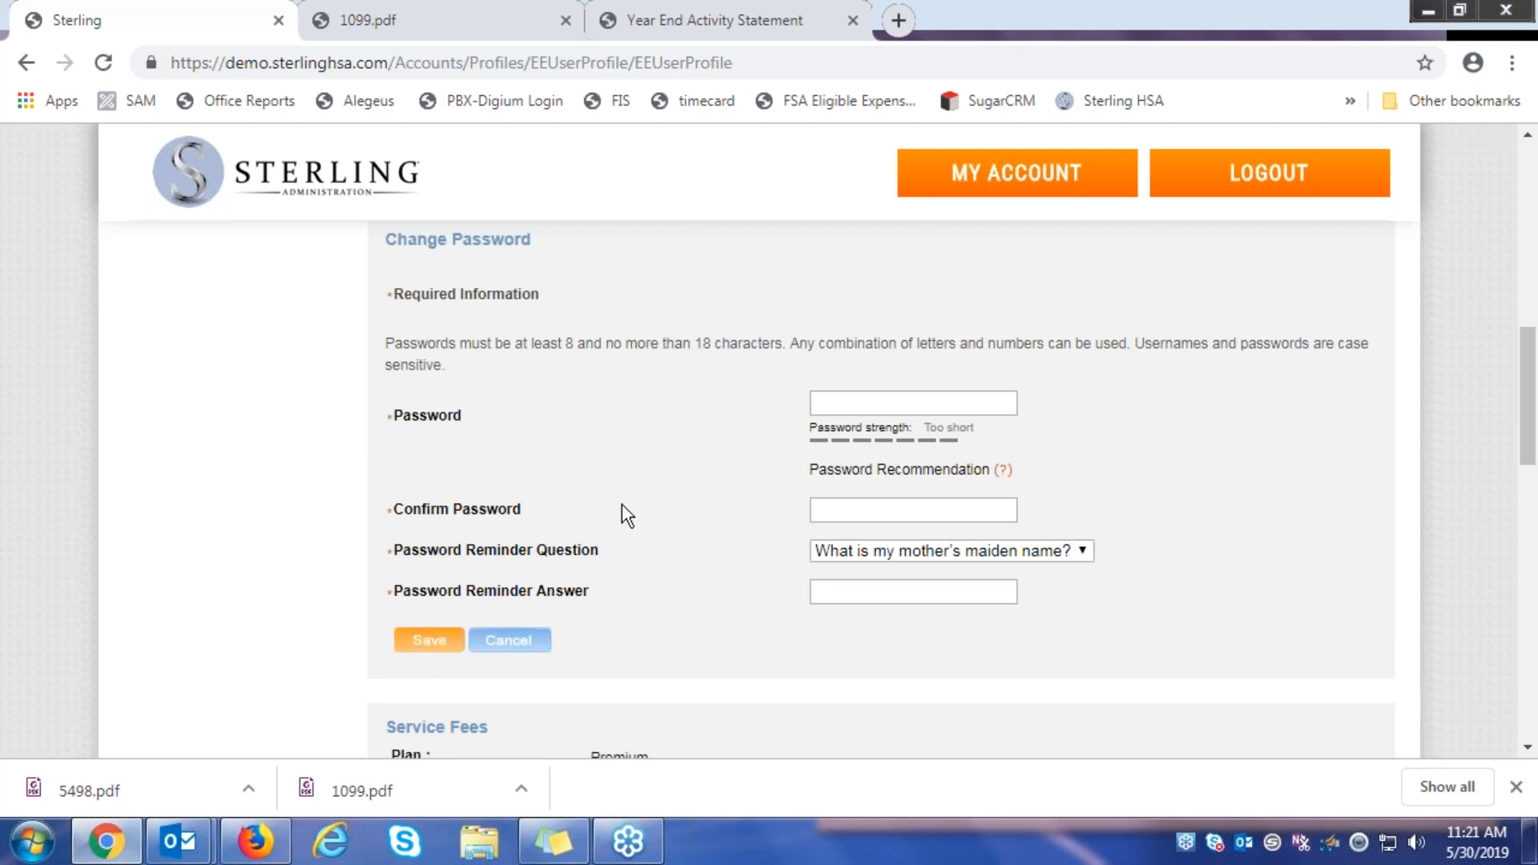
scroll(672, 504, down, 1)
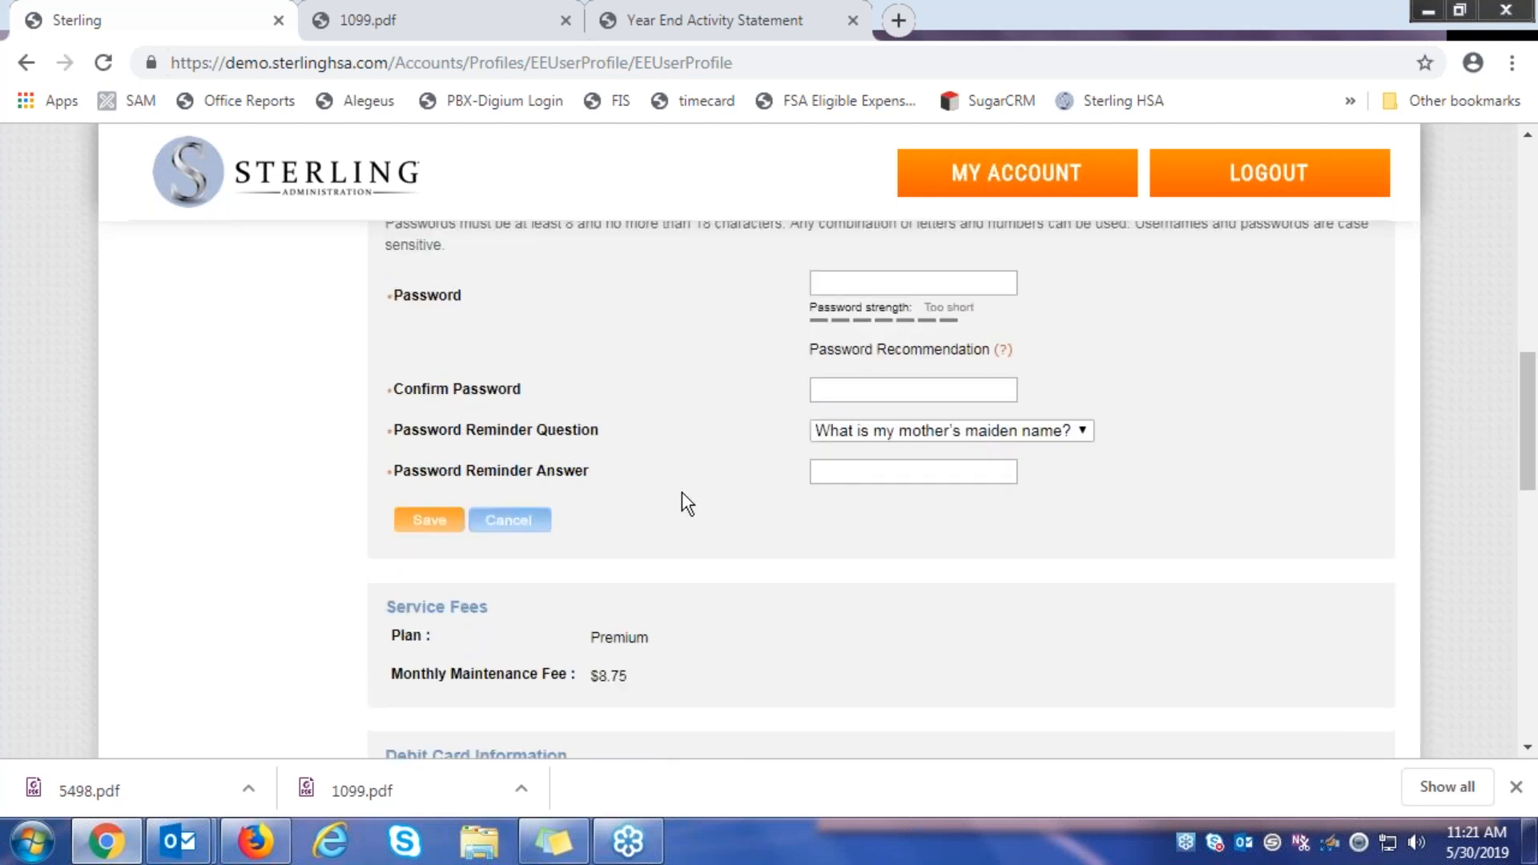
scroll(660, 449, down, 1)
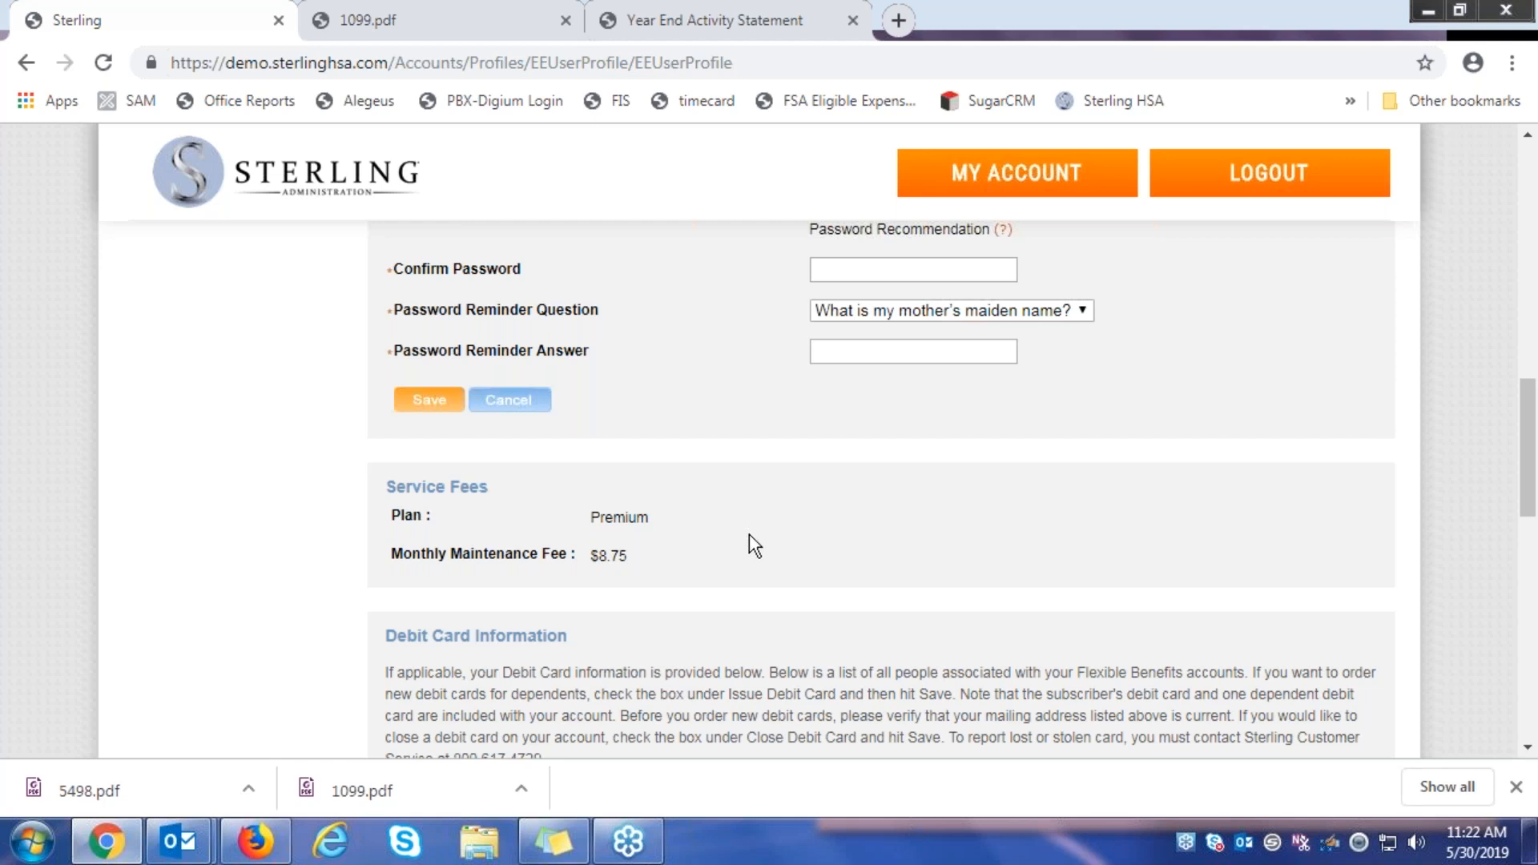
scroll(763, 516, down, 1)
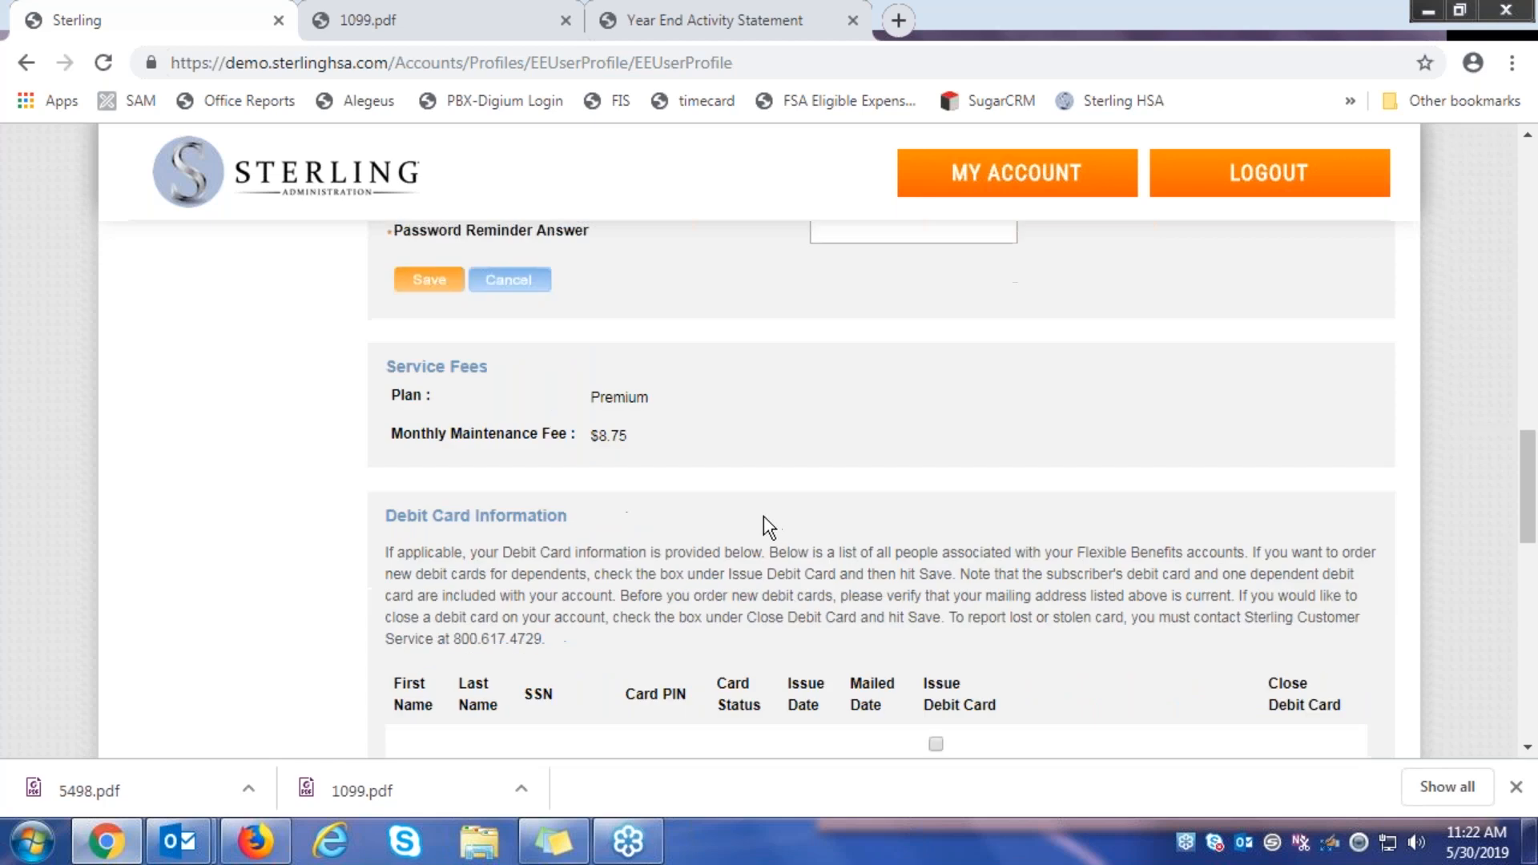
scroll(763, 516, down, 1)
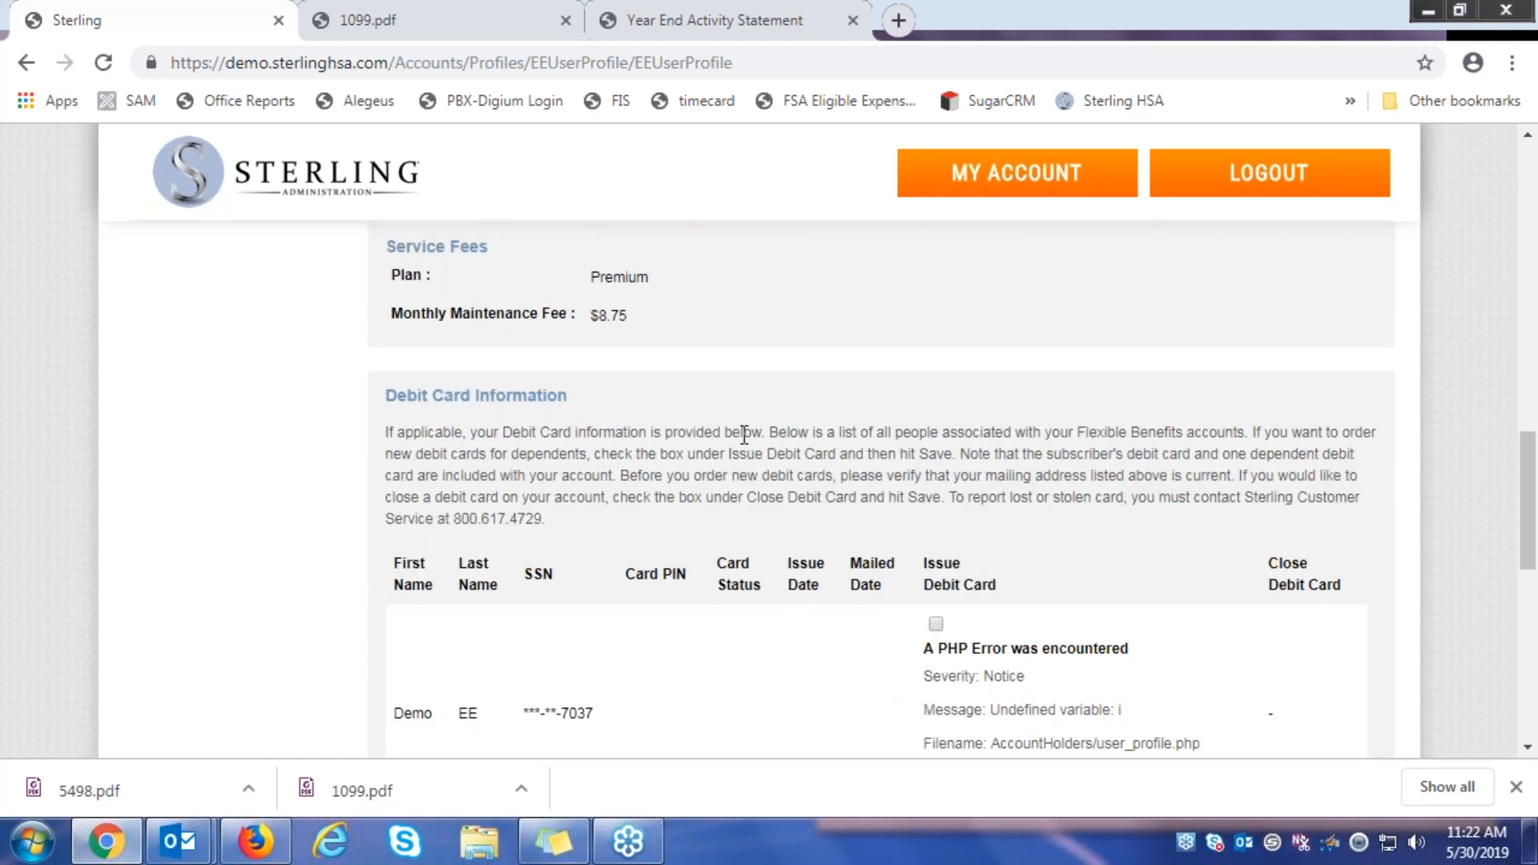
scroll(820, 468, down, 1)
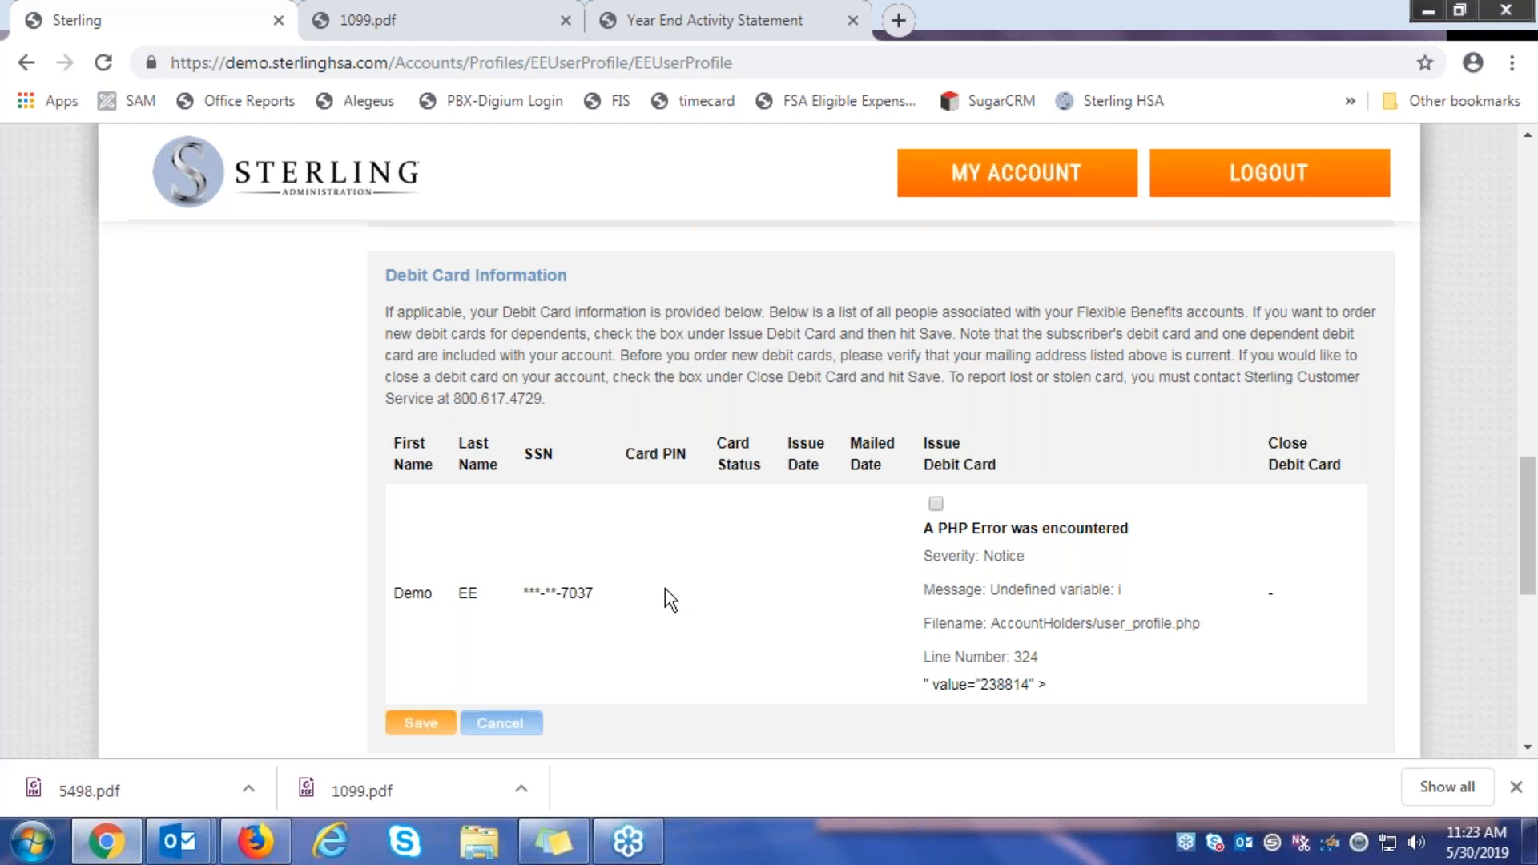
scroll(713, 509, down, 1)
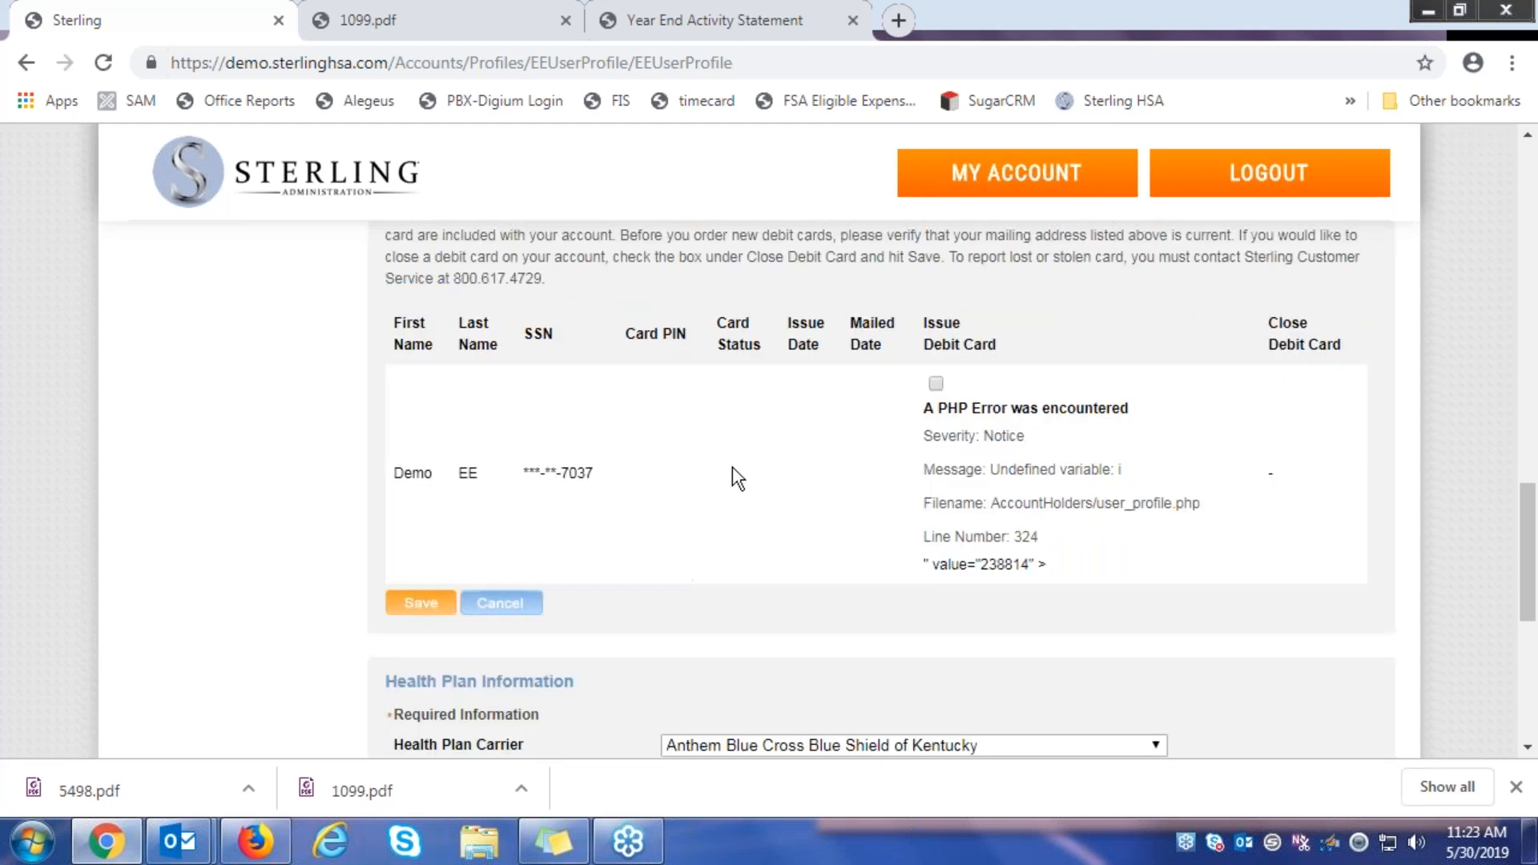
Leave Anthem as the health plan carrier and switch the plan type from Single to Family
scroll(732, 467, down, 1)
scroll(713, 454, down, 1)
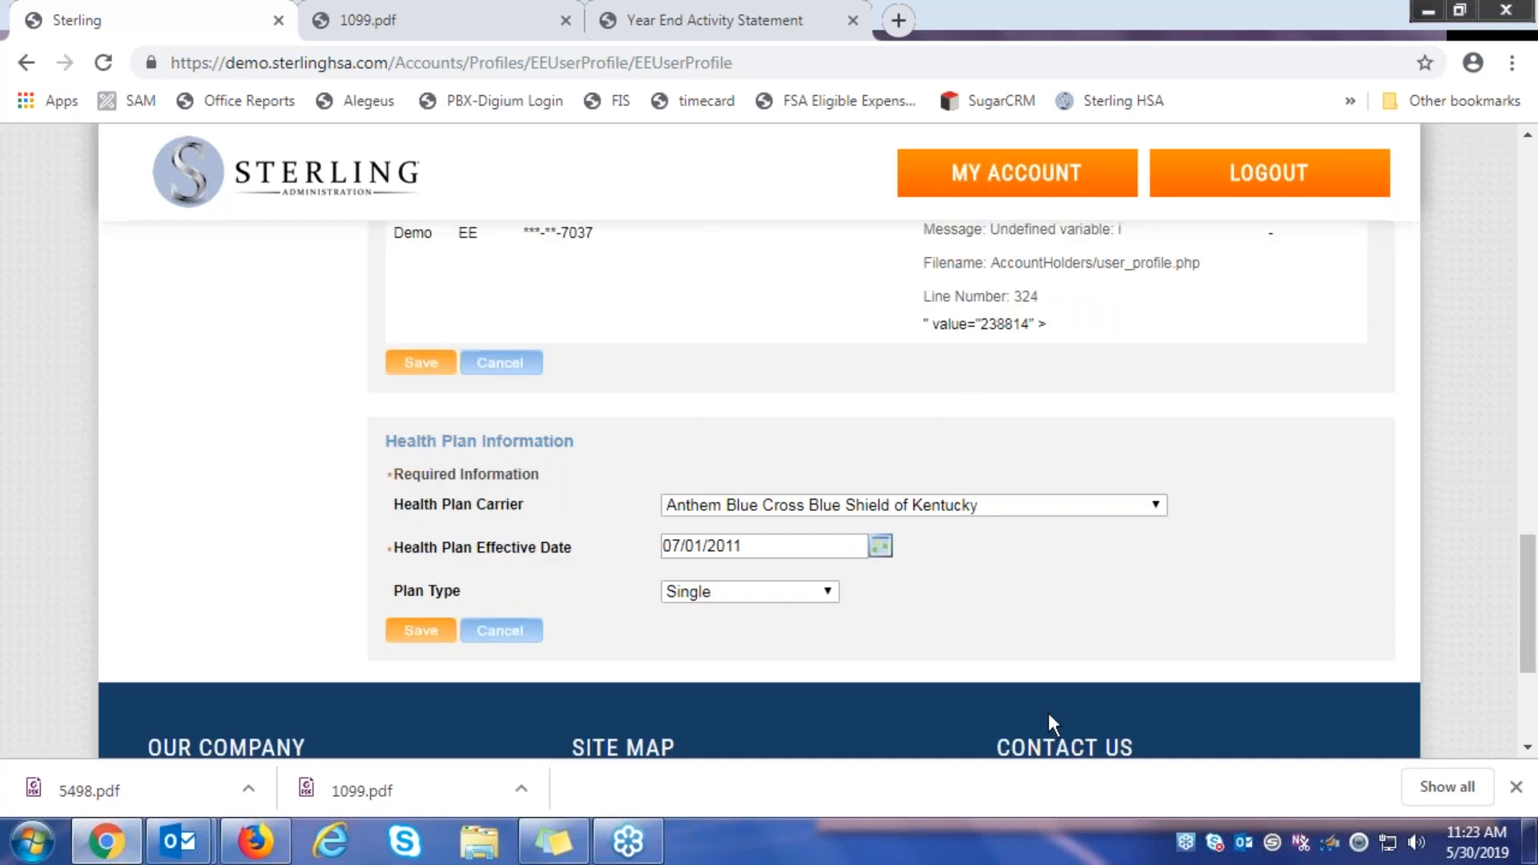
click(1121, 506)
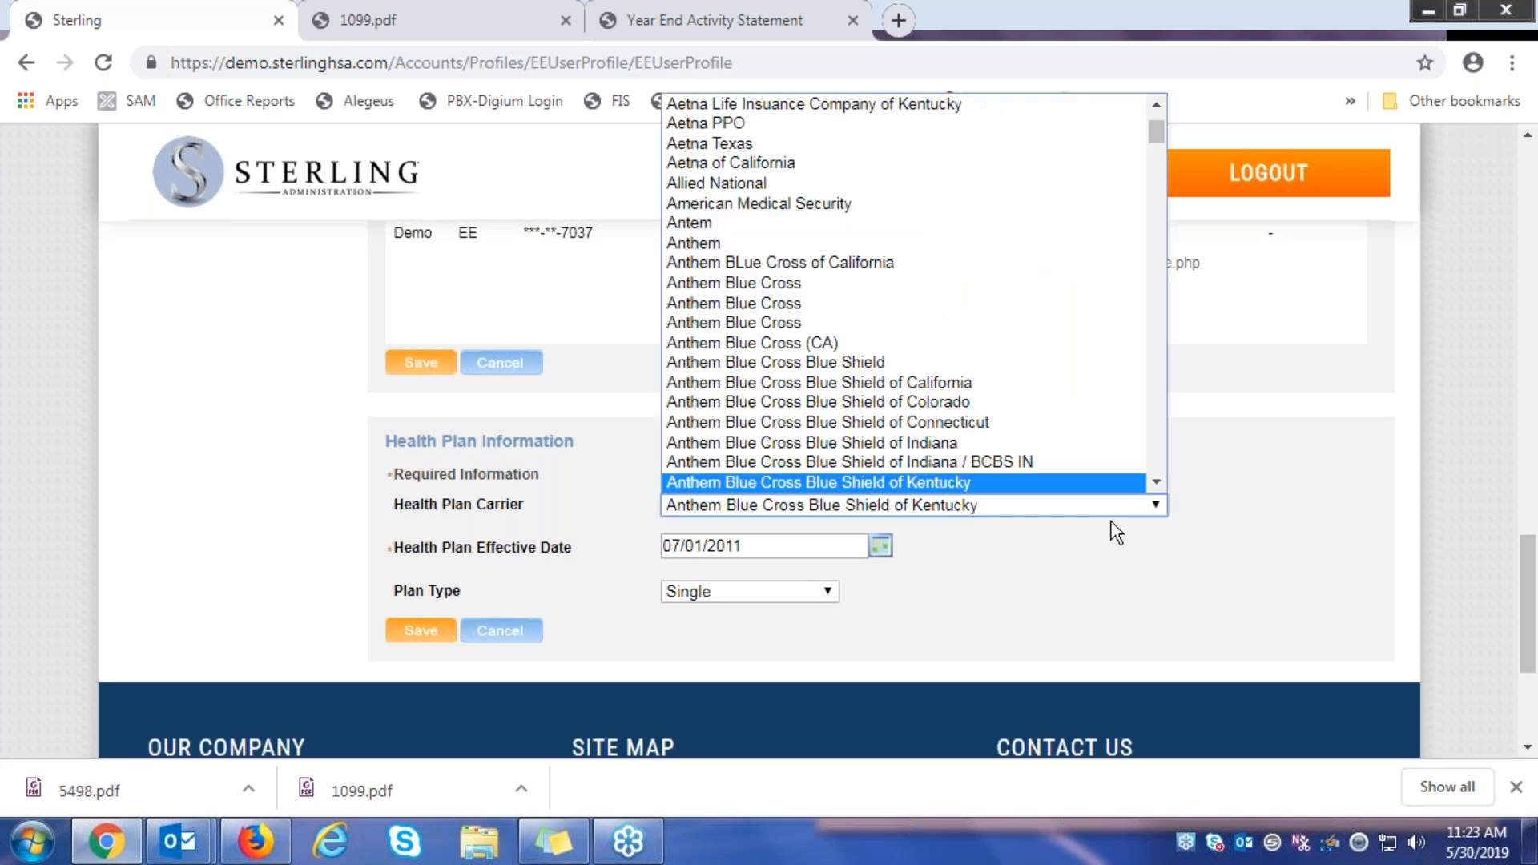
scroll(1014, 344, down, 20)
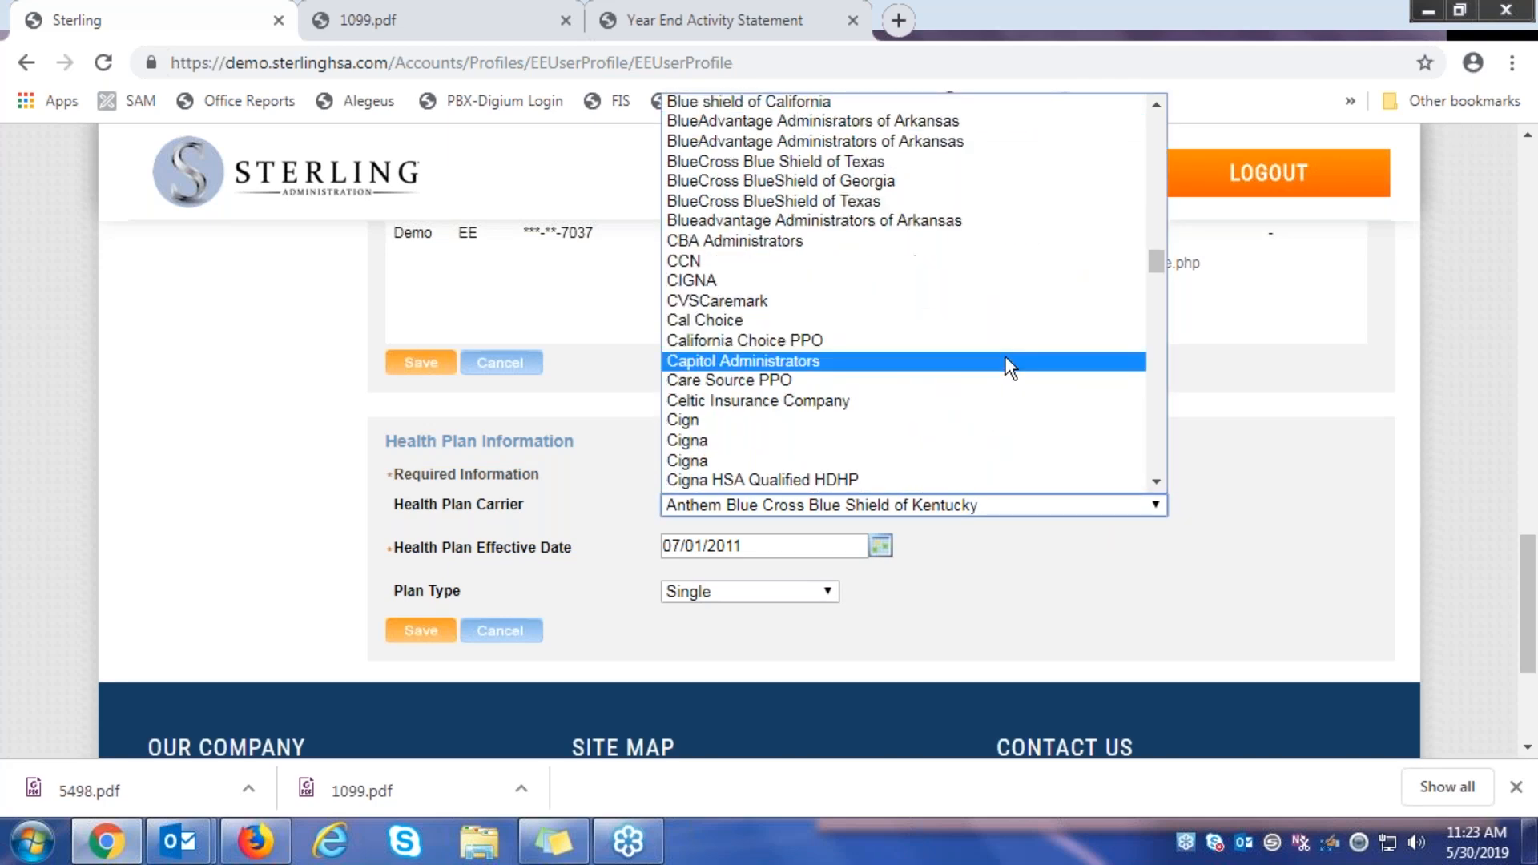
scroll(1005, 356, down, 4)
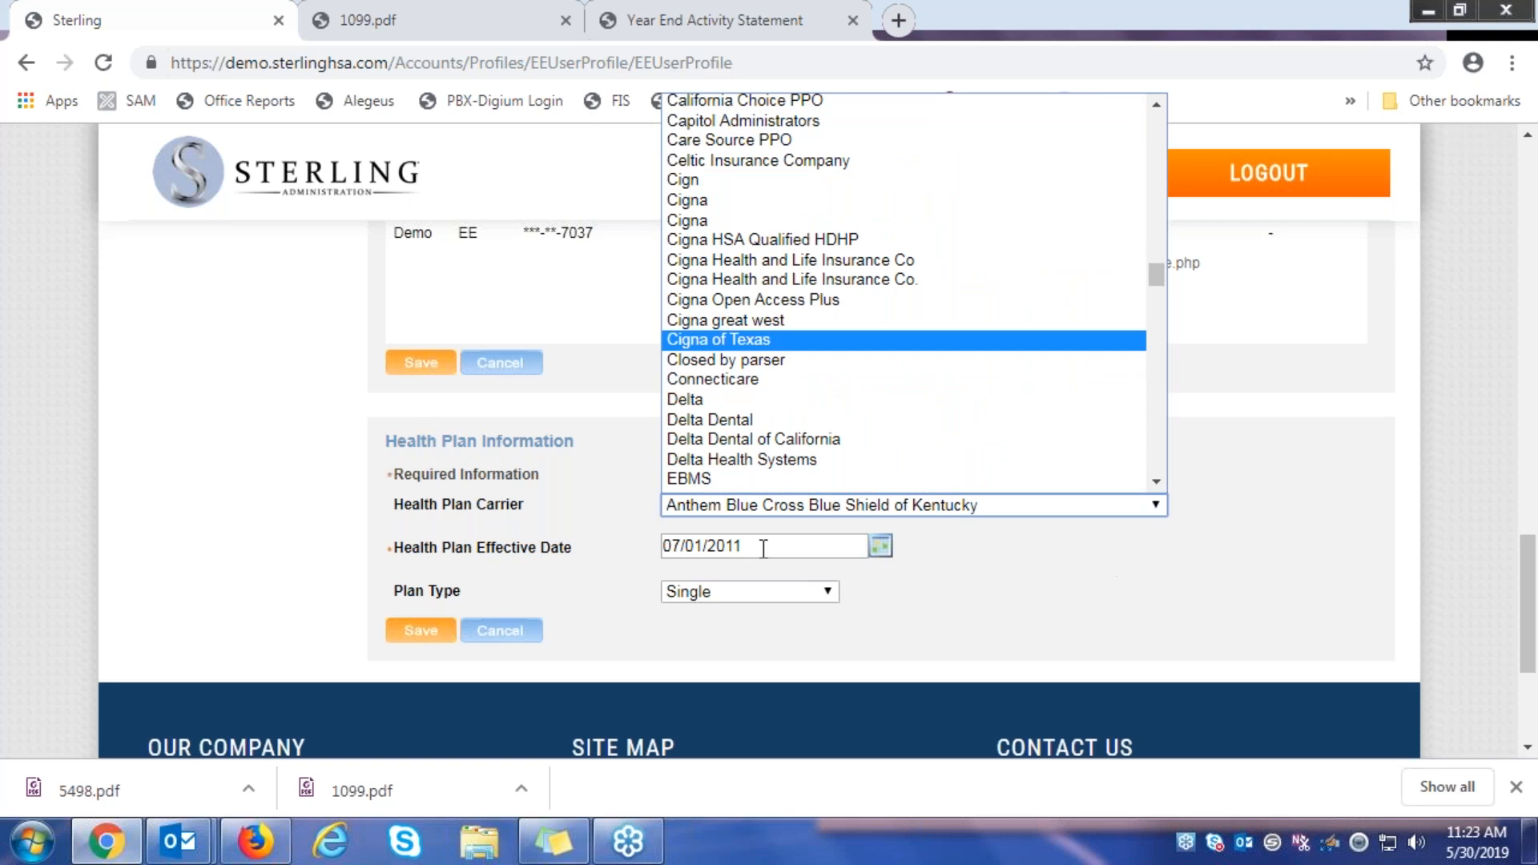
click(816, 596)
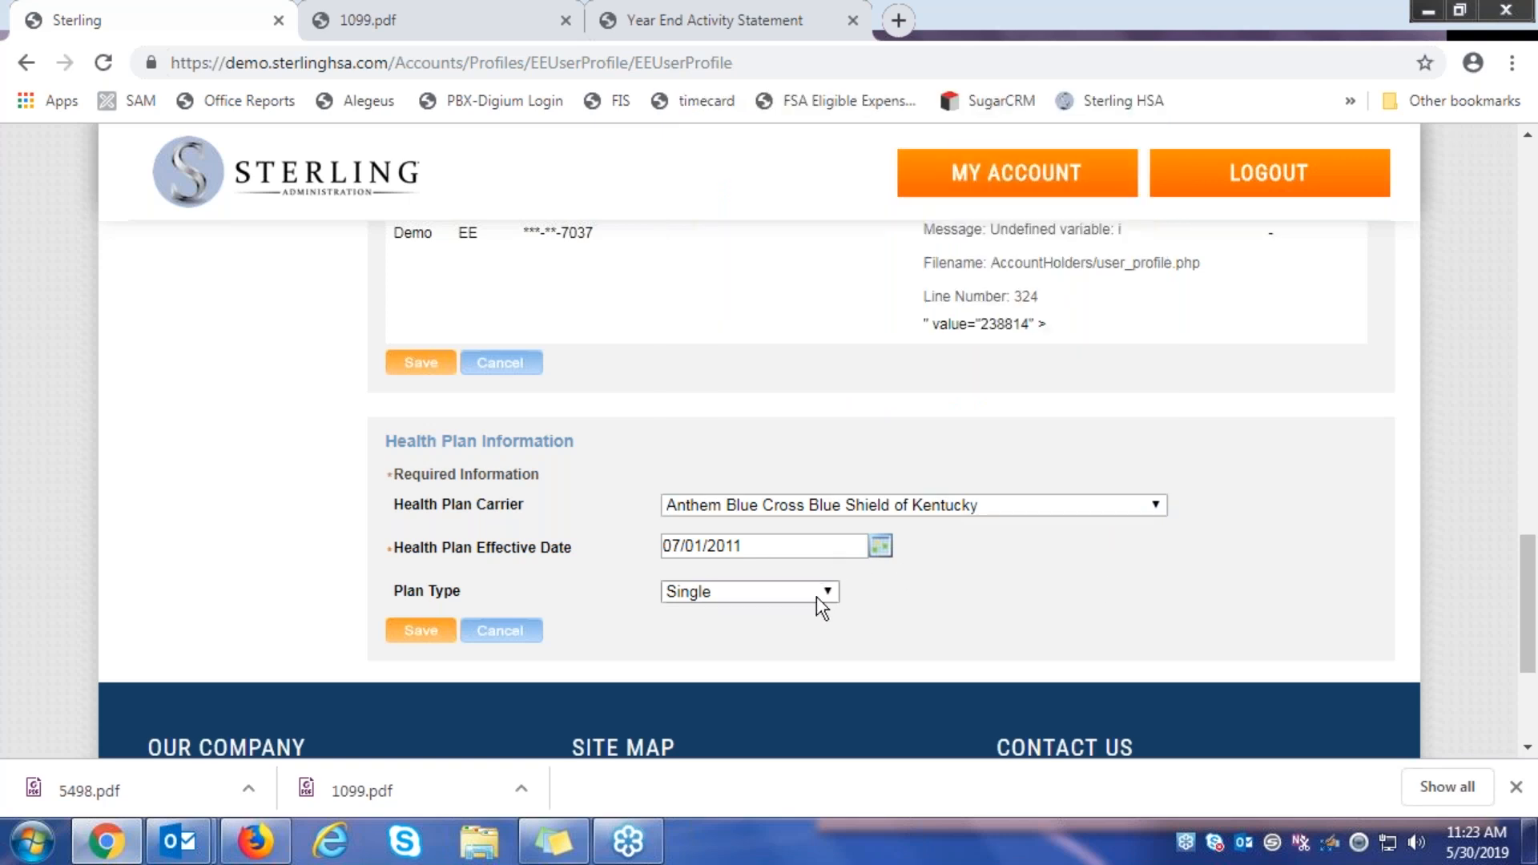
click(816, 596)
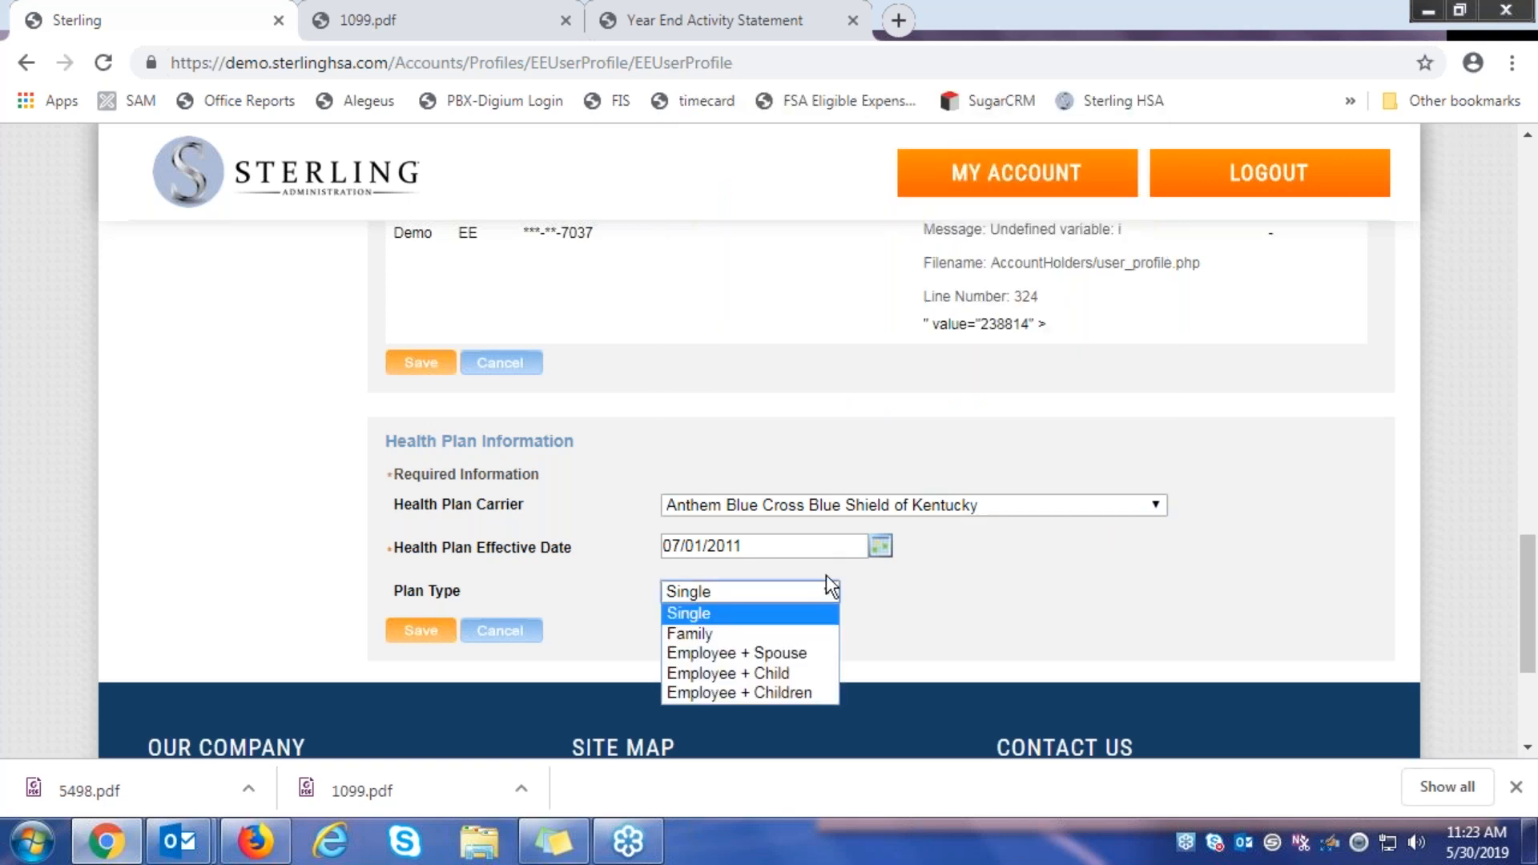
click(752, 631)
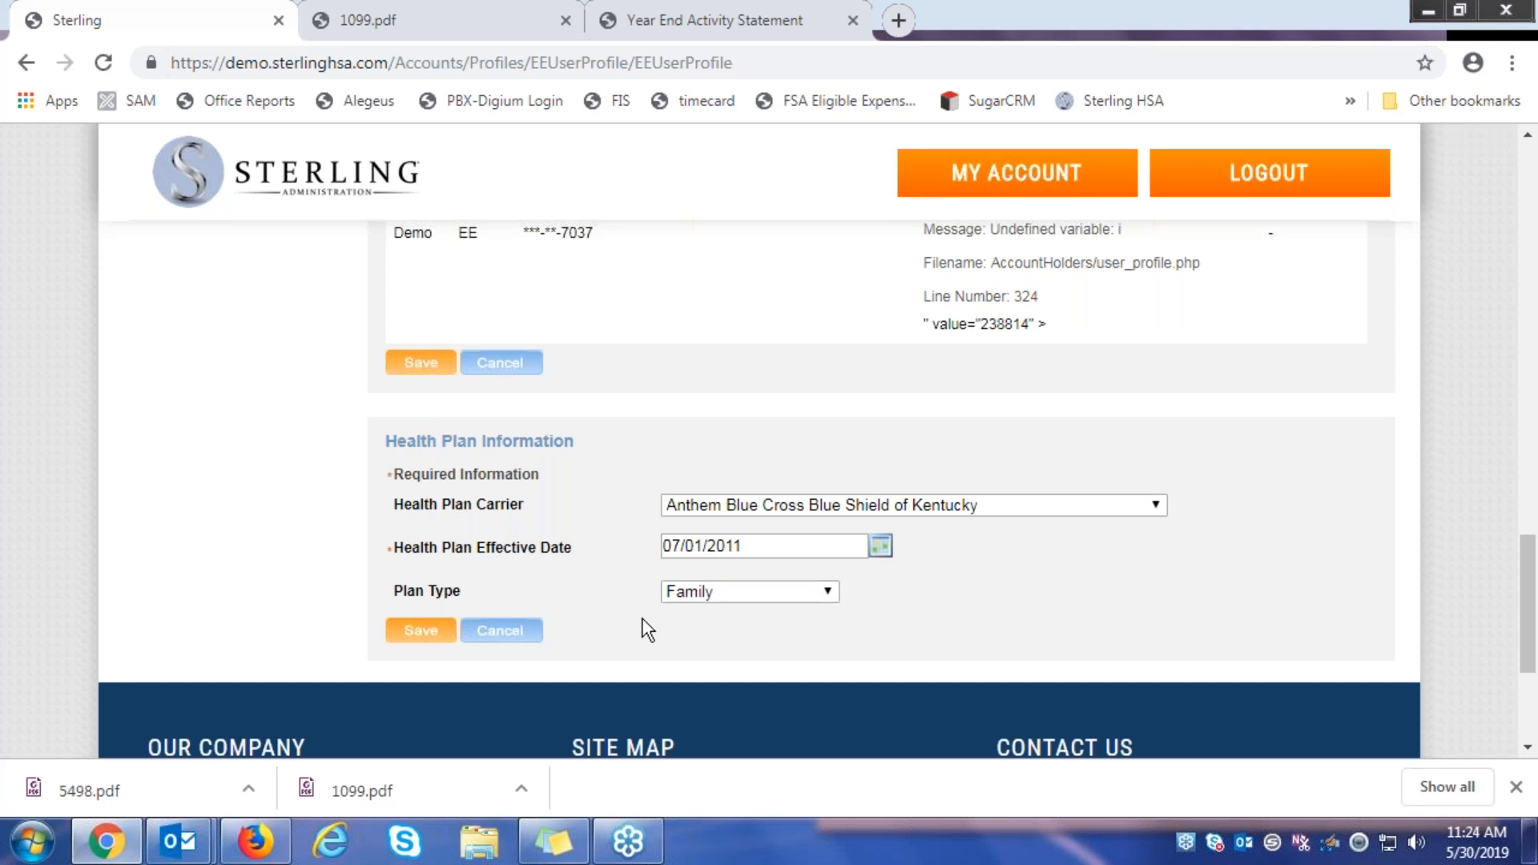
scroll(647, 629, up, 3)
scroll(696, 601, down, 1)
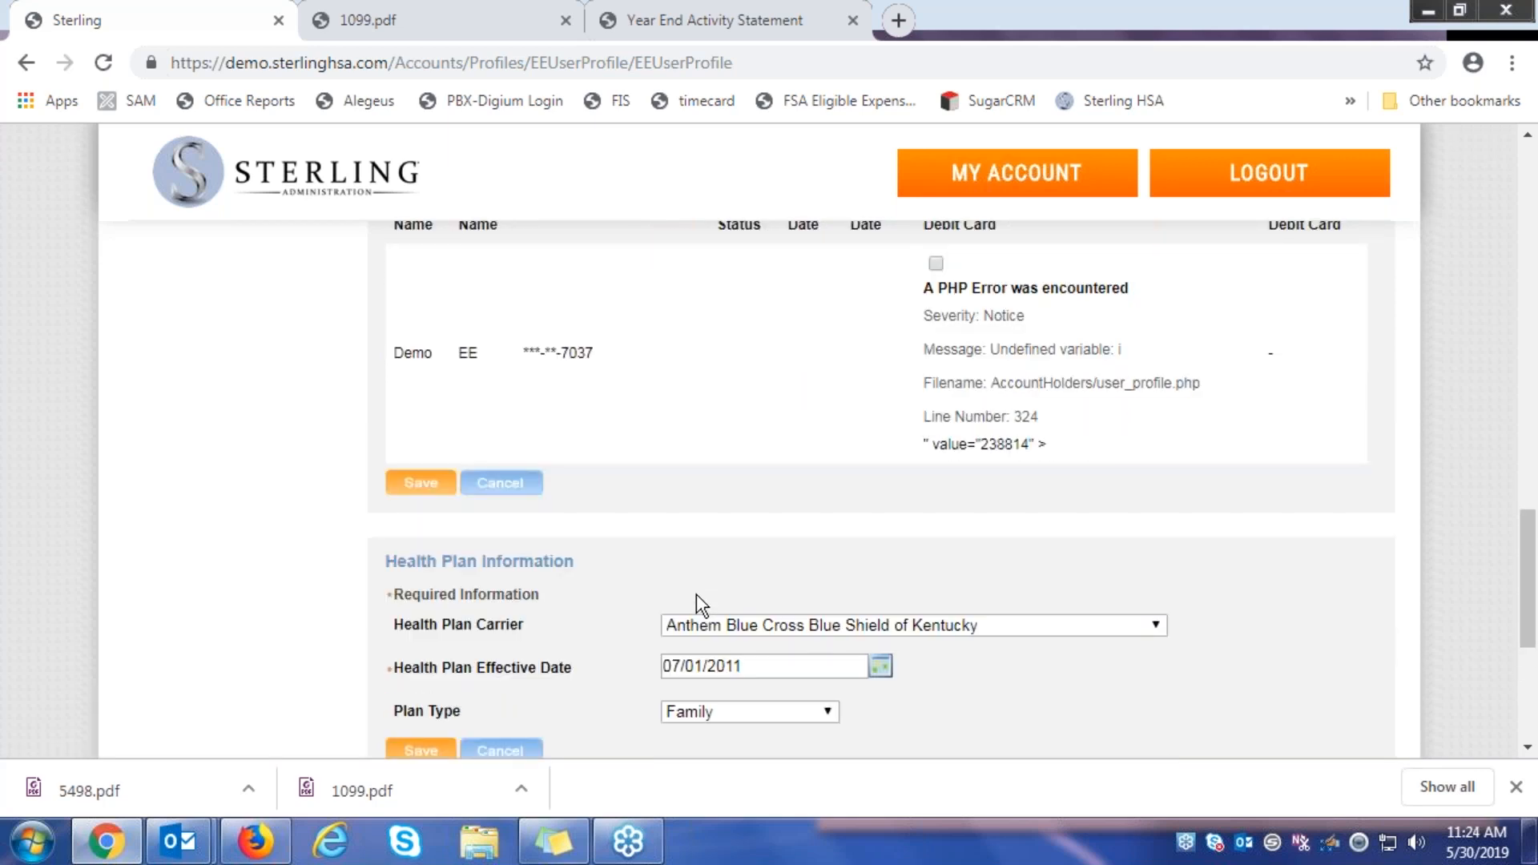
scroll(696, 603, down, 2)
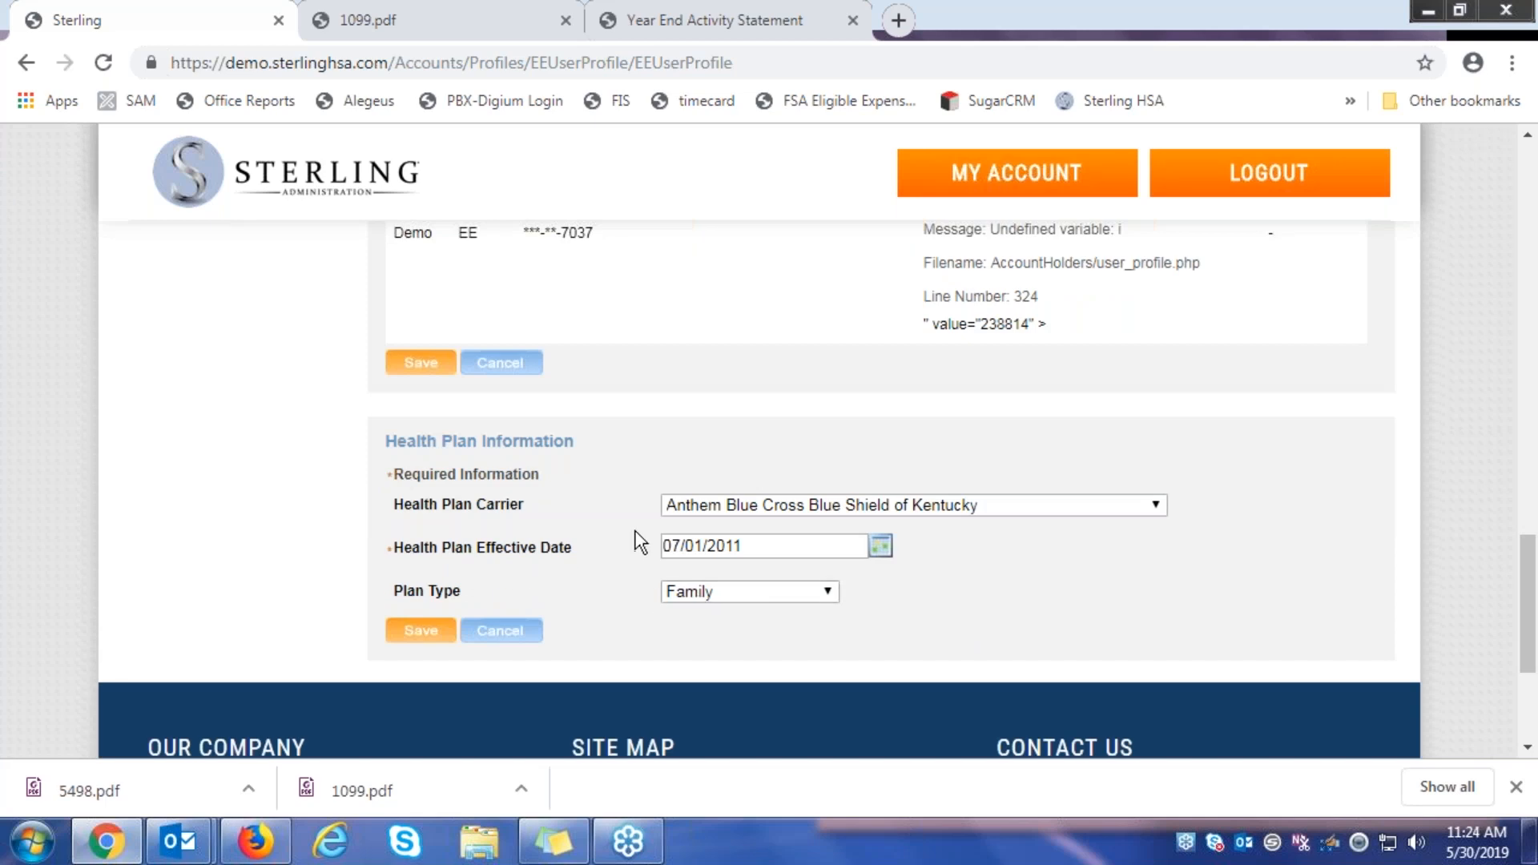
scroll(639, 540, up, 4)
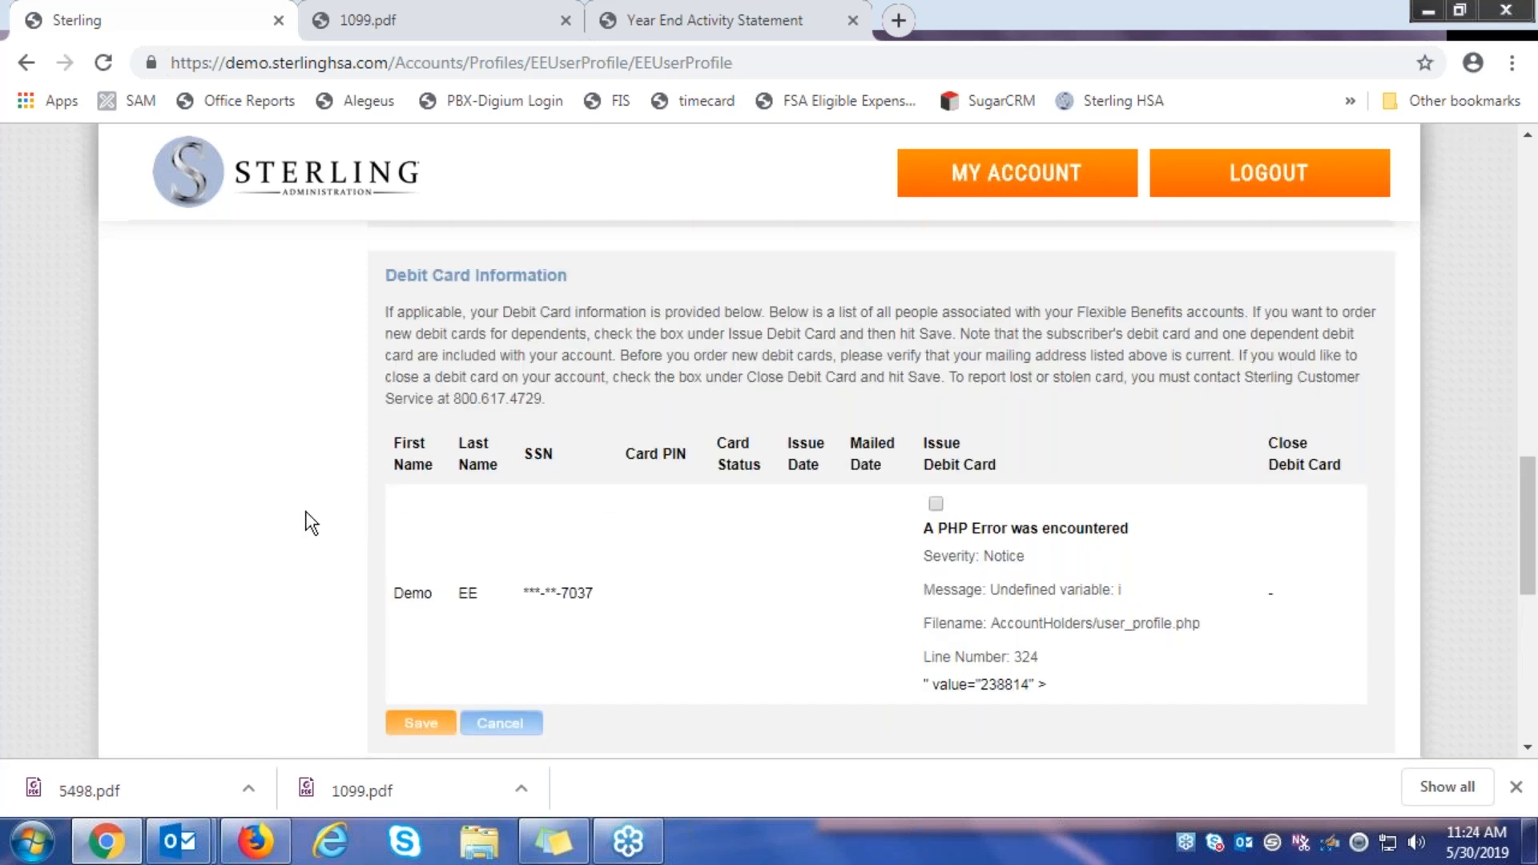
scroll(311, 522, up, 14)
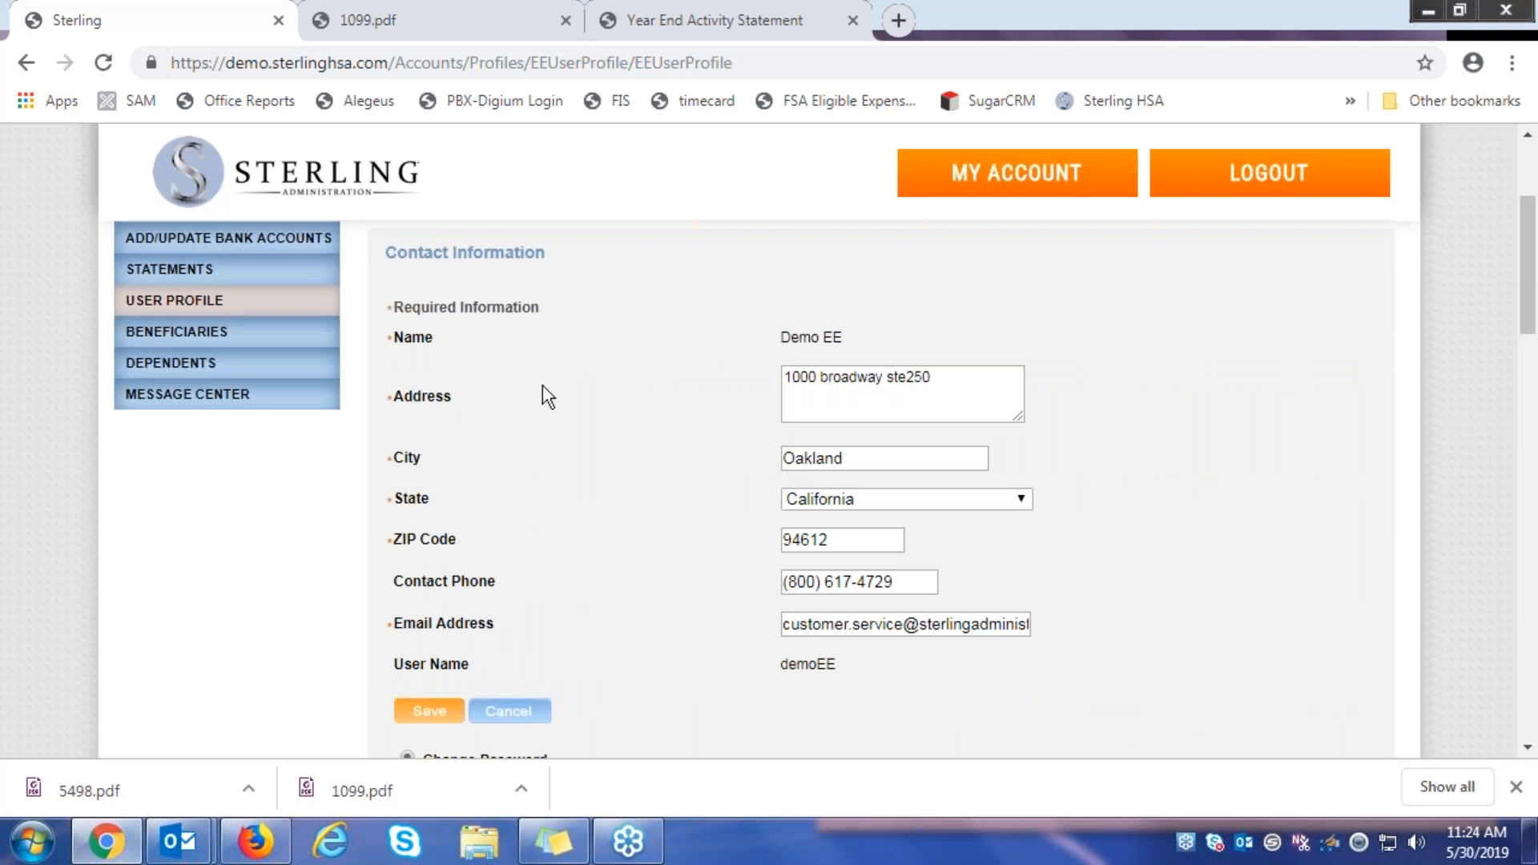
Go to Manage Beneficiaries and scroll to the empty Beneficiaries table
click(150, 340)
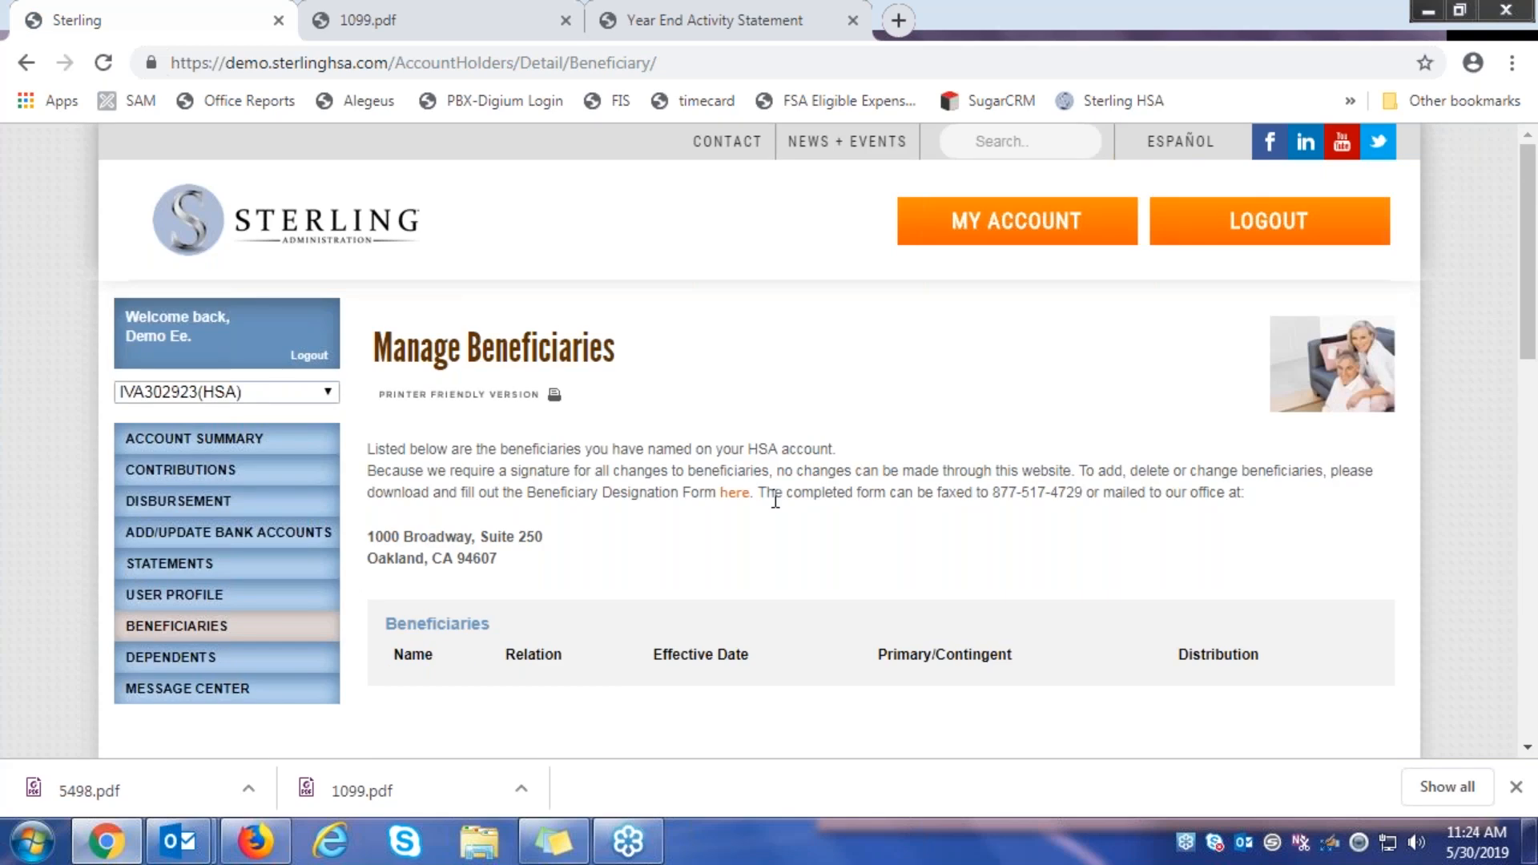
scroll(538, 453, down, 2)
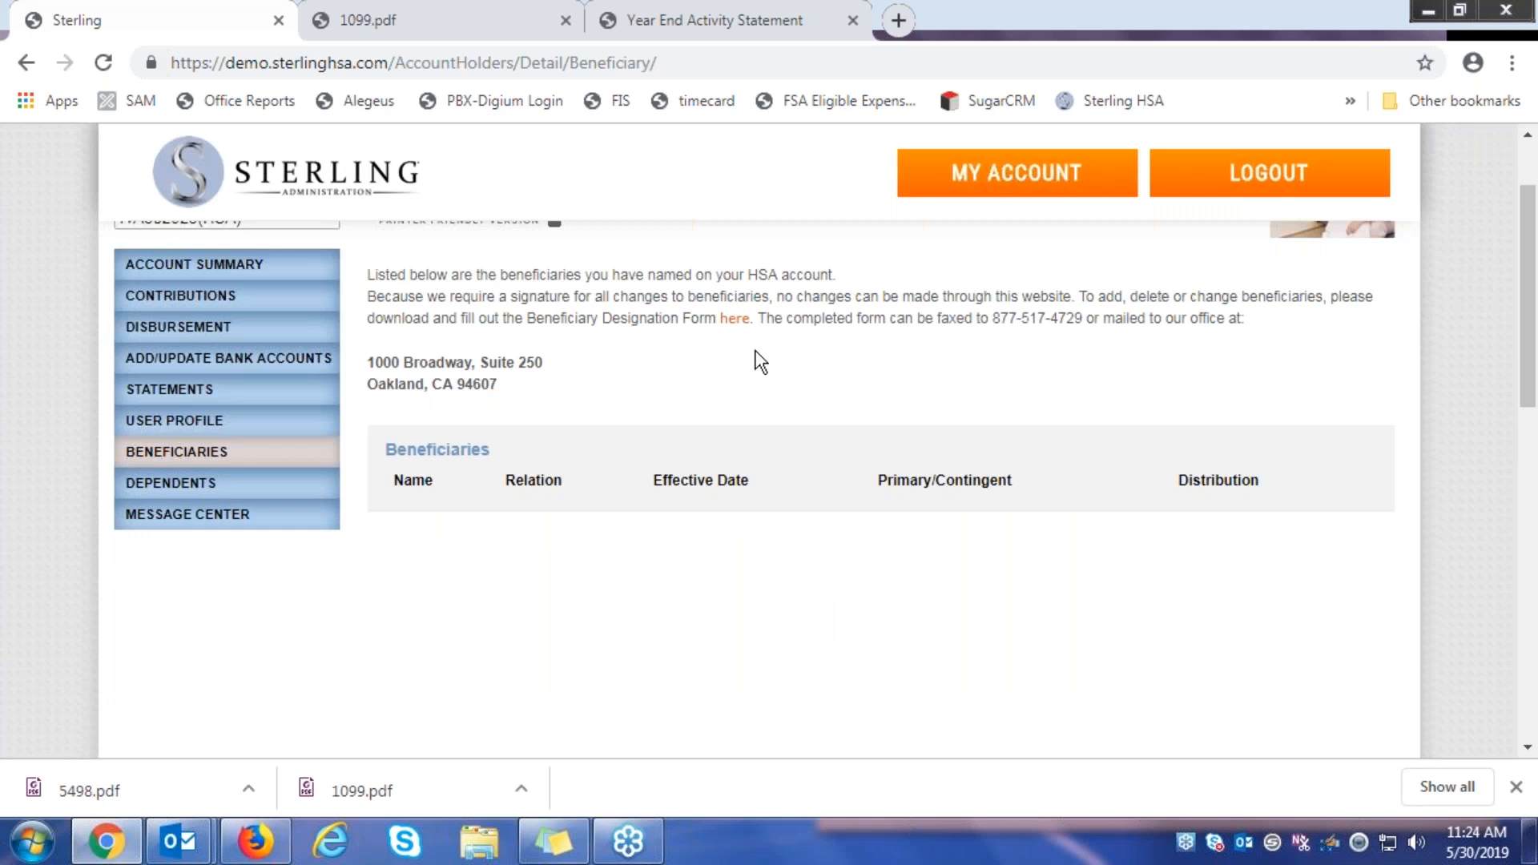
click(735, 324)
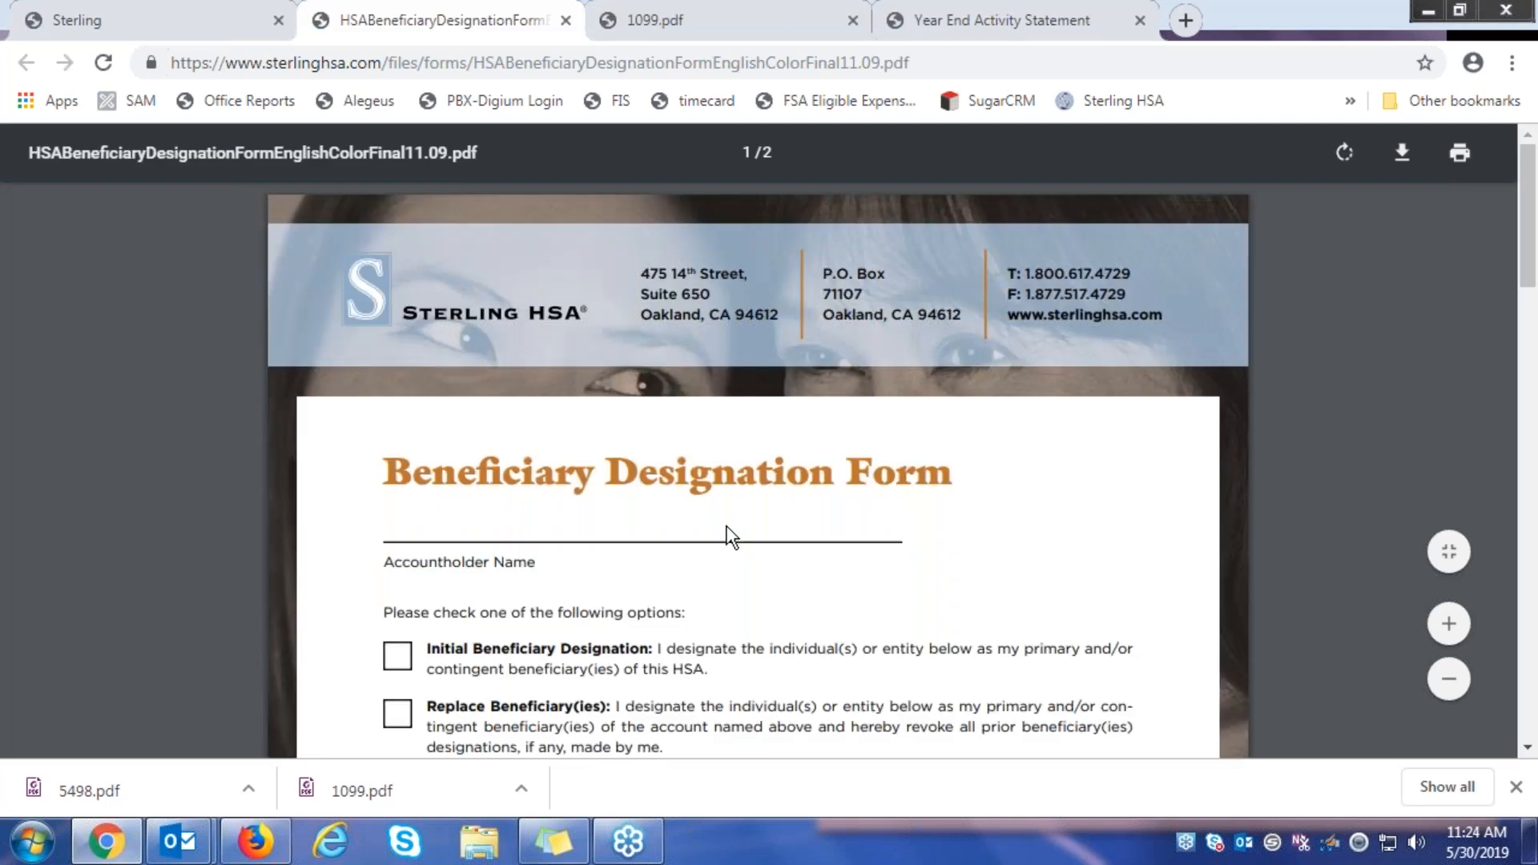
scroll(859, 544, down, 3)
scroll(859, 544, down, 2)
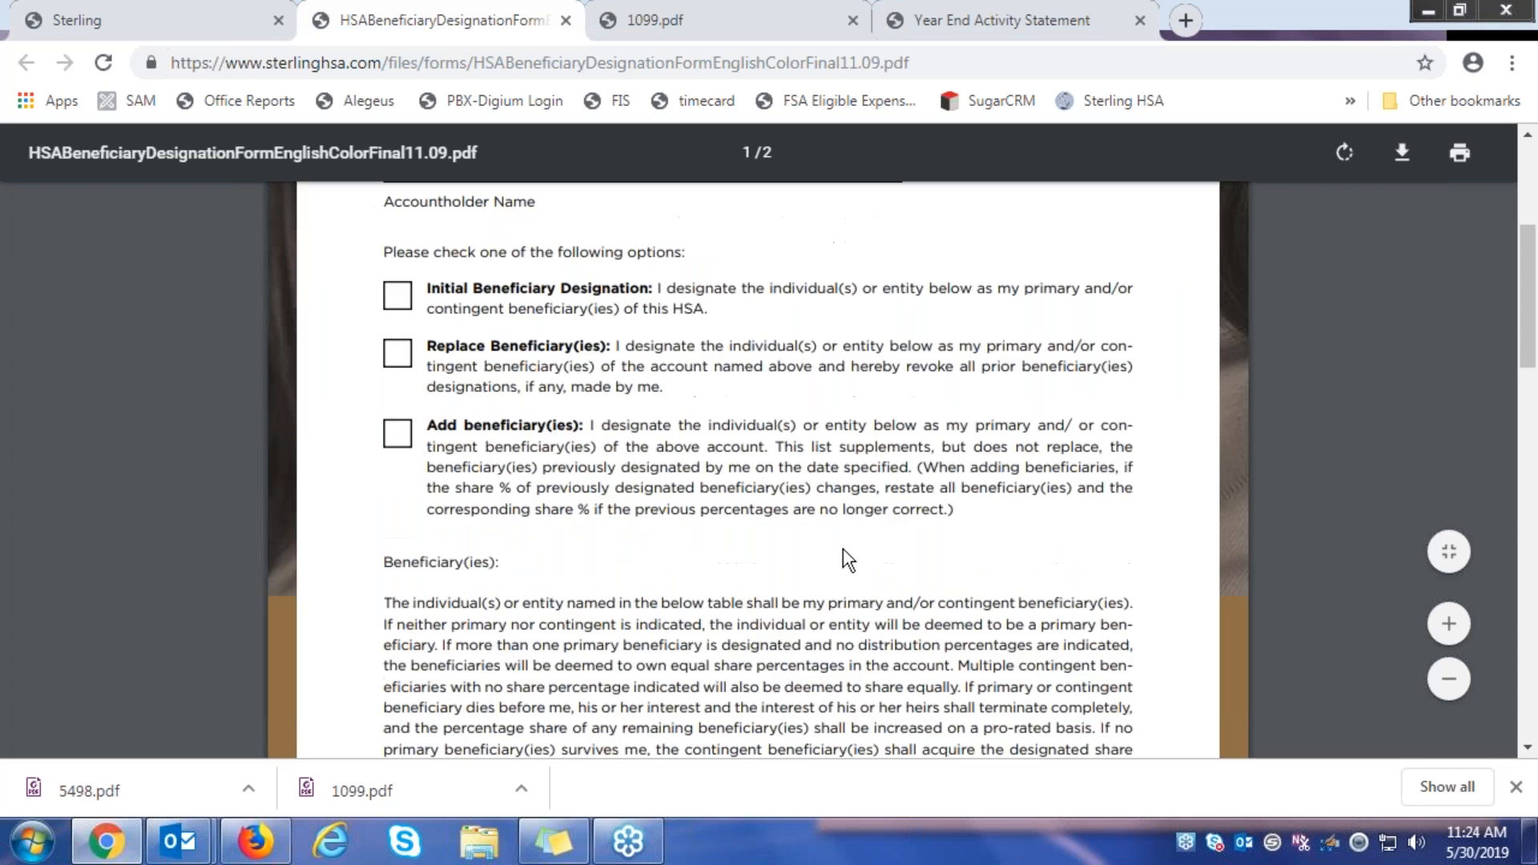
scroll(838, 546, down, 3)
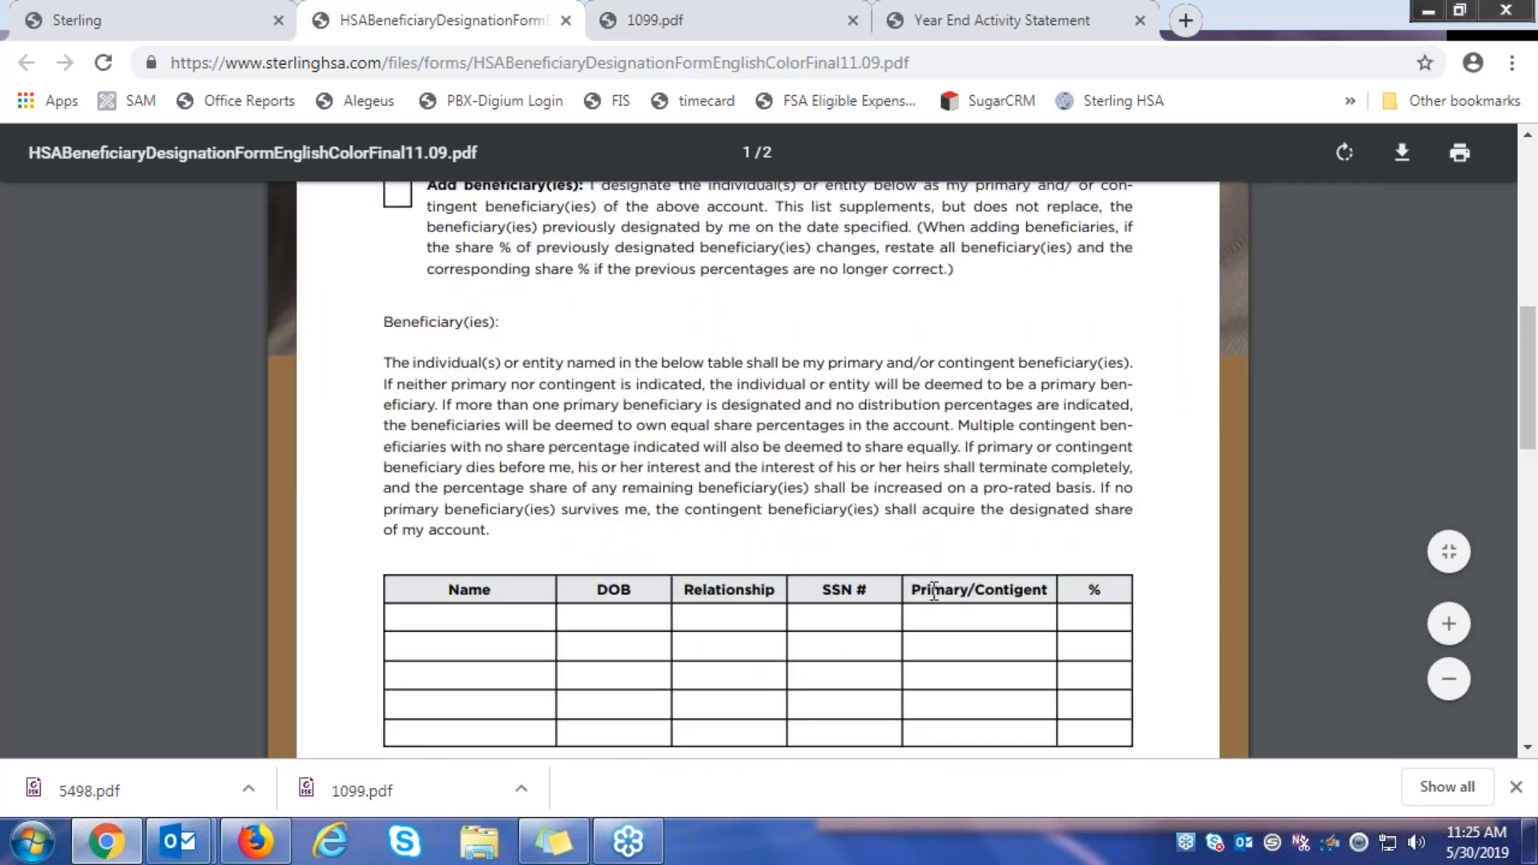
scroll(934, 591, down, 2)
scroll(935, 589, up, 15)
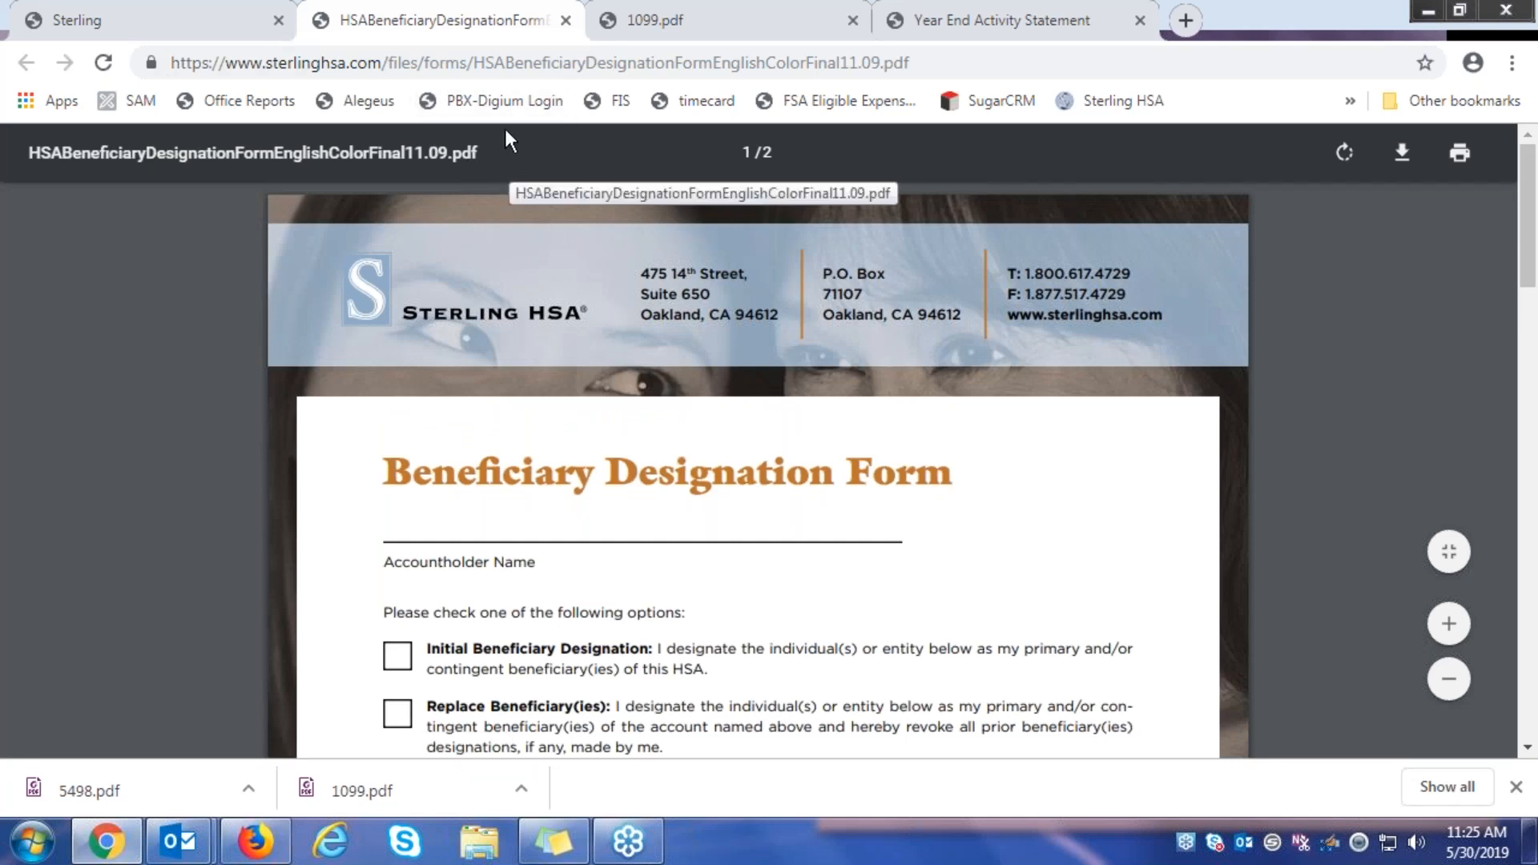
click(566, 22)
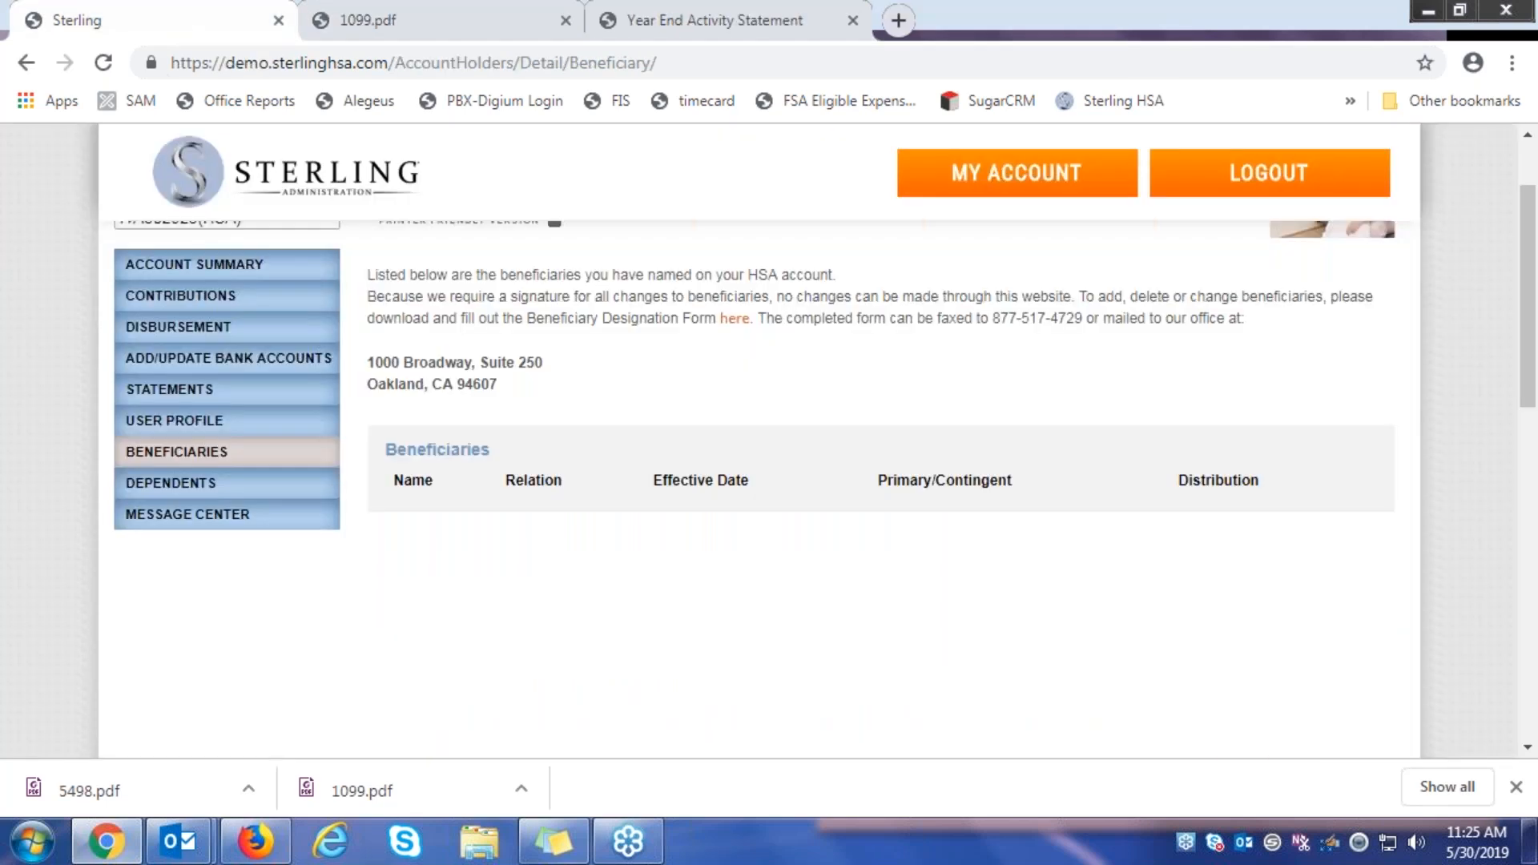
Go to DEPENDENTS and scroll down to the empty Add Dependent form
scroll(236, 481, down, 2)
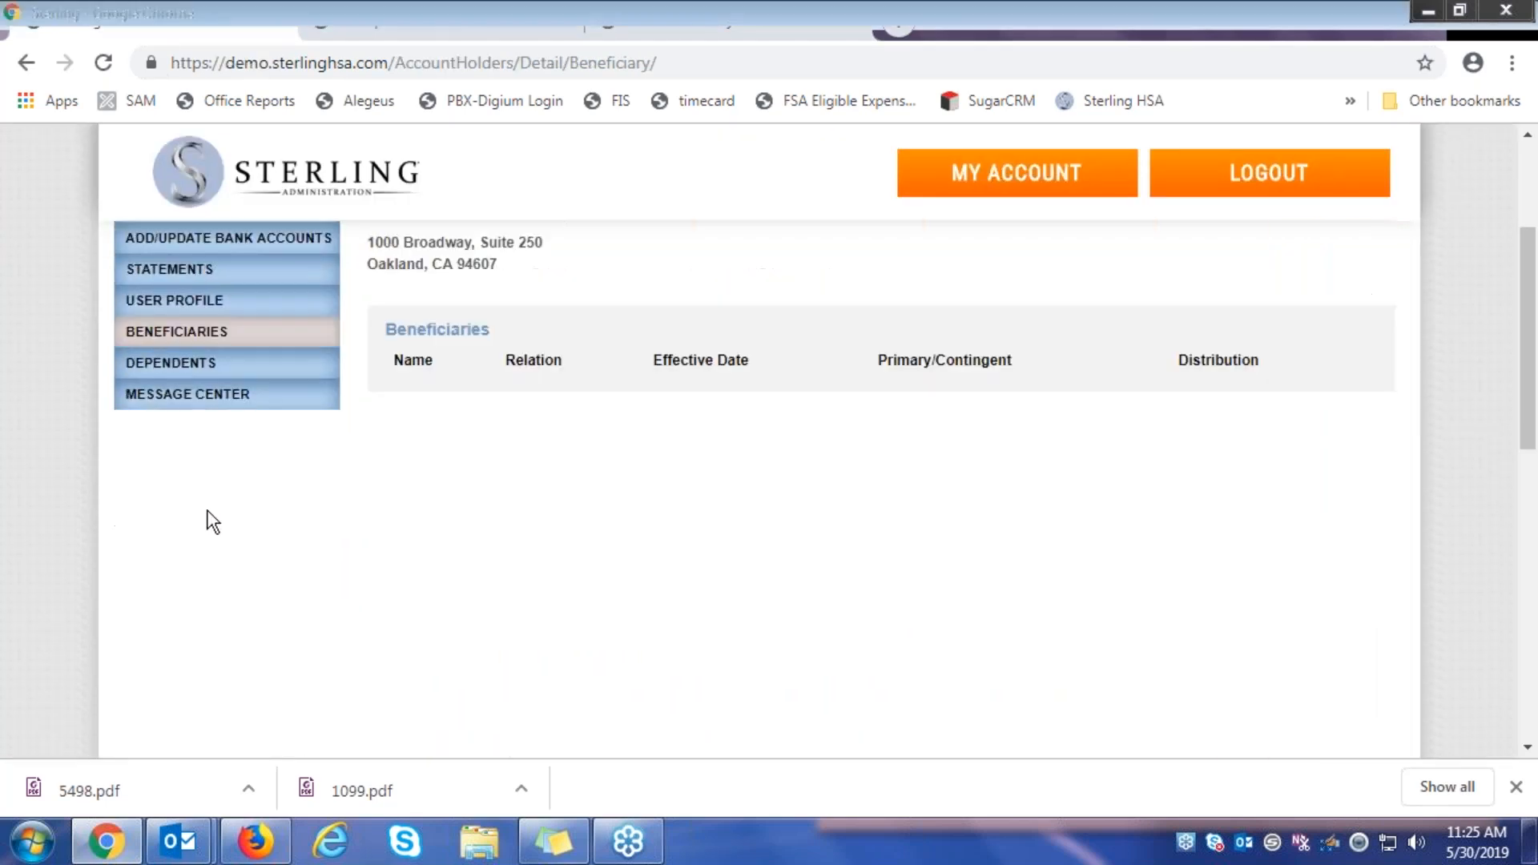
click(225, 366)
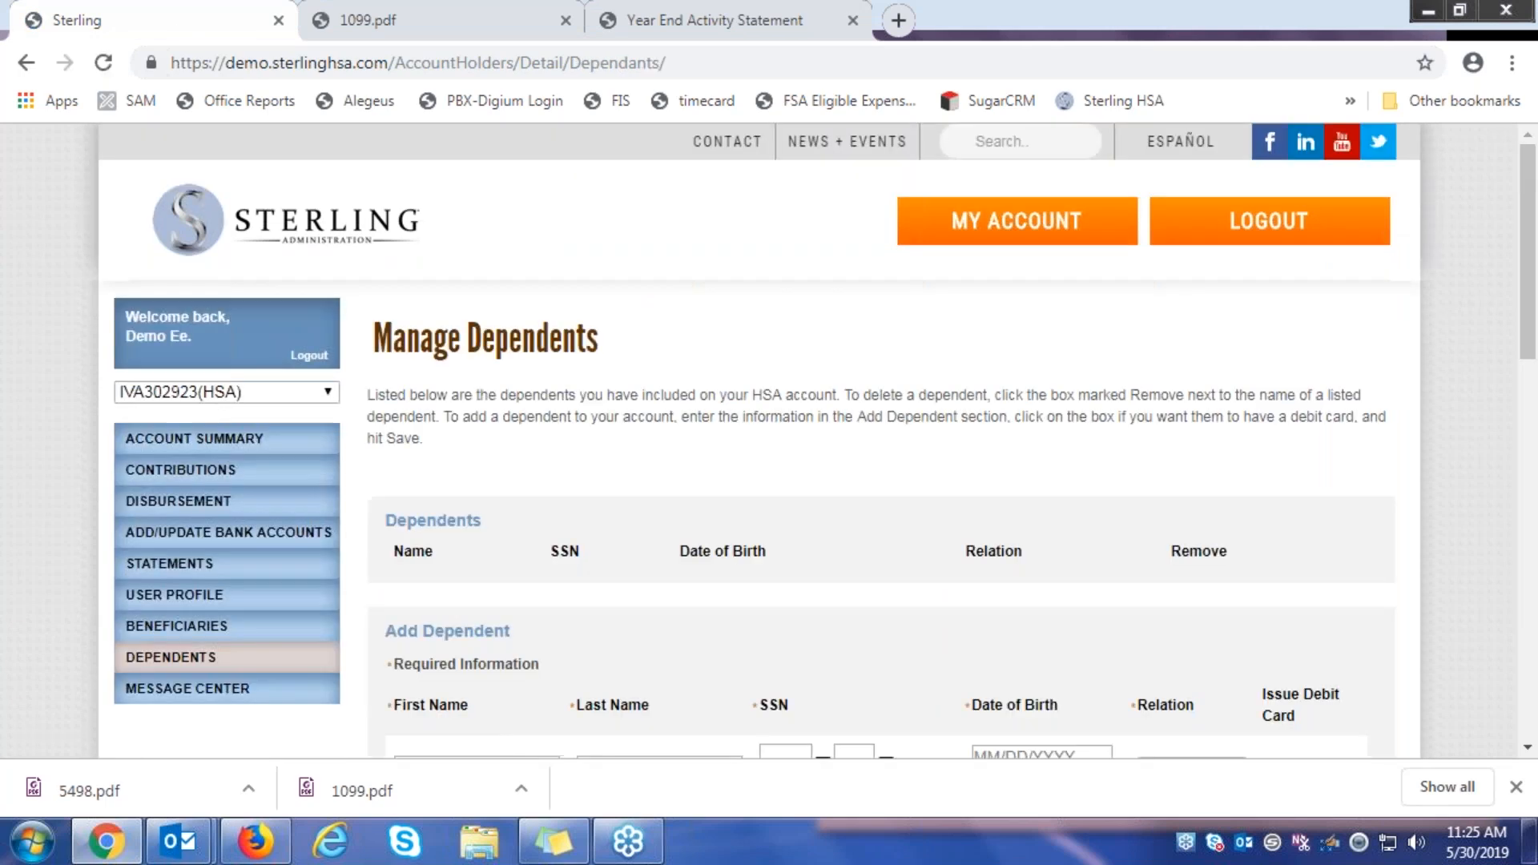
scroll(611, 457, down, 2)
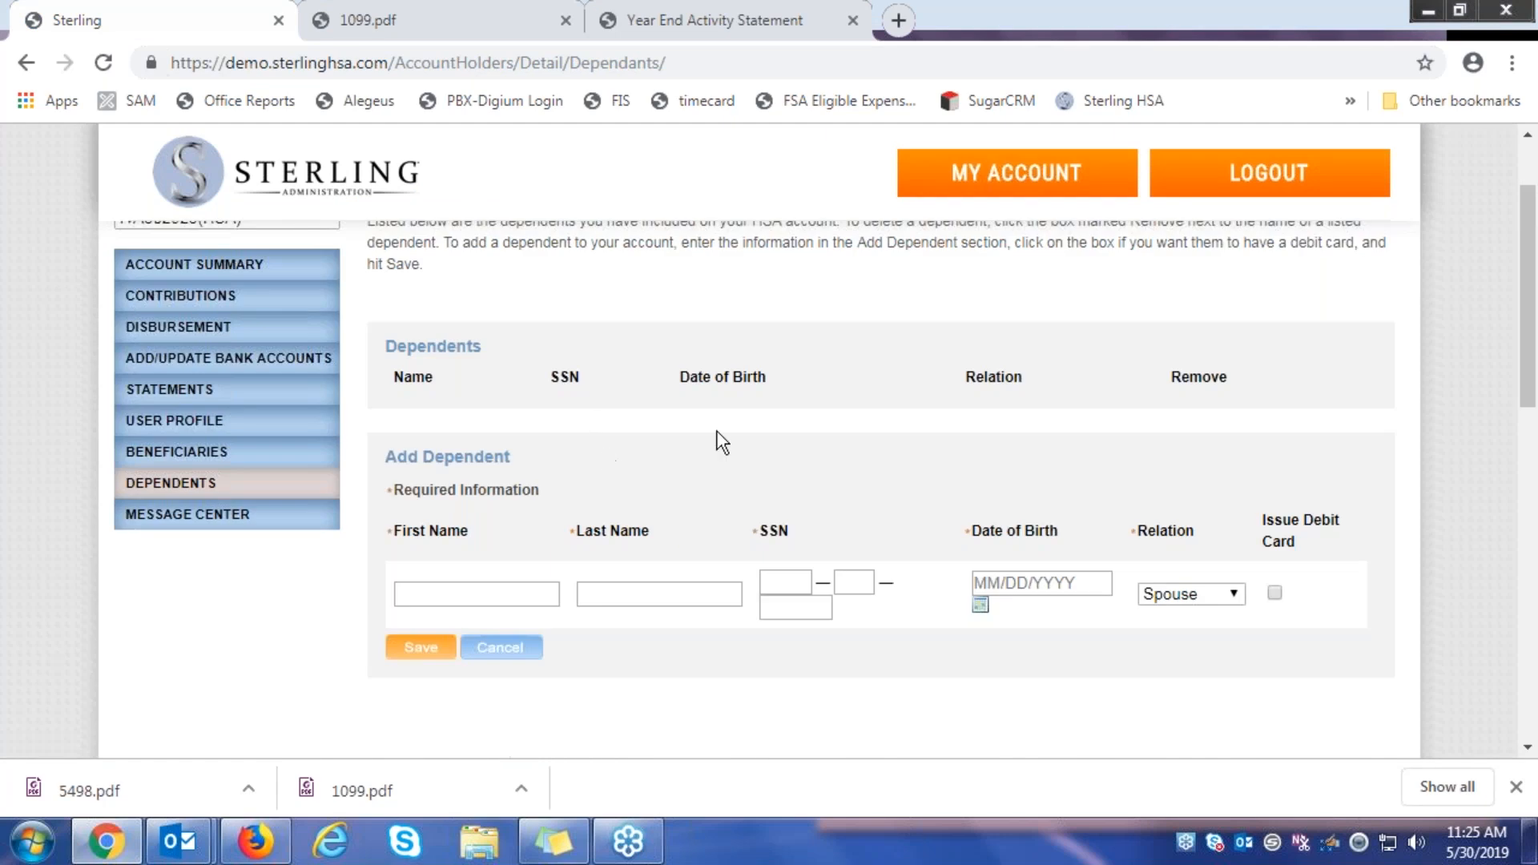
Enter the spouse dependent's first and last name
click(466, 593)
text(jon)
key(Tab)
text(smith)
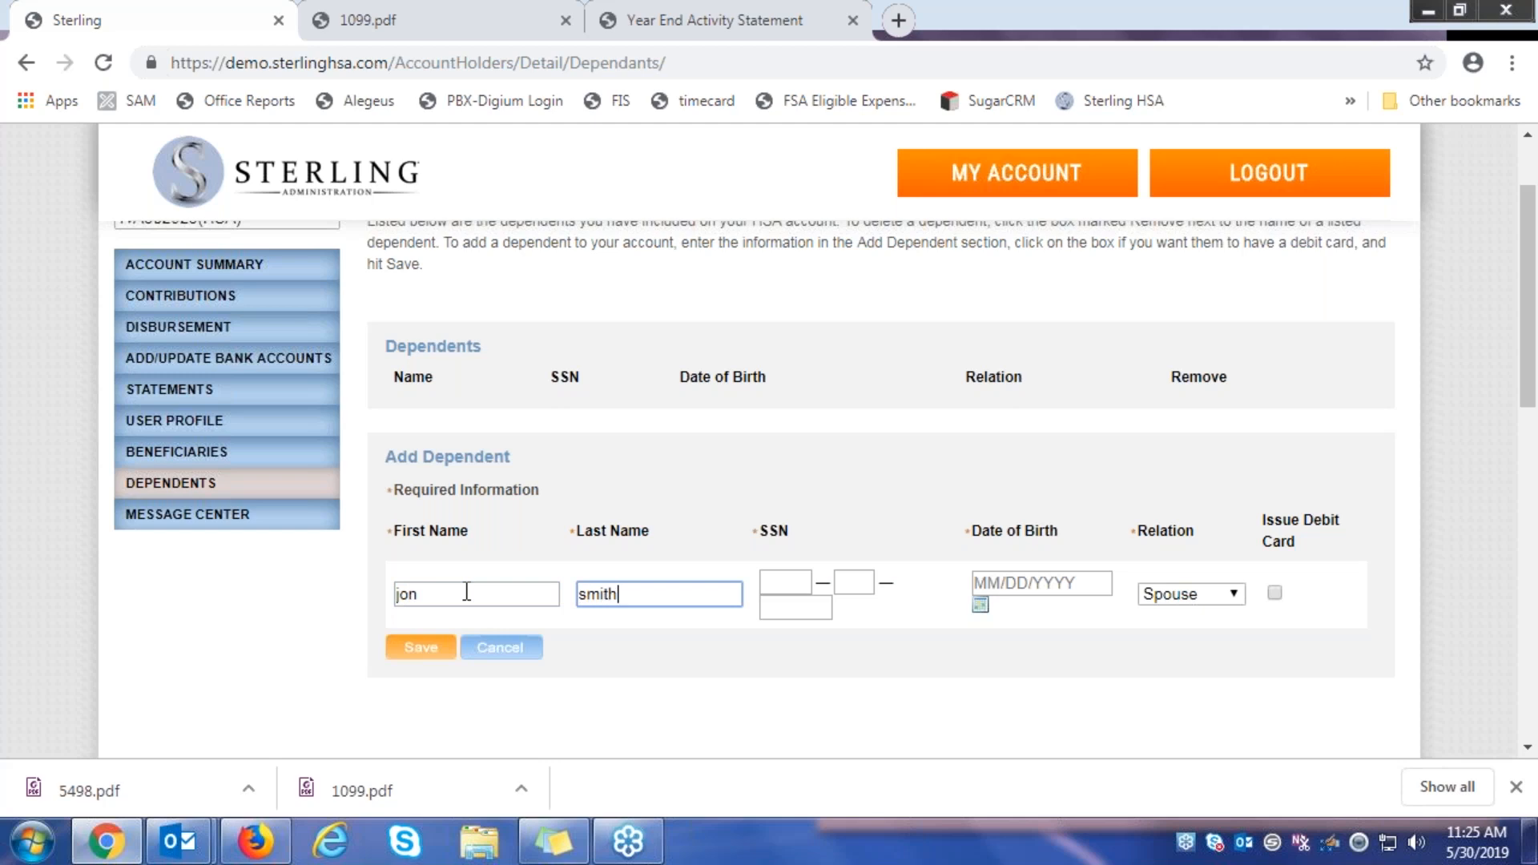
click(781, 574)
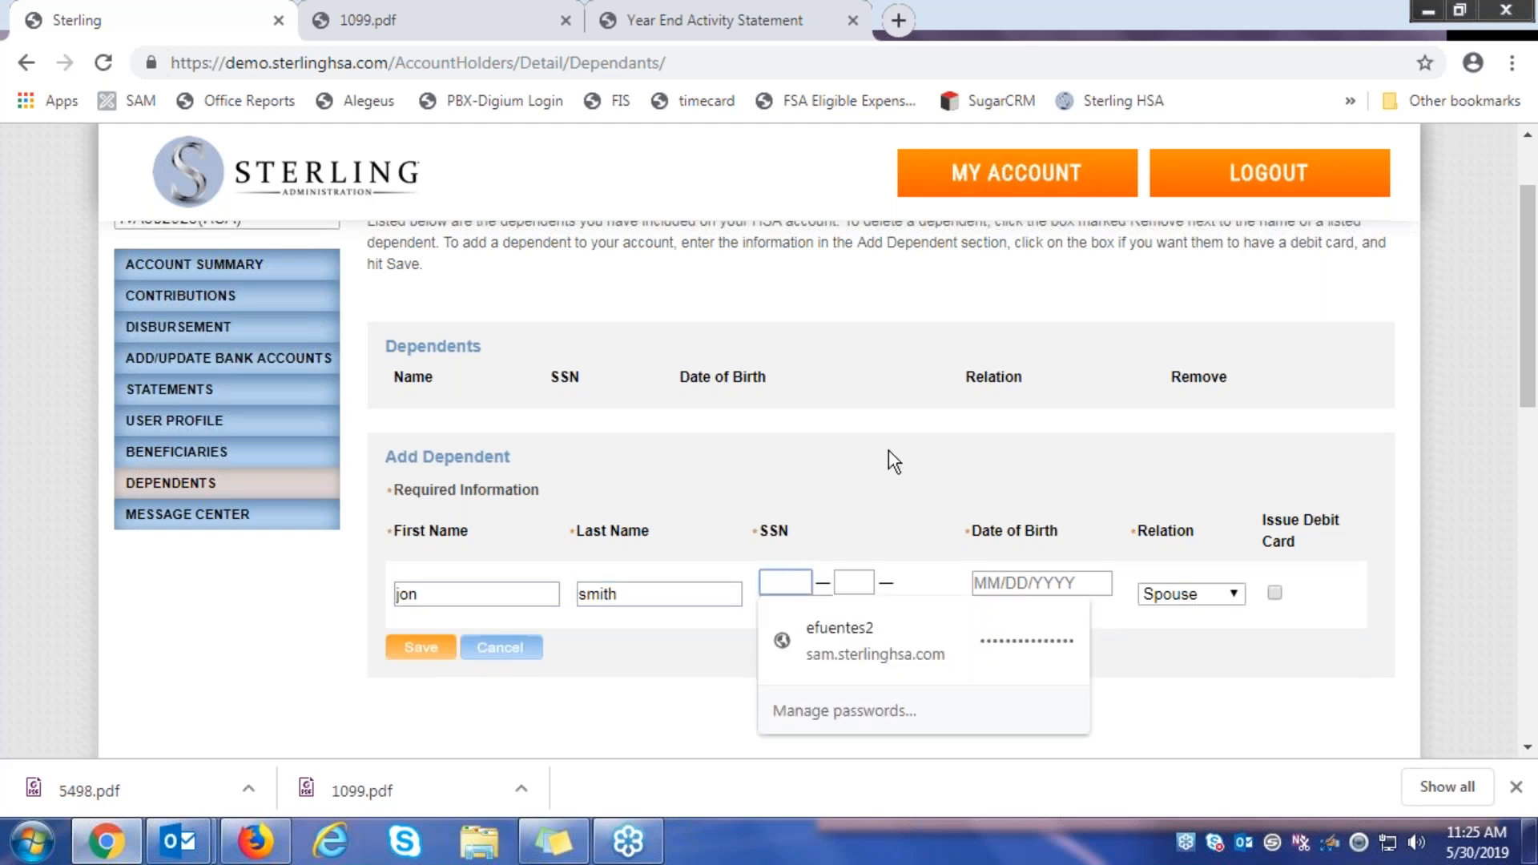
click(874, 477)
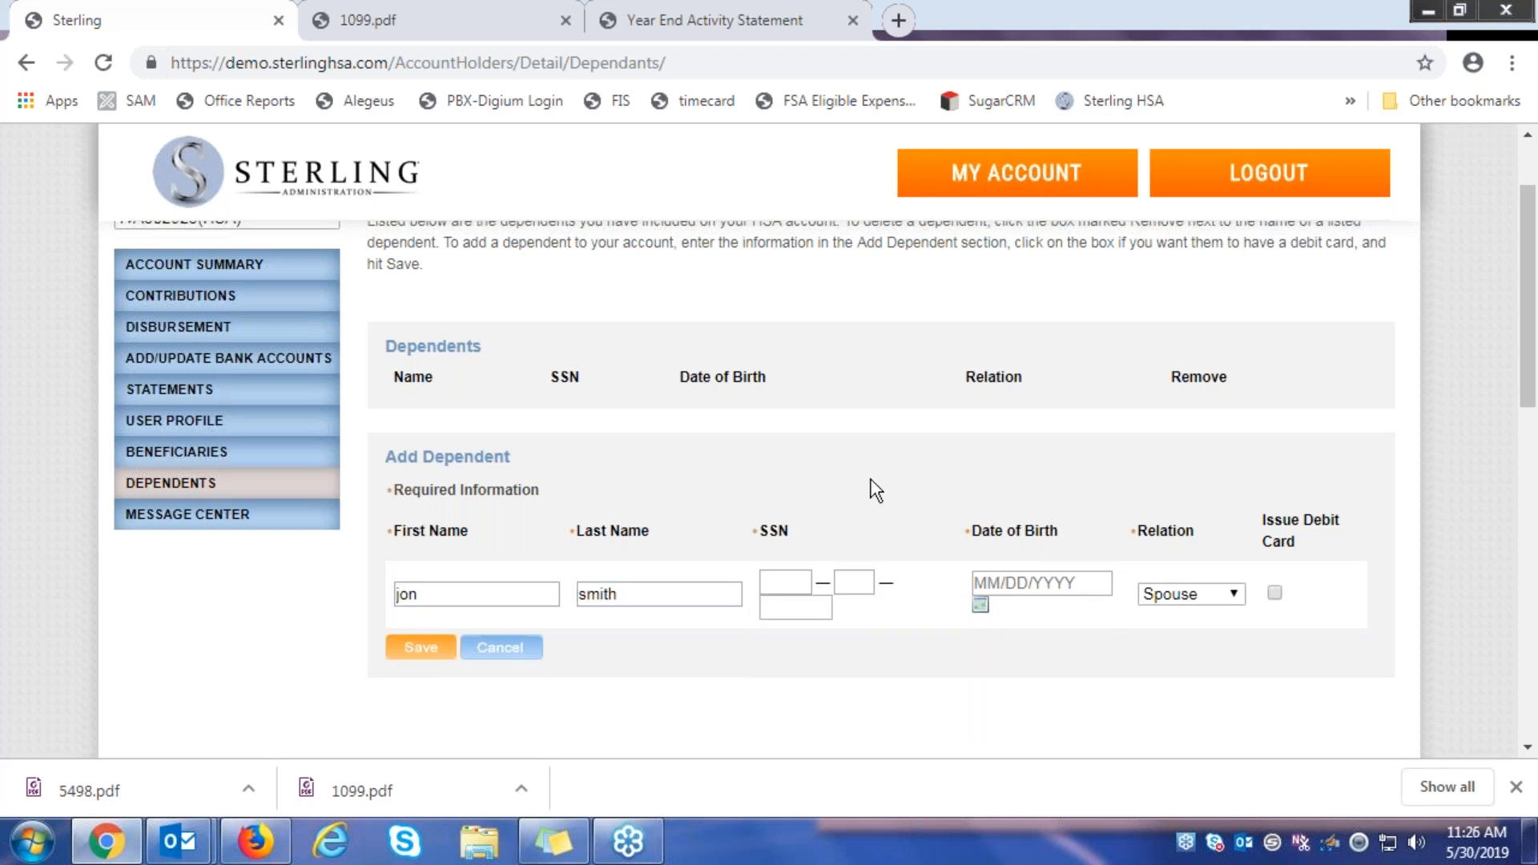
click(771, 583)
click(905, 443)
click(785, 583)
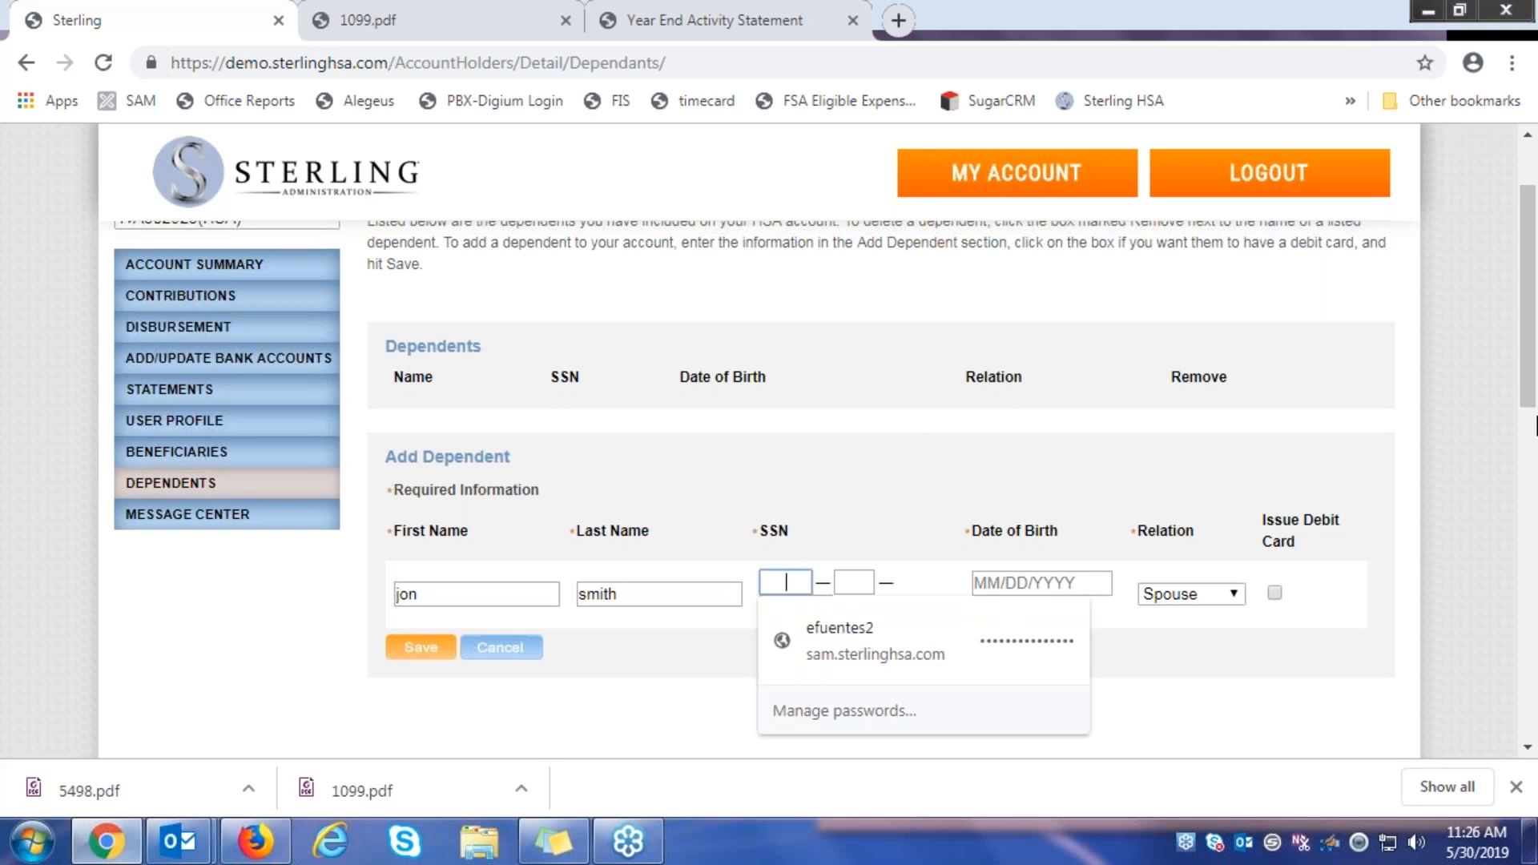
text(••)
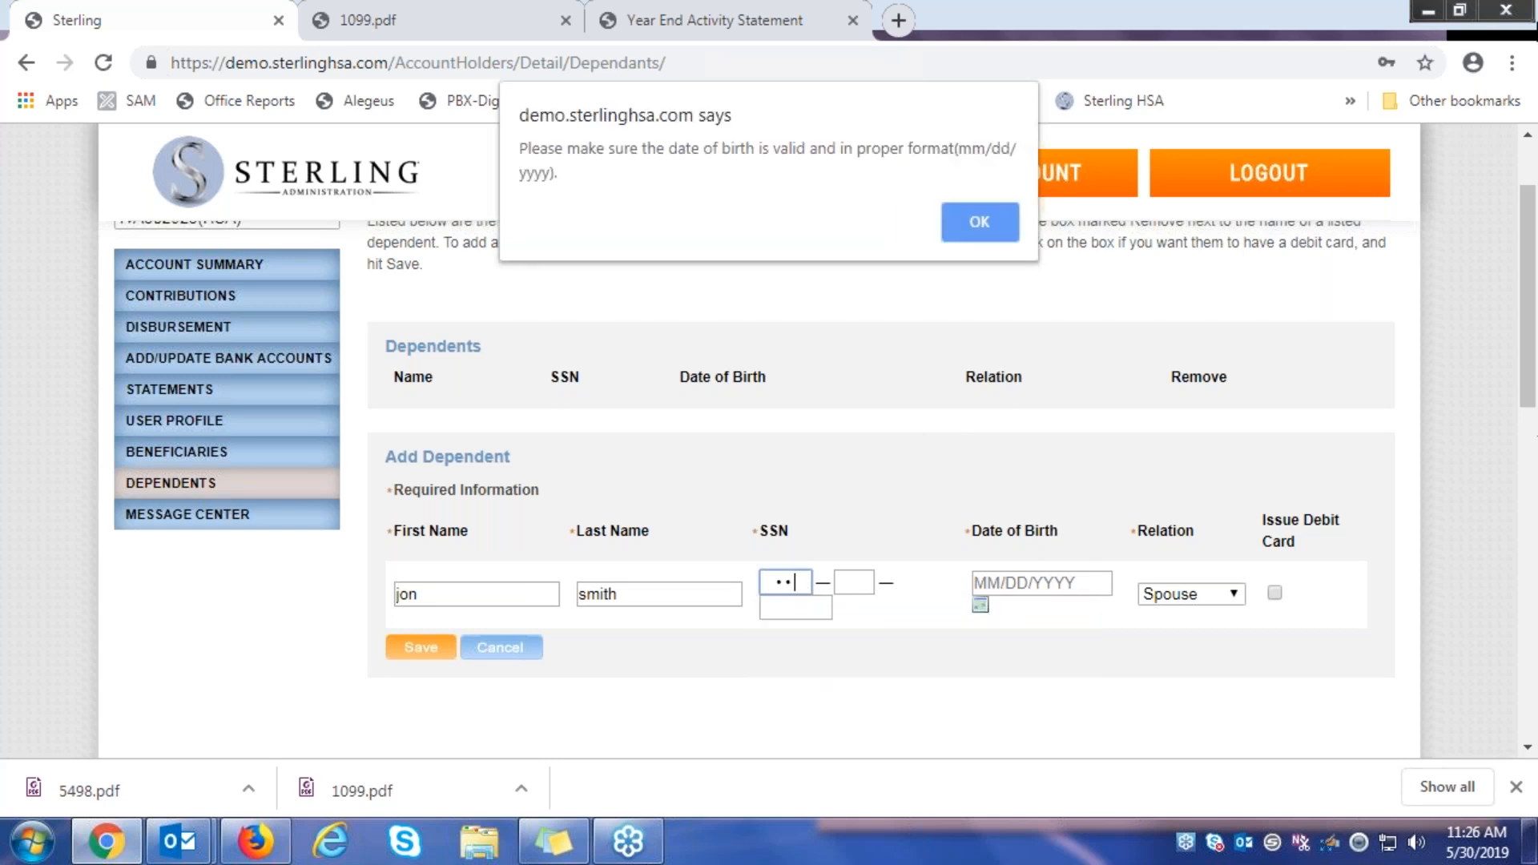
click(976, 210)
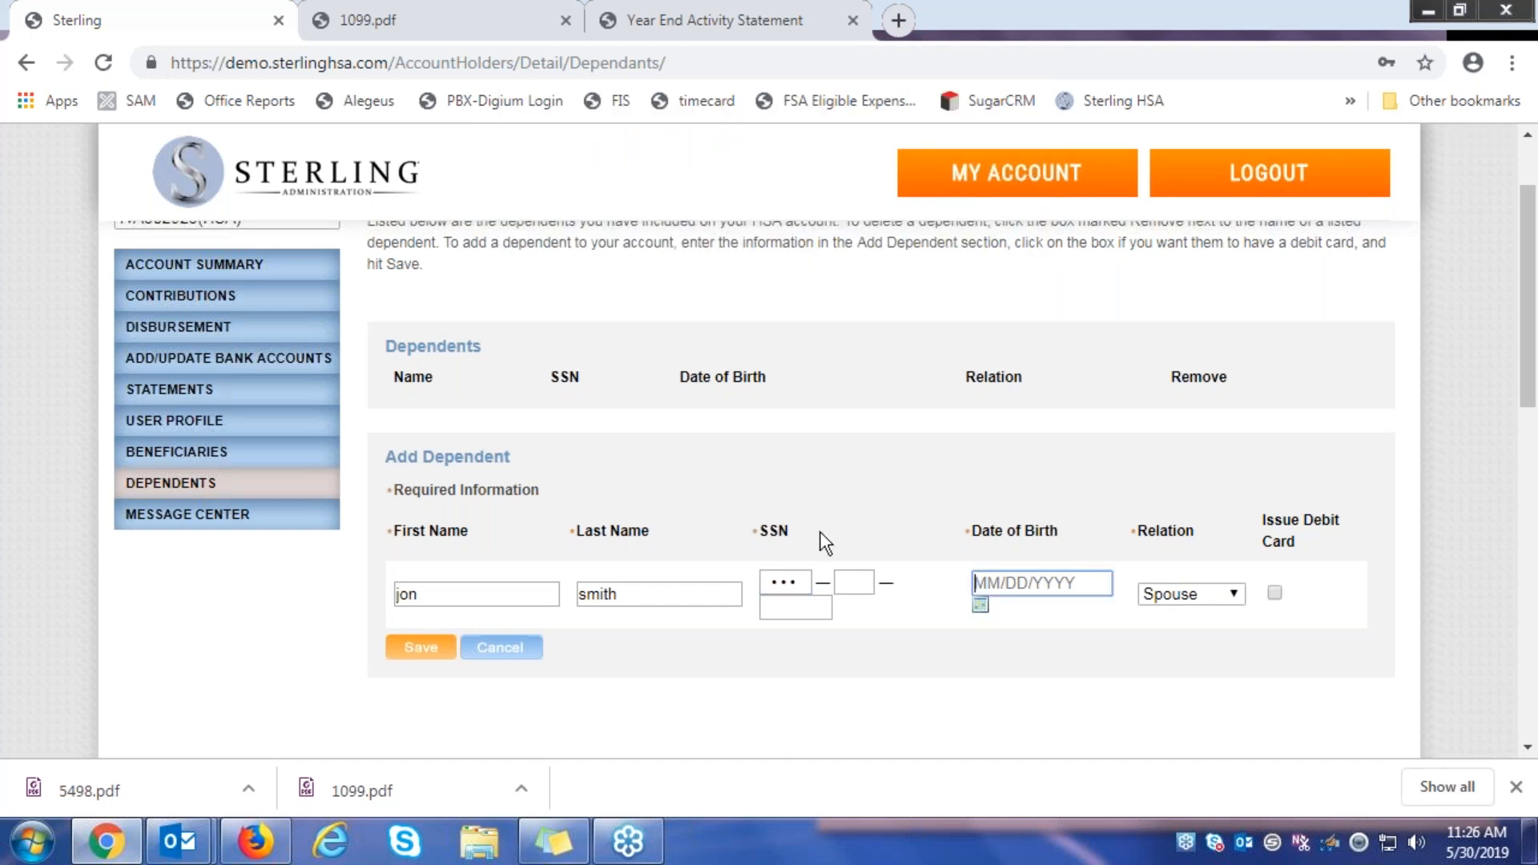
click(852, 583)
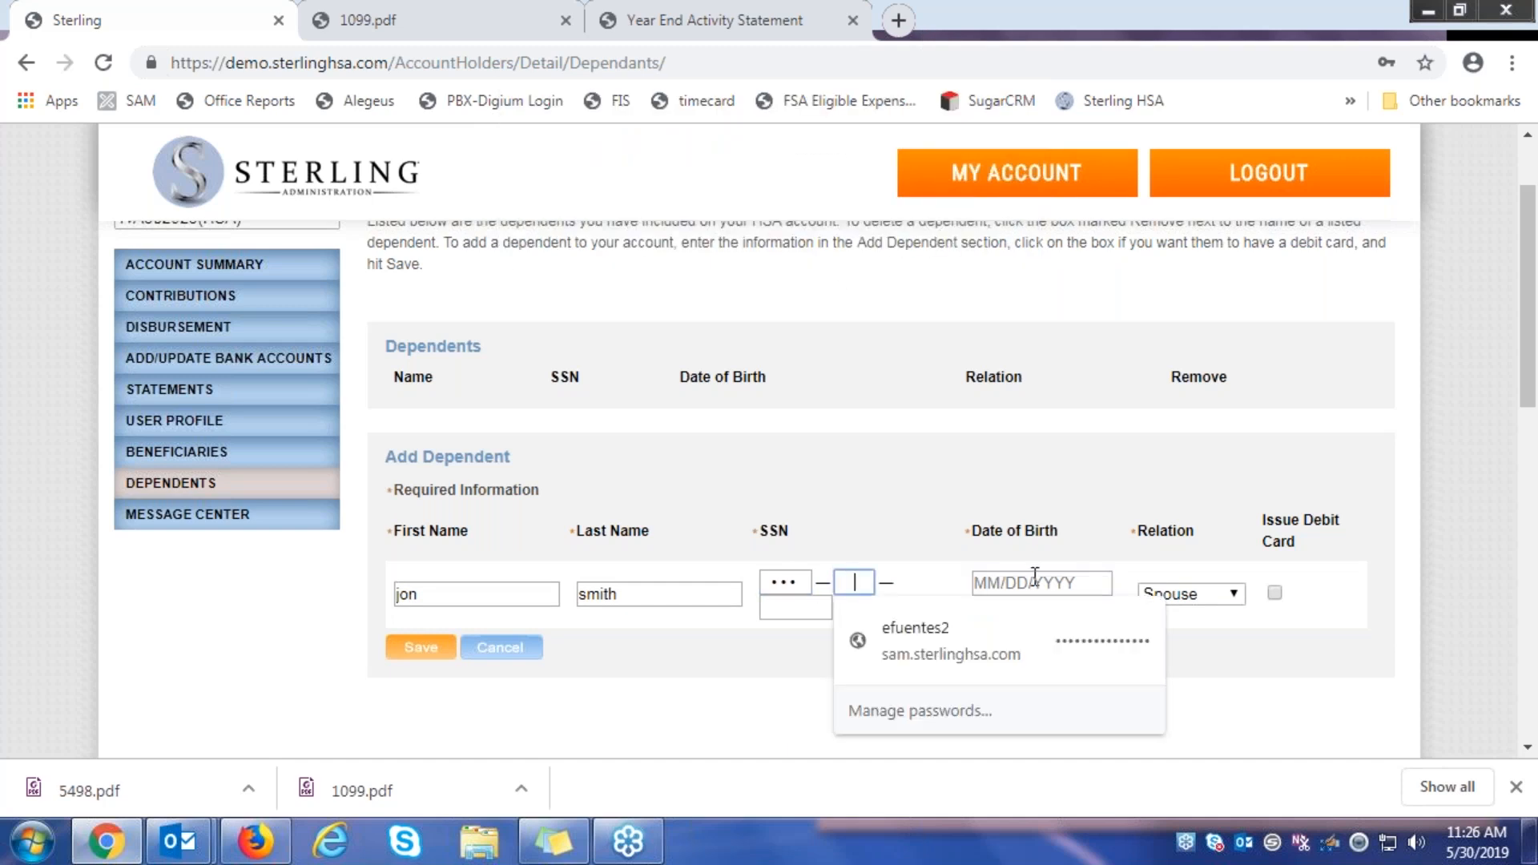
text(••)
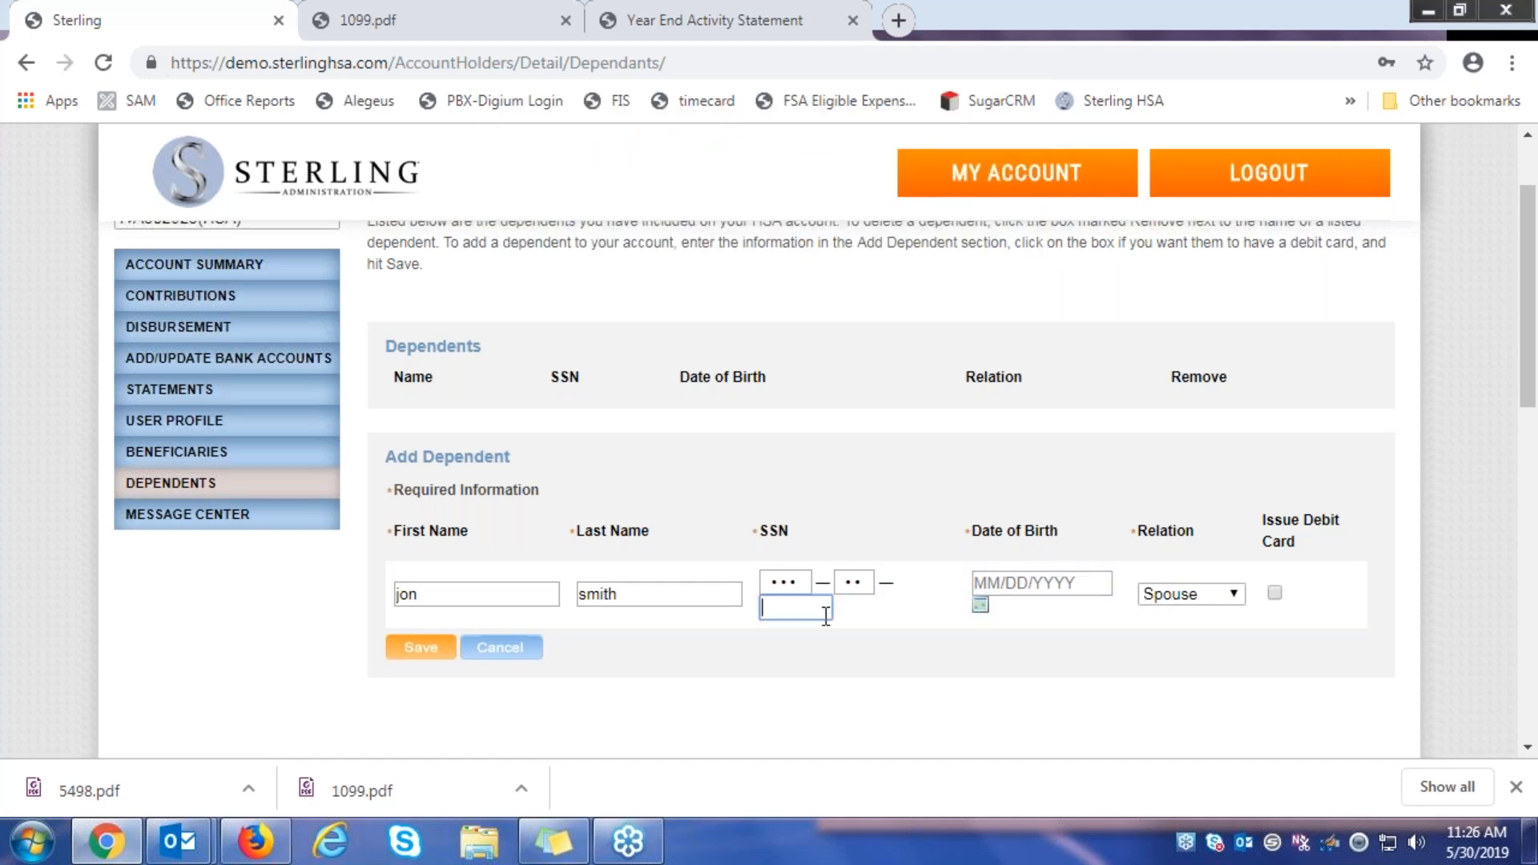
text(6789)
click(1094, 586)
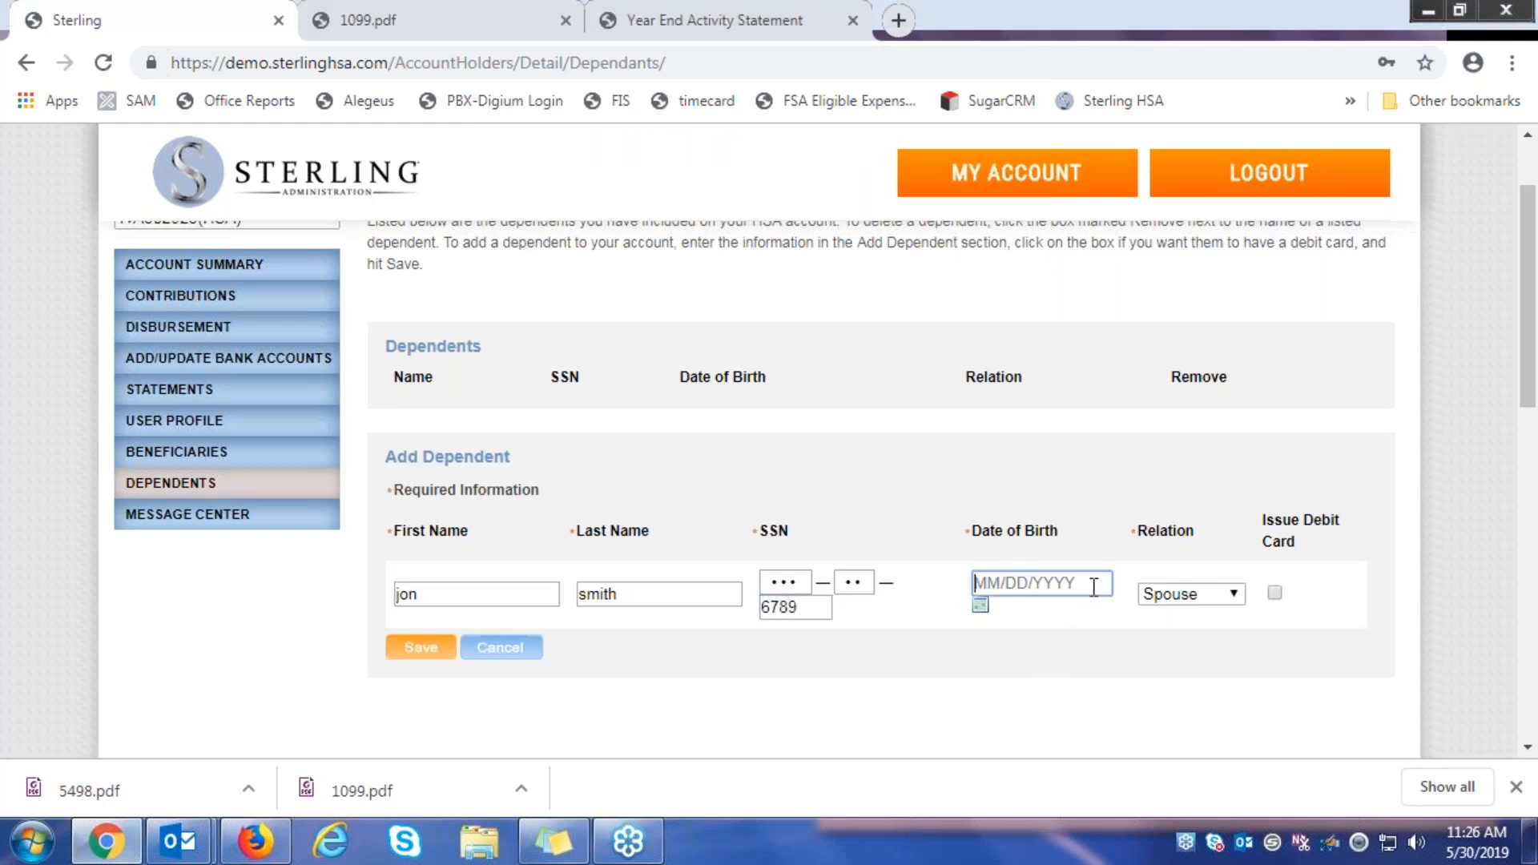
text(05/19/1985)
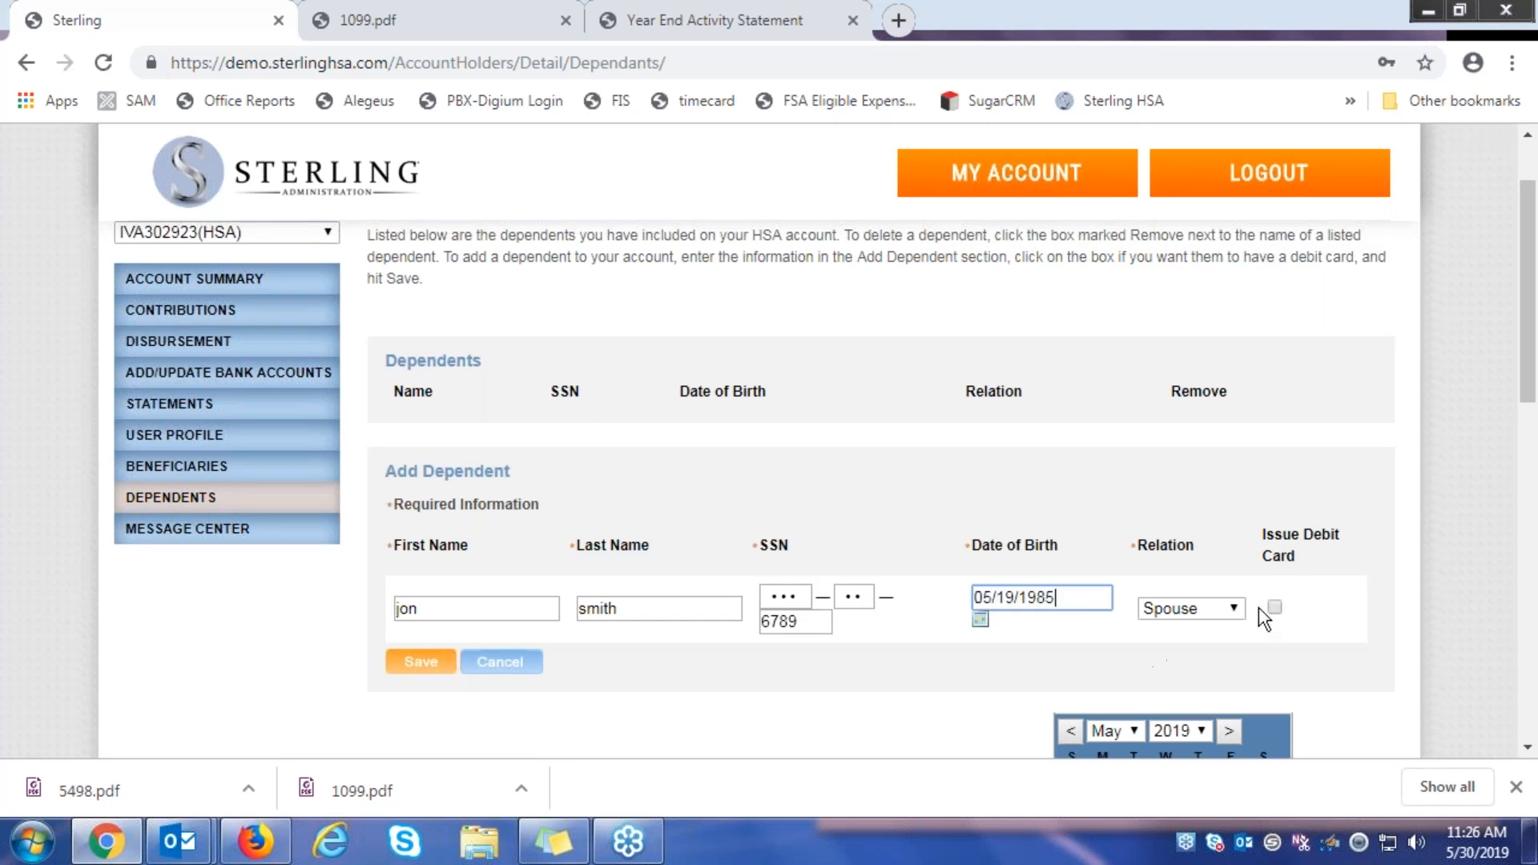
Request a debit card for the spouse dependent and try saving
click(1242, 564)
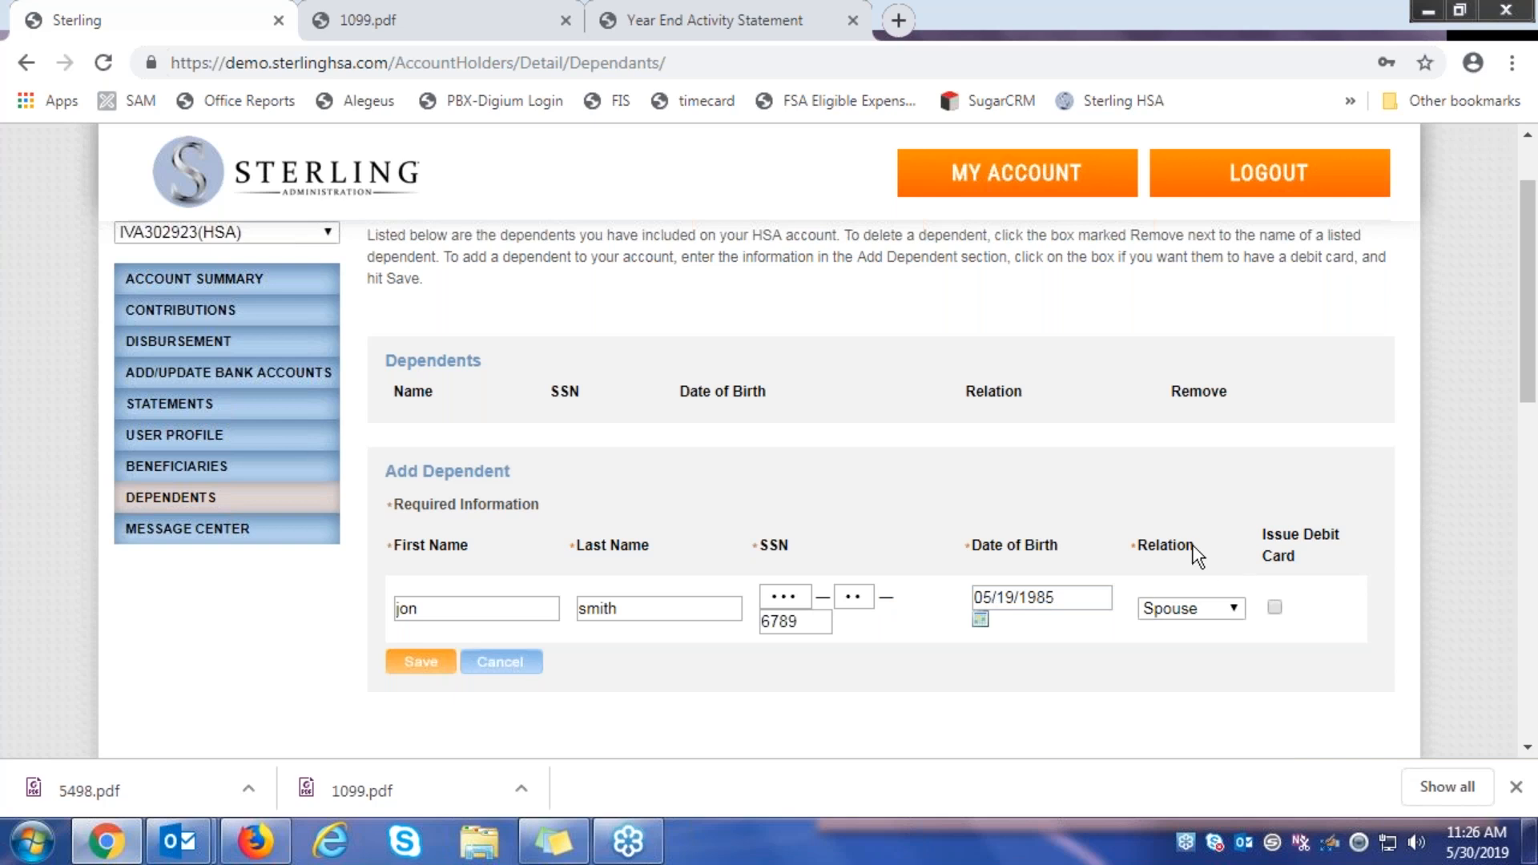
click(1274, 607)
click(411, 665)
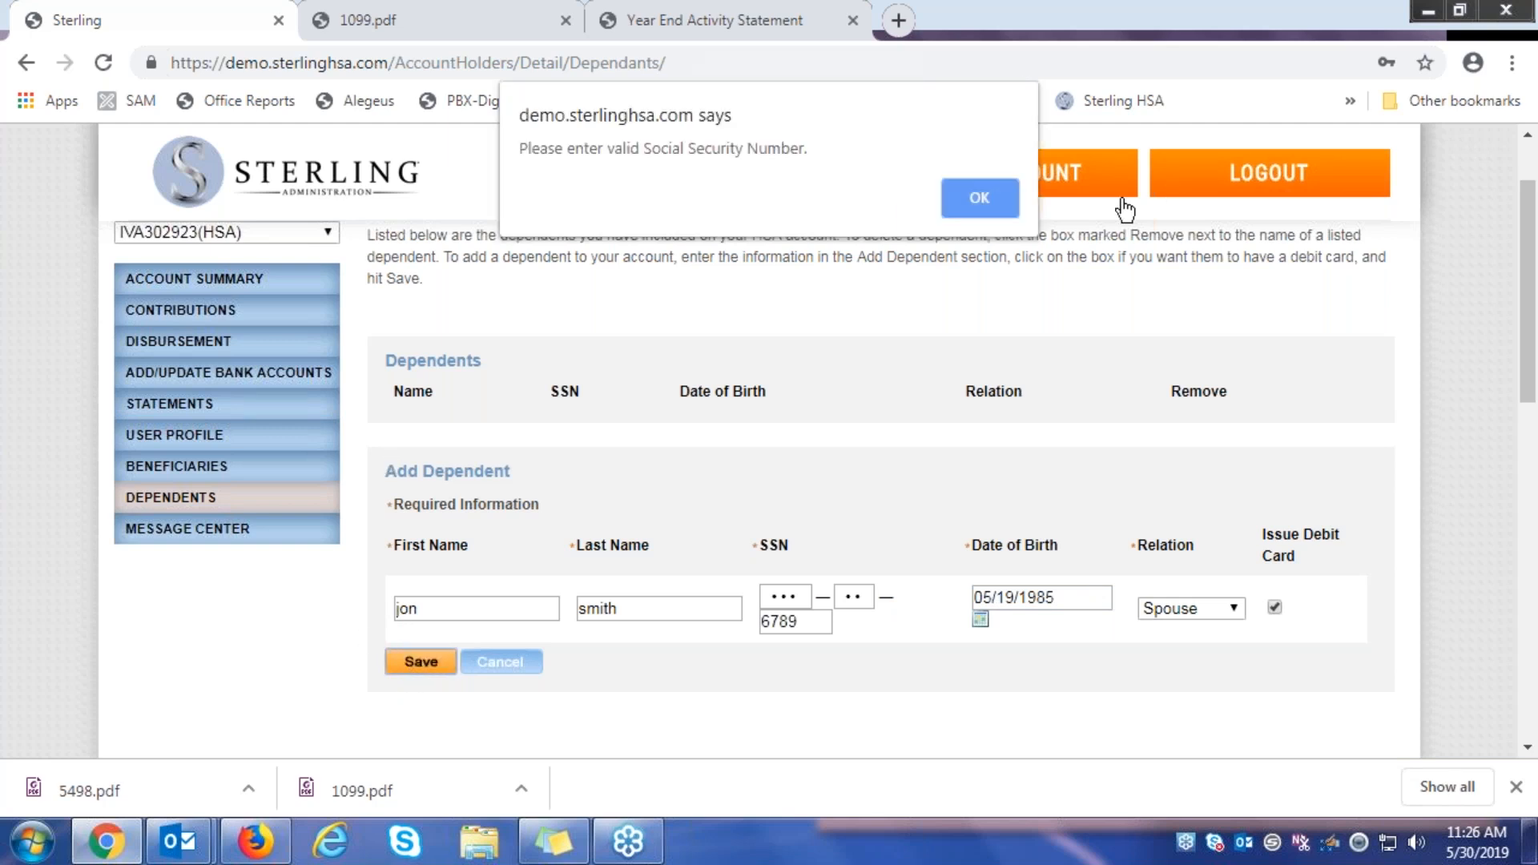
Re-enter the Social Security number parts after the invalid-SSN warning and save again
click(980, 198)
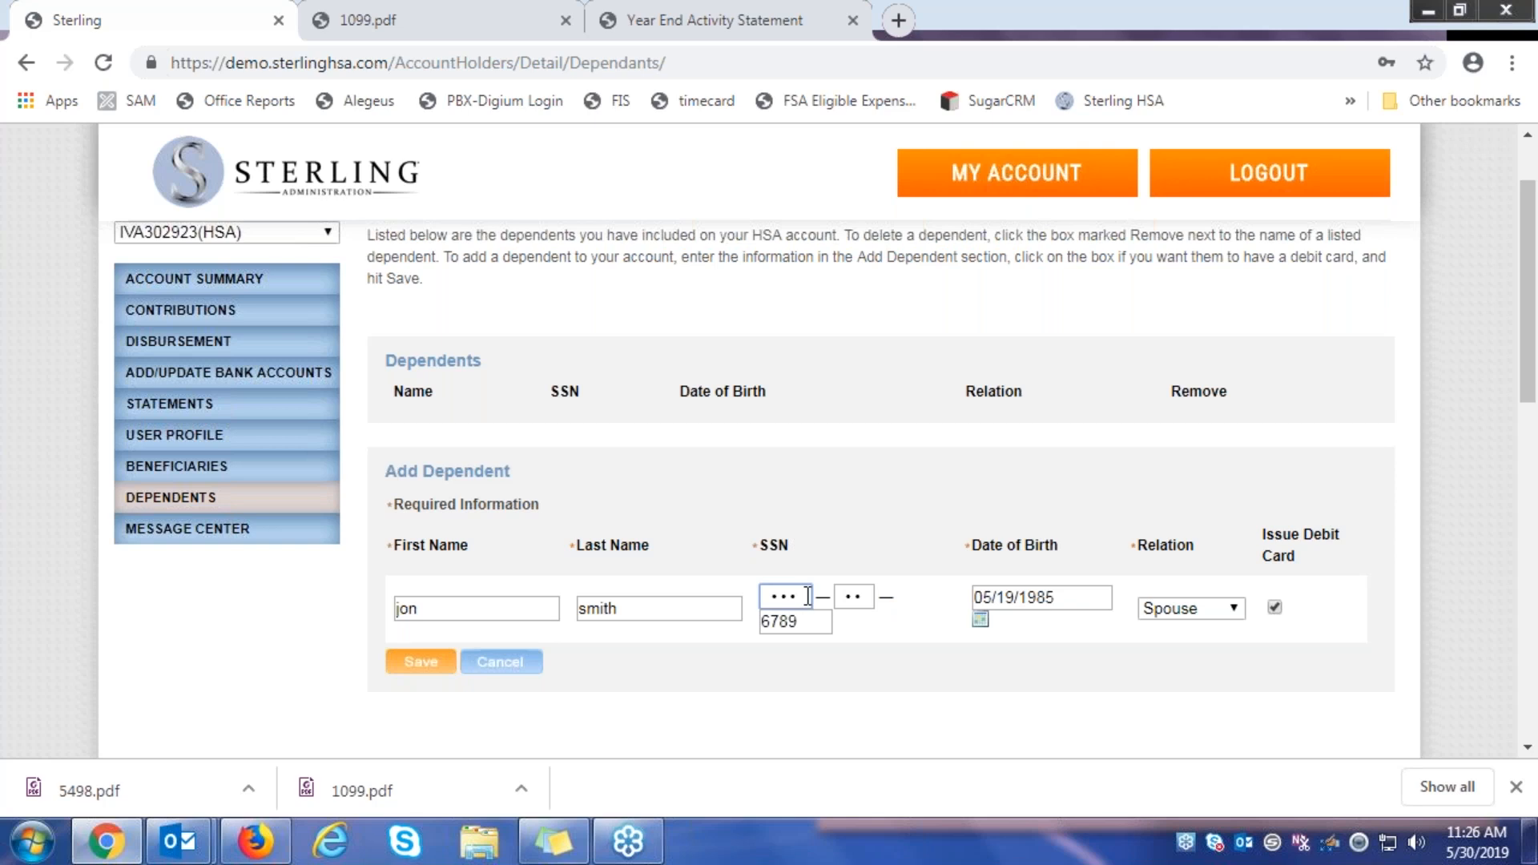
double_click(774, 596)
text(123)
key(BackSpace)
key(BackSpace)
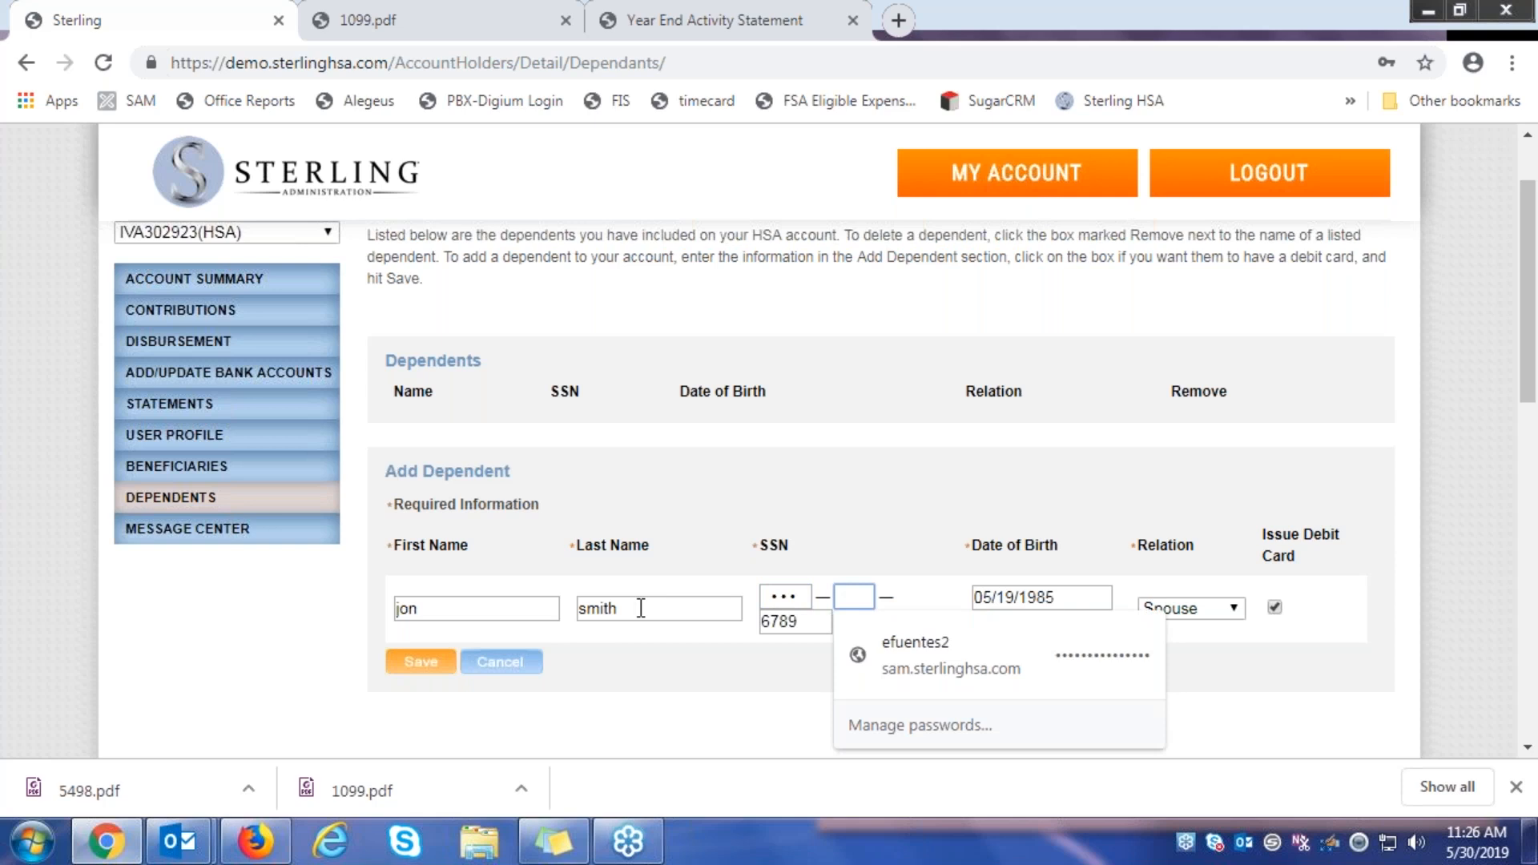
text(45)
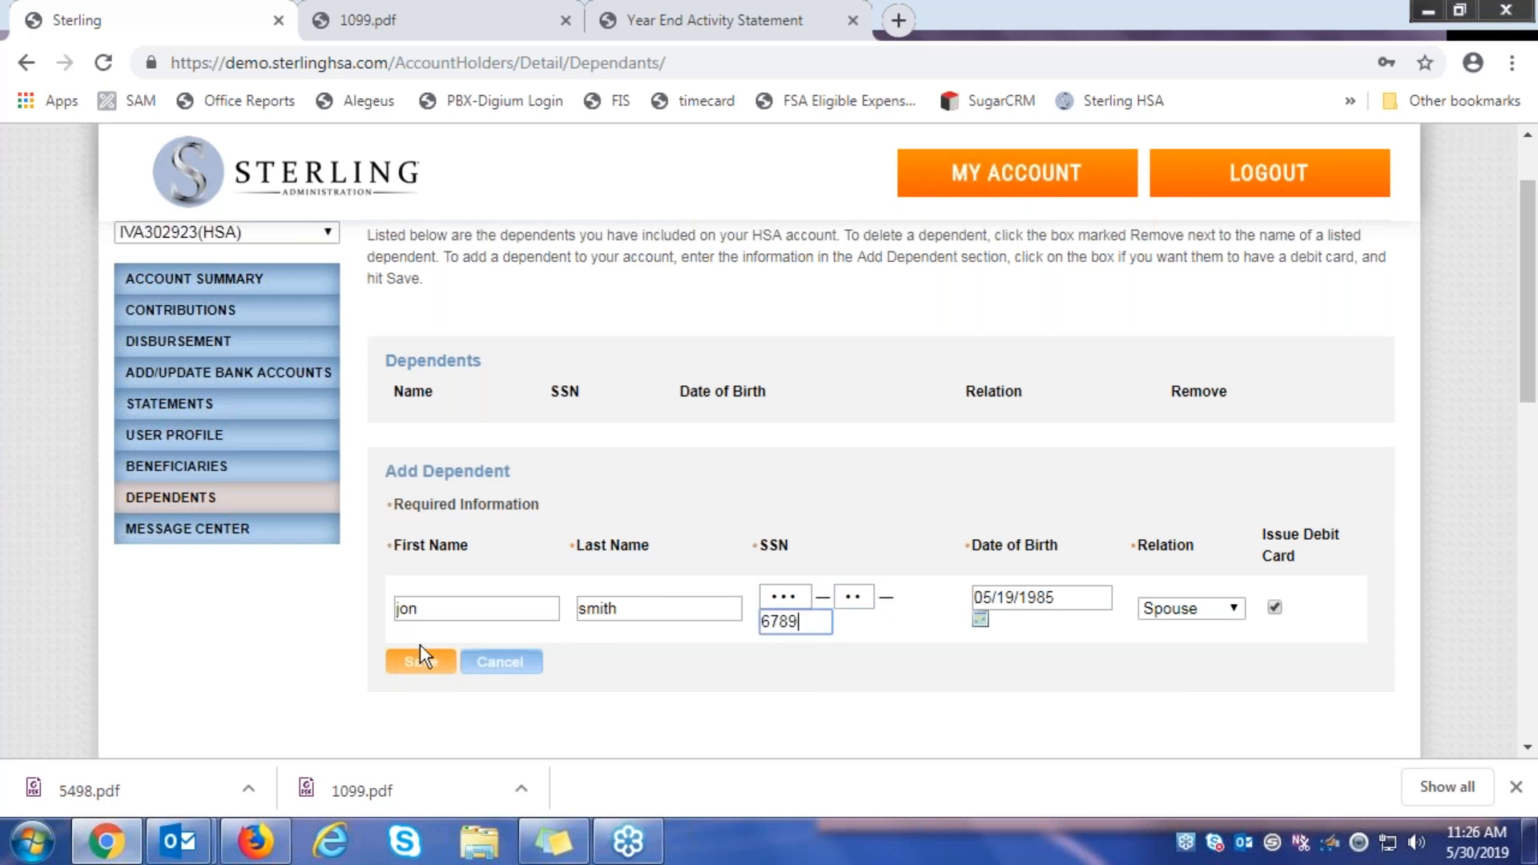
click(421, 662)
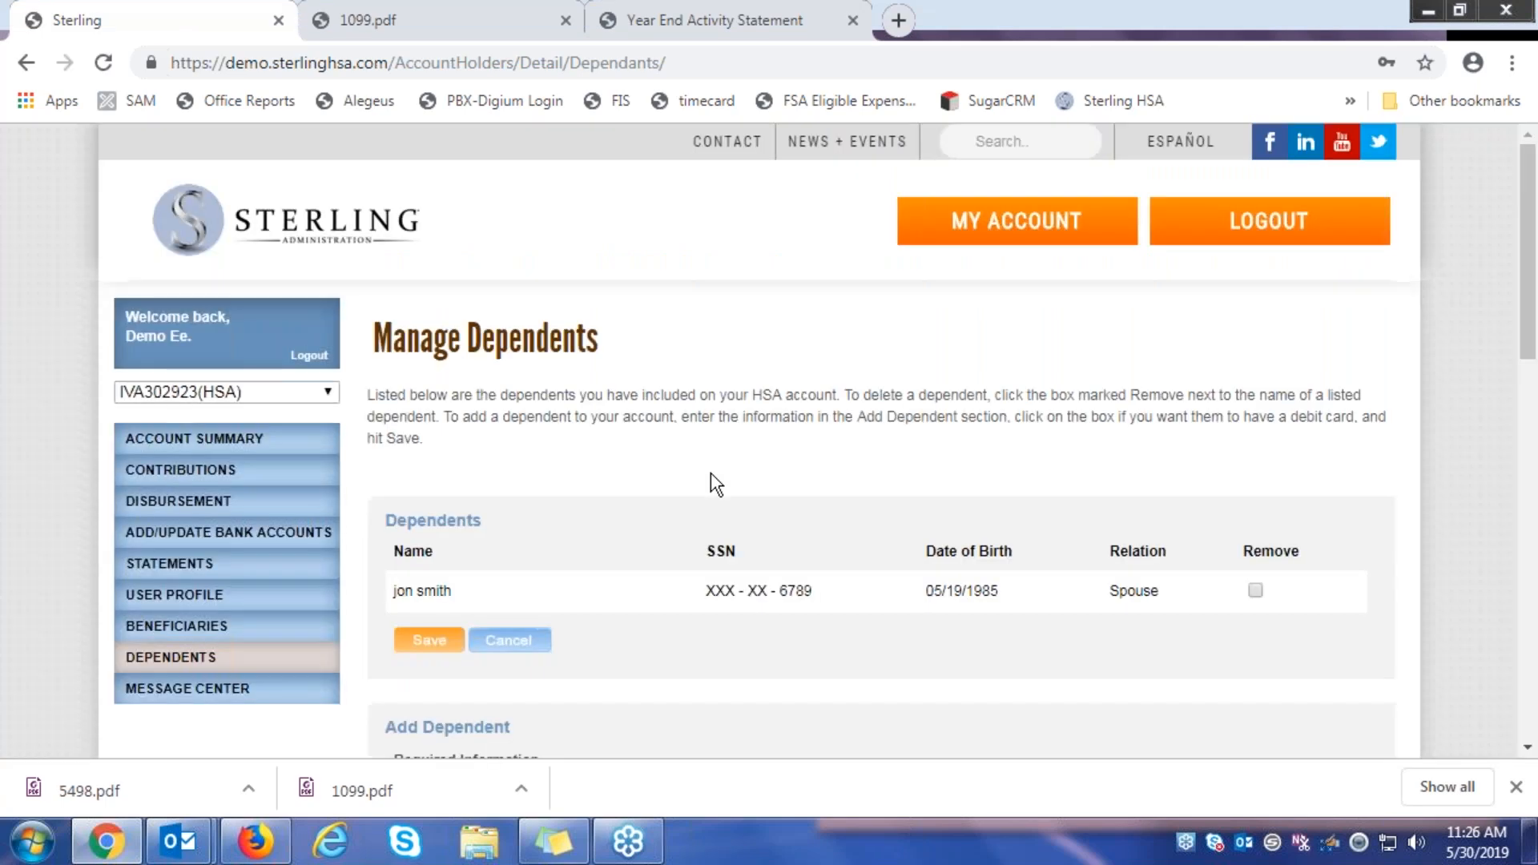
Tick Remove beside the spouse dependent to bring up the debit-card closure warning
scroll(711, 475, down, 2)
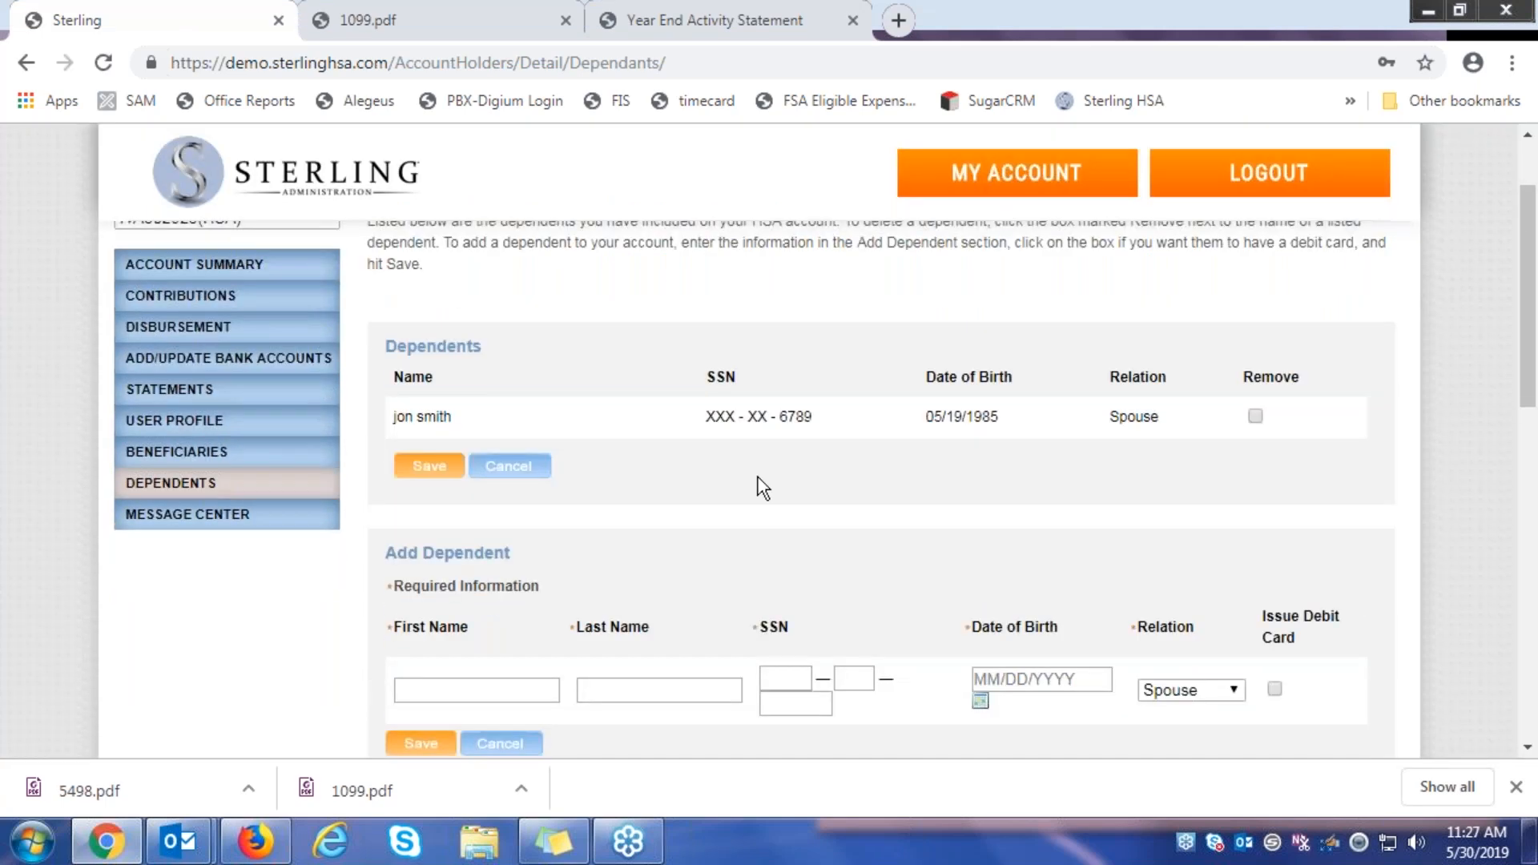
scroll(754, 483, up, 1)
scroll(753, 483, down, 1)
scroll(879, 458, down, 1)
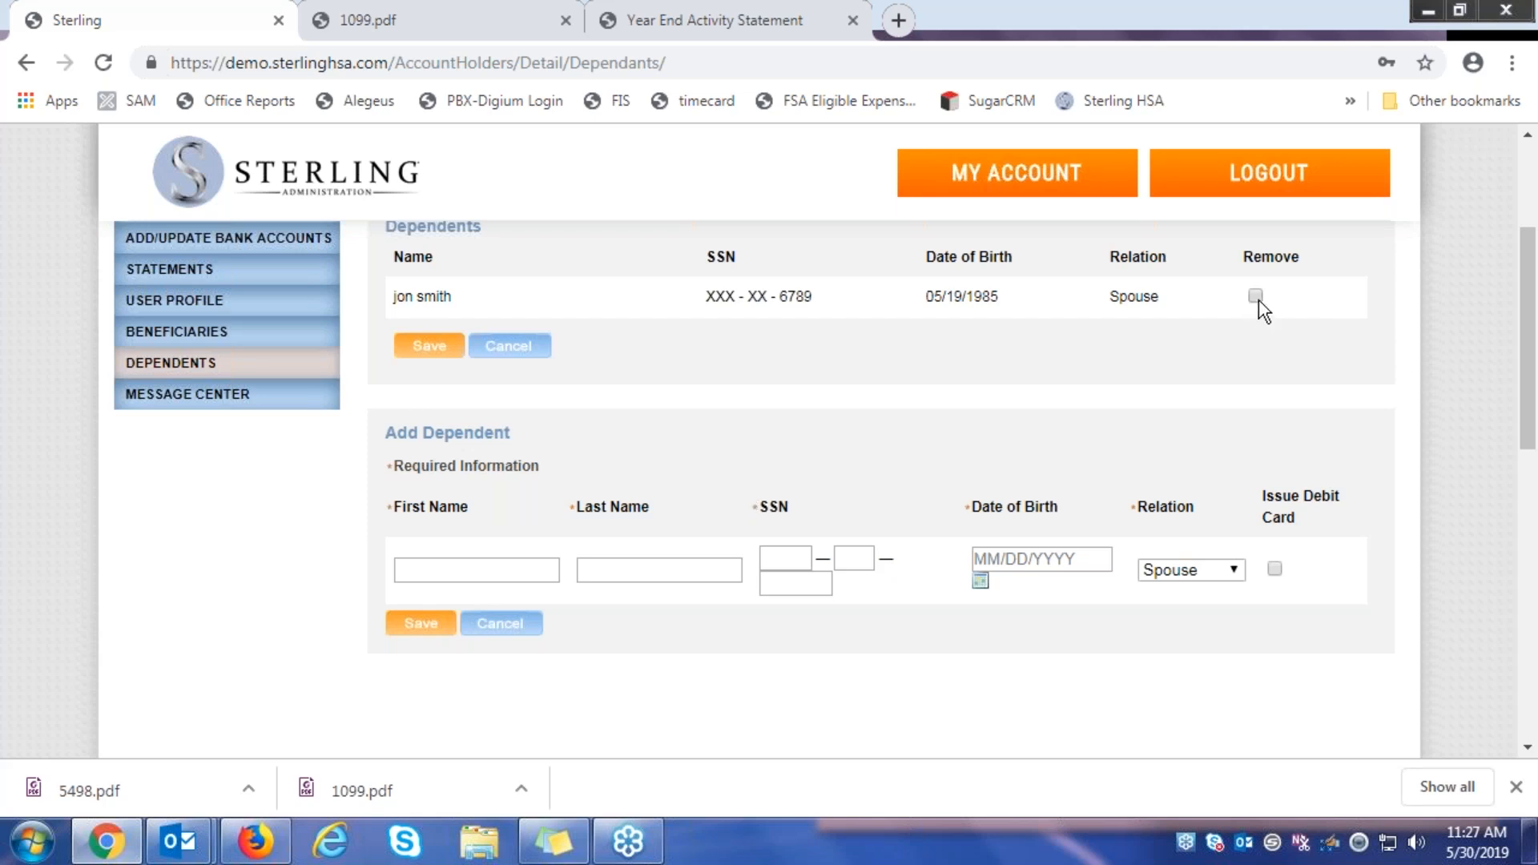
click(410, 349)
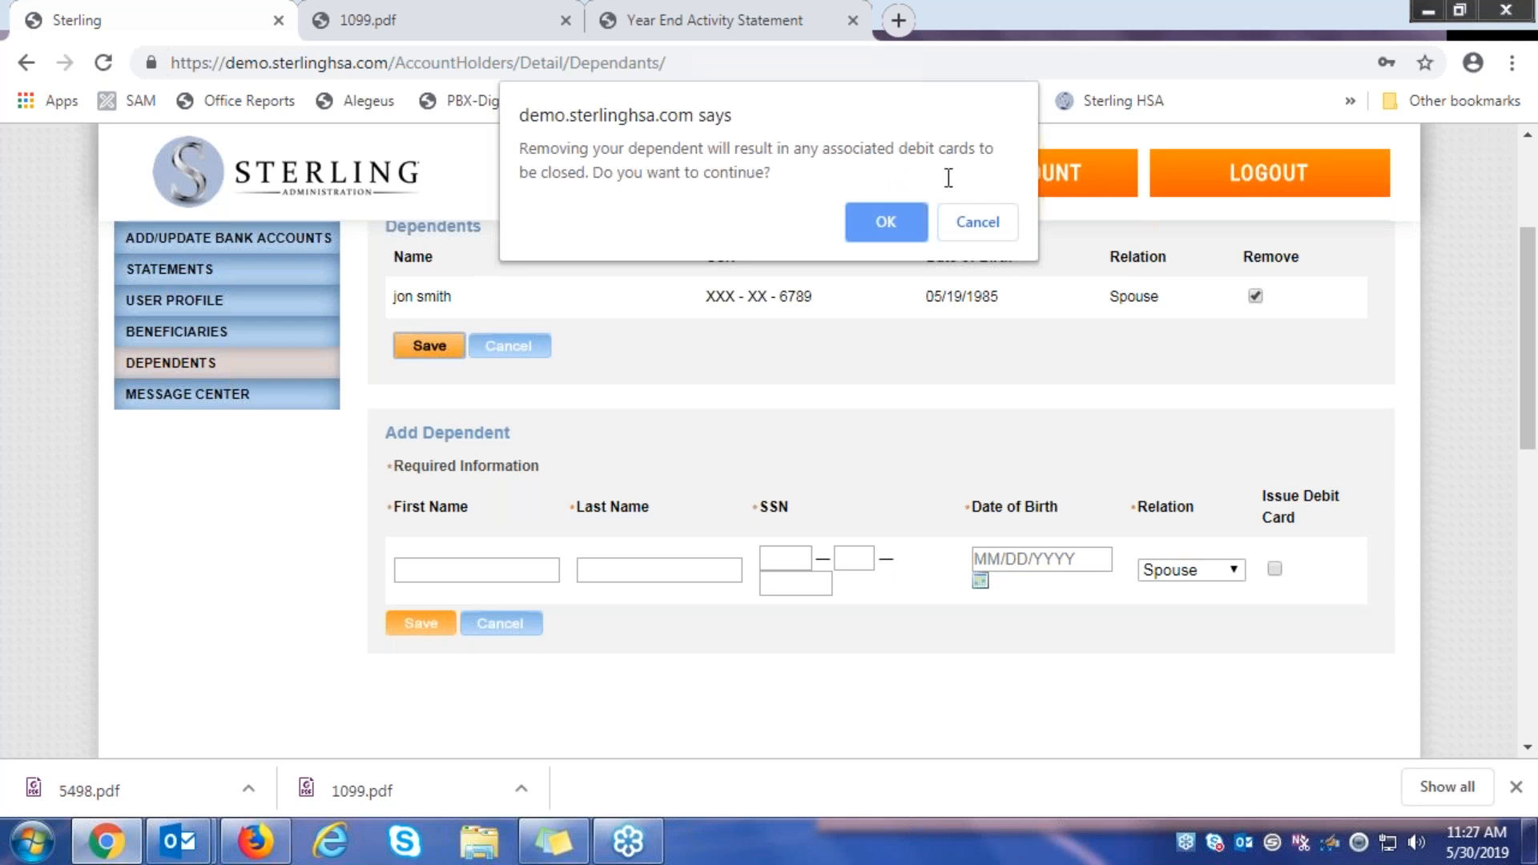
Confirm the removal so the spouse dependent disappears from the list
click(885, 231)
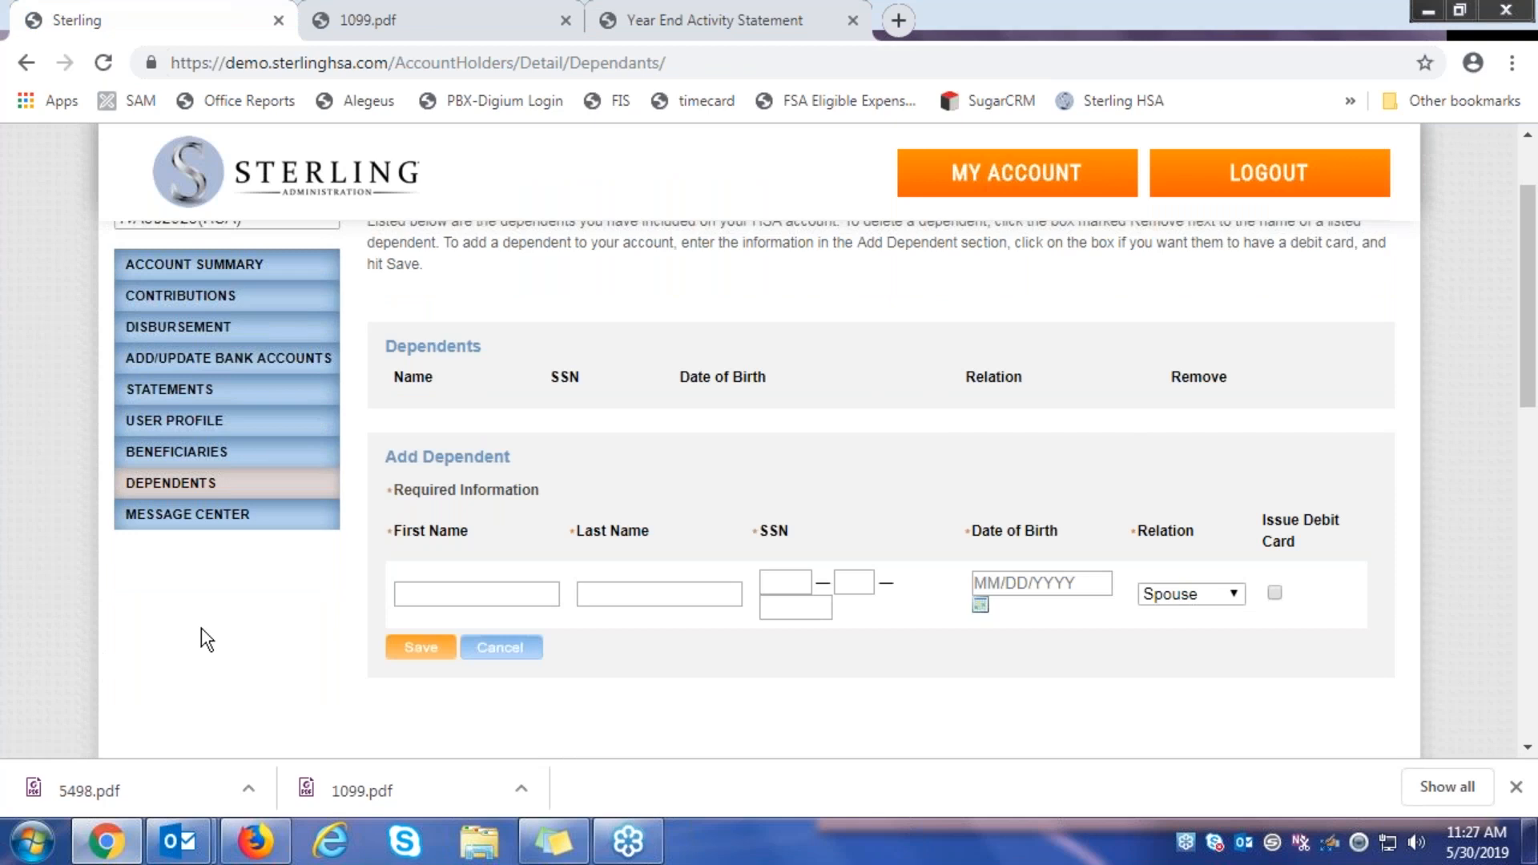
scroll(737, 444, up, 3)
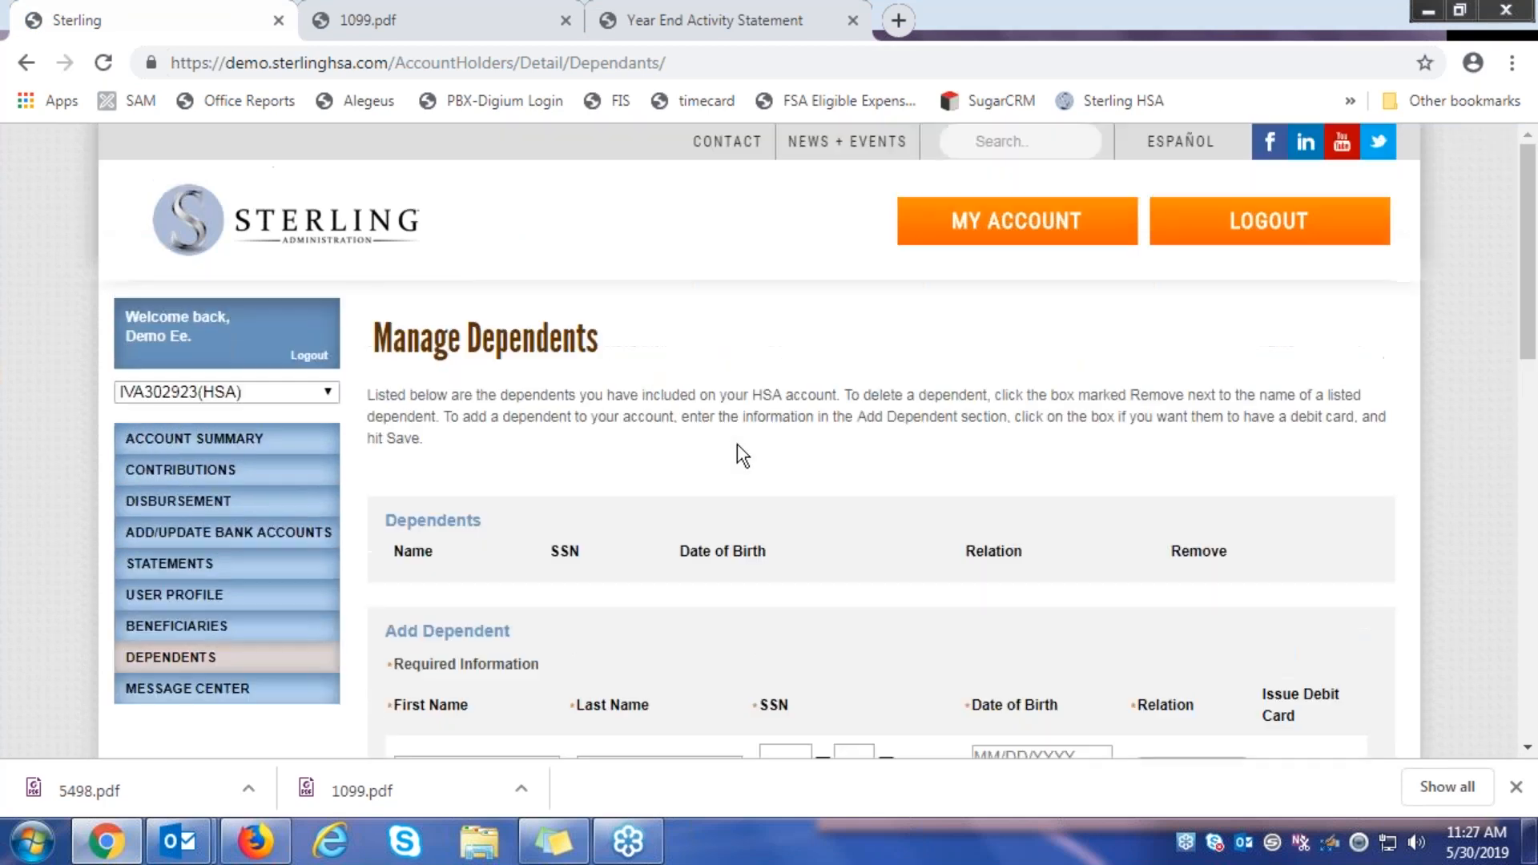